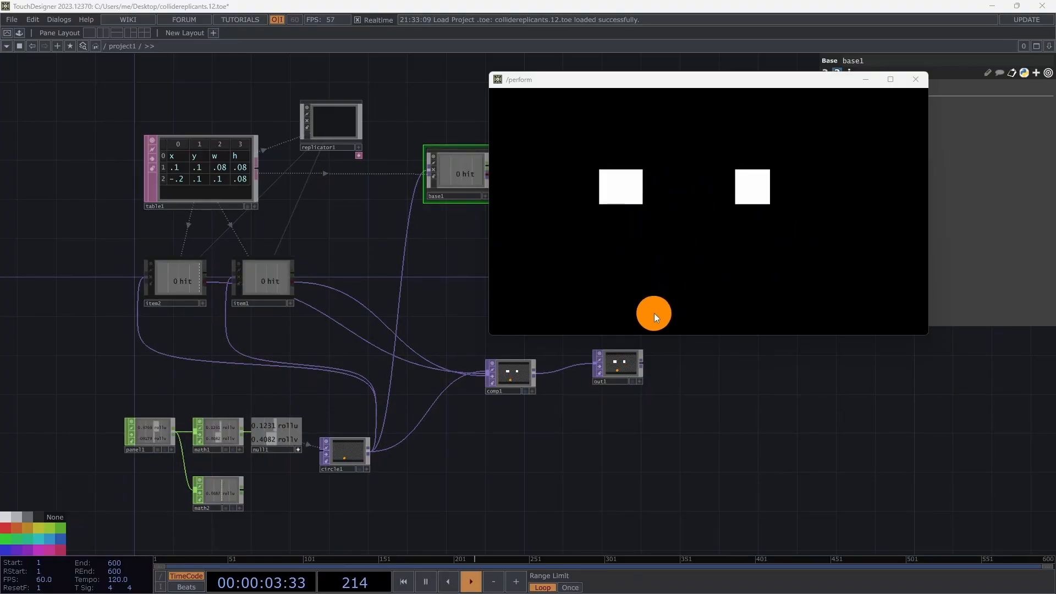
# Close the perform window, hide the Palette, and delete all six default operators.
pyautogui.click(915, 81)
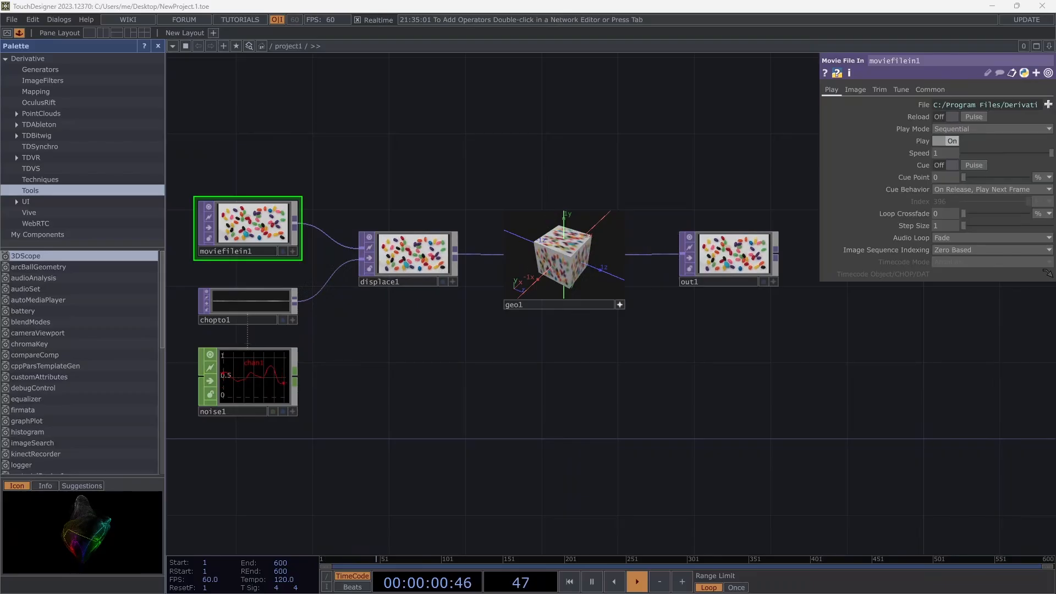
pyautogui.click(157, 46)
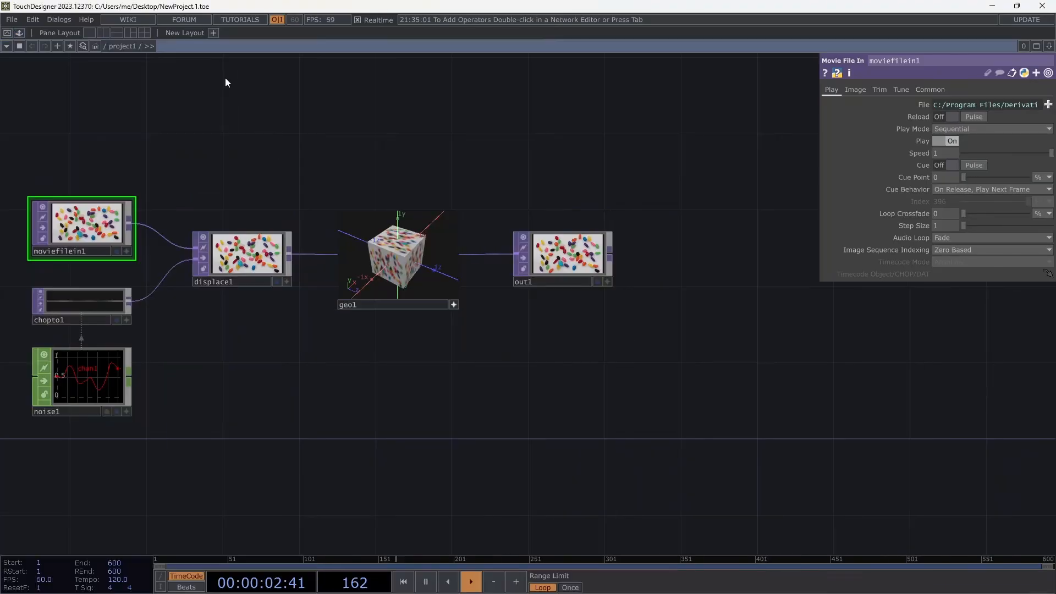
pyautogui.hotkey('ctrl', 'a')
pyautogui.press('Delete')
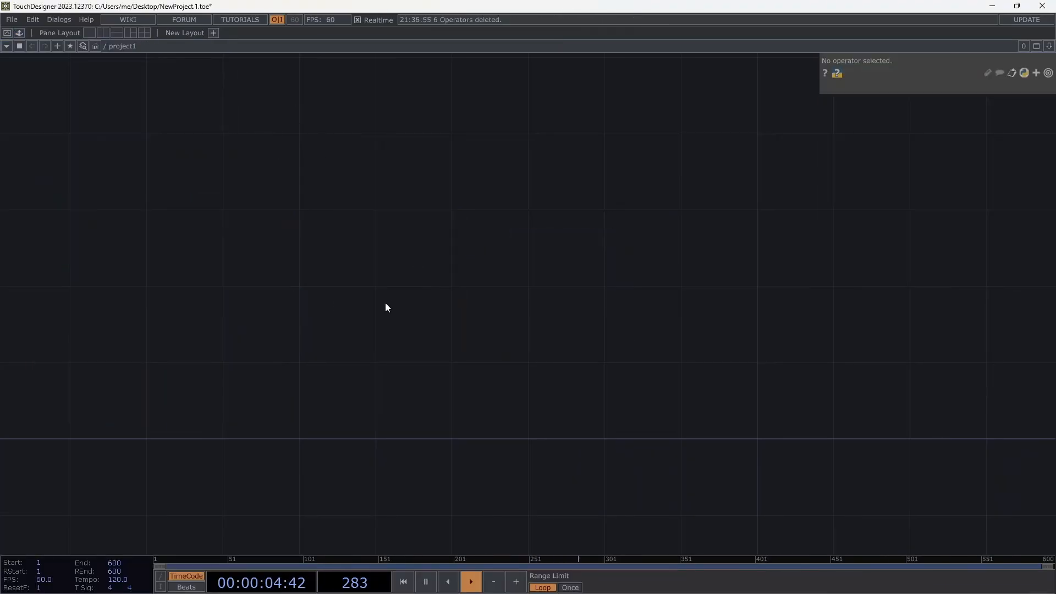
pyautogui.press('Tab')
# Create a Circle TOP and set its resolution to 1280x720.
pyautogui.write('circl')
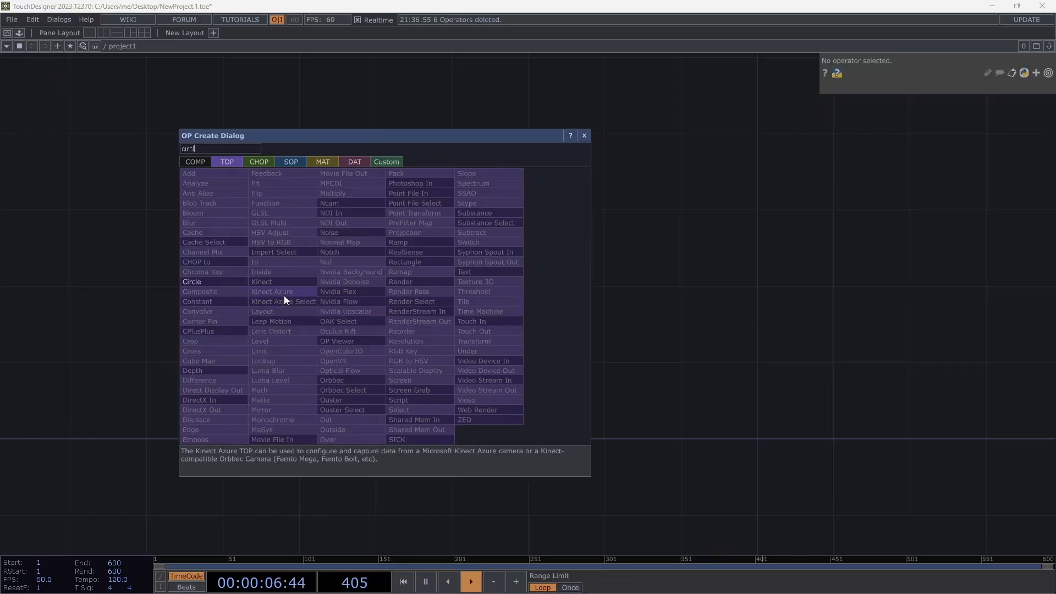
pyautogui.click(236, 282)
pyautogui.click(356, 353)
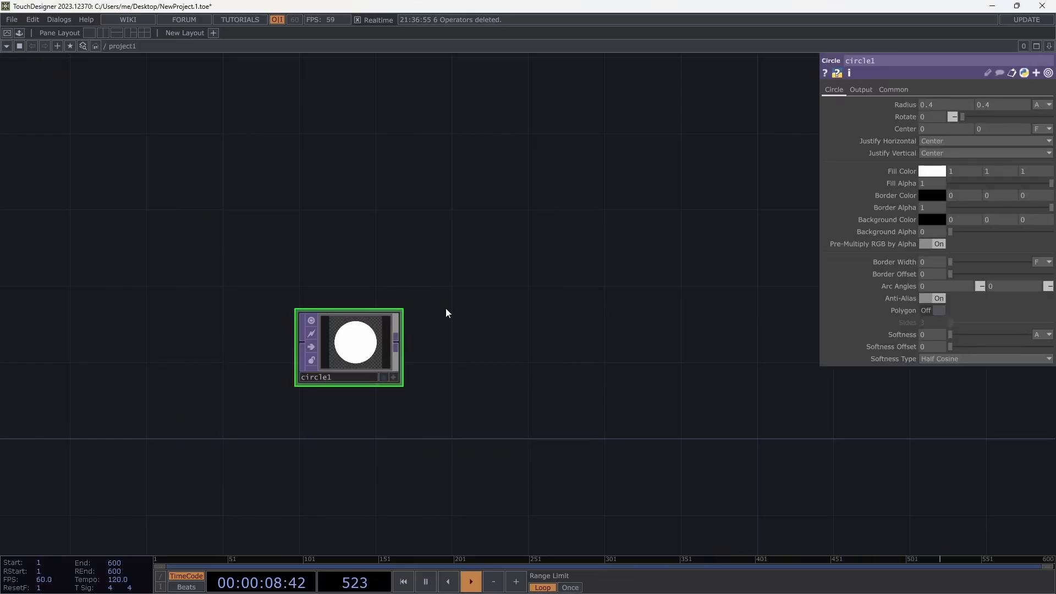
pyautogui.click(891, 91)
pyautogui.click(1047, 117)
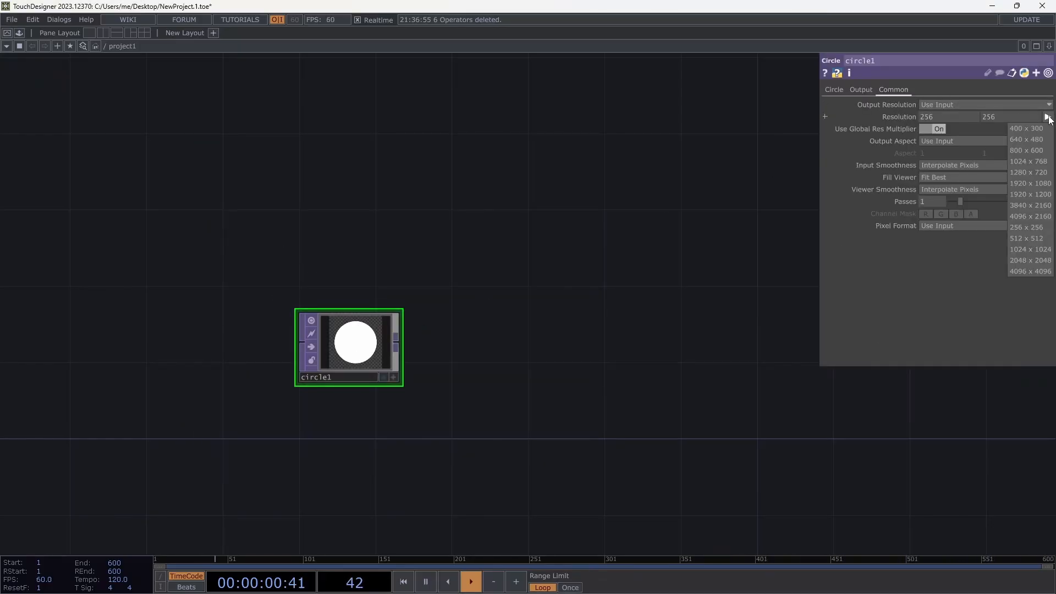
pyautogui.hotkey('alt', 'Tab')
pyautogui.hotkey('alt', 'Tab')
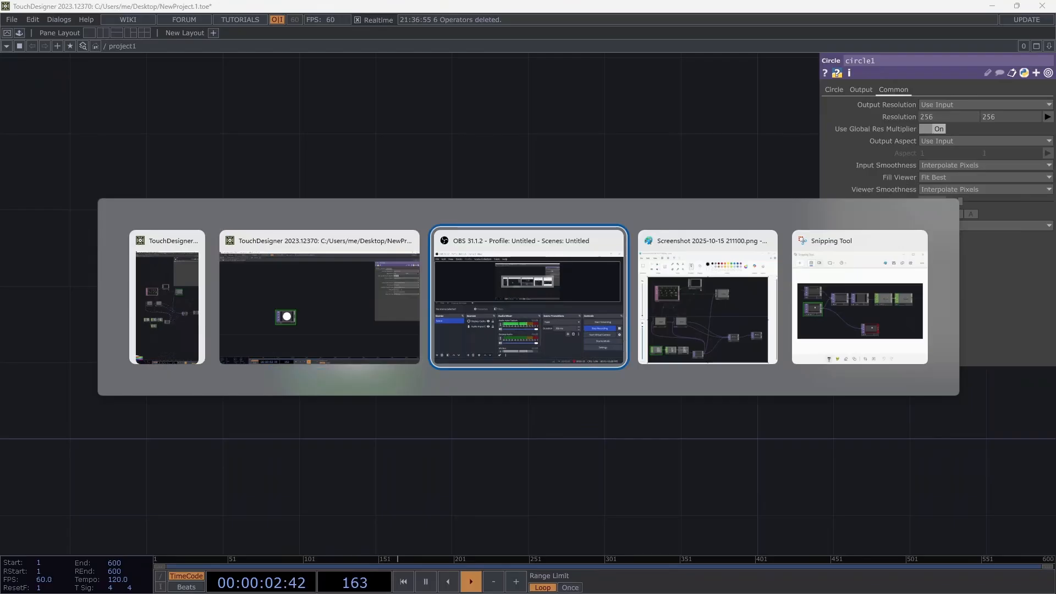
pyautogui.press('Escape')
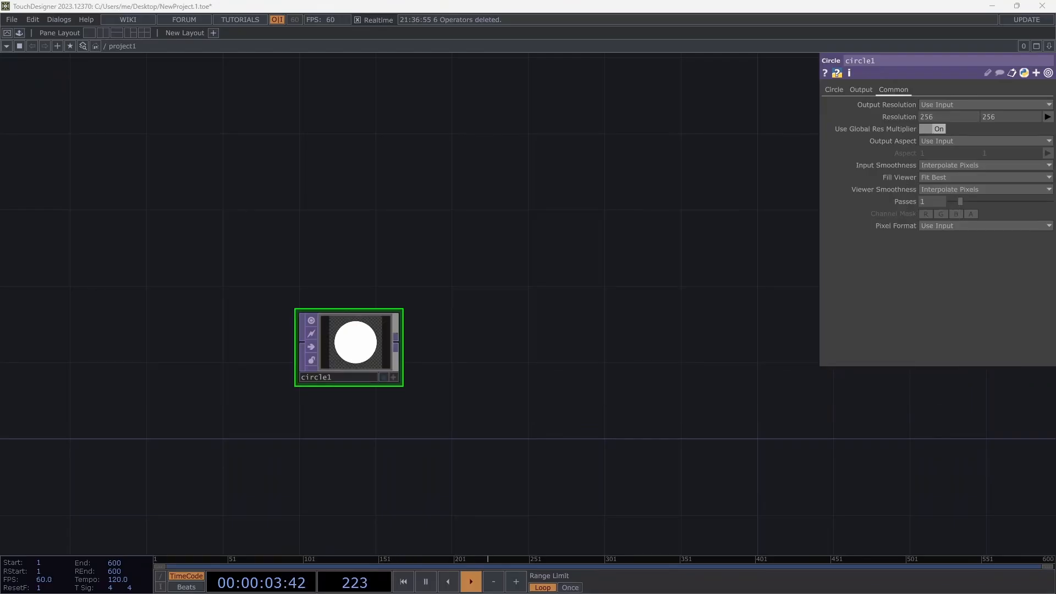
pyautogui.click(1047, 116)
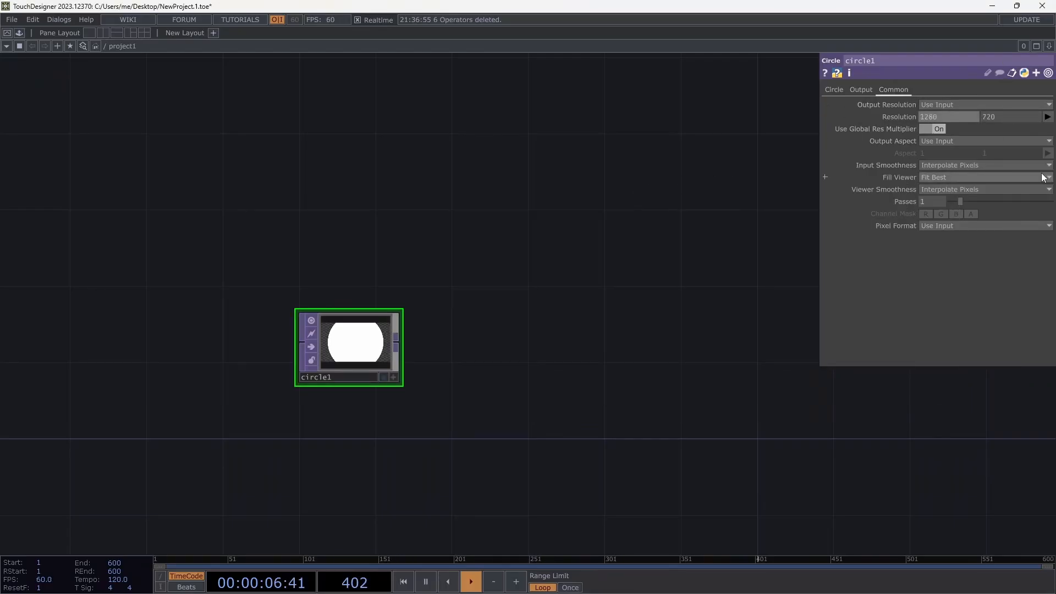
pyautogui.click(1039, 173)
# Set the circle's radius to .03 by .03.
pyautogui.click(835, 89)
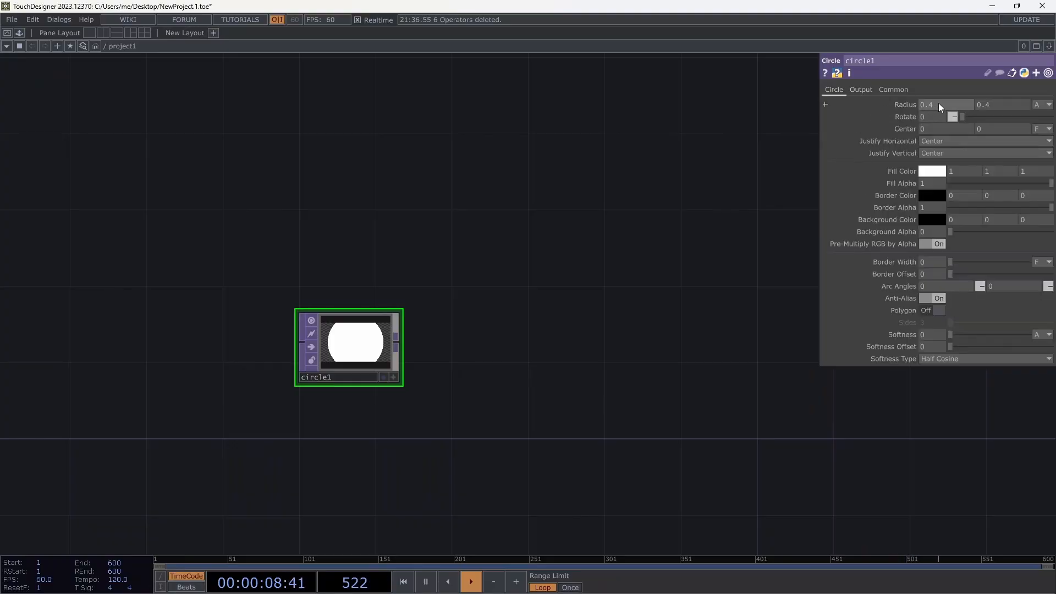
pyautogui.write('.2')
pyautogui.press('Return')
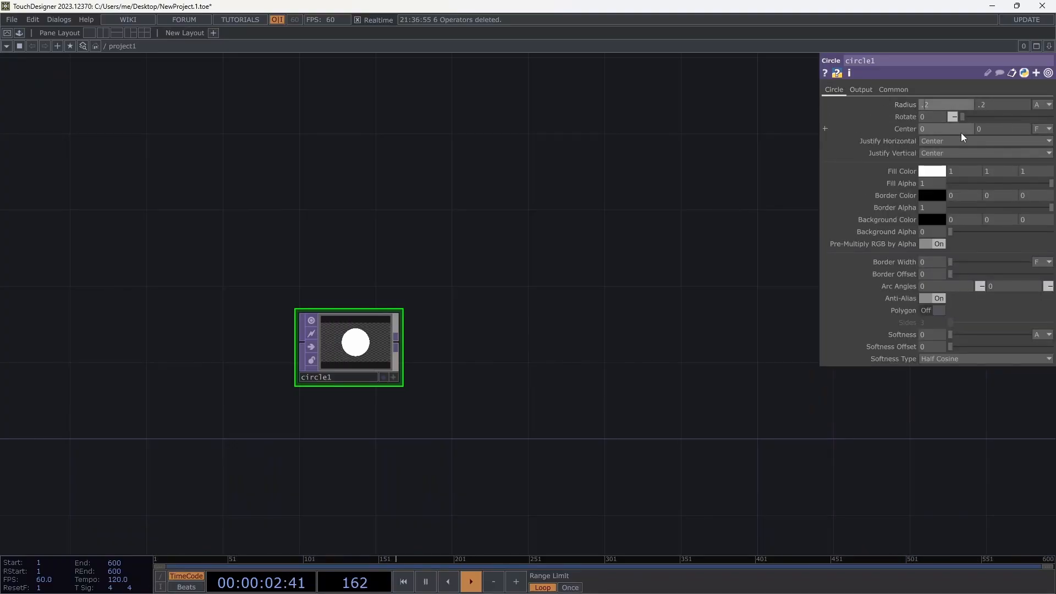
pyautogui.write('.02')
pyautogui.press('Tab')
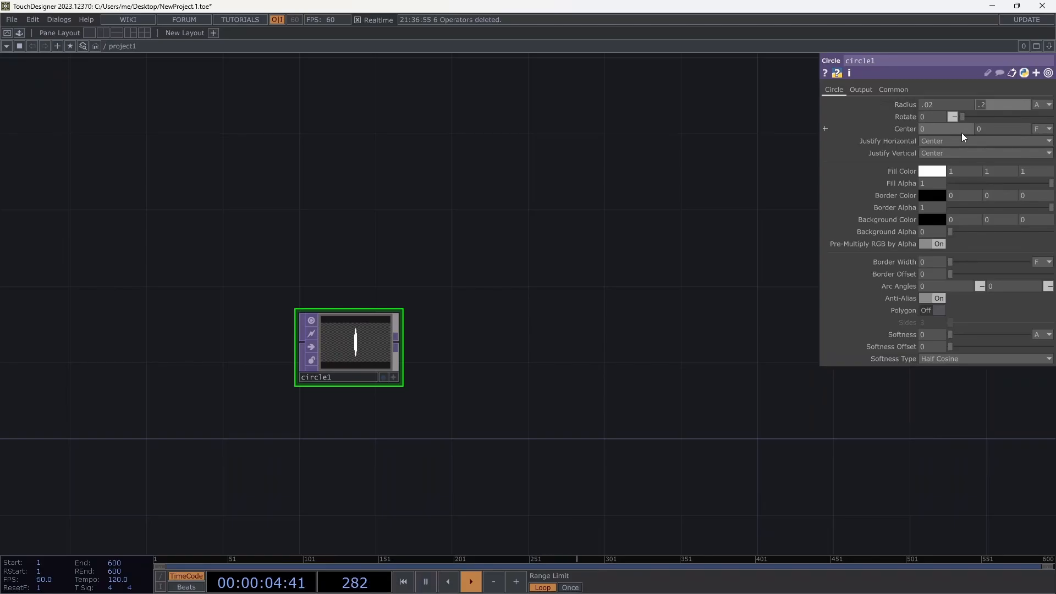
pyautogui.write('.03')
pyautogui.press('Return')
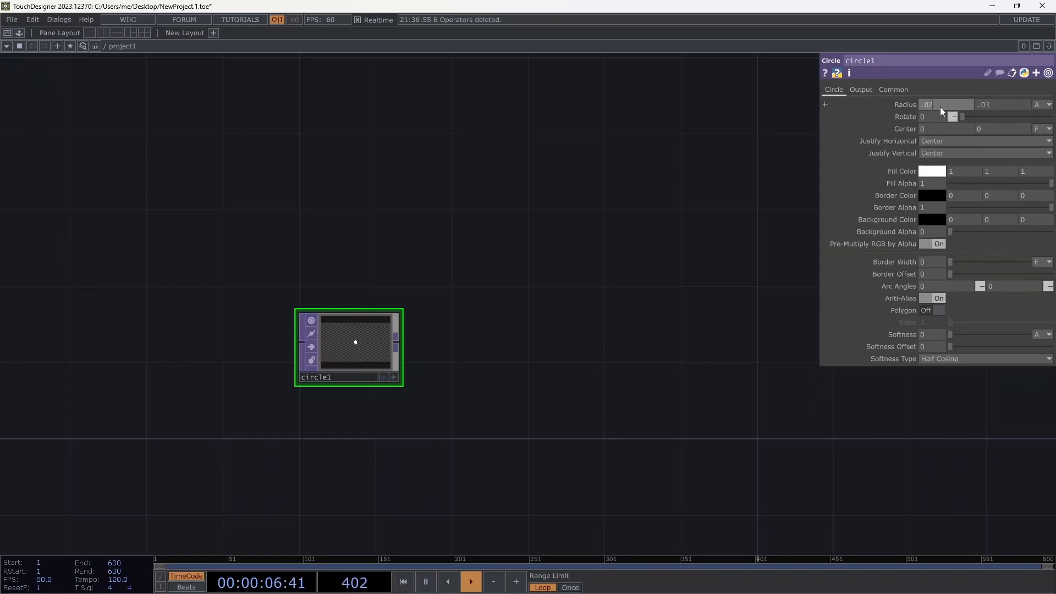
pyautogui.click(939, 107)
pyautogui.write('.03')
pyautogui.press('Tab')
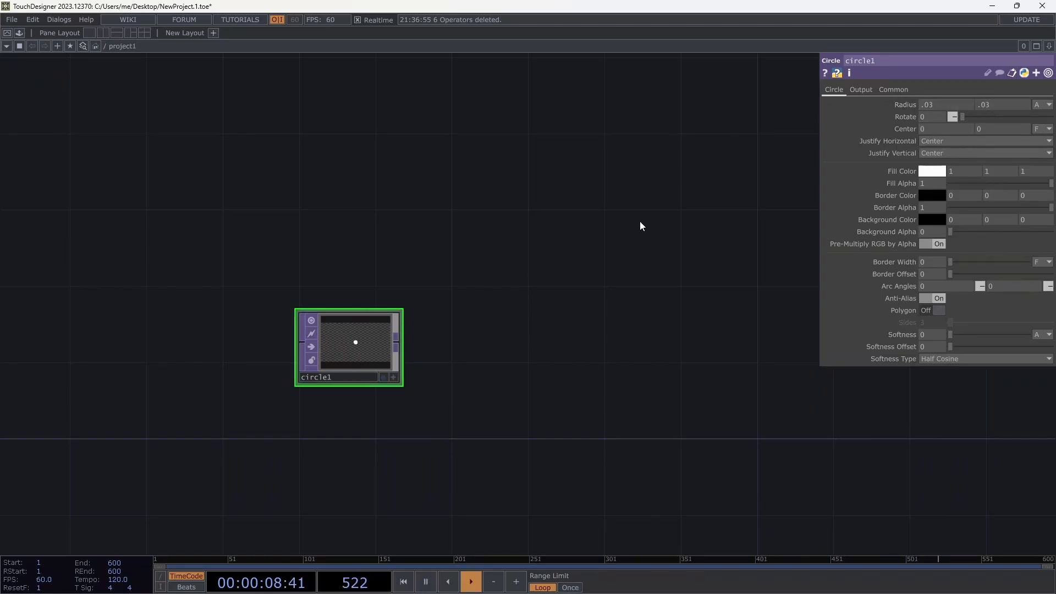
# Give circle1 an orange fill colour and move it further right.
pyautogui.click(932, 171)
pyautogui.click(929, 126)
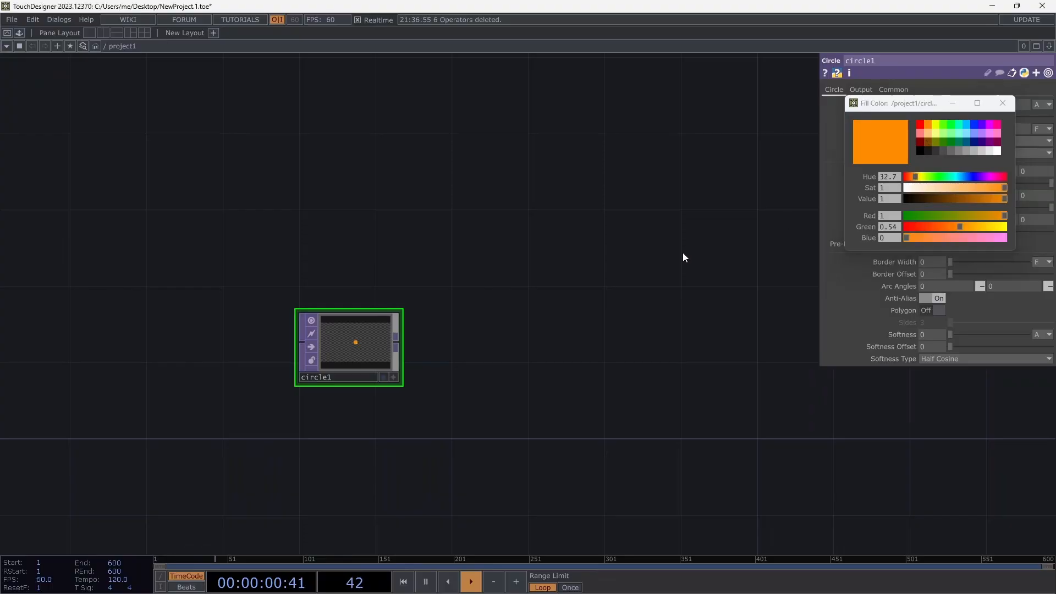
pyautogui.click(1002, 102)
pyautogui.moveTo(350, 353); pyautogui.dragTo(437, 424)
# Create a Panel CHOP beside the circle.
pyautogui.press('Tab')
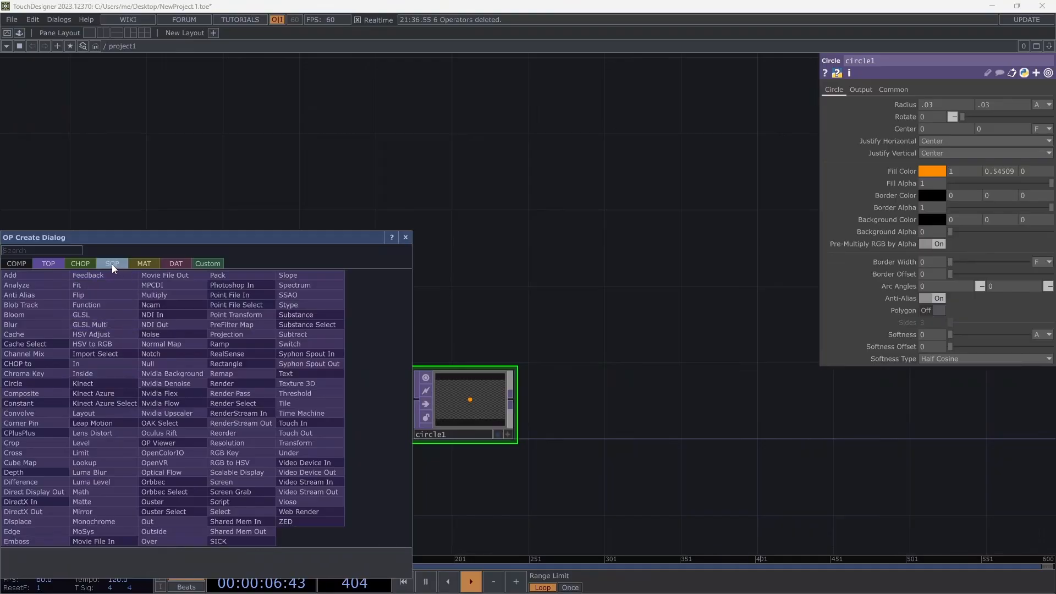
pyautogui.click(91, 264)
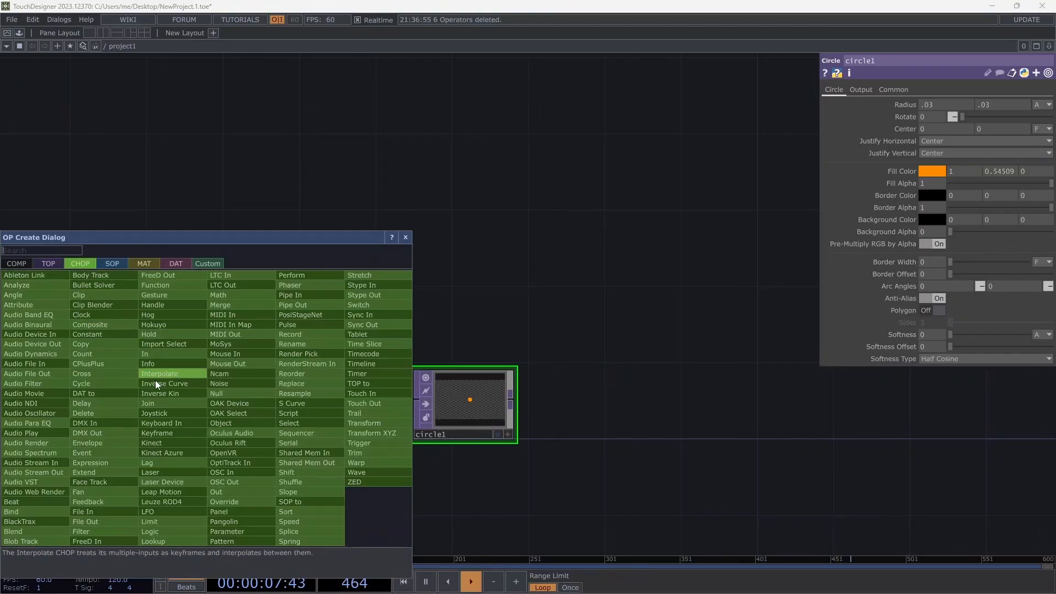
pyautogui.click(229, 511)
pyautogui.click(176, 411)
pyautogui.scroll(6, 235, 407)
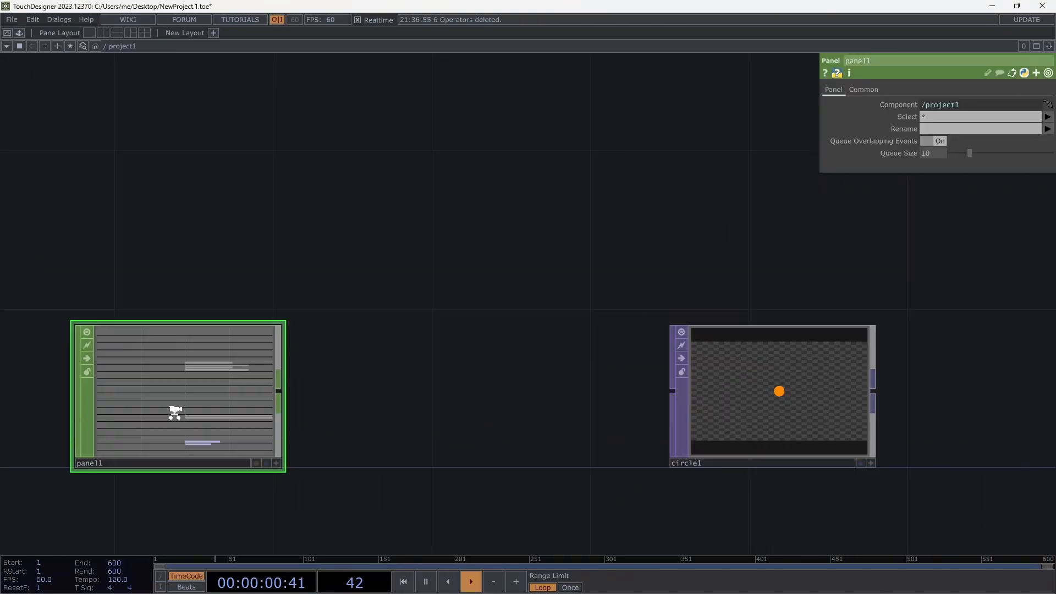
pyautogui.scroll(-8, 303, 414)
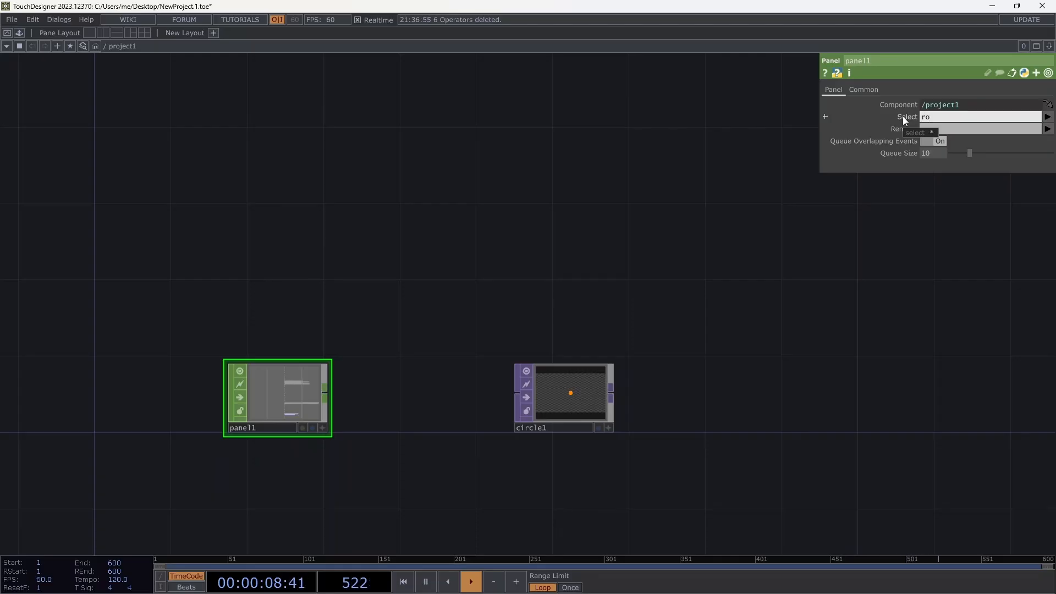
# Set panel1's Select parameter to 'rollu rollv'.
pyautogui.write('llu')
pyautogui.press('Tab')
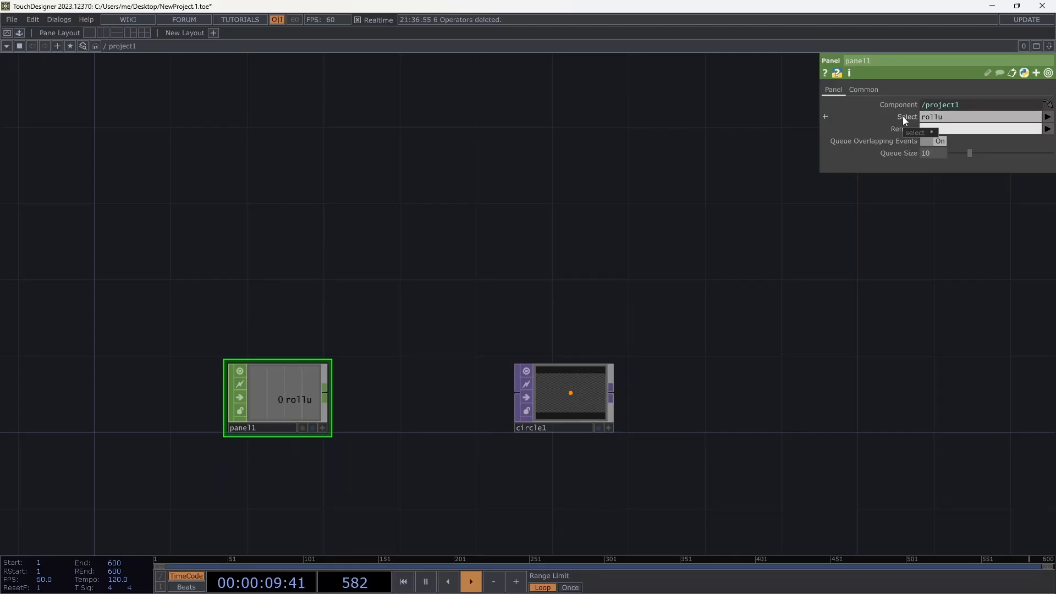
pyautogui.click(965, 119)
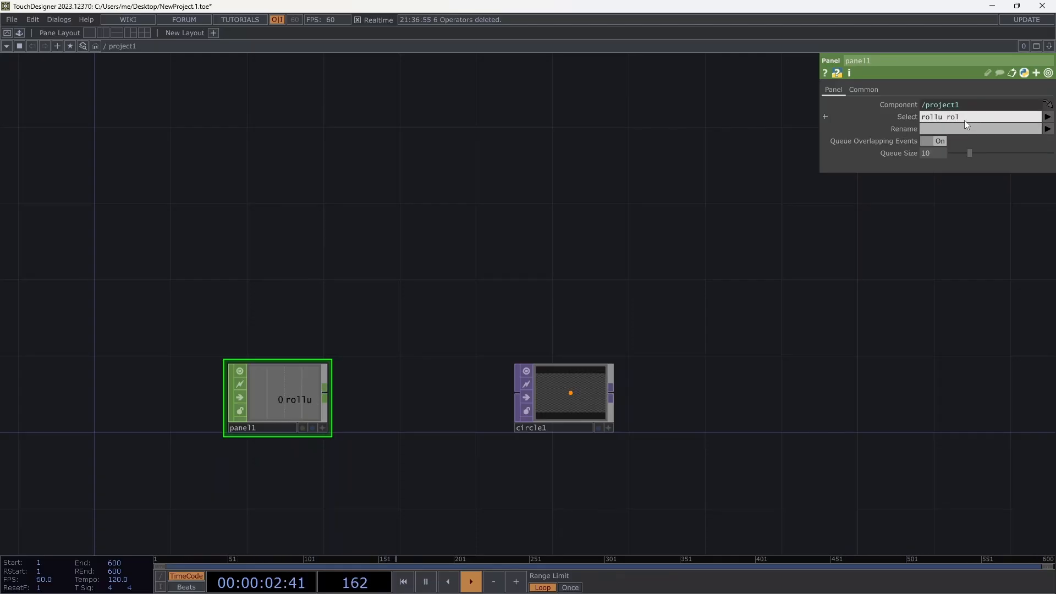
pyautogui.write('rollv')
pyautogui.press('Tab')
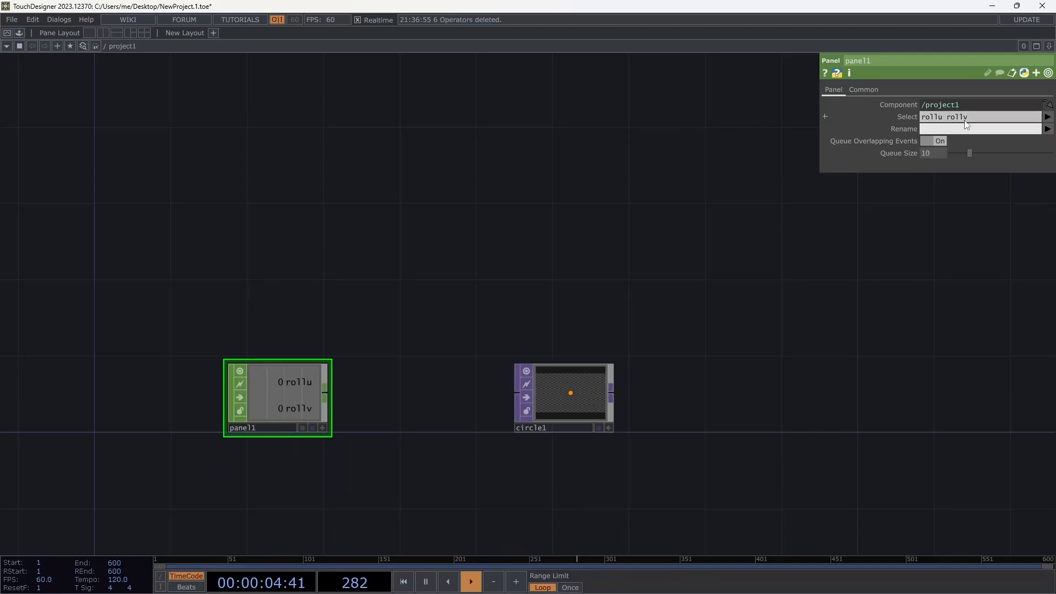
pyautogui.doubleClick(360, 392)
# Append a Math CHOP to panel1 with To Range set to -.5 and .5.
pyautogui.click(371, 282)
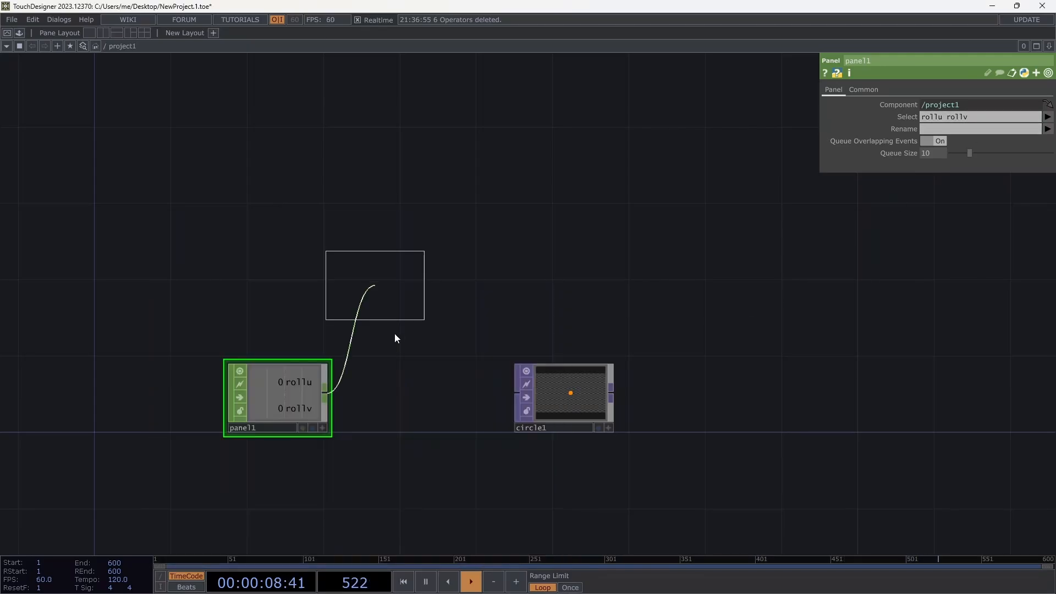
pyautogui.click(401, 398)
pyautogui.click(863, 90)
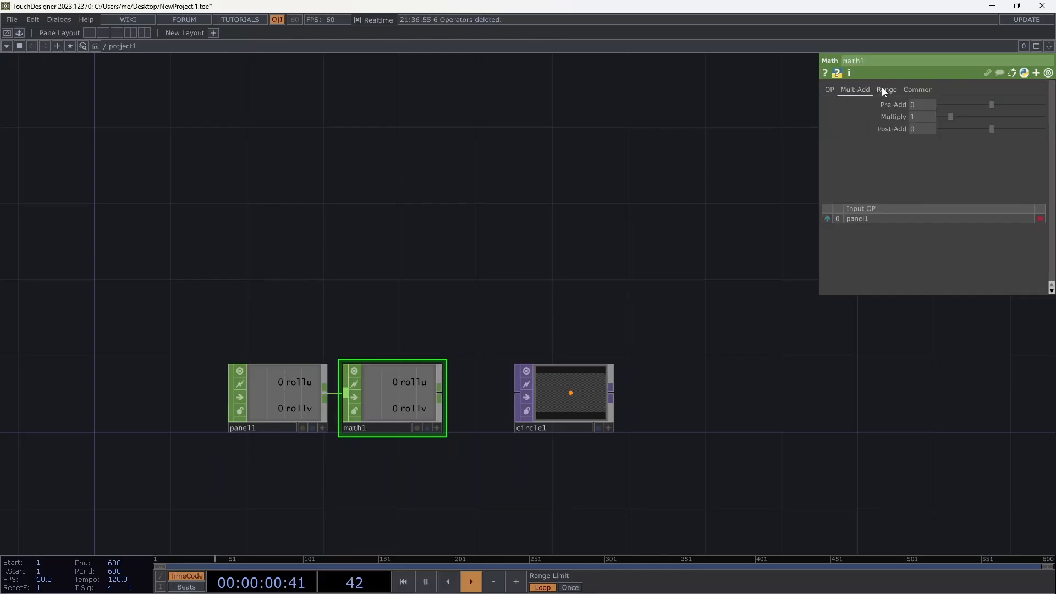
pyautogui.click(884, 89)
pyautogui.write('-=.5')
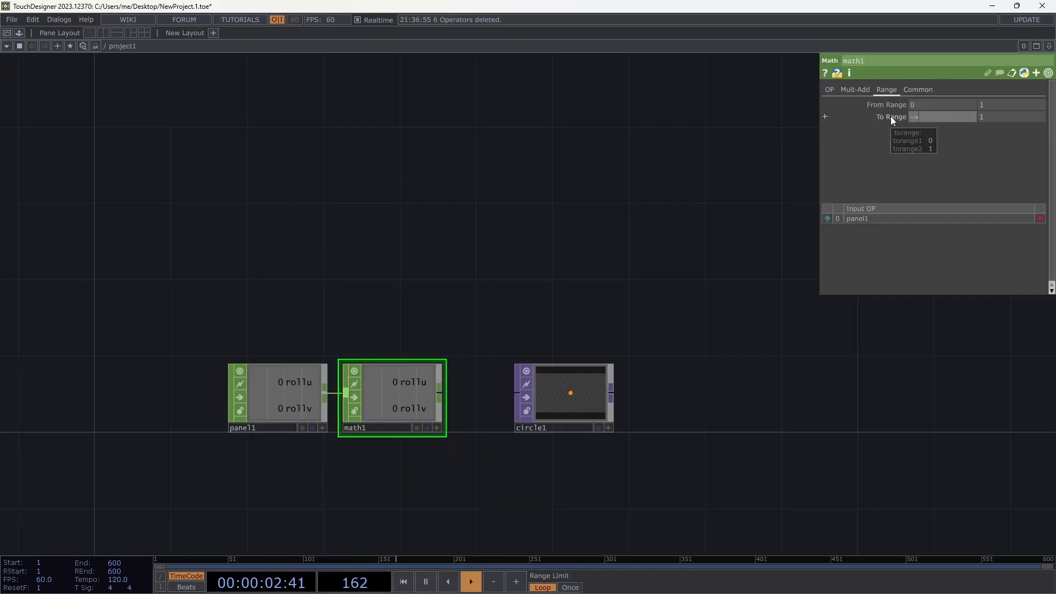
pyautogui.press('Tab')
pyautogui.write('.5')
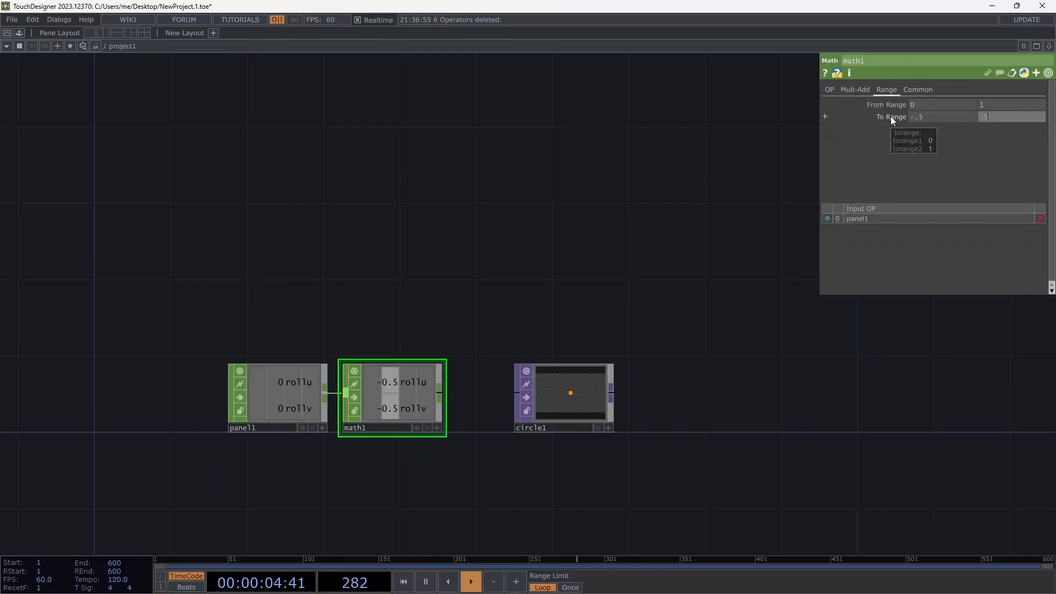
pyautogui.press('Tab')
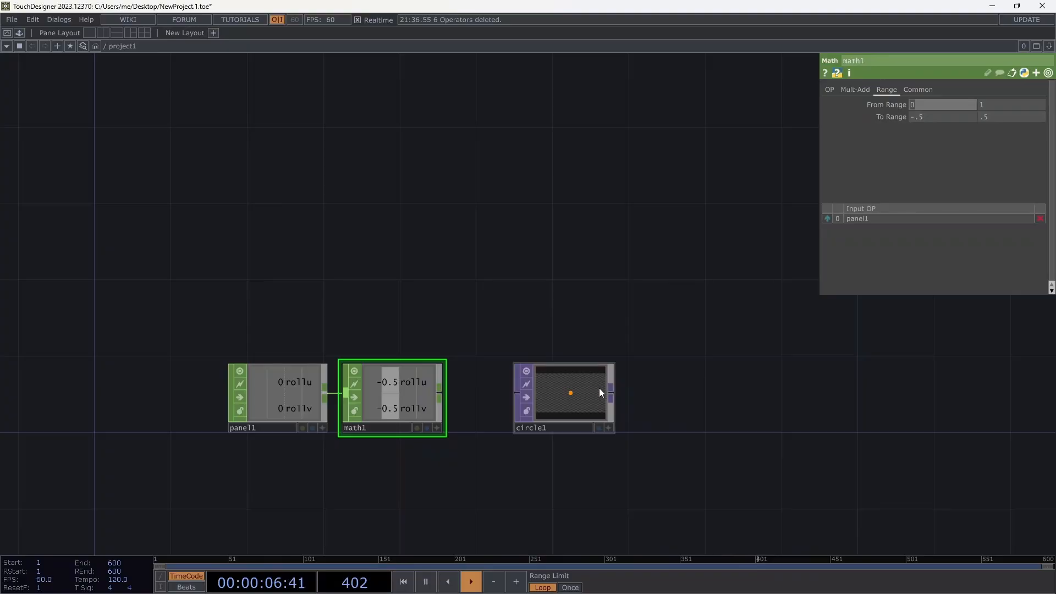
# Add a null1 Null CHOP wired after math1.
pyautogui.moveTo(572, 390); pyautogui.dragTo(668, 392)
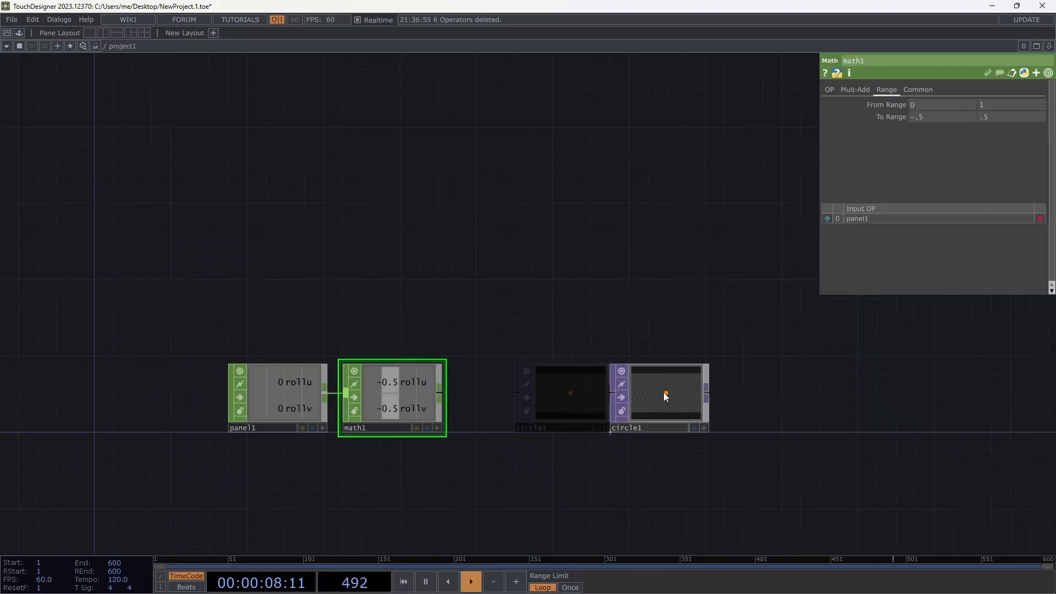
pyautogui.click(440, 395)
pyautogui.click(463, 394)
pyautogui.click(464, 394)
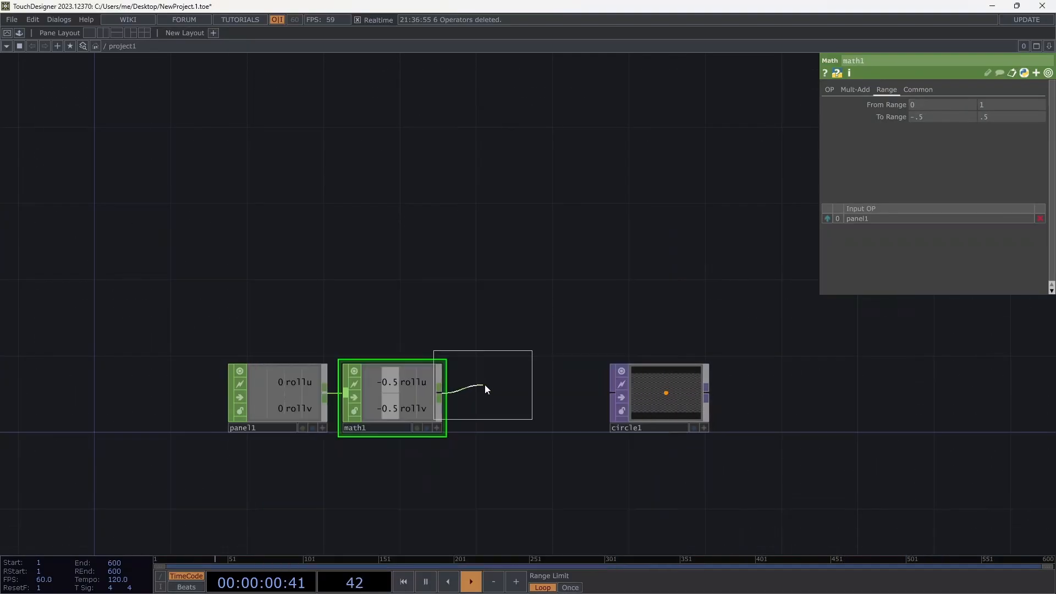
pyautogui.click(504, 392)
pyautogui.click(551, 427)
# Reference null1's rollu and rollv channels in circle1's horizontal and vertical Center.
pyautogui.moveTo(531, 381); pyautogui.dragTo(935, 129)
pyautogui.moveTo(512, 410); pyautogui.dragTo(991, 128)
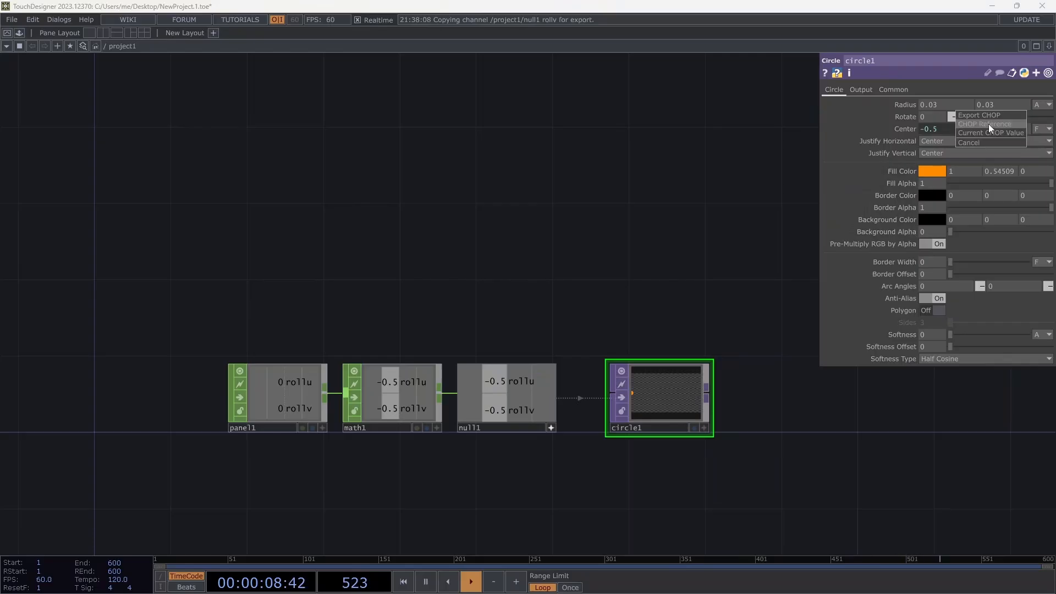
pyautogui.click(989, 126)
pyautogui.moveTo(656, 307); pyautogui.dragTo(542, 346)
# Wire circle1 into a new out1 Out TOP.
pyautogui.click(592, 429)
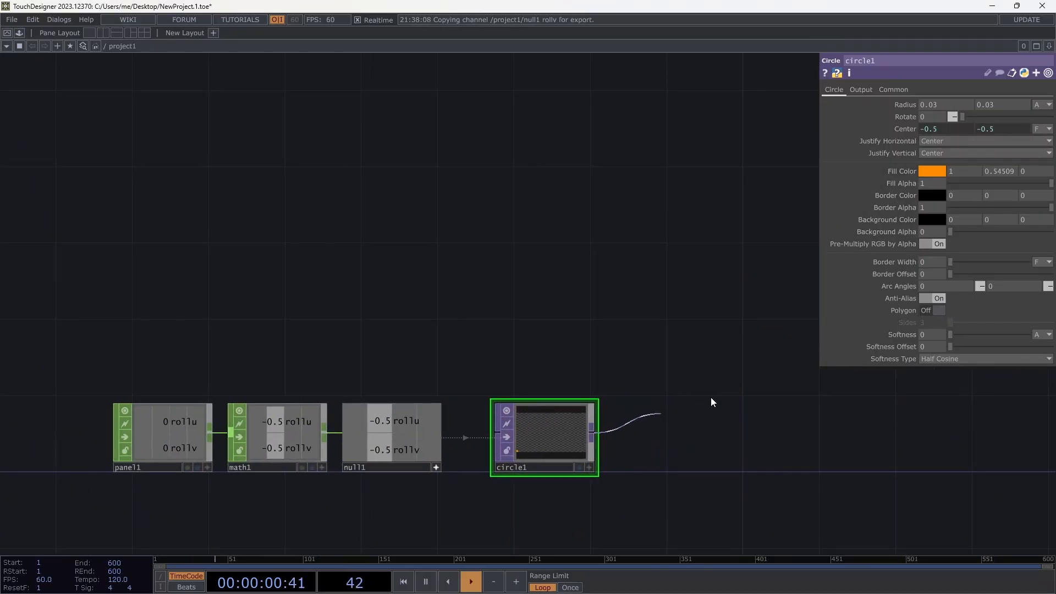
pyautogui.click(711, 400)
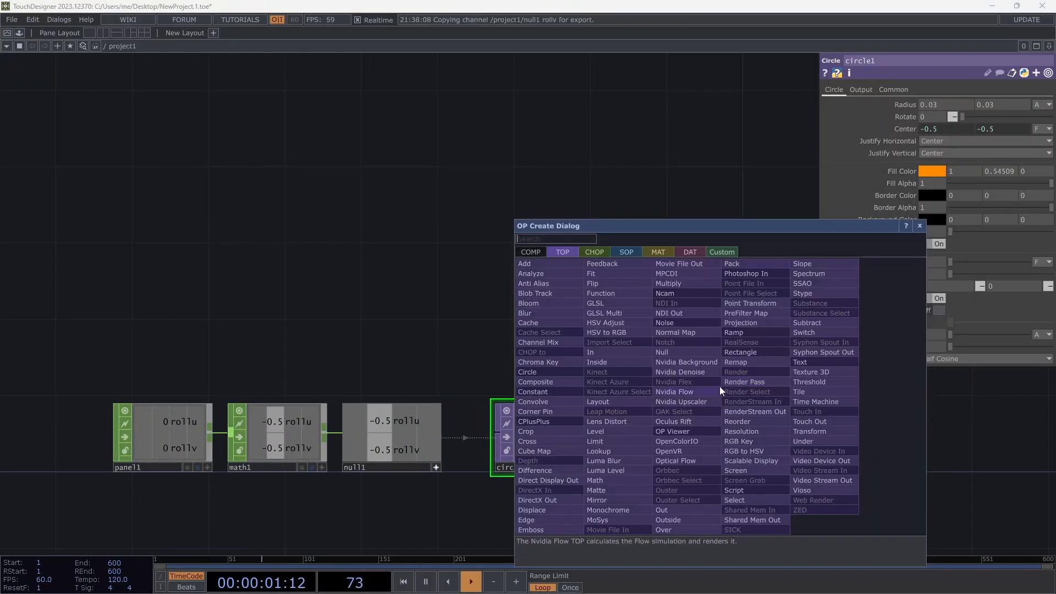
pyautogui.click(685, 510)
pyautogui.click(714, 350)
pyautogui.moveTo(585, 306); pyautogui.dragTo(644, 325)
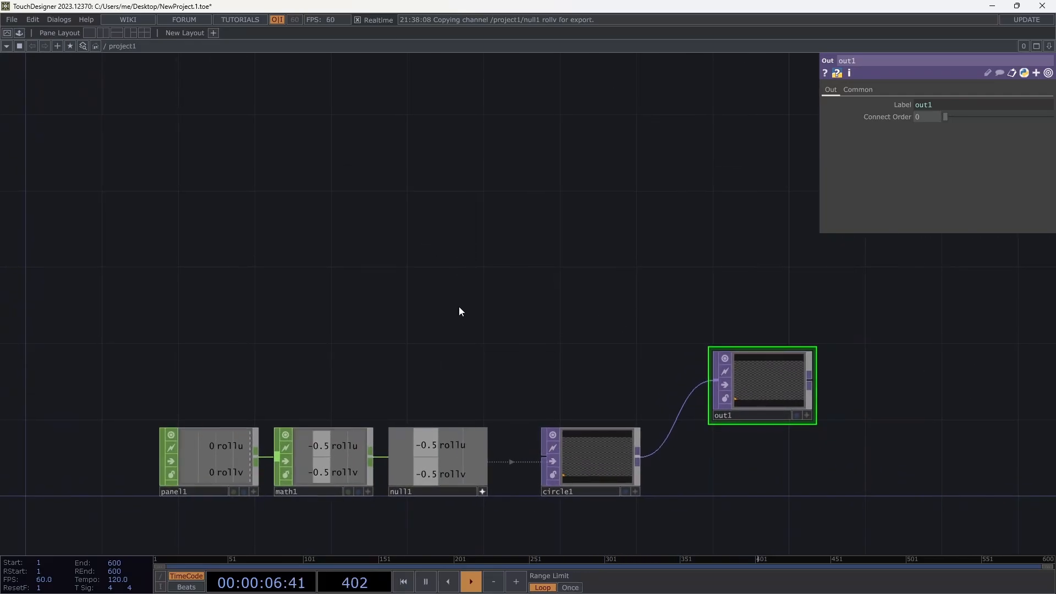
pyautogui.click(104, 46)
# From the root network, preview perform's orange circle in a separate window, close it, and split panes left/right.
pyautogui.click(113, 59)
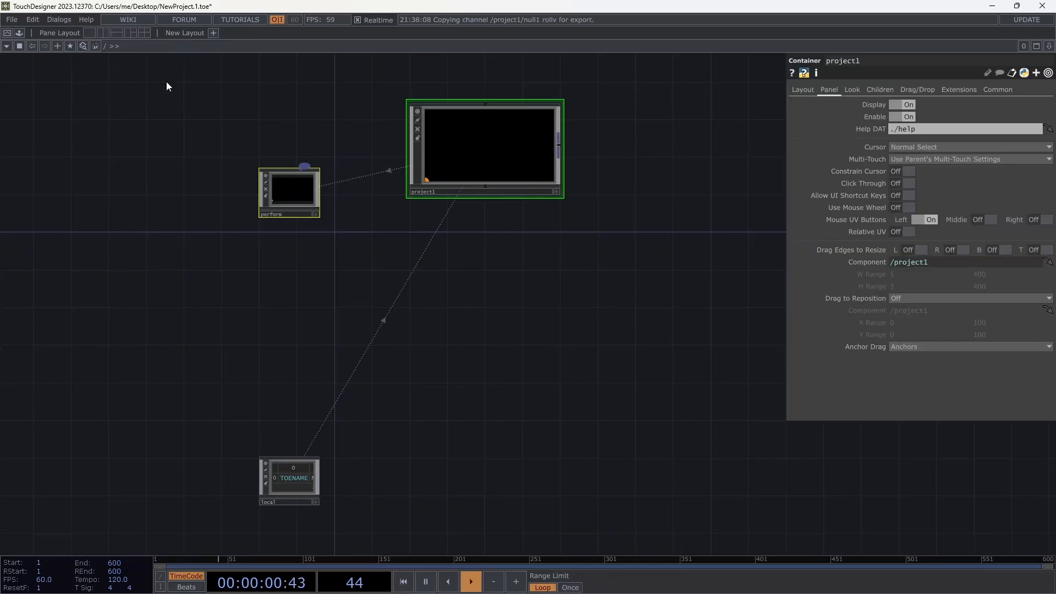
pyautogui.click(293, 199)
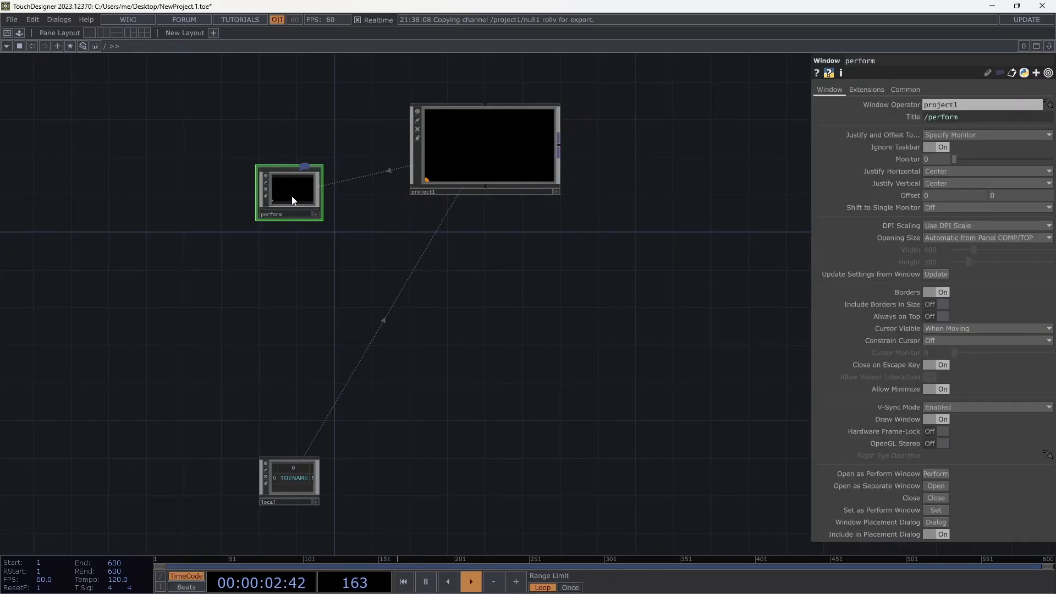
pyautogui.click(929, 486)
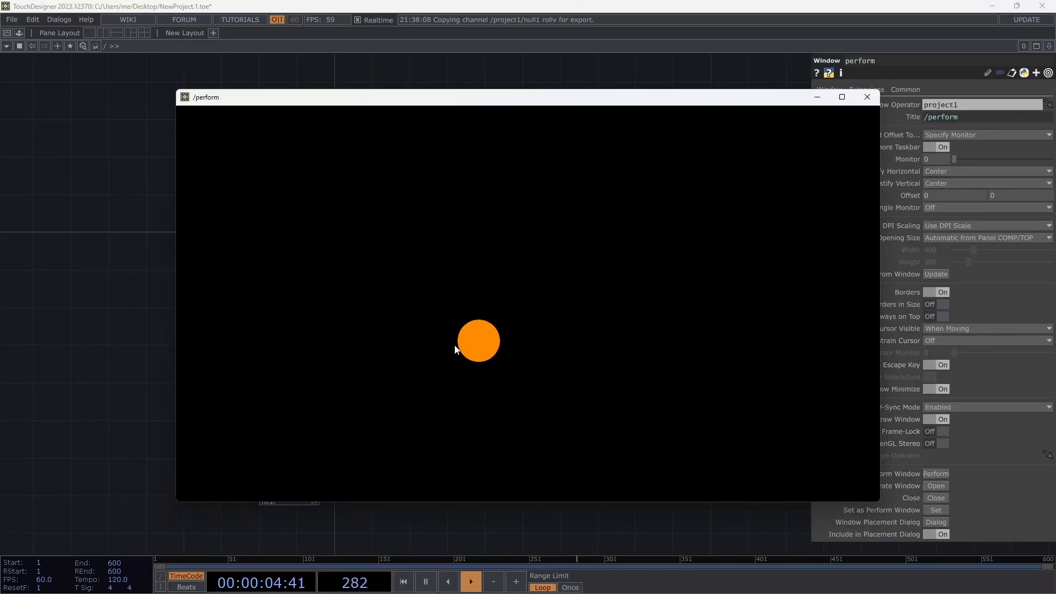
pyautogui.click(867, 98)
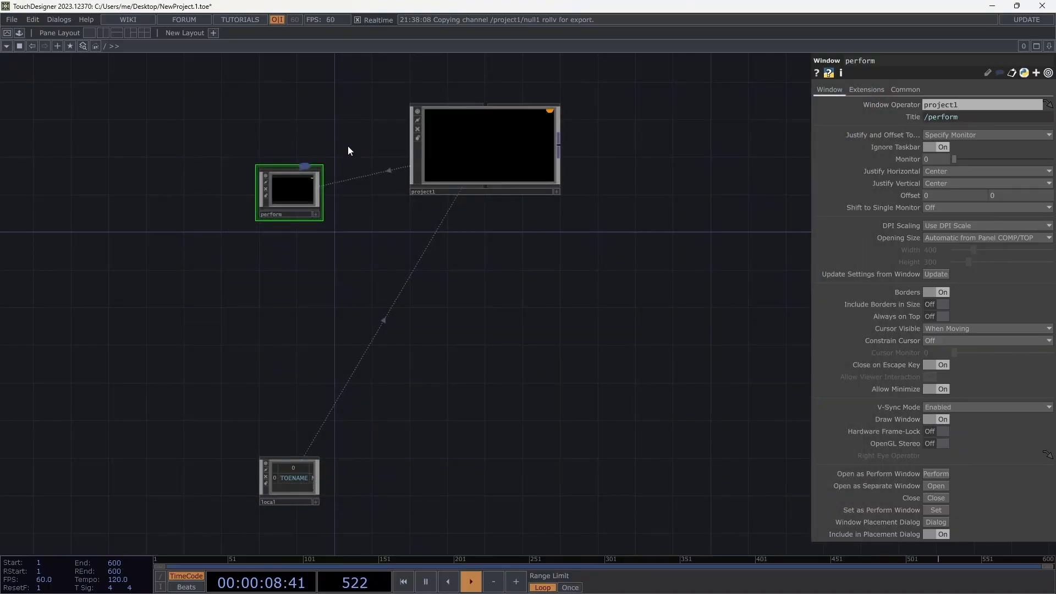
pyautogui.click(101, 34)
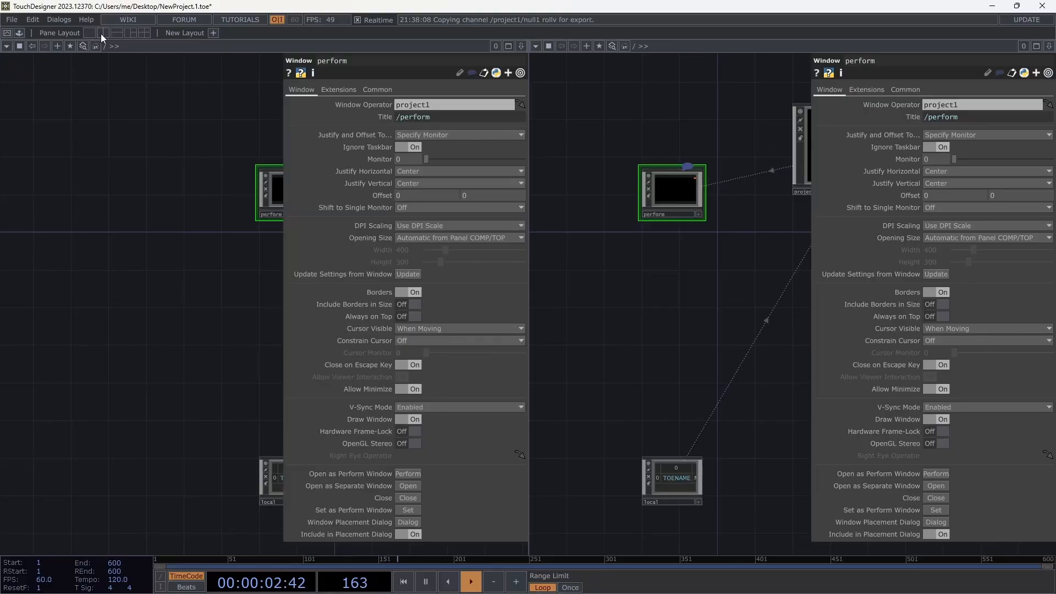
# Show perform's window settings in the left pane and project1's circle1 chain in the right pane.
pyautogui.doubleClick(804, 160)
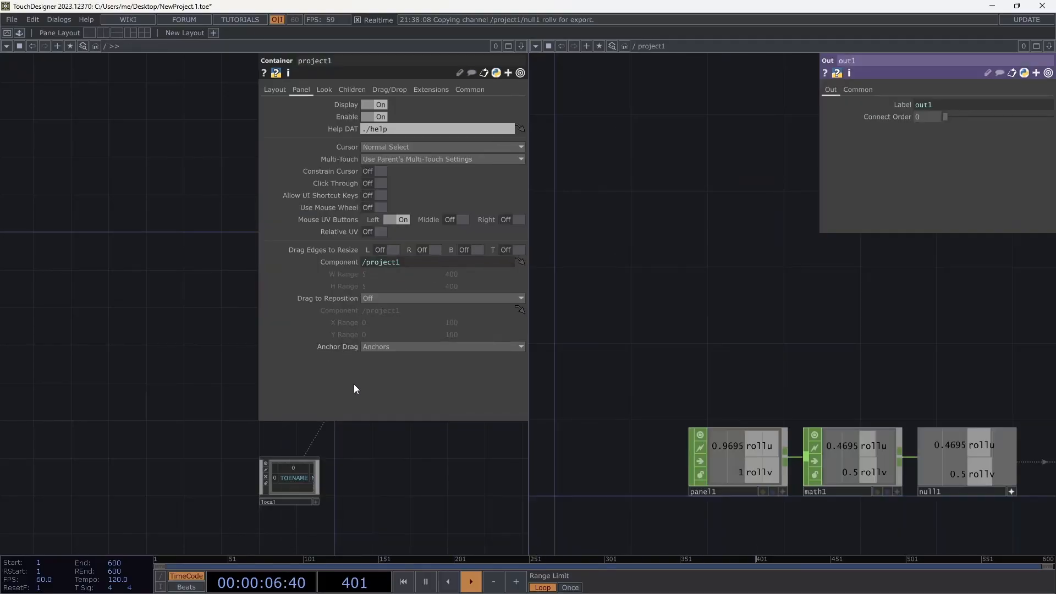
pyautogui.moveTo(147, 143); pyautogui.dragTo(78, 177)
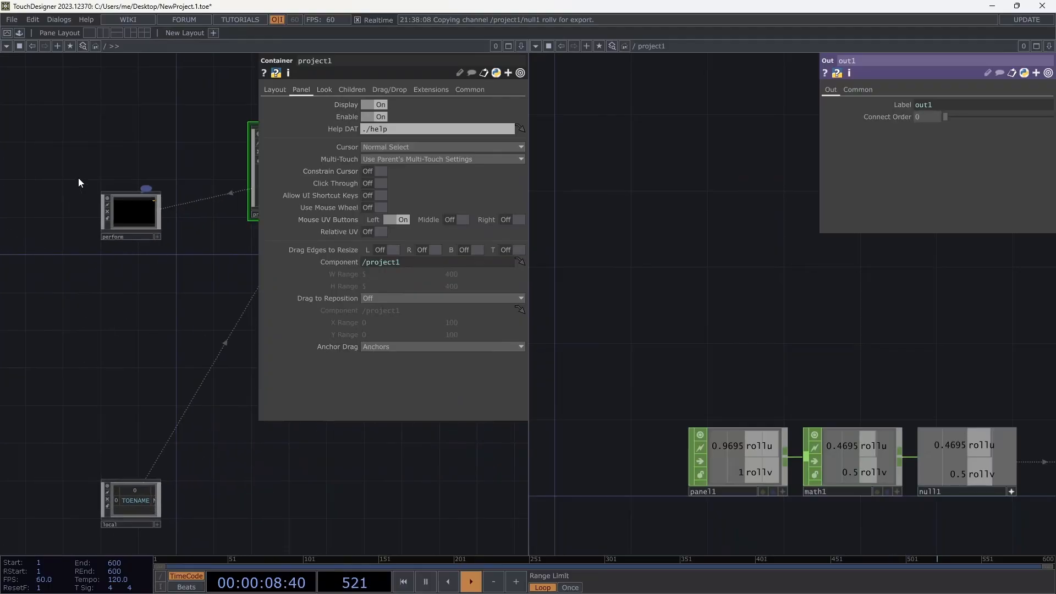
pyautogui.click(136, 222)
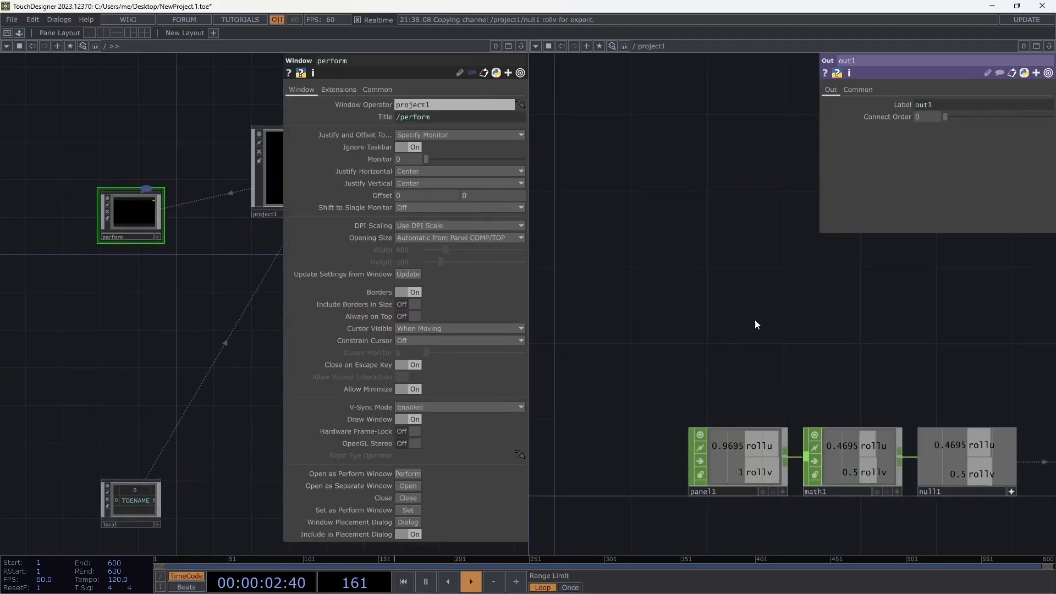
pyautogui.moveTo(763, 317); pyautogui.dragTo(696, 140)
pyautogui.moveTo(878, 398); pyautogui.dragTo(763, 380)
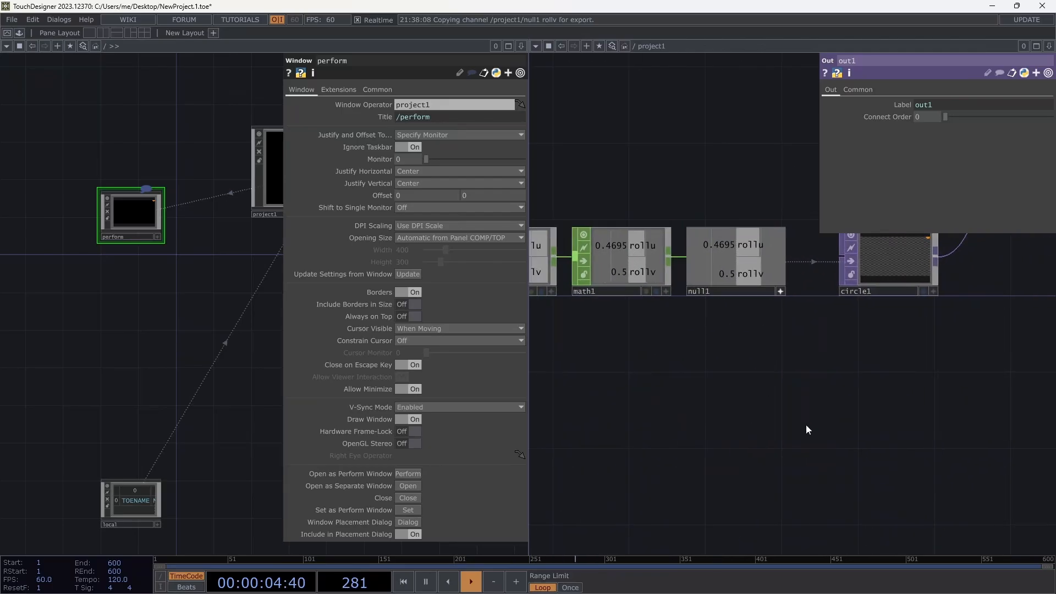
pyautogui.press('Tab')
# Place a button1 Button COMP labelled Perform.
pyautogui.click(579, 279)
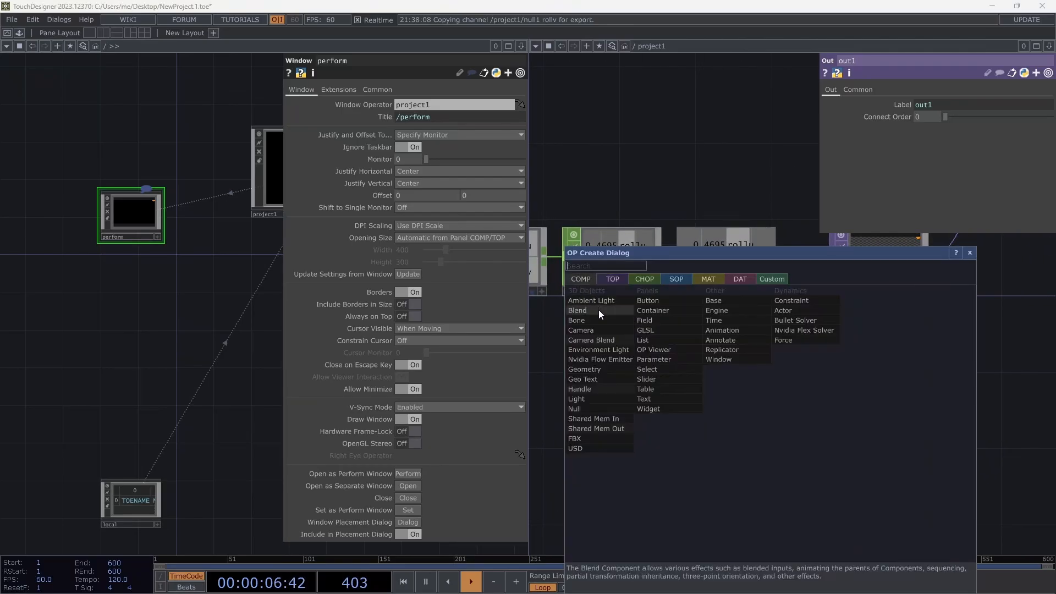
pyautogui.moveTo(614, 249); pyautogui.dragTo(737, 350)
pyautogui.click(759, 457)
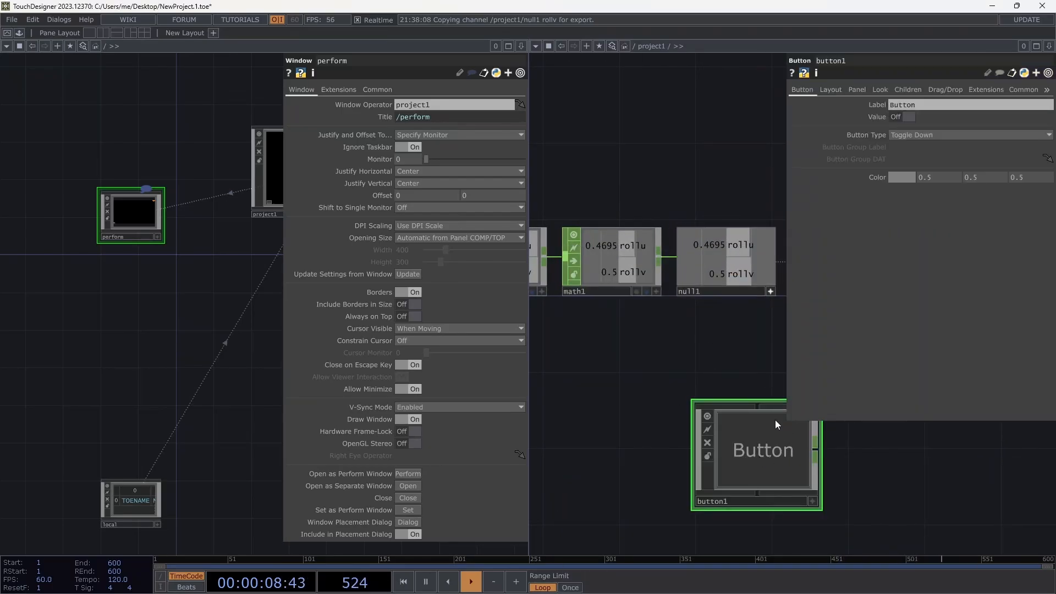
pyautogui.click(914, 104)
pyautogui.write('Perf')
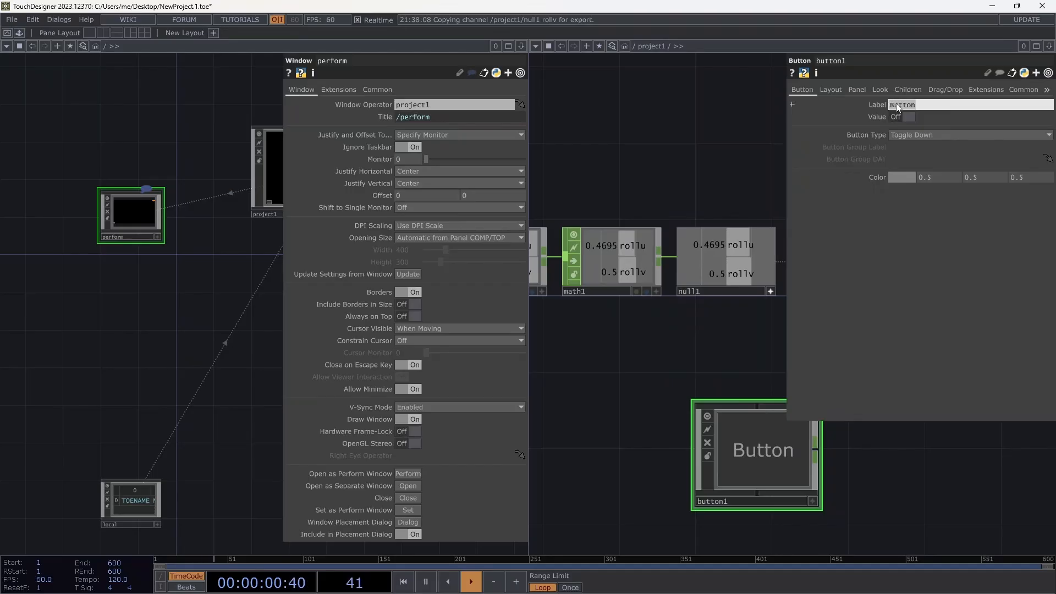
pyautogui.write('orm')
pyautogui.press('Return')
# Set button1's Button Type to Momentary and view its Panel settings.
pyautogui.click(847, 116)
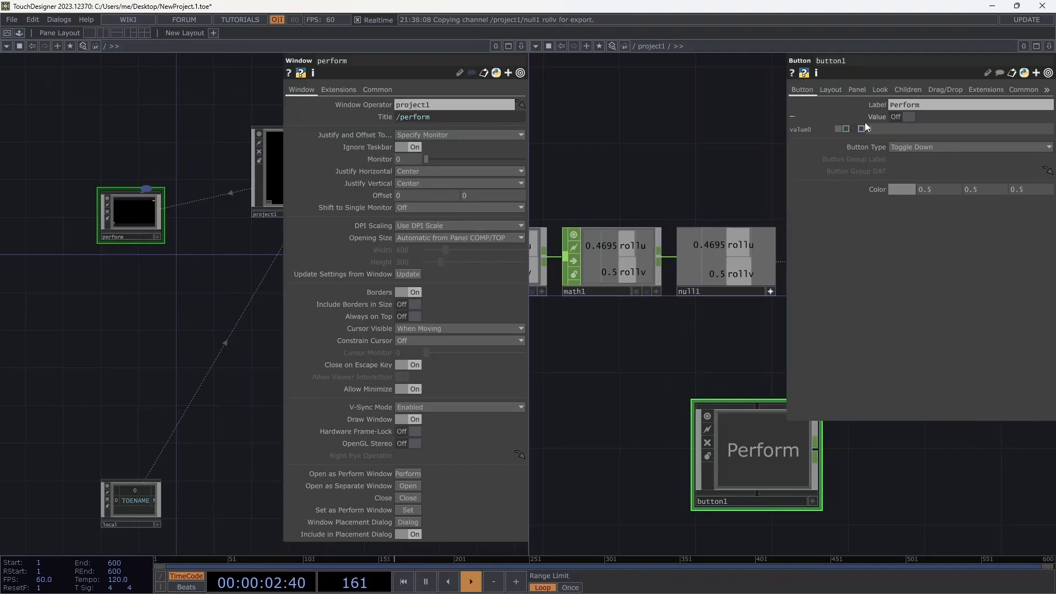
pyautogui.click(913, 148)
pyautogui.click(916, 157)
pyautogui.click(831, 88)
pyautogui.click(861, 88)
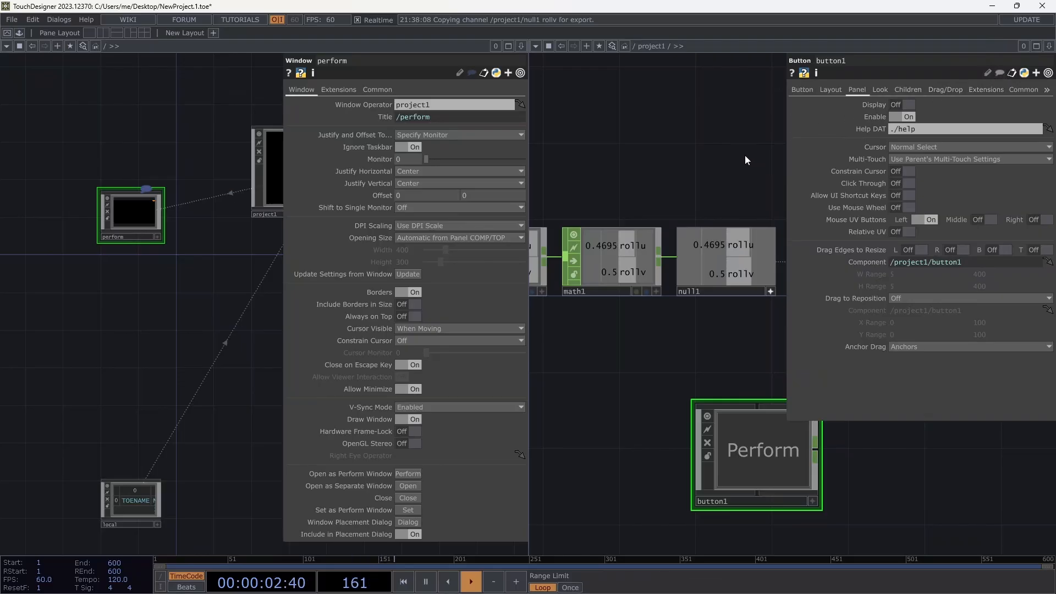
# Wire button1 into a new null2 Null CHOP and shrink the node.
pyautogui.click(818, 450)
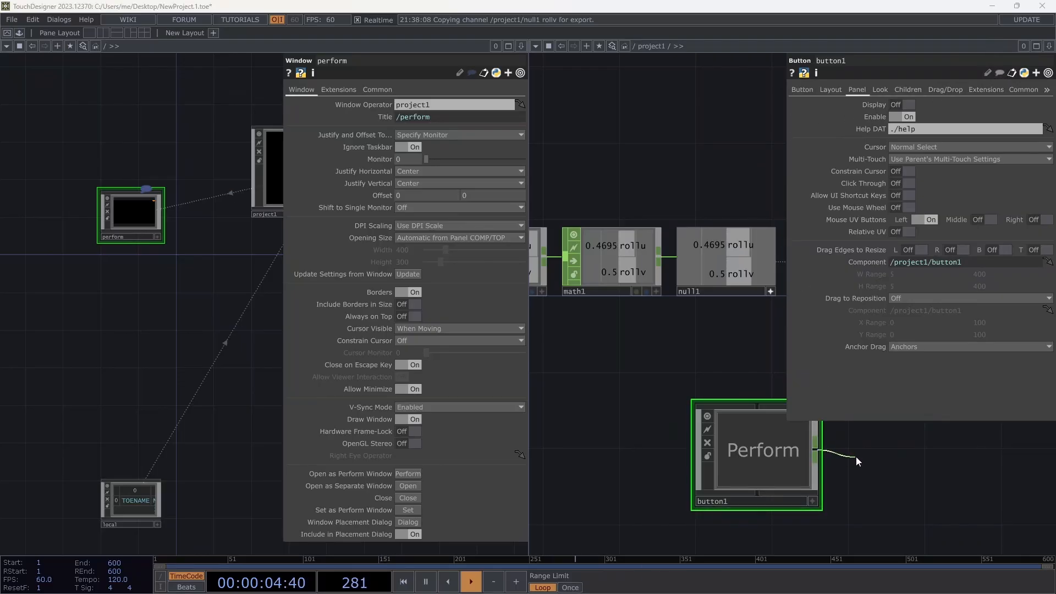
pyautogui.click(856, 457)
pyautogui.click(870, 447)
pyautogui.click(944, 495)
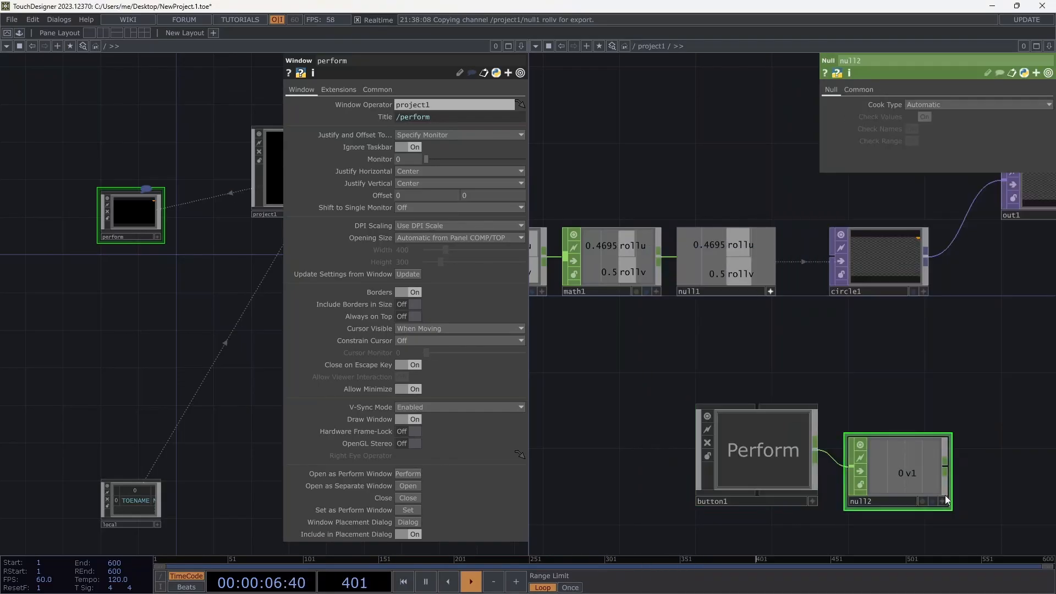
pyautogui.moveTo(945, 495); pyautogui.dragTo(406, 484)
# Link perform's Open parameter to null2, test the Perform button, and unsplit the panes.
pyautogui.click(404, 480)
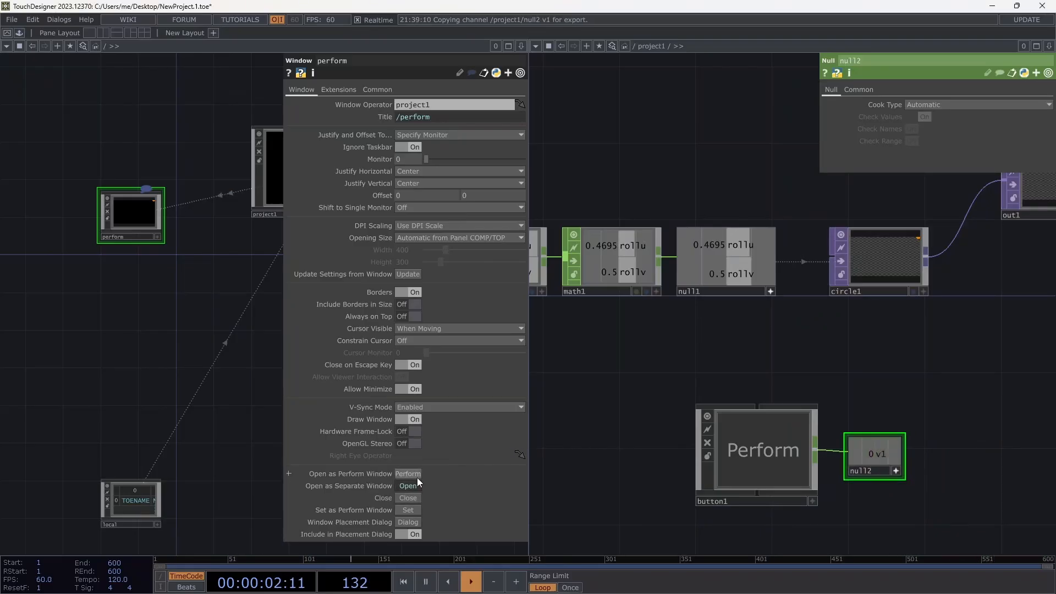
pyautogui.click(780, 453)
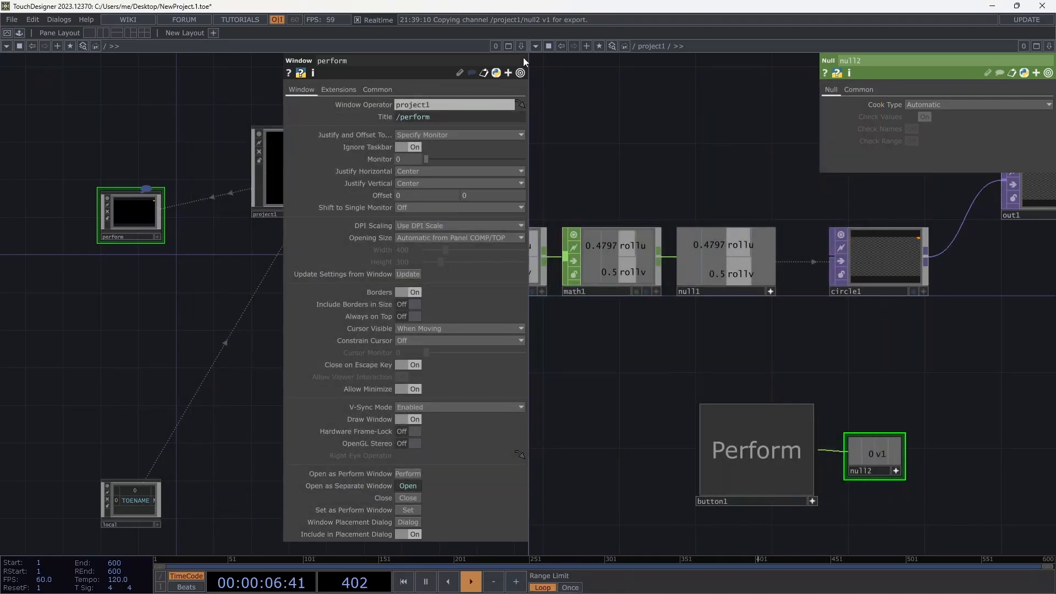
pyautogui.click(90, 31)
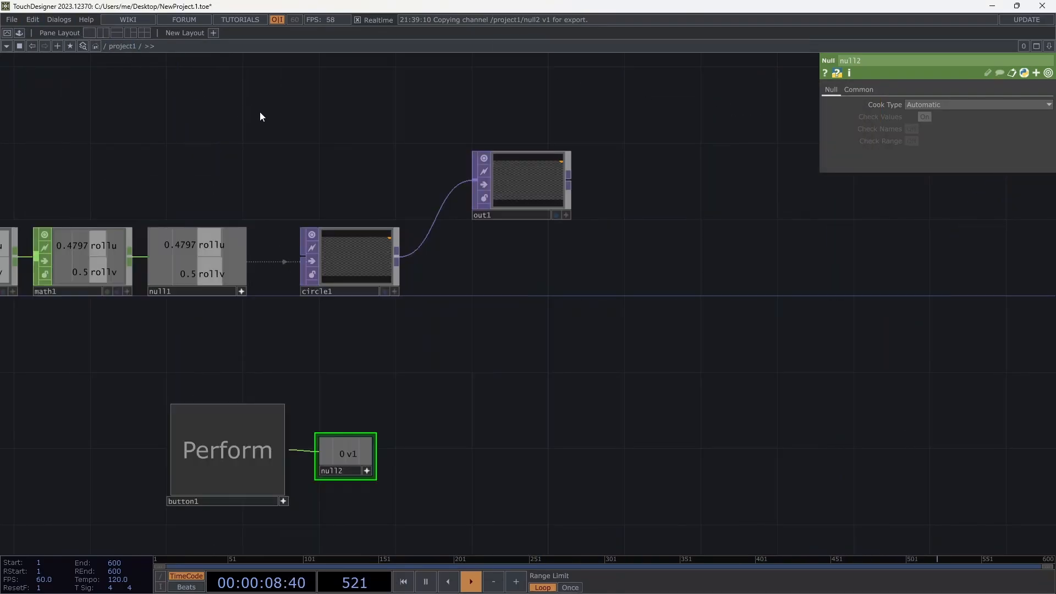
# Place an enlarged table1 Table DAT in empty space and show its Fill page.
pyautogui.moveTo(261, 113); pyautogui.dragTo(545, 133)
pyautogui.moveTo(321, 133); pyautogui.dragTo(311, 329)
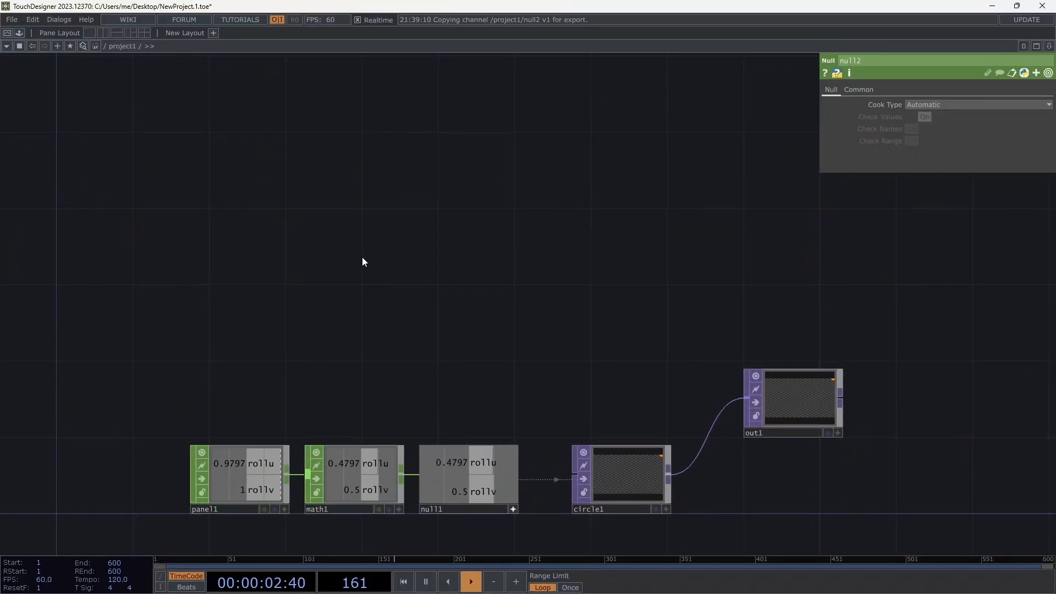
pyautogui.moveTo(387, 321); pyautogui.dragTo(389, 464)
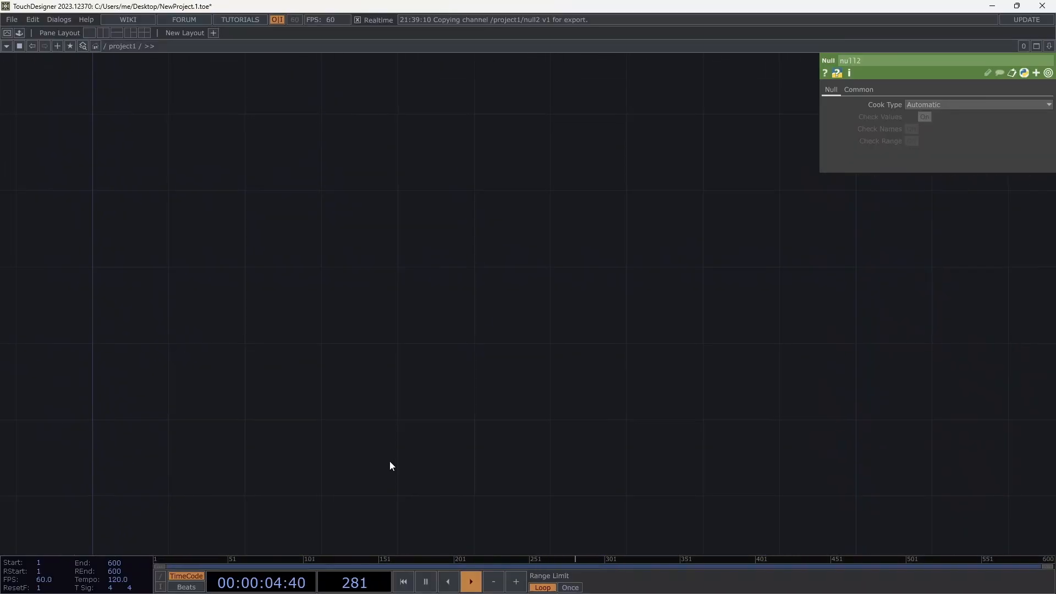
pyautogui.press('Tab')
pyautogui.click(272, 201)
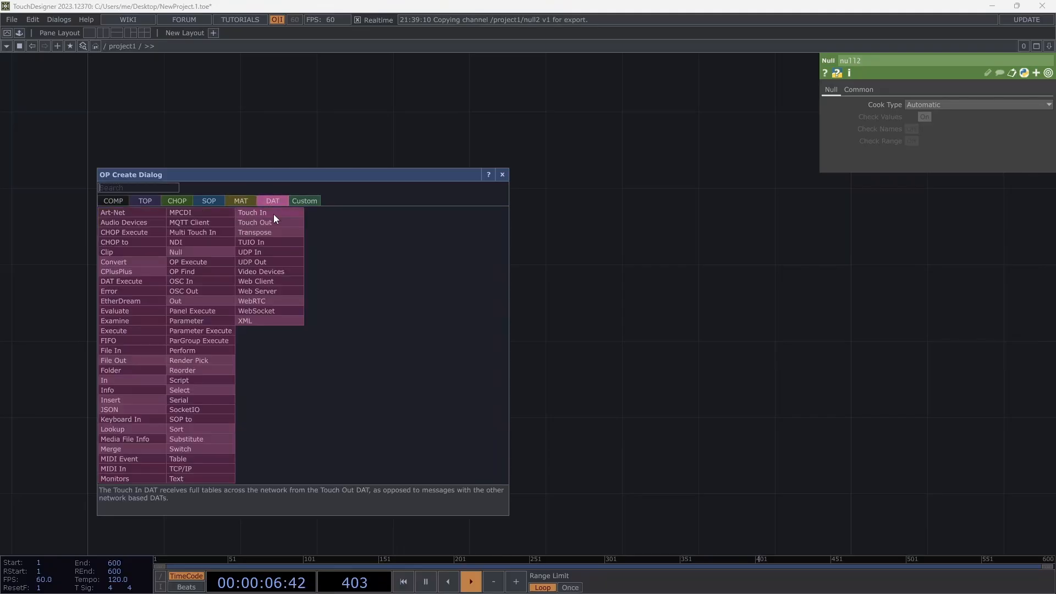
pyautogui.click(205, 459)
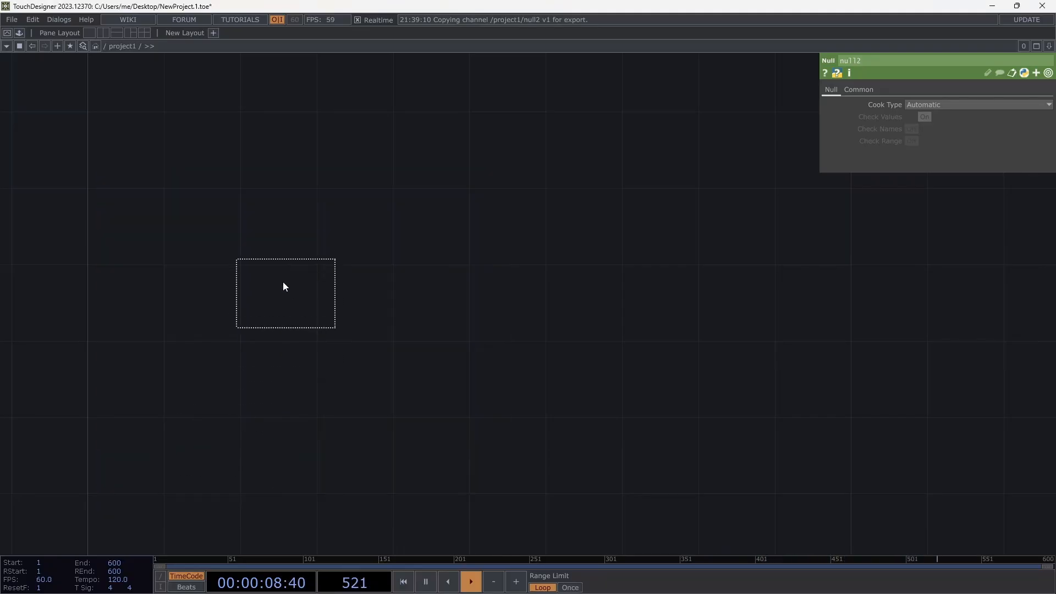
pyautogui.click(282, 282)
pyautogui.moveTo(342, 327); pyautogui.dragTo(488, 412)
pyautogui.click(851, 88)
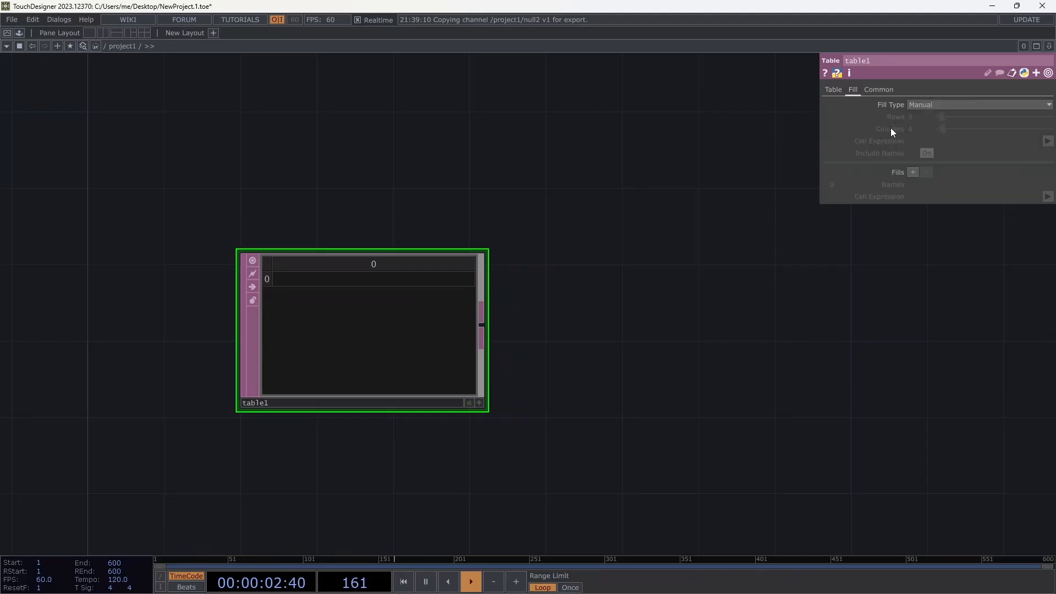
# Give table1 a fixed 3 by 4 size and enter the headers x, y, w, h.
pyautogui.click(929, 104)
pyautogui.click(934, 127)
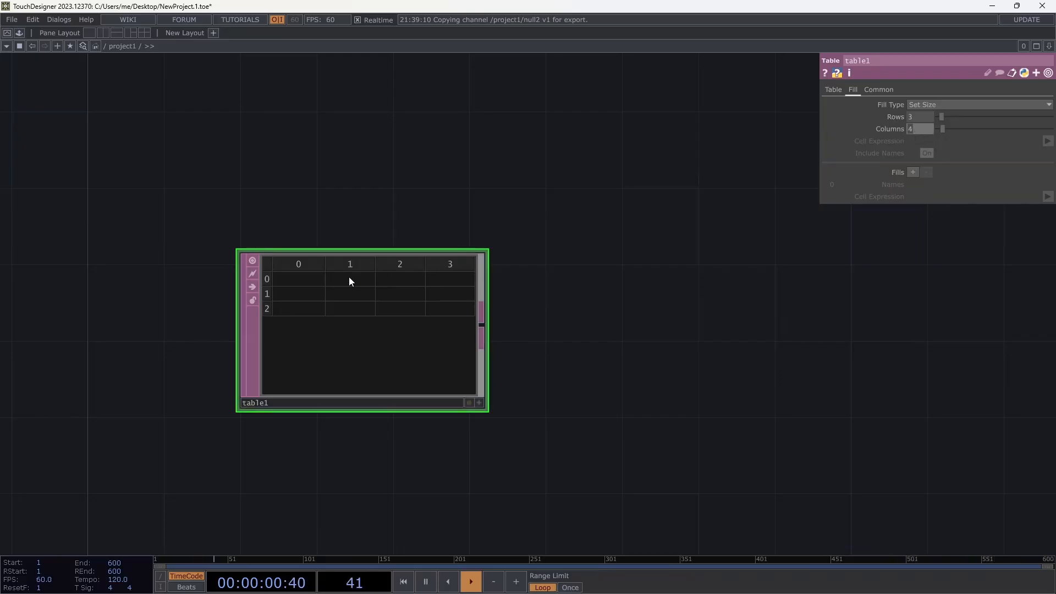
pyautogui.click(480, 403)
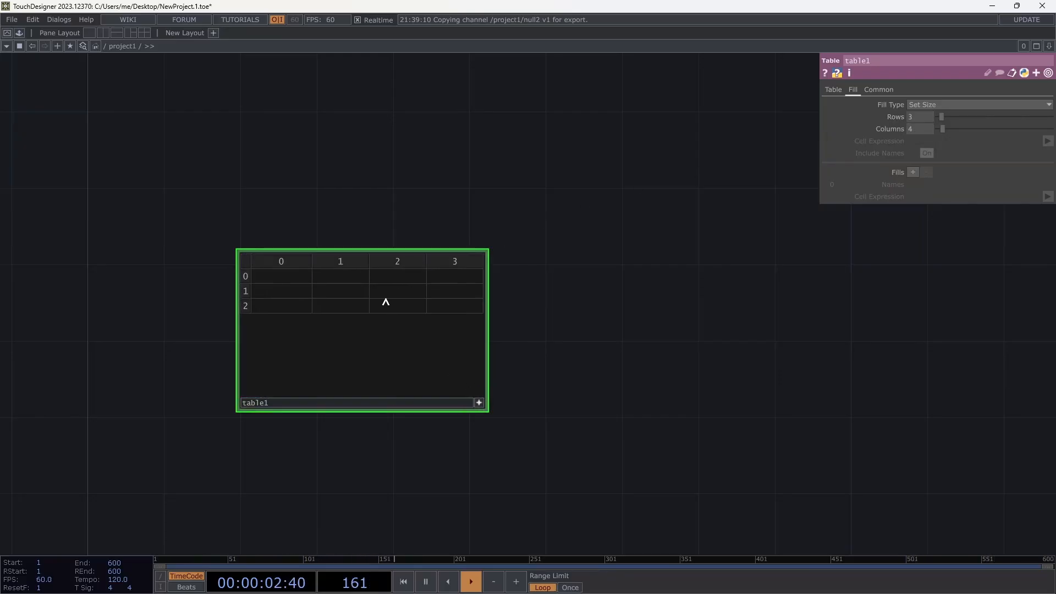
pyautogui.click(302, 279)
pyautogui.write('x')
pyautogui.click(338, 284)
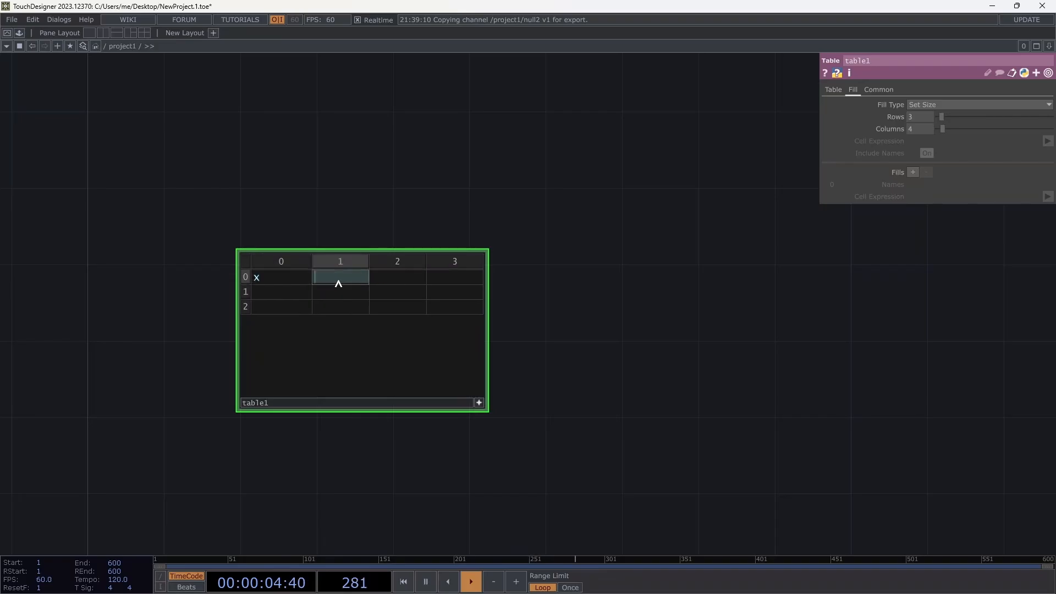
pyautogui.write('y')
pyautogui.click(402, 279)
pyautogui.write('w')
pyautogui.click(451, 281)
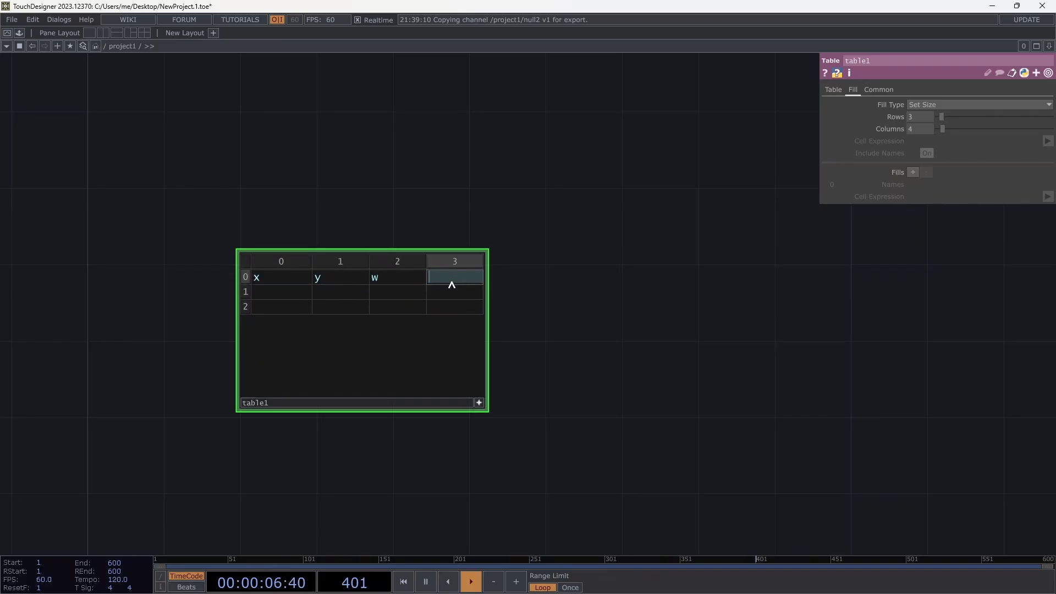
pyautogui.write('h')
# Fill table1's first data row with -.1, -.1, .2, .1.
pyautogui.click(284, 299)
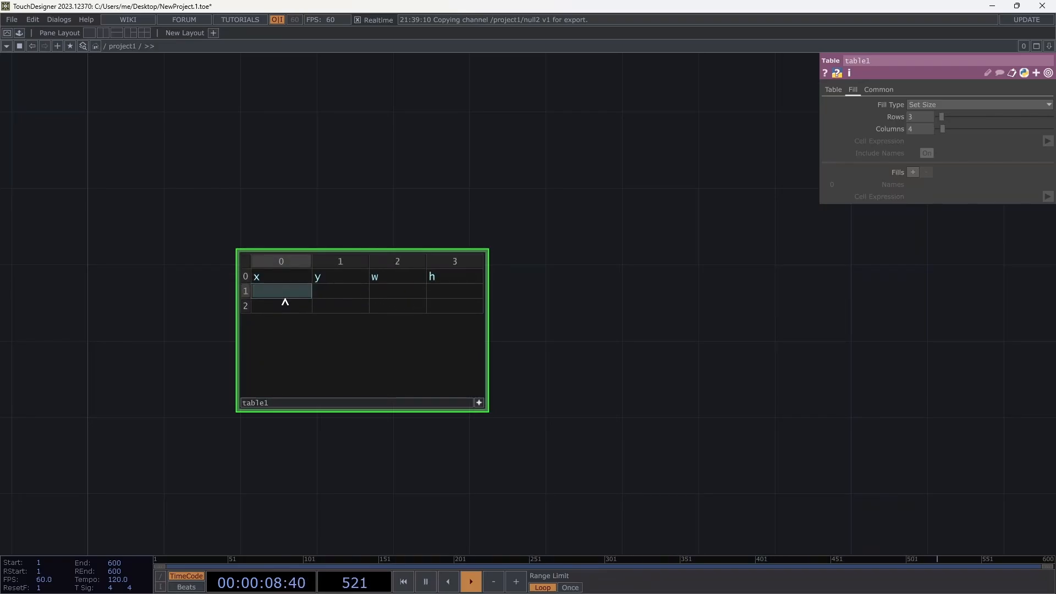
pyautogui.write('-.1')
pyautogui.press('Tab')
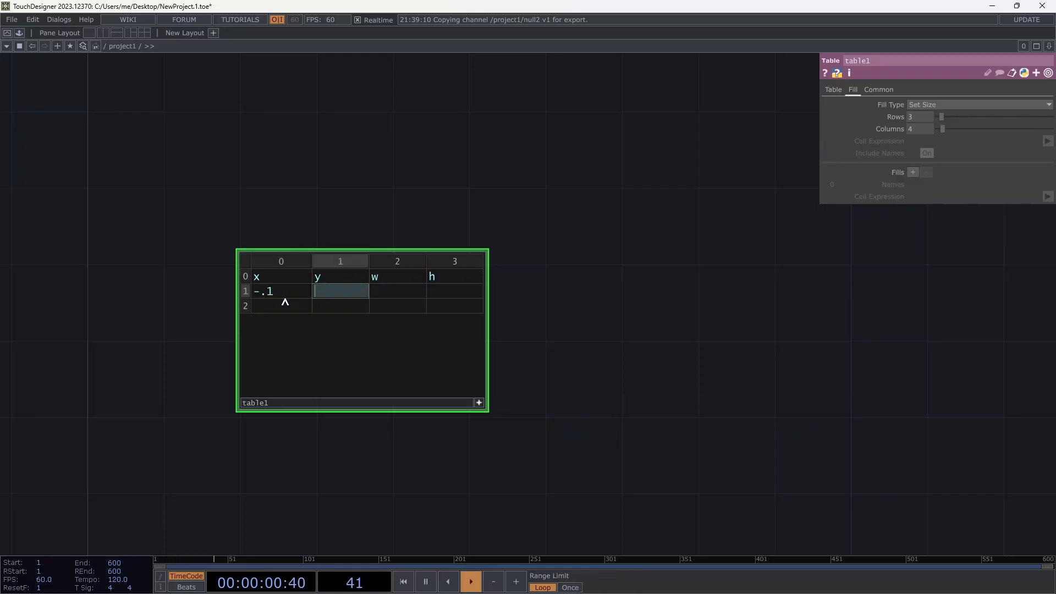
pyautogui.write('-.1')
pyautogui.press('Tab')
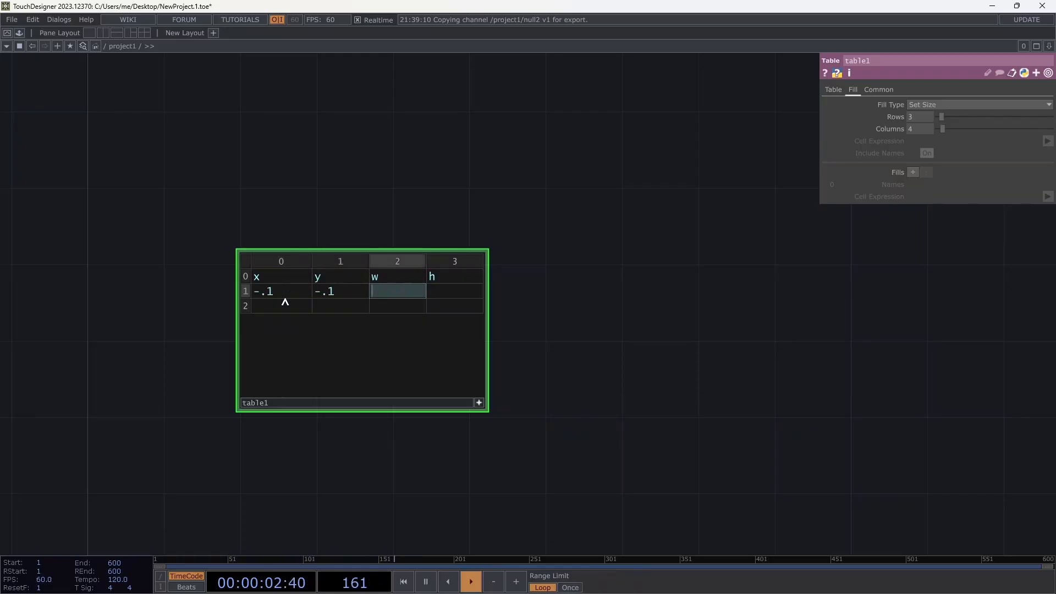
pyautogui.write('.2')
pyautogui.press('Tab')
pyautogui.write('.1')
pyautogui.press('Tab')
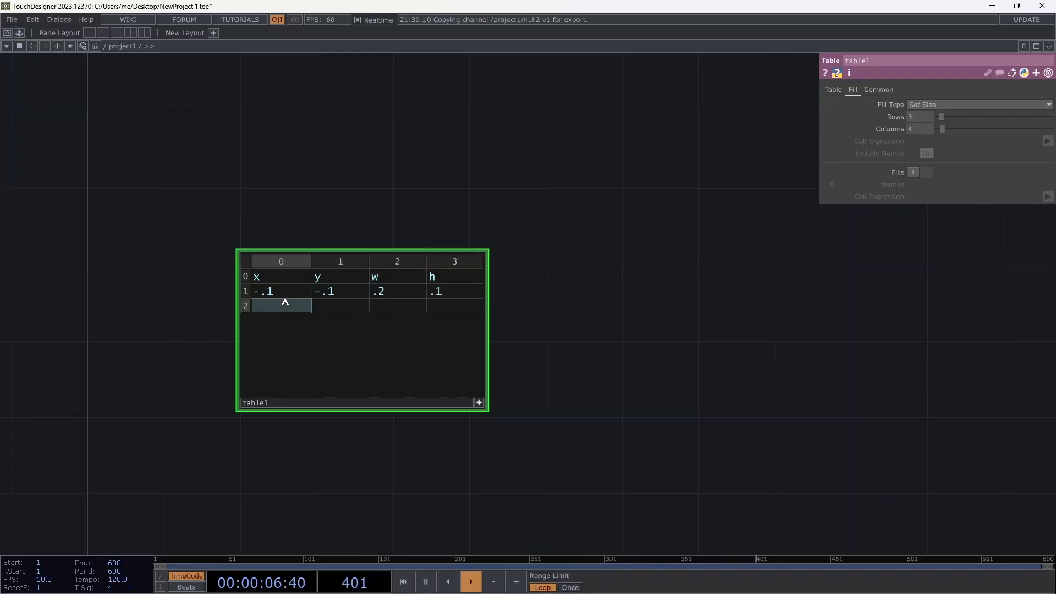
# Fill table1's second data row with .1, .1, .1, .2.
pyautogui.write('.1')
pyautogui.press('Tab')
pyautogui.write('.1')
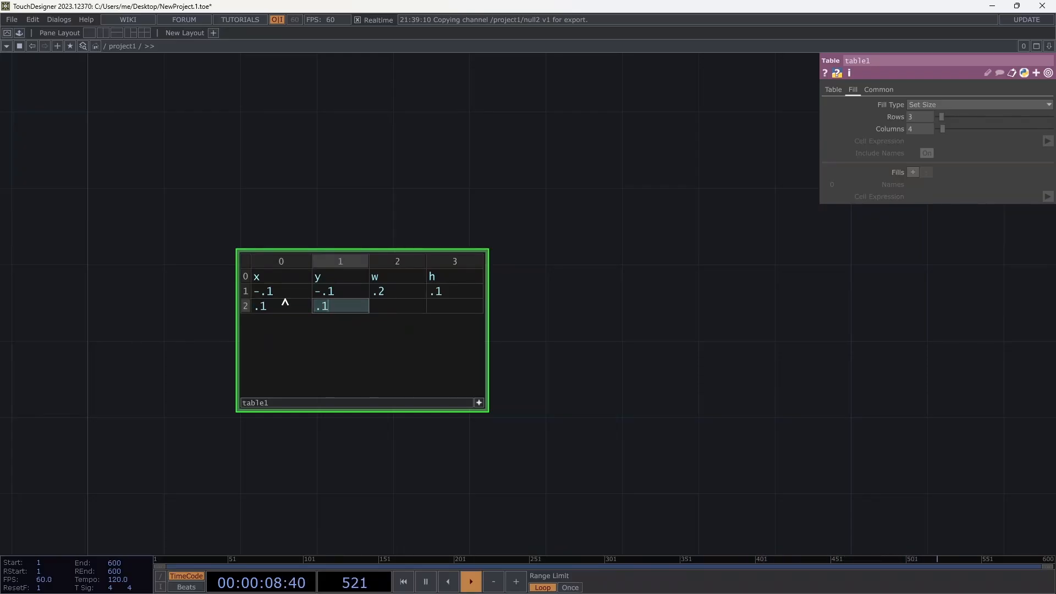
pyautogui.press('Tab')
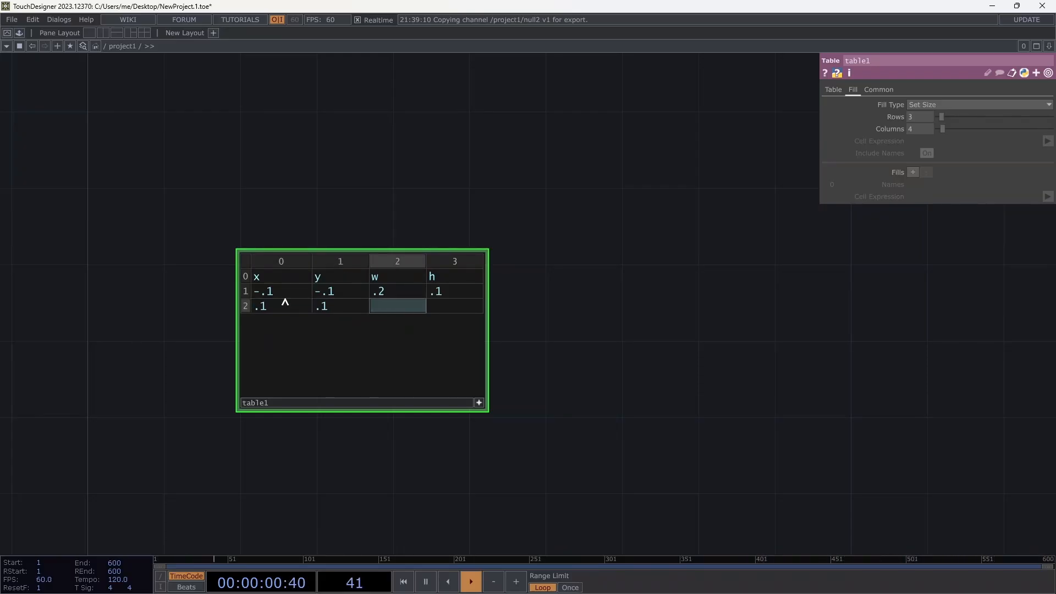
pyautogui.write('.1')
pyautogui.press('Tab')
pyautogui.write('.2')
pyautogui.press('Tab')
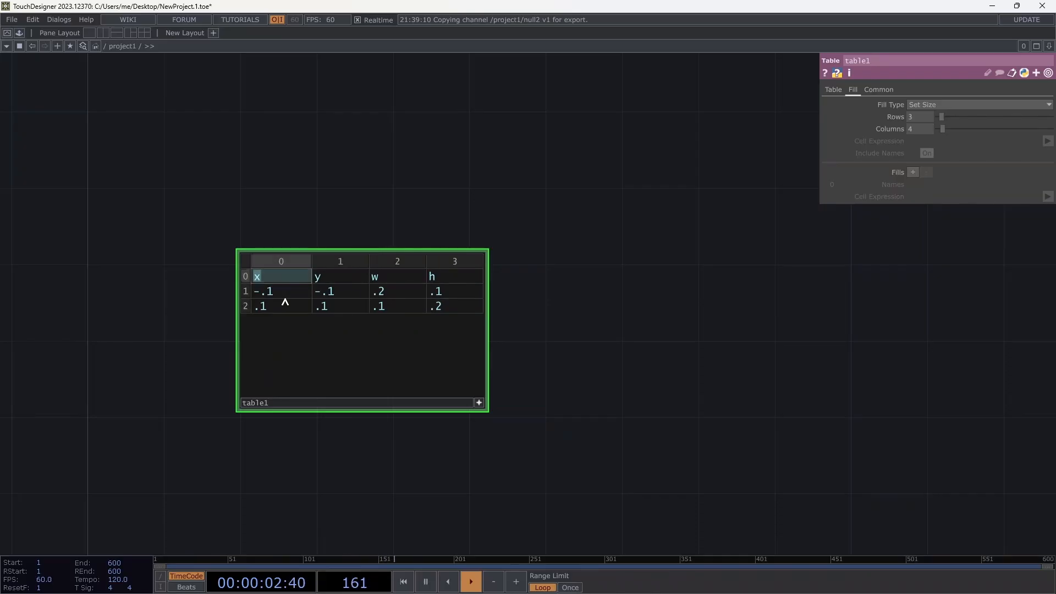
pyautogui.moveTo(544, 209); pyautogui.dragTo(391, 220)
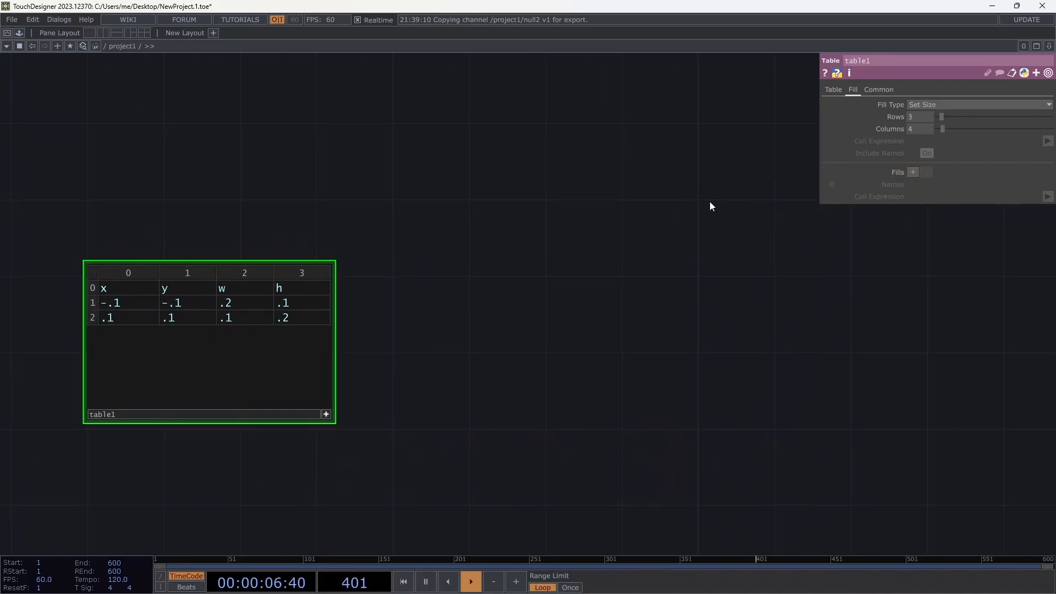
# Add a Replicator component beside table1.
pyautogui.press('Tab')
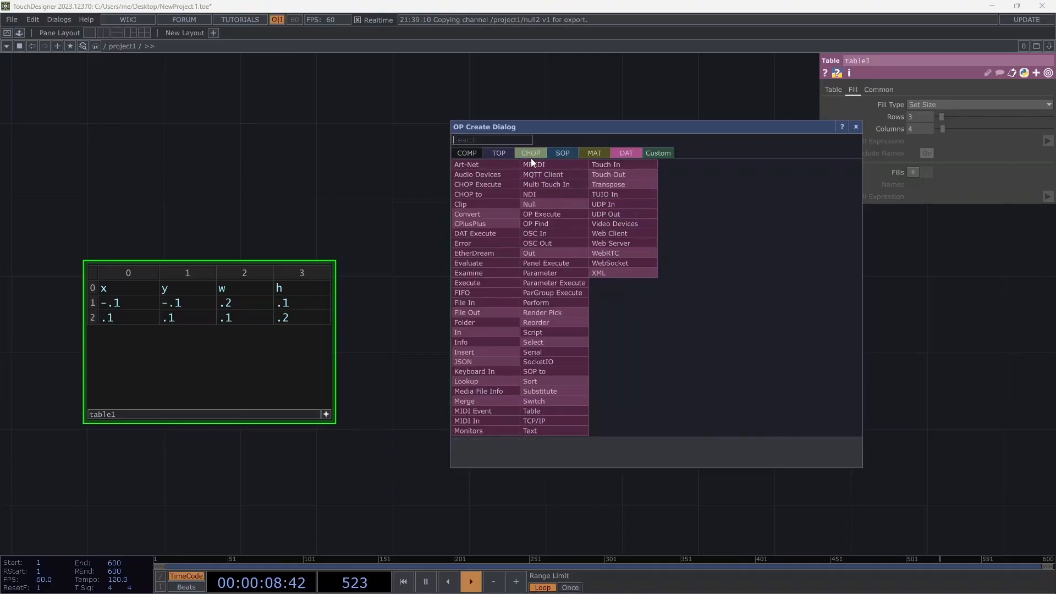
pyautogui.click(472, 153)
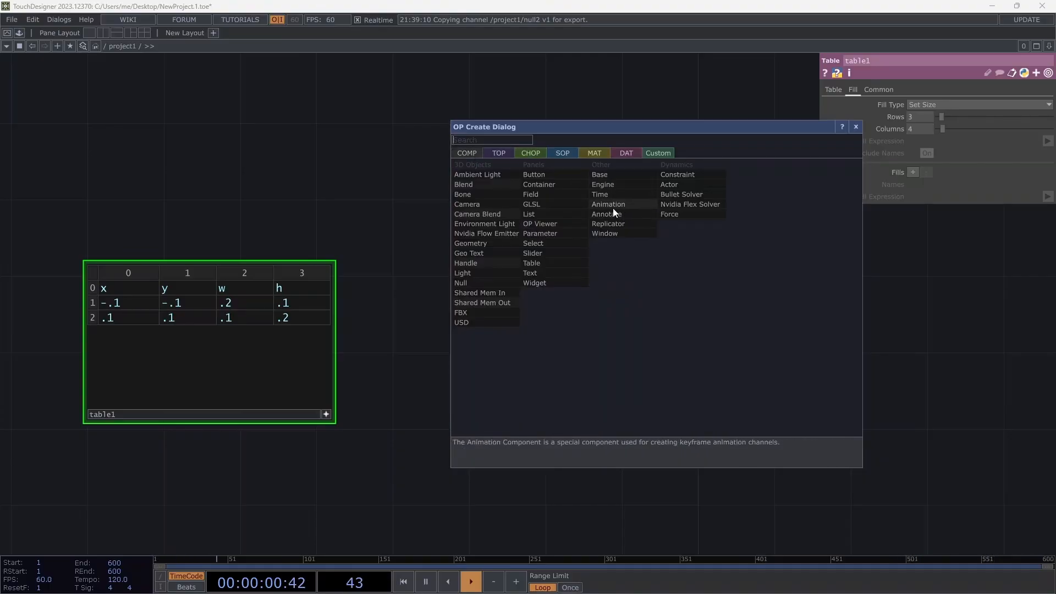
pyautogui.click(608, 224)
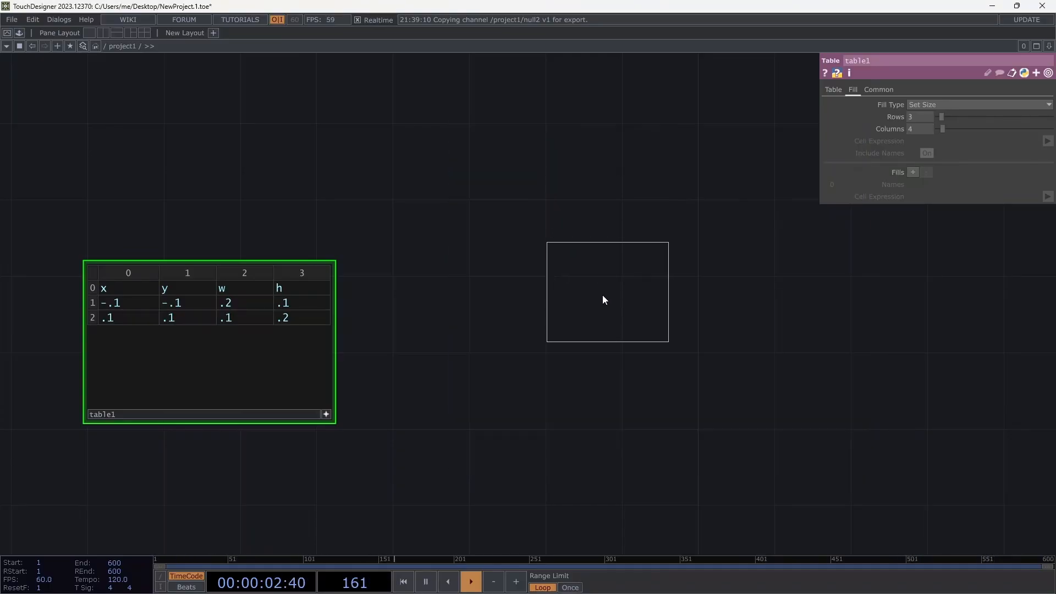
pyautogui.click(512, 270)
# Add a Rectangle TOP, rectangle1, to the network.
pyautogui.press('Tab')
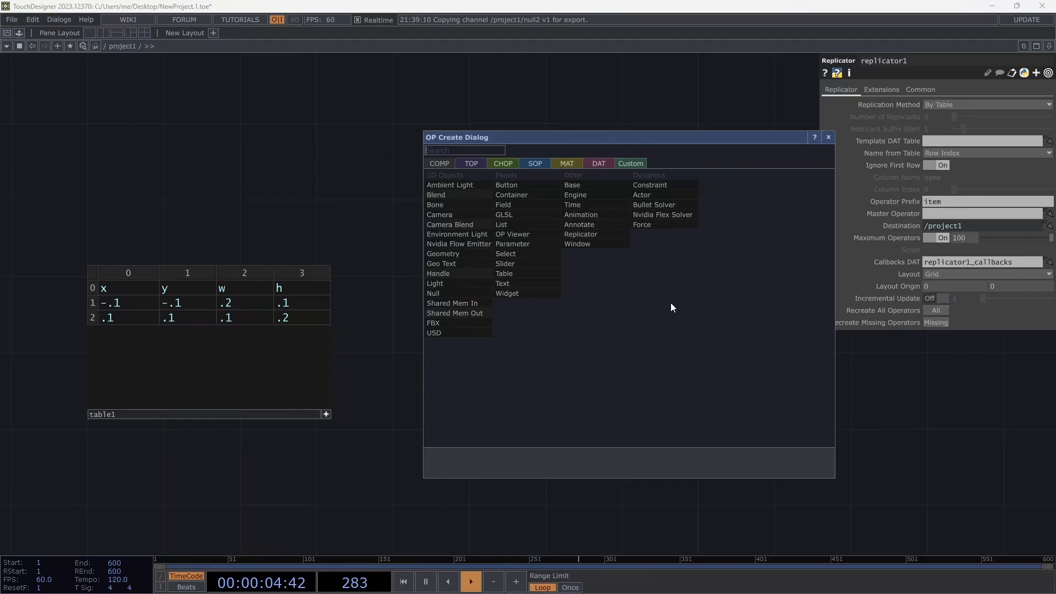
pyautogui.click(472, 163)
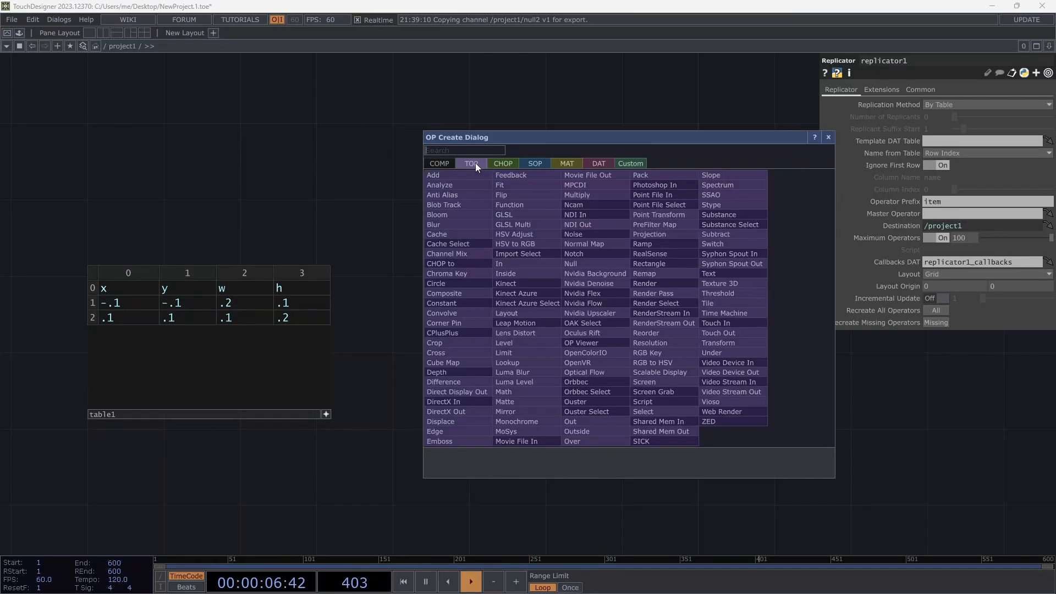
pyautogui.write('re')
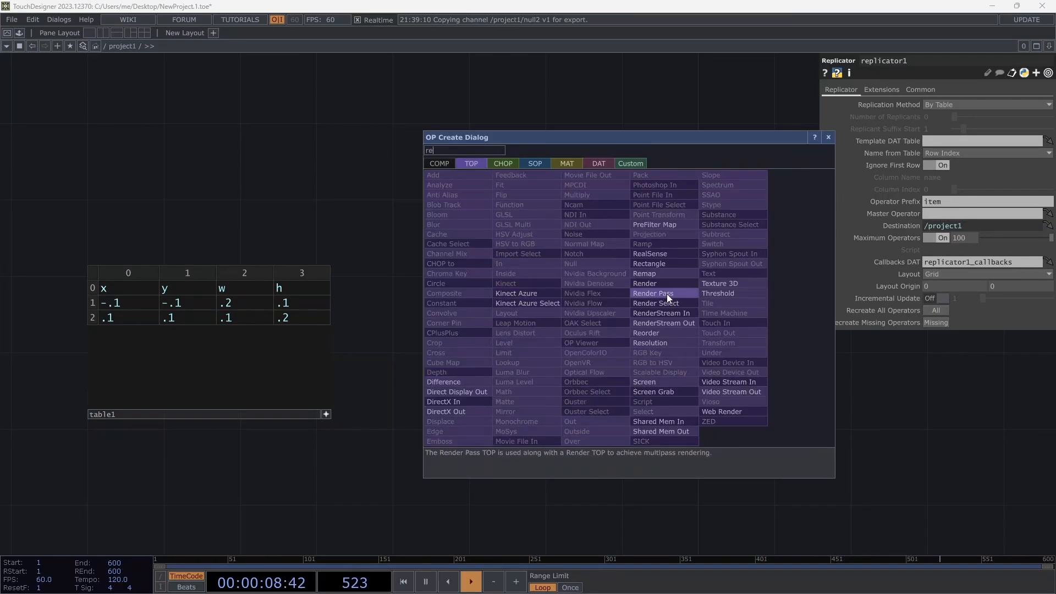
pyautogui.click(658, 263)
pyautogui.click(714, 332)
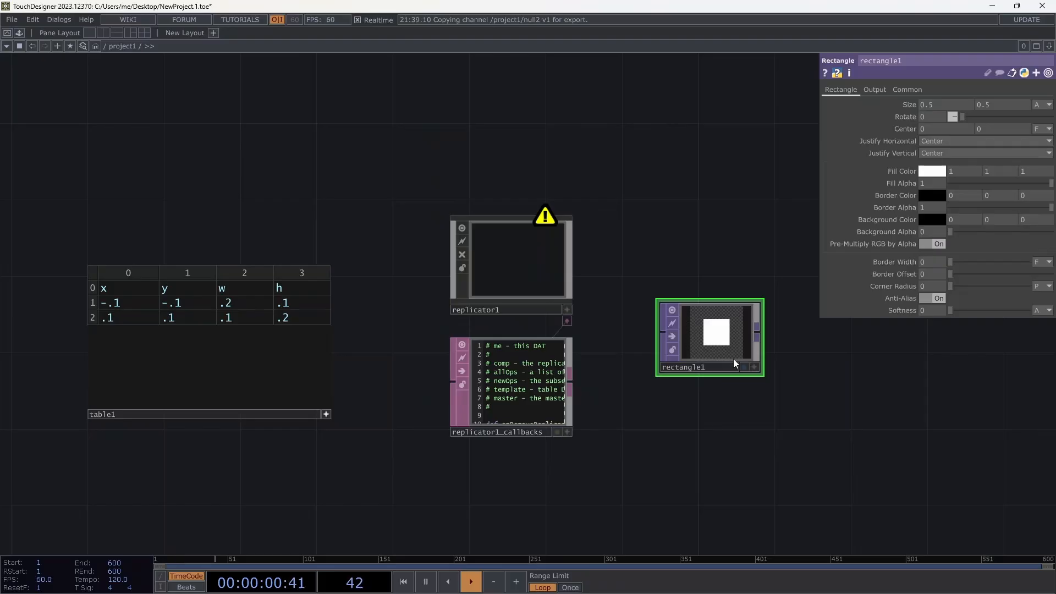
# Set rectangle1's resolution to the 1280×720 preset.
pyautogui.click(907, 89)
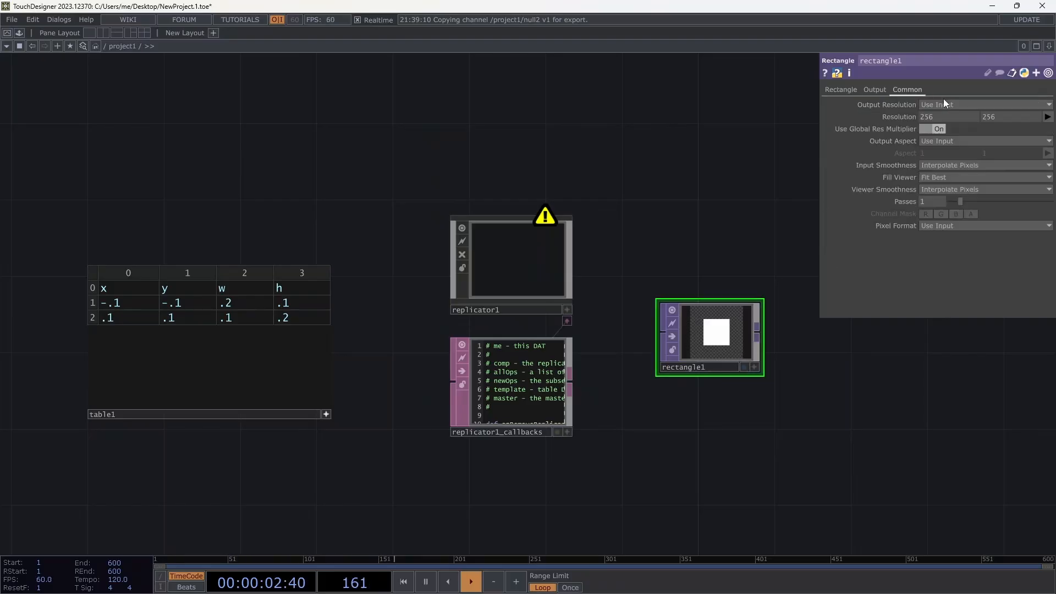
pyautogui.click(1046, 117)
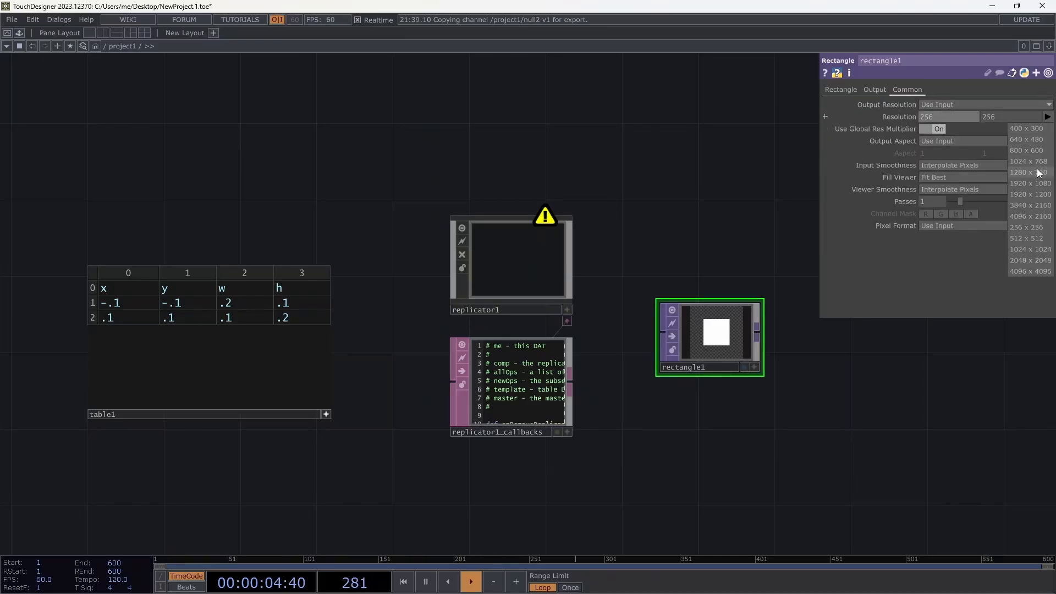
pyautogui.click(1029, 171)
# Shrink rectangle1's size to 0.3, split it into x and y, and drop table1 onto replicator1.
pyautogui.click(841, 90)
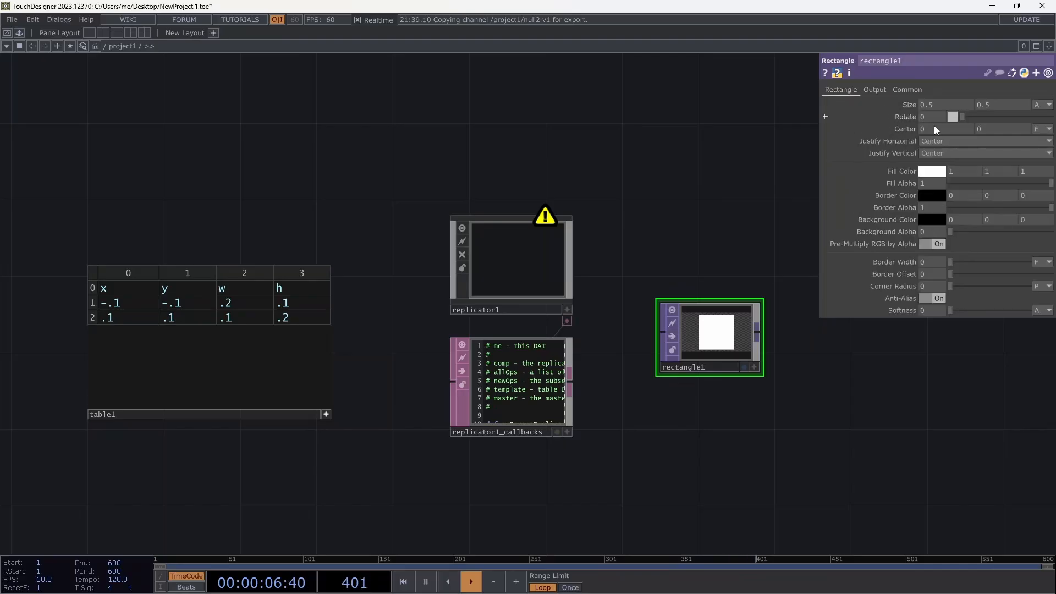
pyautogui.moveTo(913, 103); pyautogui.dragTo(894, 102)
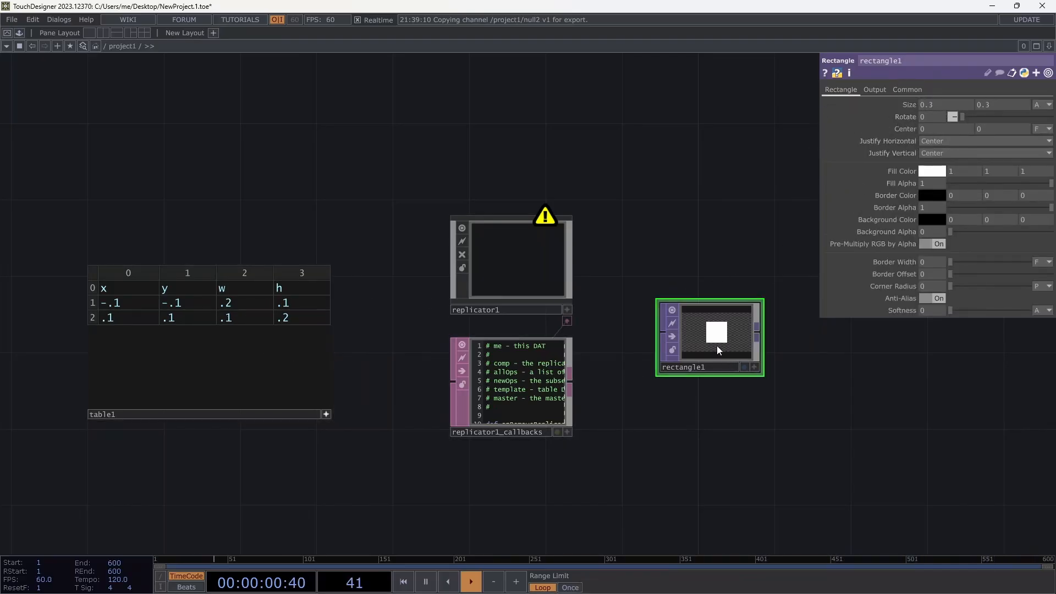
pyautogui.click(825, 104)
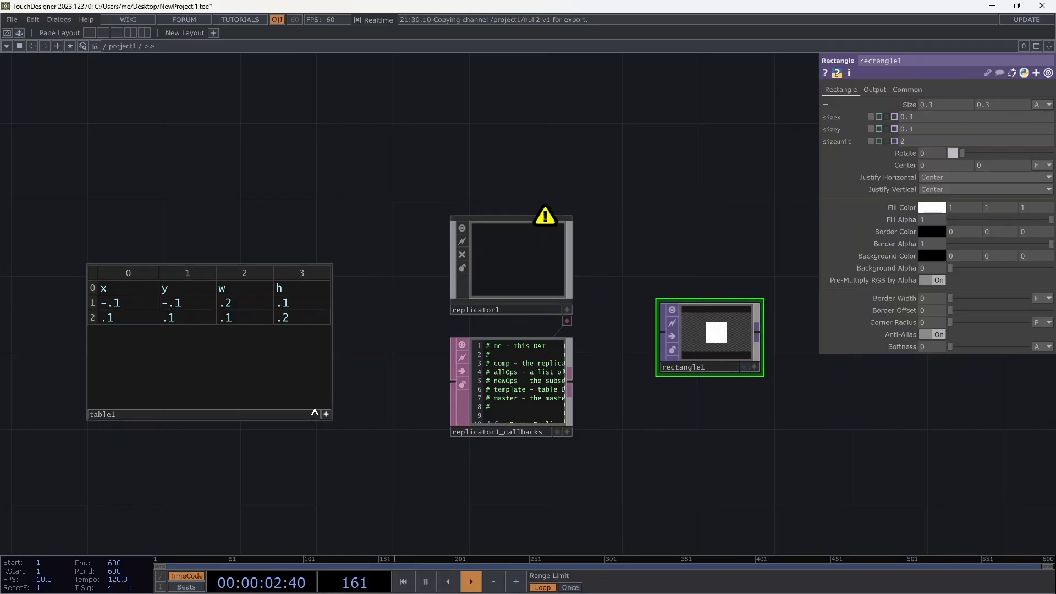
pyautogui.moveTo(275, 374); pyautogui.dragTo(492, 266)
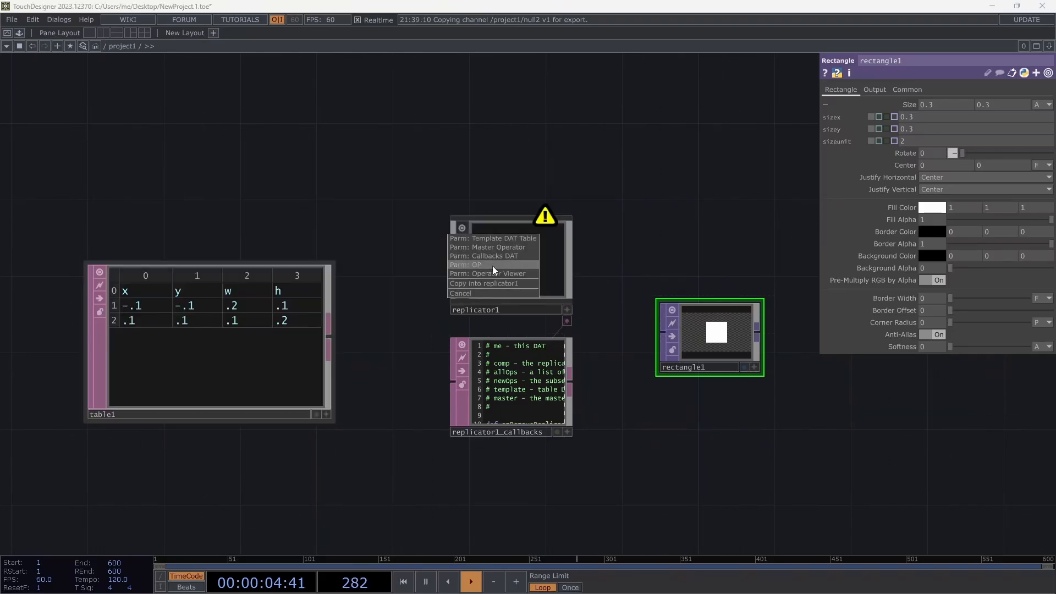
# Make table1 replicator1's Template DAT Table and rectangle1 its Master Operator.
pyautogui.click(494, 240)
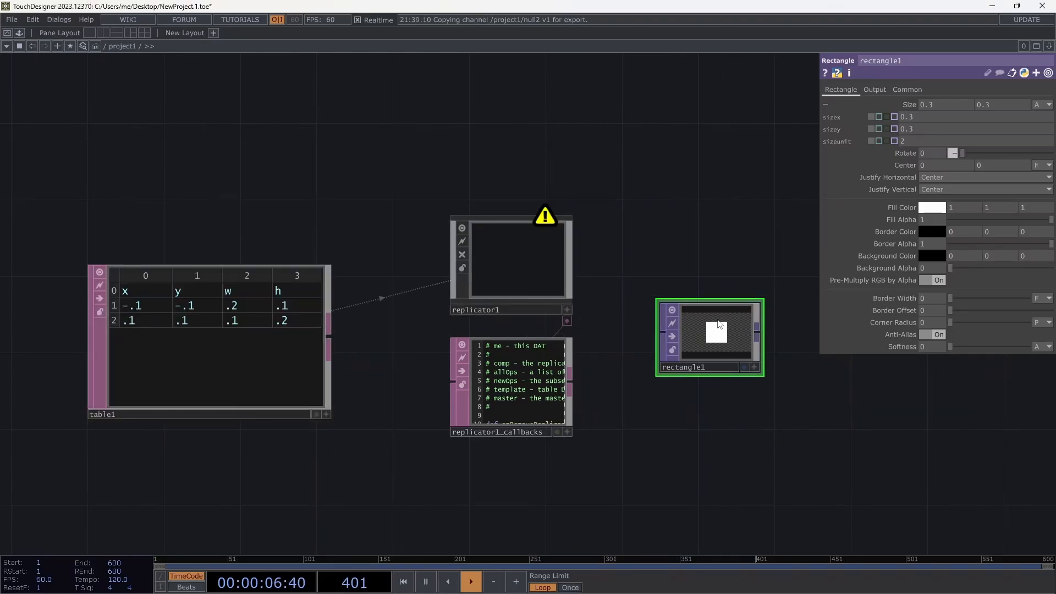
pyautogui.moveTo(715, 336); pyautogui.dragTo(532, 254)
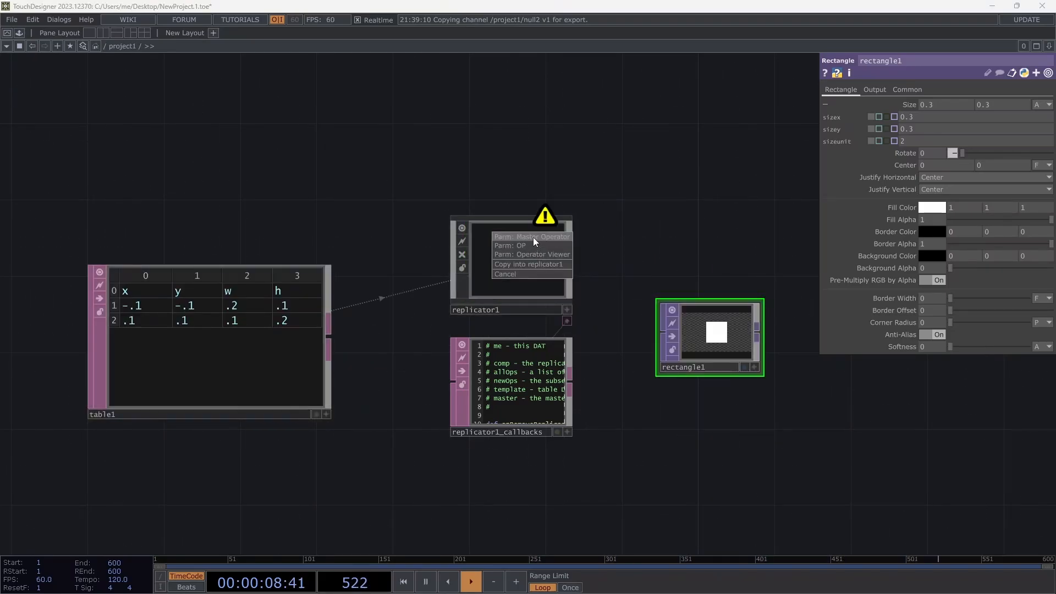
pyautogui.click(533, 236)
# Arrange item1, item2, table1 and rectangle1 into a tidy layout.
pyautogui.scroll(-4, 638, 154)
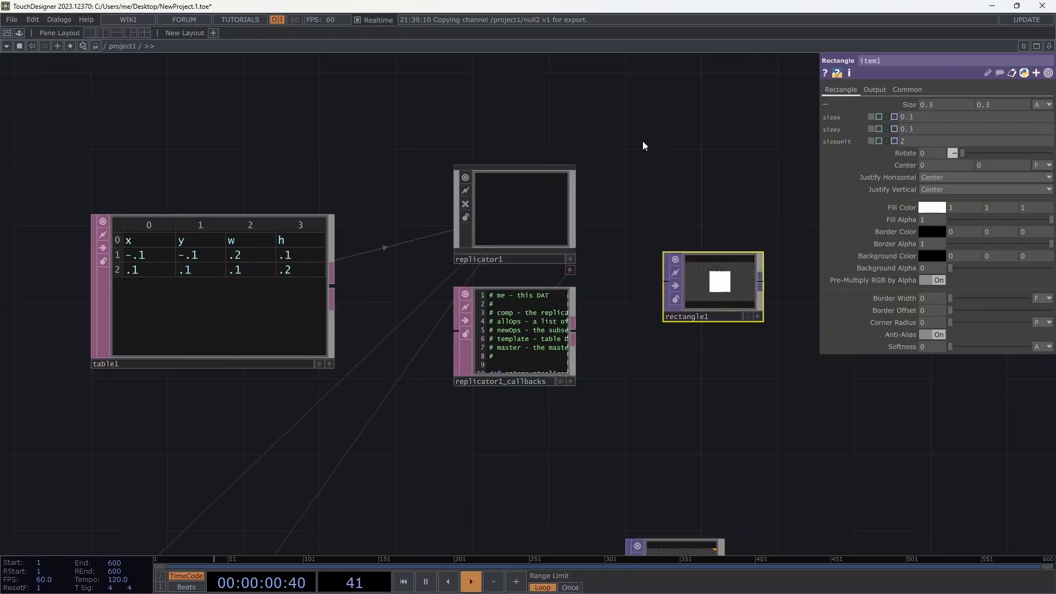
pyautogui.scroll(-2, 315, 428)
pyautogui.moveTo(315, 428); pyautogui.dragTo(393, 286)
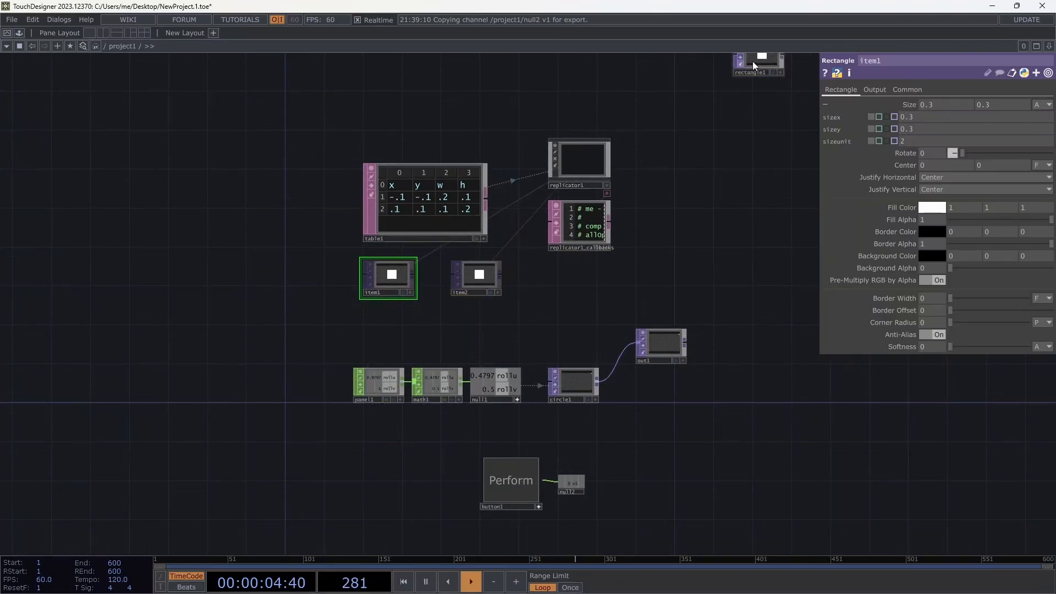
pyautogui.moveTo(737, 64); pyautogui.dragTo(638, 201)
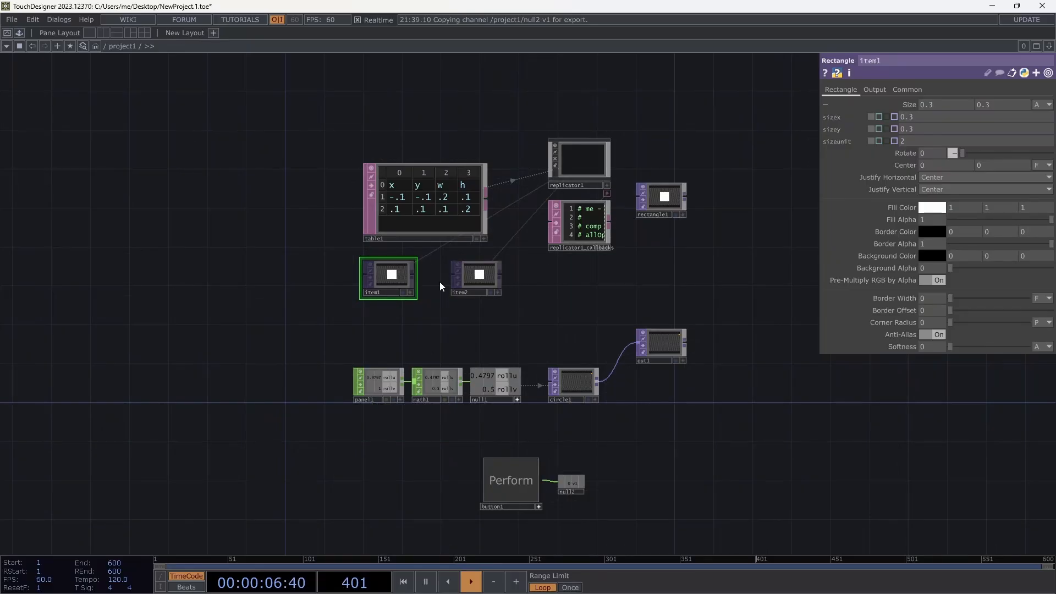
pyautogui.moveTo(413, 209); pyautogui.dragTo(394, 185)
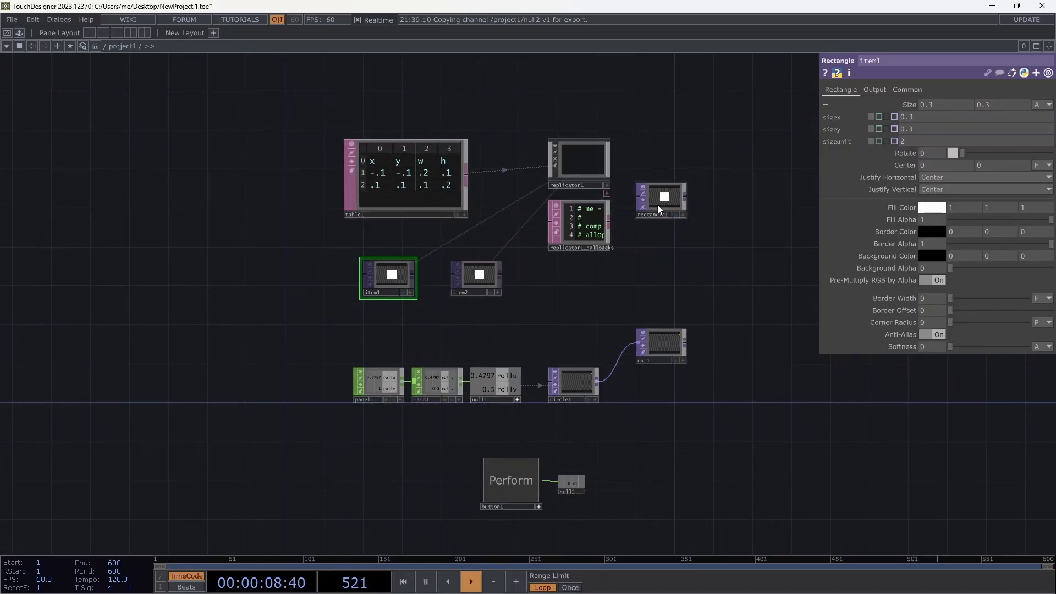
pyautogui.moveTo(658, 205); pyautogui.dragTo(648, 162)
pyautogui.moveTo(656, 237); pyautogui.dragTo(644, 280)
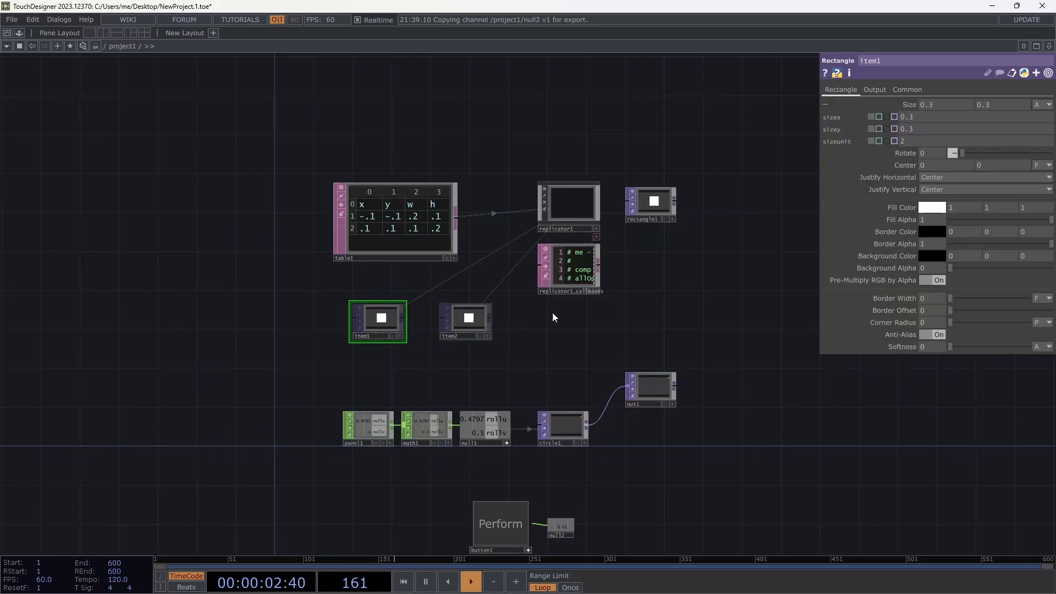
pyautogui.scroll(-4, 532, 358)
pyautogui.scroll(6, 568, 302)
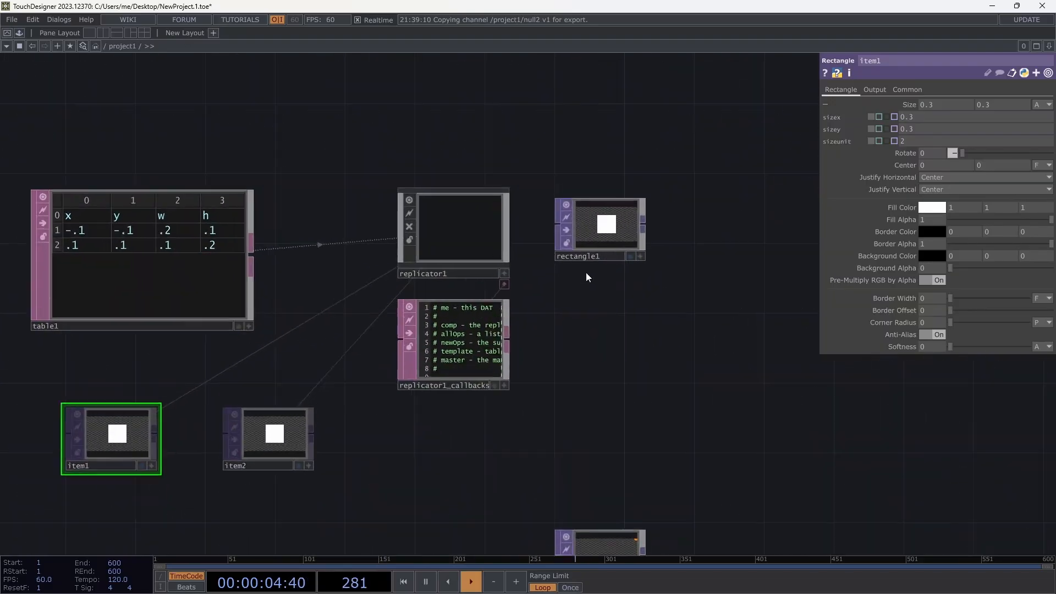
# Set rectangle1's size x to op('table1')[me.digits,'x'] and copy it toward size y.
pyautogui.click(697, 229)
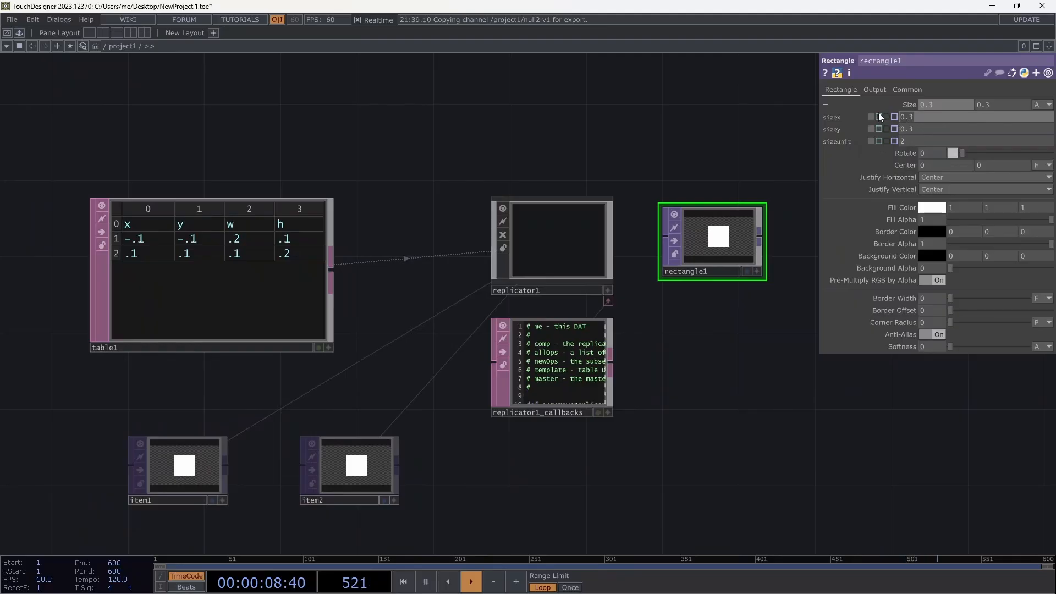
pyautogui.click(900, 116)
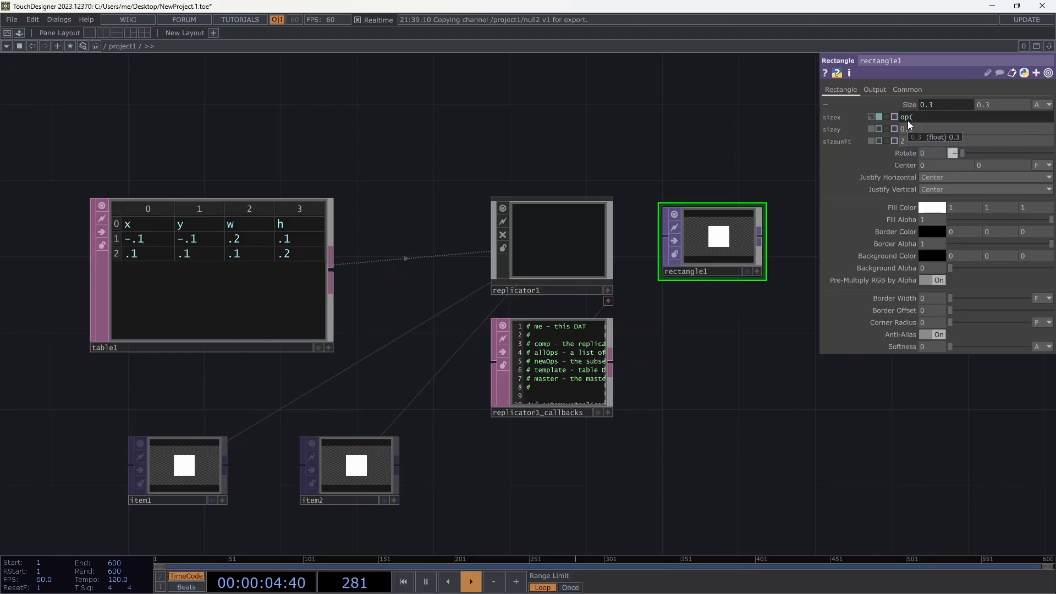
pyautogui.write("op('table1')p")
pyautogui.press('BackSpace')
pyautogui.write('[')
pyautogui.press('Return')
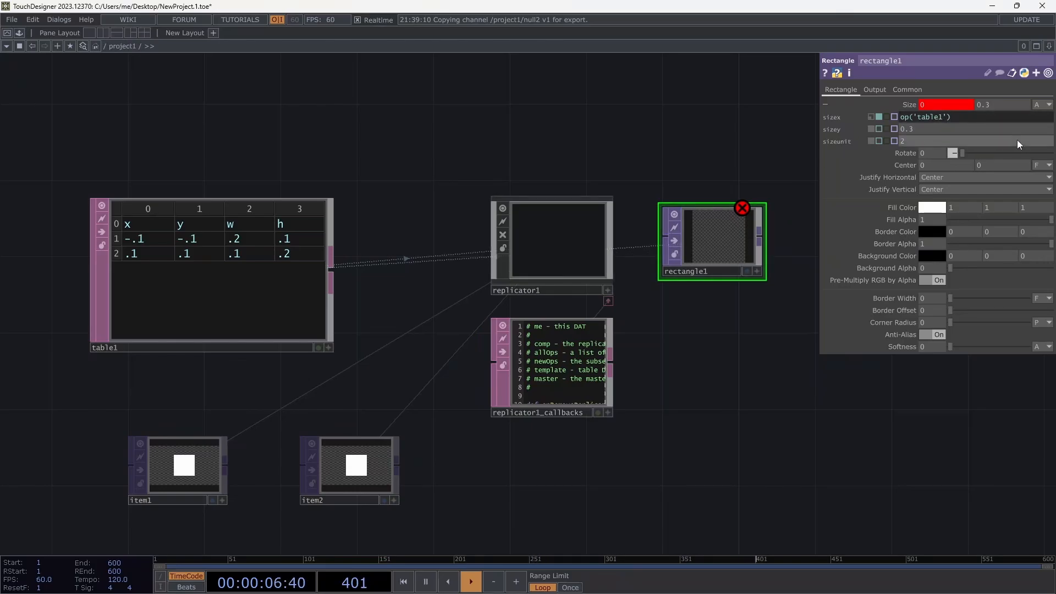
pyautogui.write('[me.digits,')
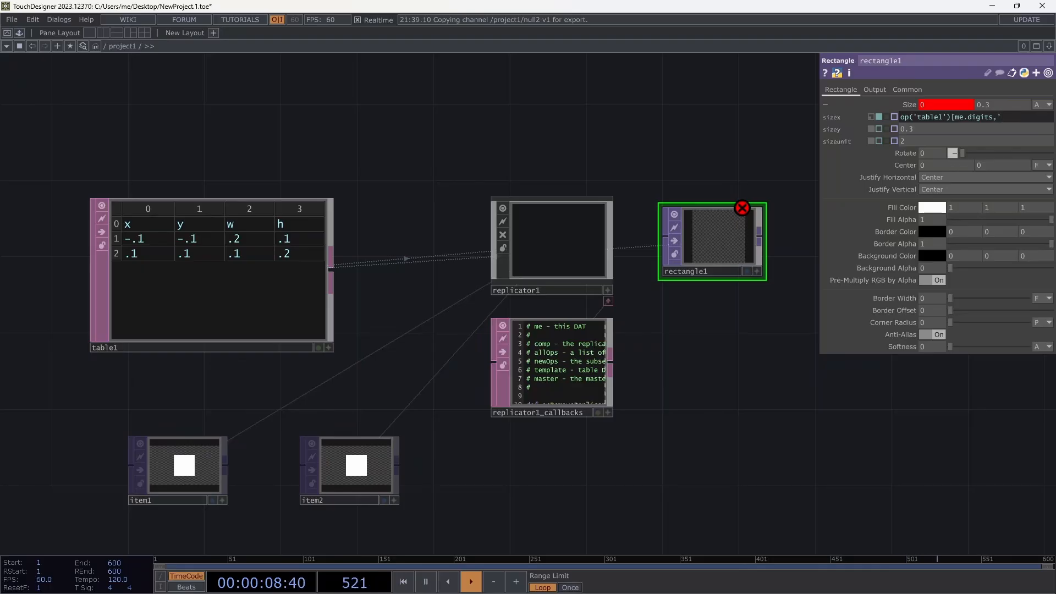
pyautogui.write("x']")
pyautogui.press('Tab')
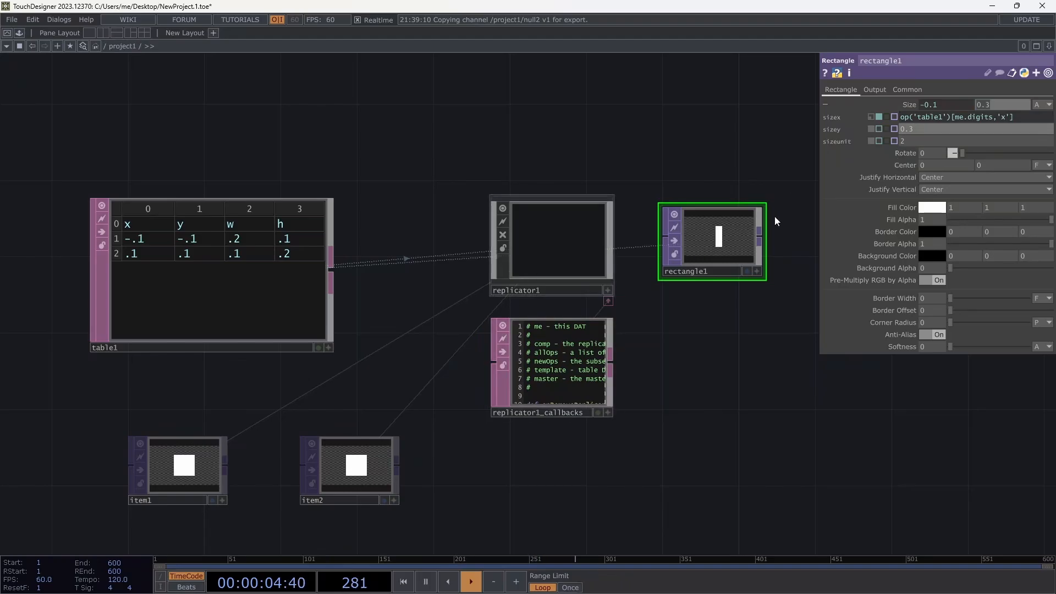
pyautogui.click(900, 115)
pyautogui.click(899, 128)
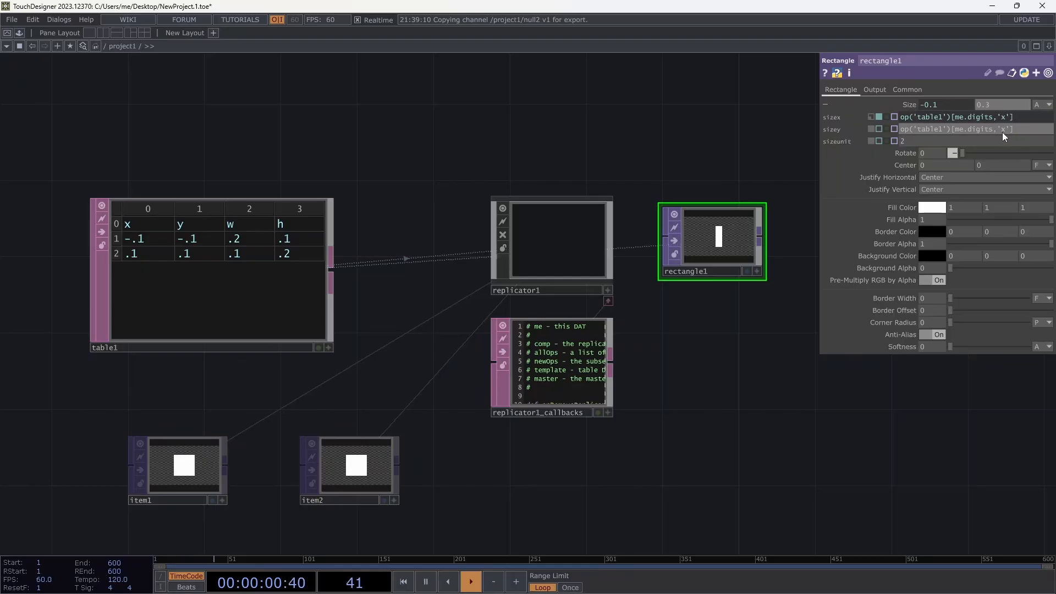
# Point rectangle1's size x and y expressions at table1's 'w' and 'h' columns.
pyautogui.write('y')
pyautogui.press('Return')
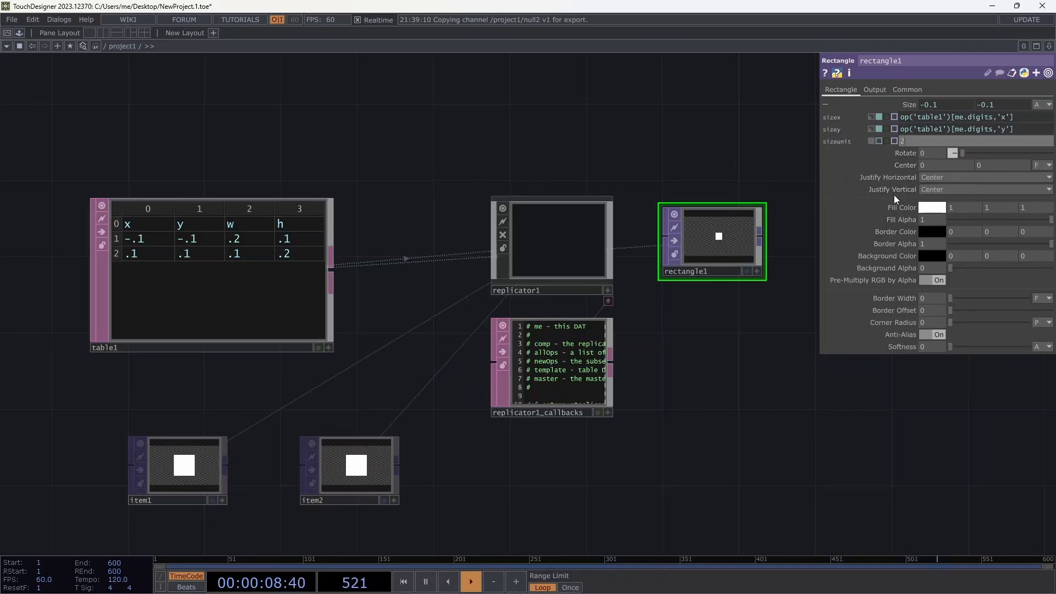
pyautogui.doubleClick(1002, 117)
pyautogui.write('w')
pyautogui.press('Return')
pyautogui.doubleClick(1002, 130)
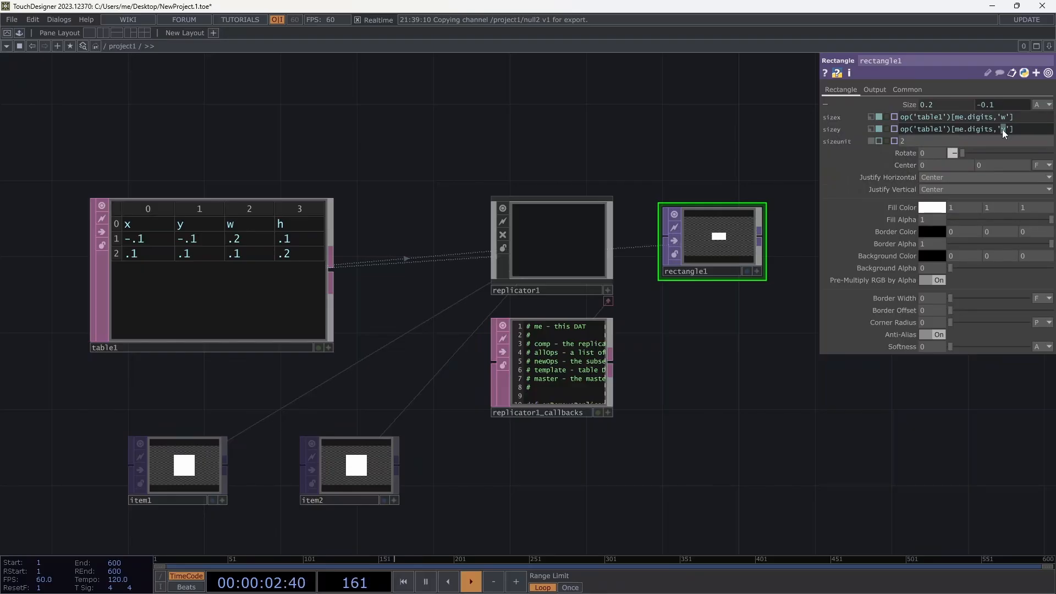
pyautogui.write('h')
pyautogui.moveTo(1017, 130); pyautogui.dragTo(888, 130)
pyautogui.hotkey('ctrl', 'c')
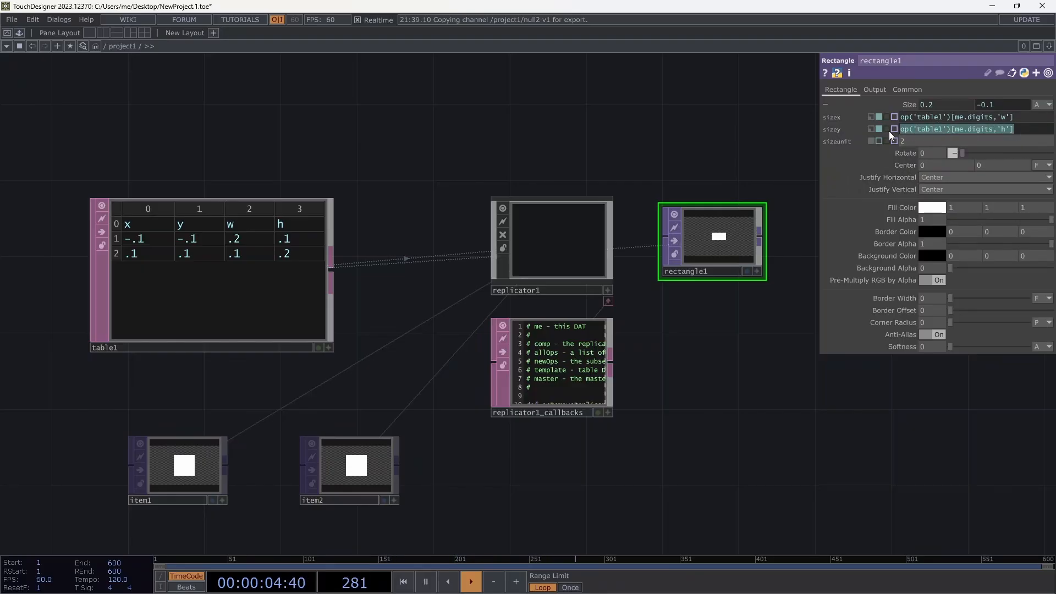
# Expand Center and set center x and y to read table1's 'x' and 'y' columns.
pyautogui.click(826, 165)
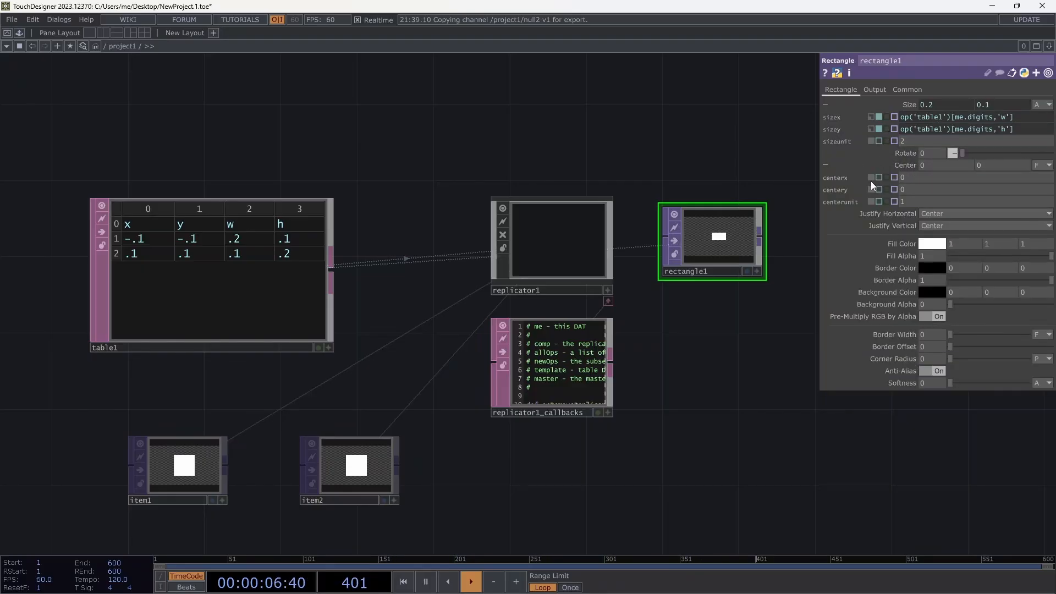
pyautogui.click(878, 177)
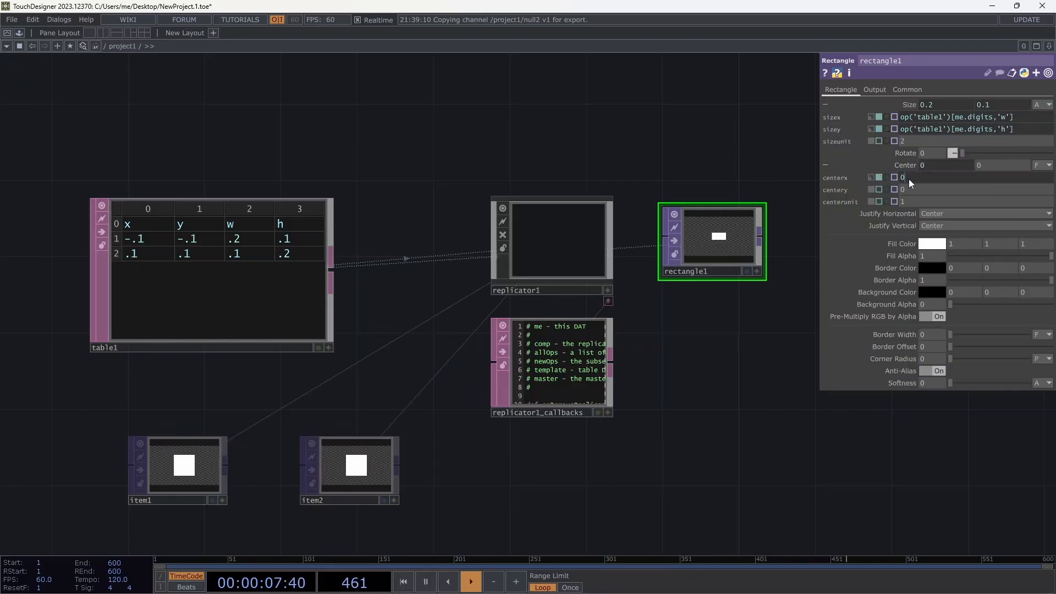
pyautogui.doubleClick(1005, 177)
pyautogui.write('x')
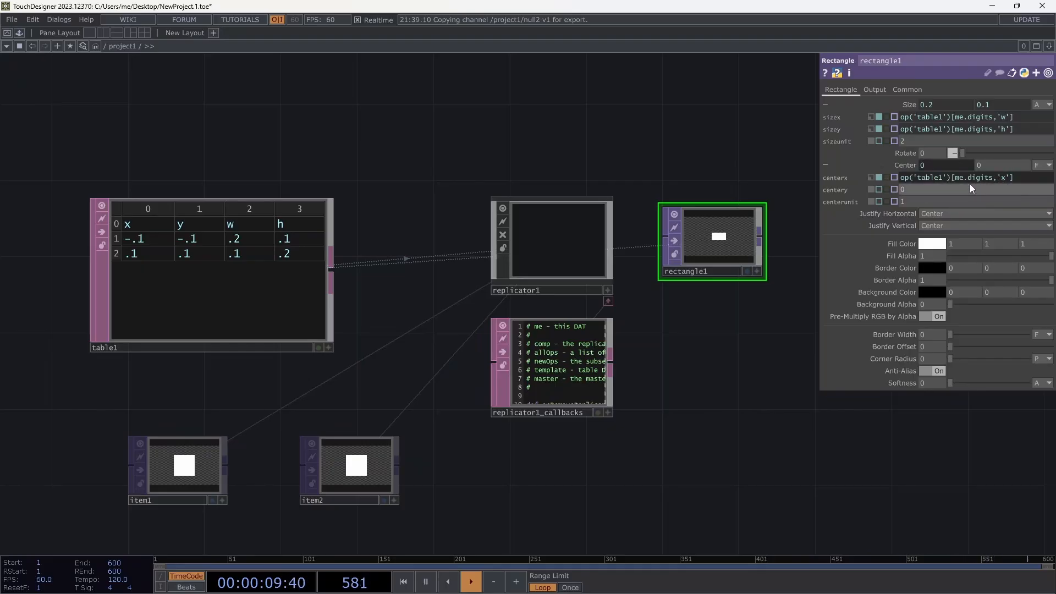
pyautogui.click(879, 190)
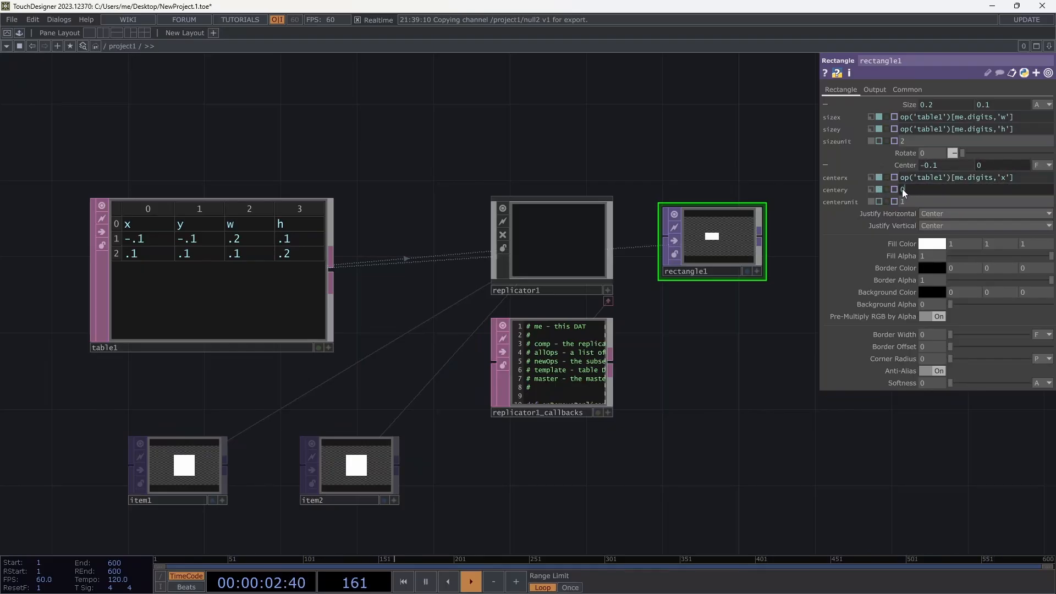
pyautogui.hotkey('ctrl', 'v')
pyautogui.write('y')
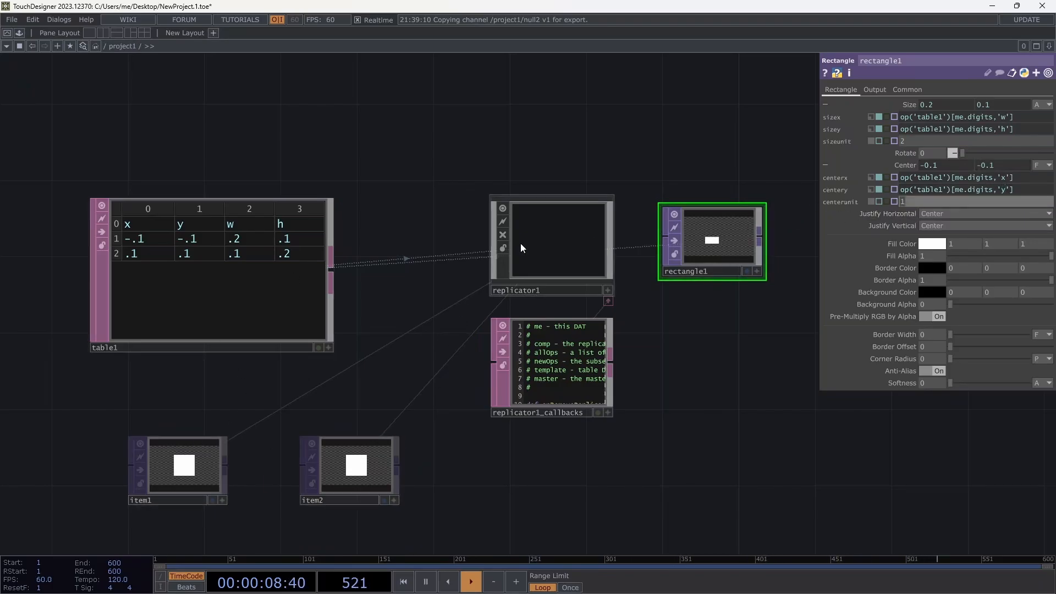
# Recreate all of replicator1's operators so item1 and item2 update.
pyautogui.click(559, 236)
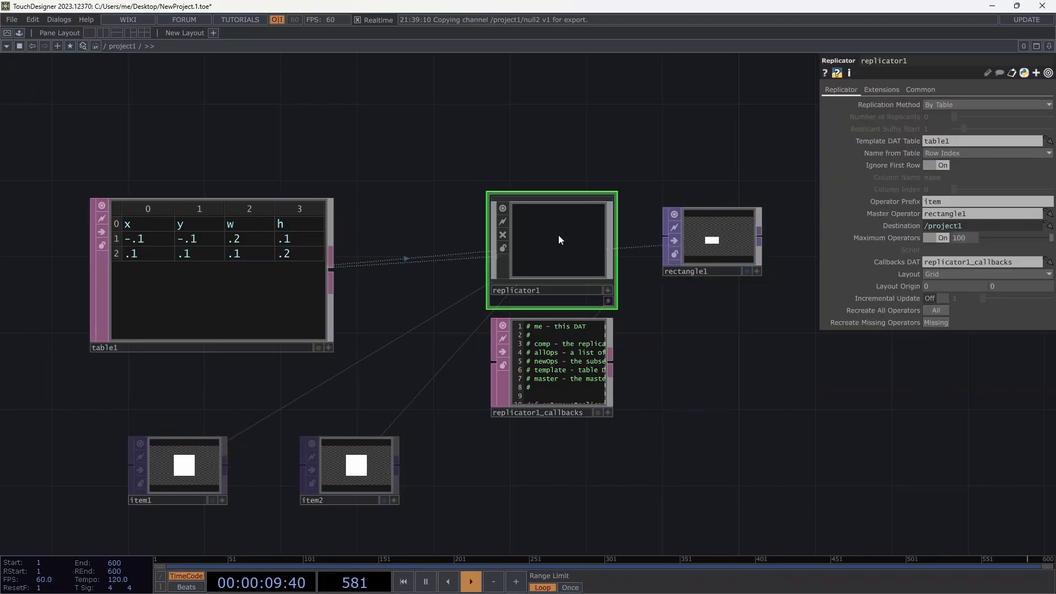
pyautogui.click(933, 311)
pyautogui.scroll(-6, 360, 373)
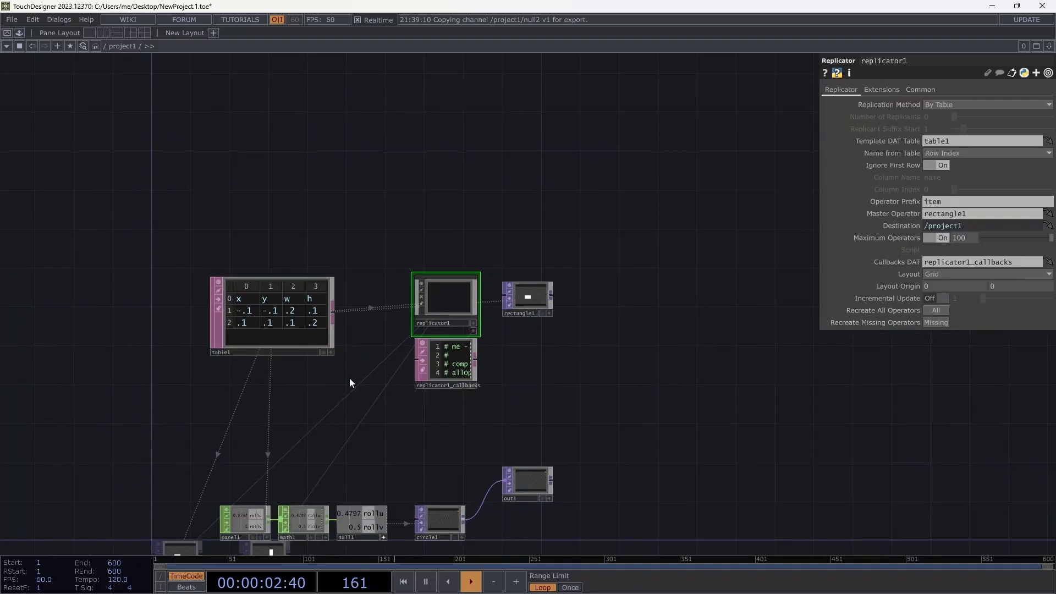
pyautogui.scroll(-1, 350, 378)
pyautogui.scroll(5, 301, 498)
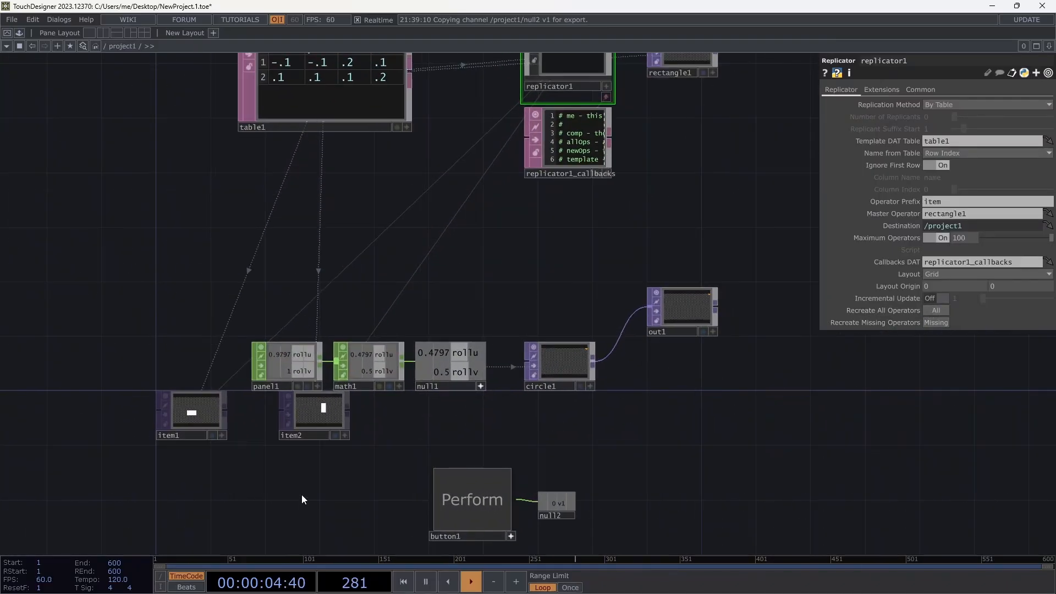
# Move item1 and item2 below table1 and bring the circle and output nodes into view.
pyautogui.moveTo(199, 415); pyautogui.dragTo(293, 164)
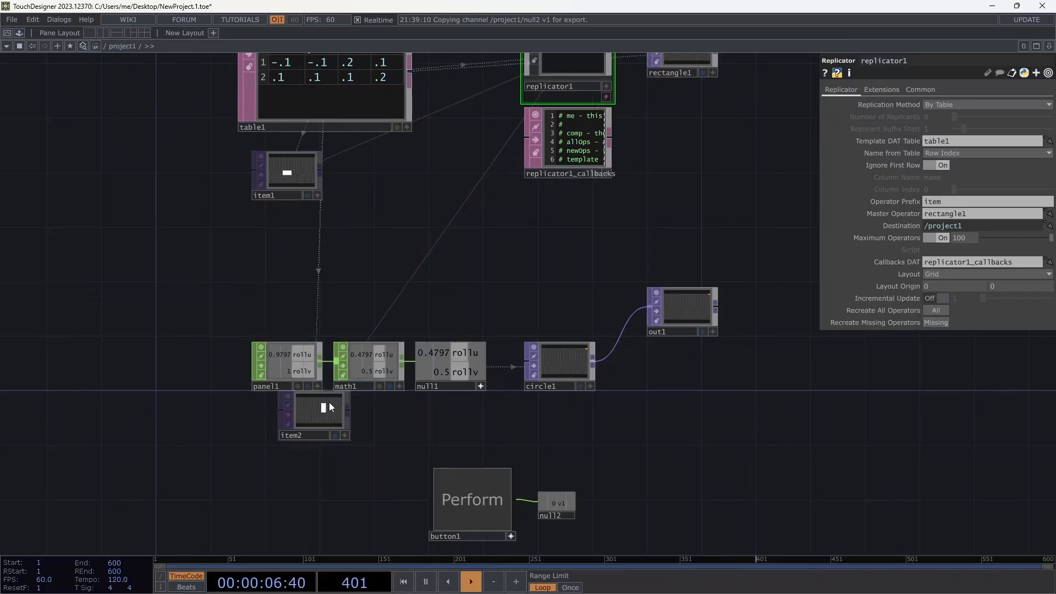
pyautogui.moveTo(319, 415); pyautogui.dragTo(387, 173)
pyautogui.moveTo(433, 256); pyautogui.dragTo(385, 400)
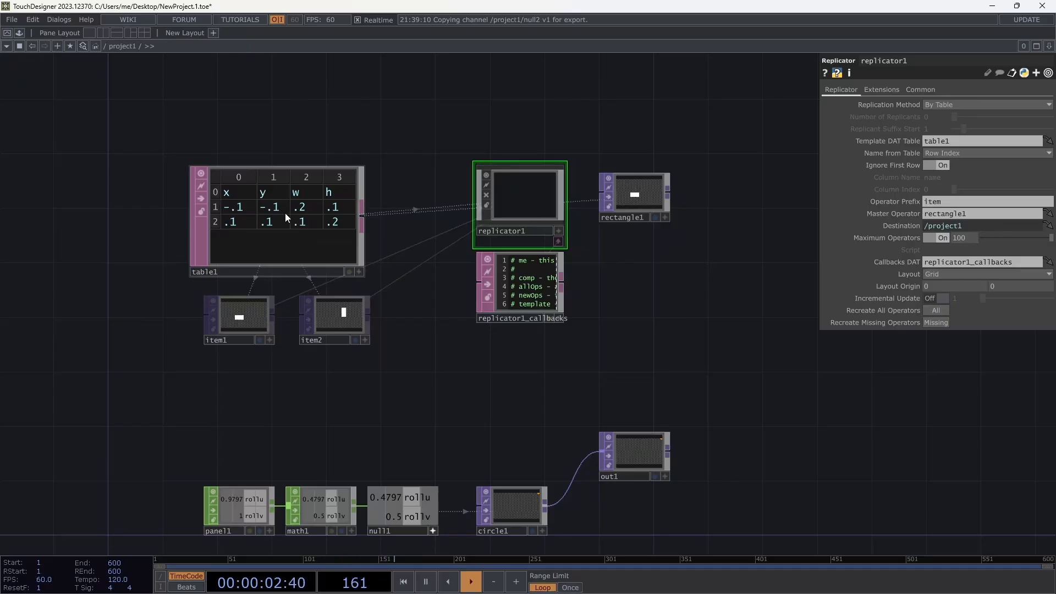
pyautogui.moveTo(444, 323); pyautogui.dragTo(422, 437)
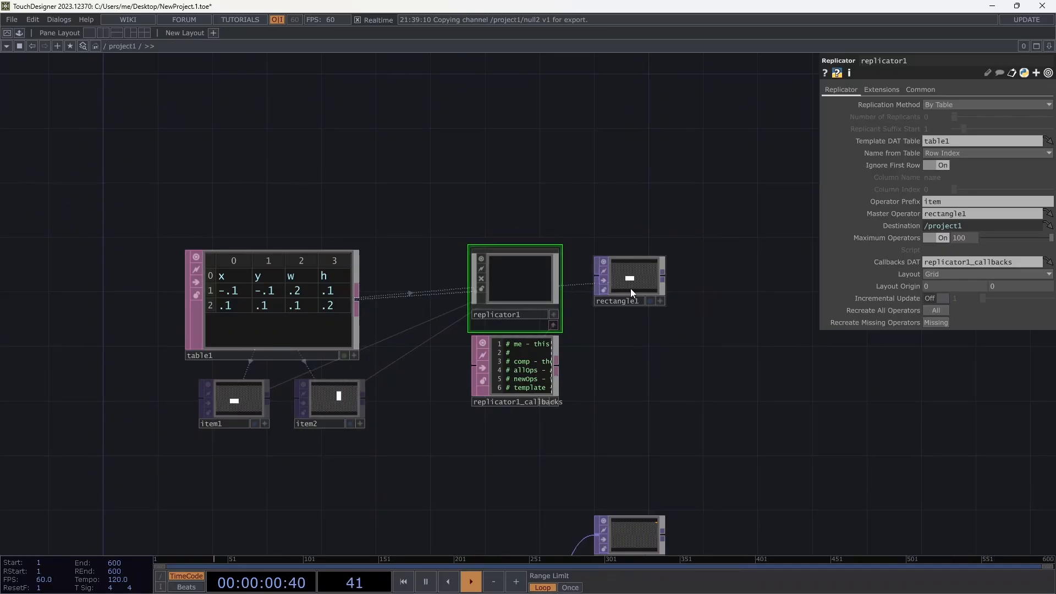
pyautogui.moveTo(635, 339); pyautogui.dragTo(448, 255)
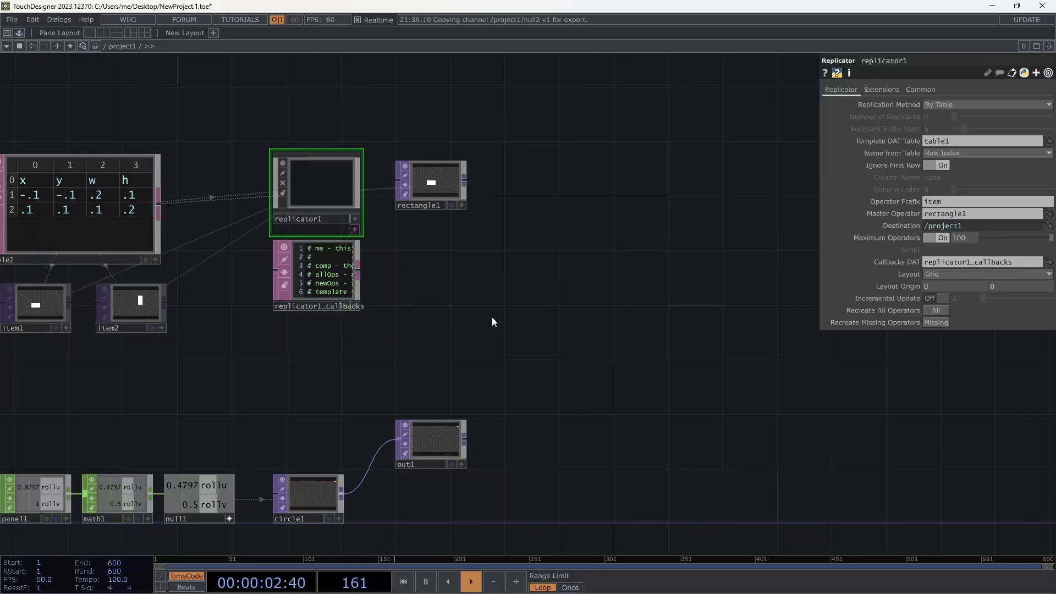
# Pan to empty space and pick the Rectangle operator from the create dialog.
pyautogui.moveTo(486, 346); pyautogui.dragTo(439, 360)
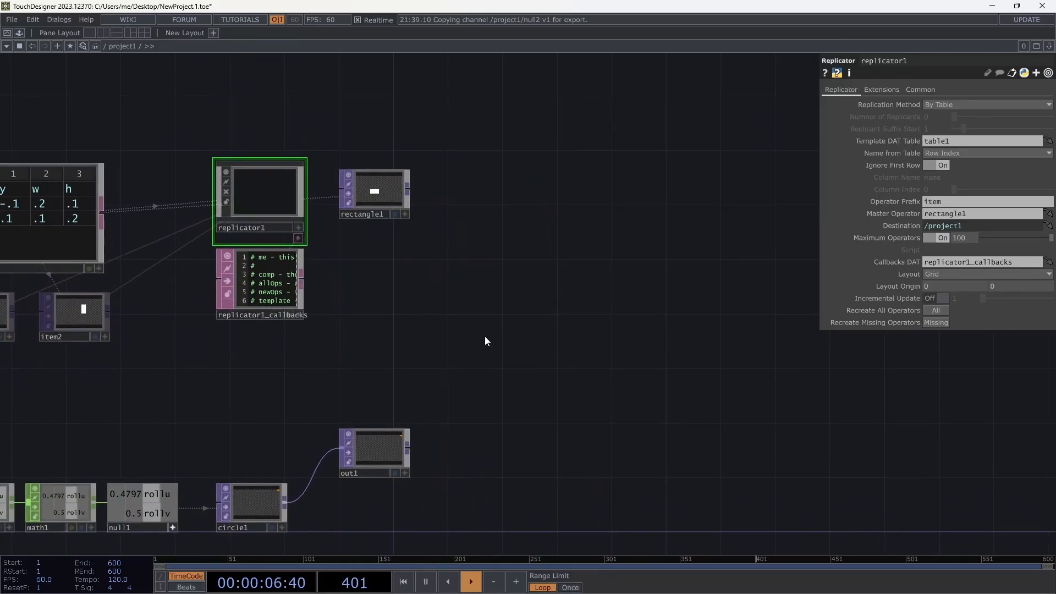
pyautogui.press('Tab')
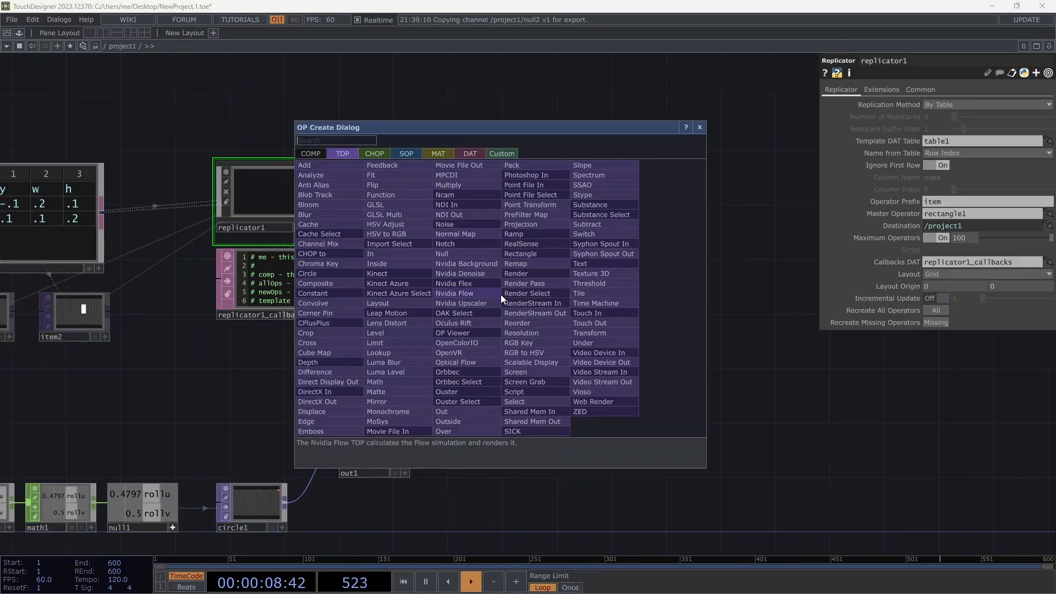
pyautogui.press('Escape')
pyautogui.moveTo(614, 284); pyautogui.dragTo(400, 236)
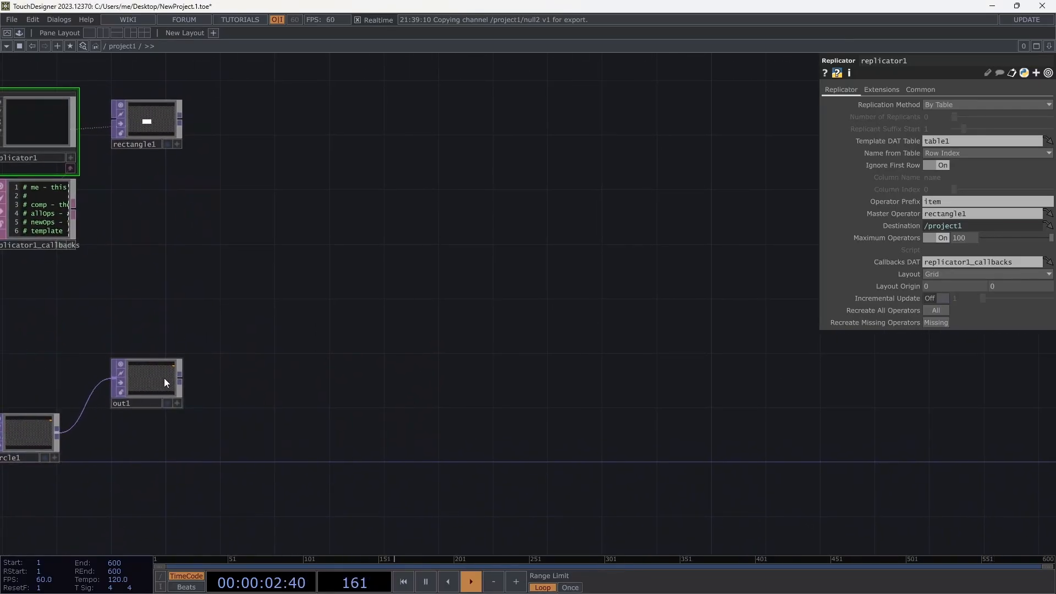
pyautogui.moveTo(368, 348)
pyautogui.mouseDown()
pyautogui.moveTo(384, 337)
pyautogui.moveTo(371, 339)
pyautogui.mouseUp()
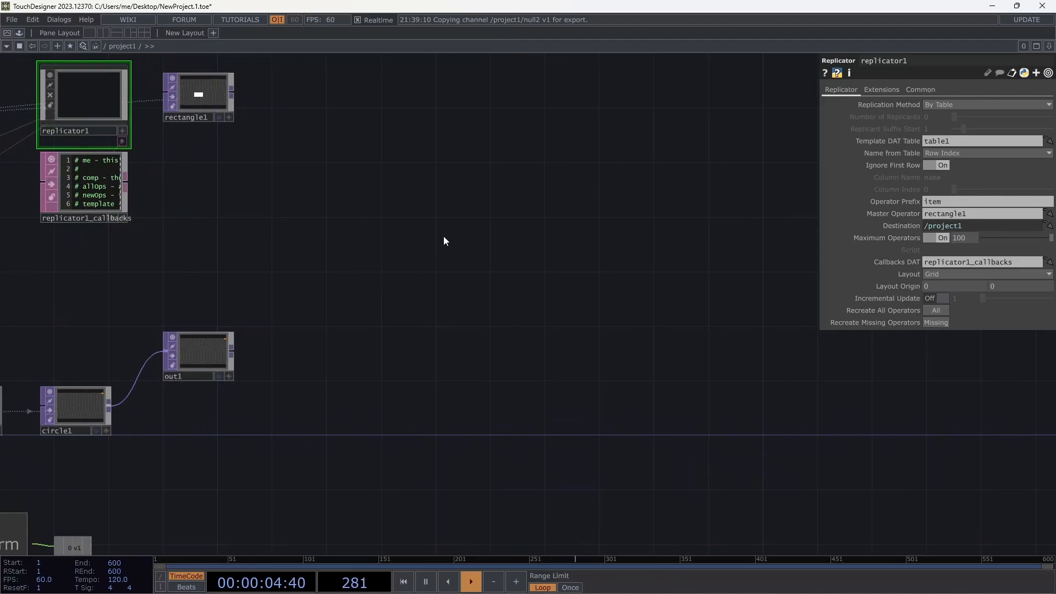
pyautogui.press('Tab')
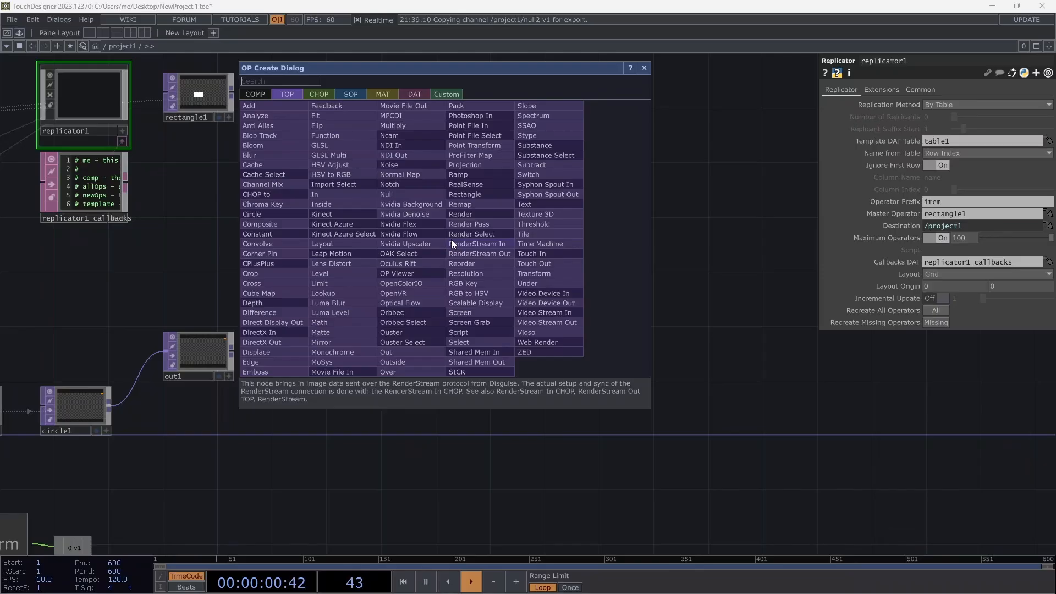
pyautogui.write('rect')
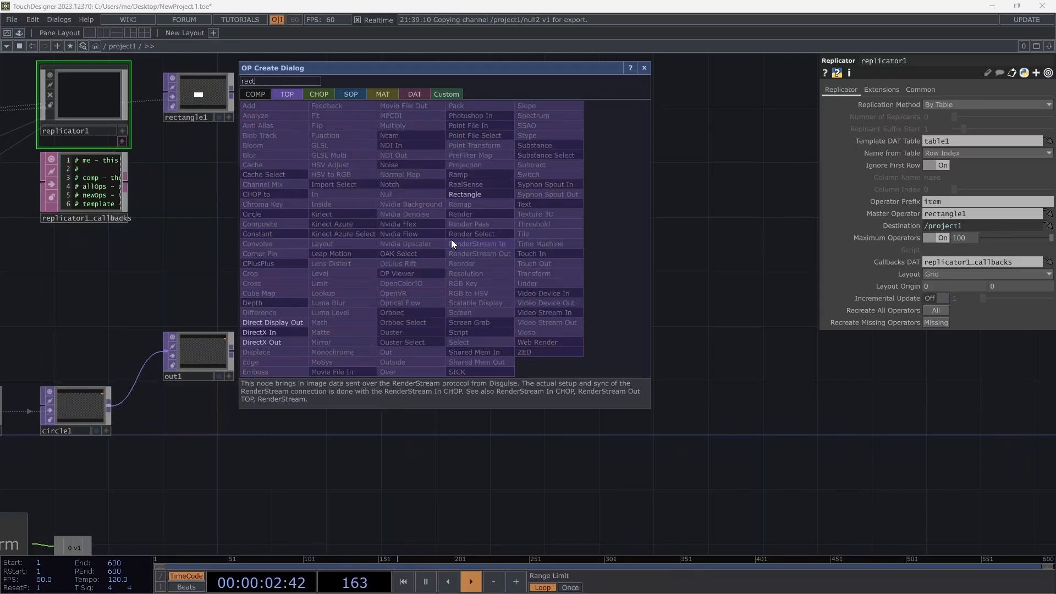
pyautogui.click(472, 196)
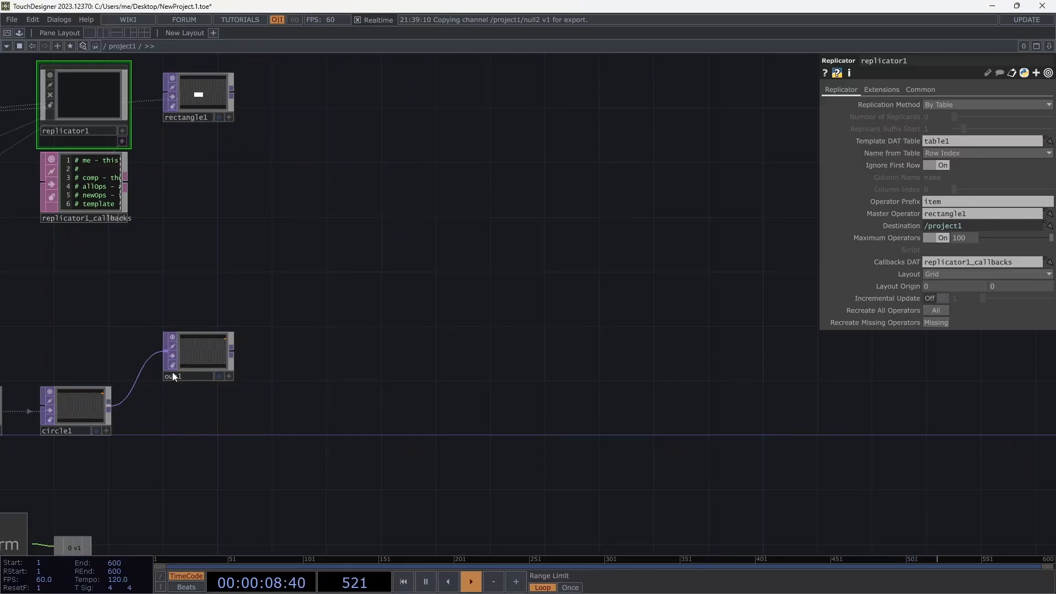
# Move out1 to the lower right and search the operator dialog for 'comp'.
pyautogui.moveTo(191, 362); pyautogui.dragTo(751, 498)
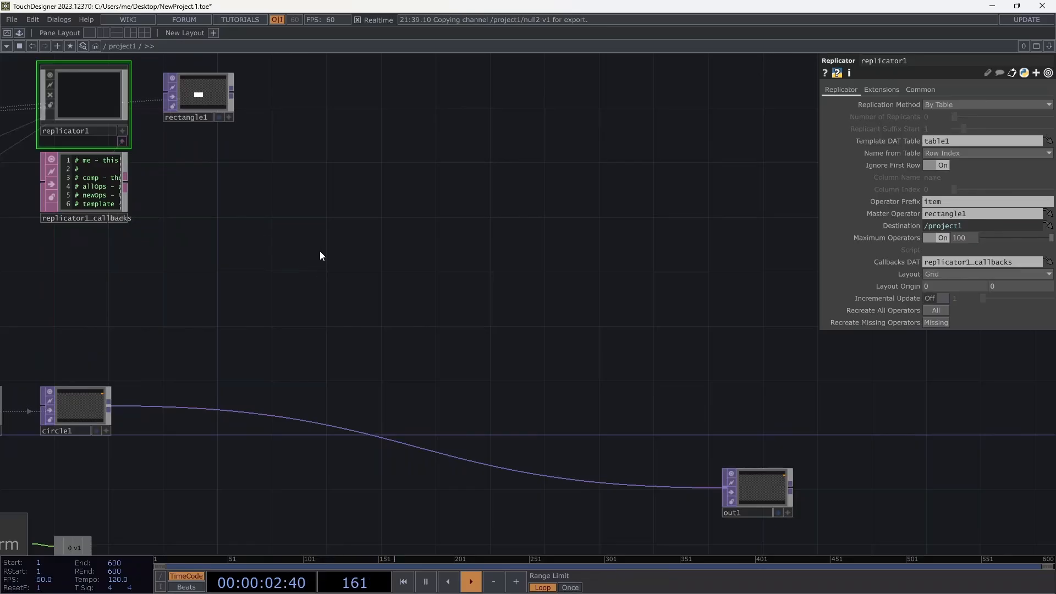
pyautogui.press('Tab')
pyautogui.write('comp')
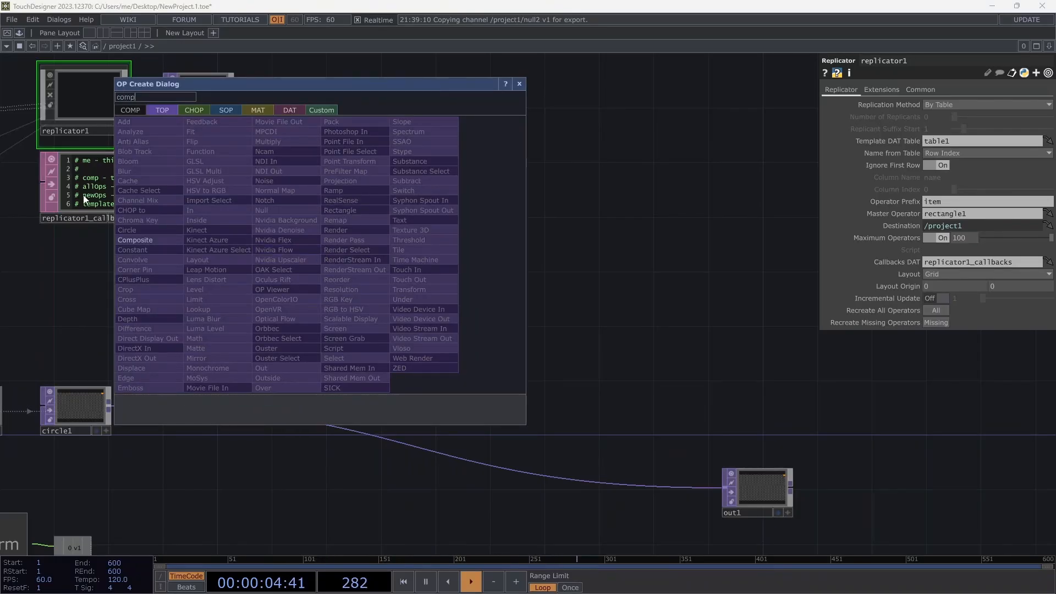
pyautogui.click(139, 243)
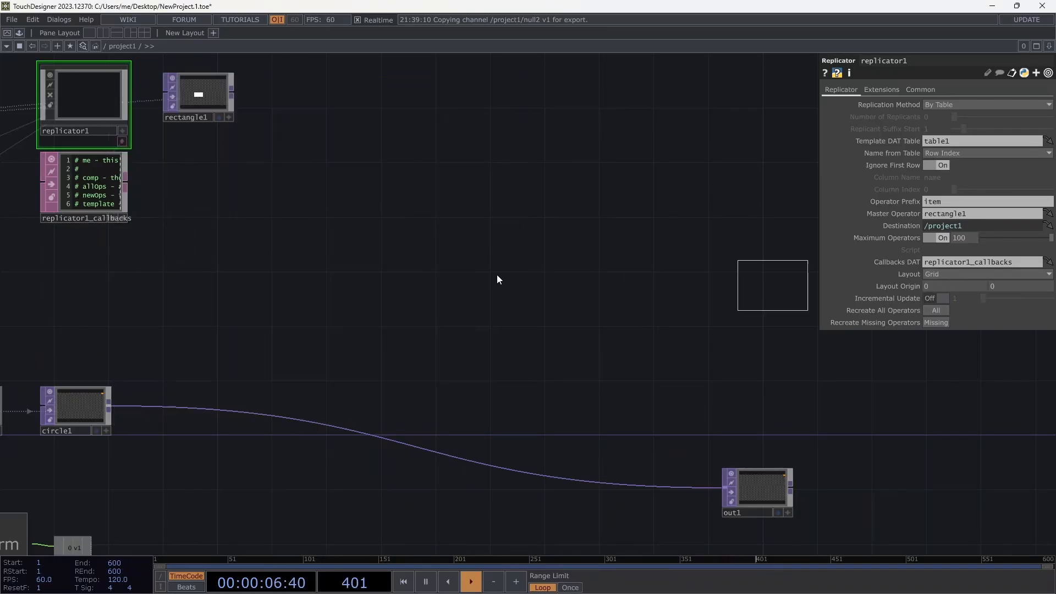
pyautogui.click(290, 228)
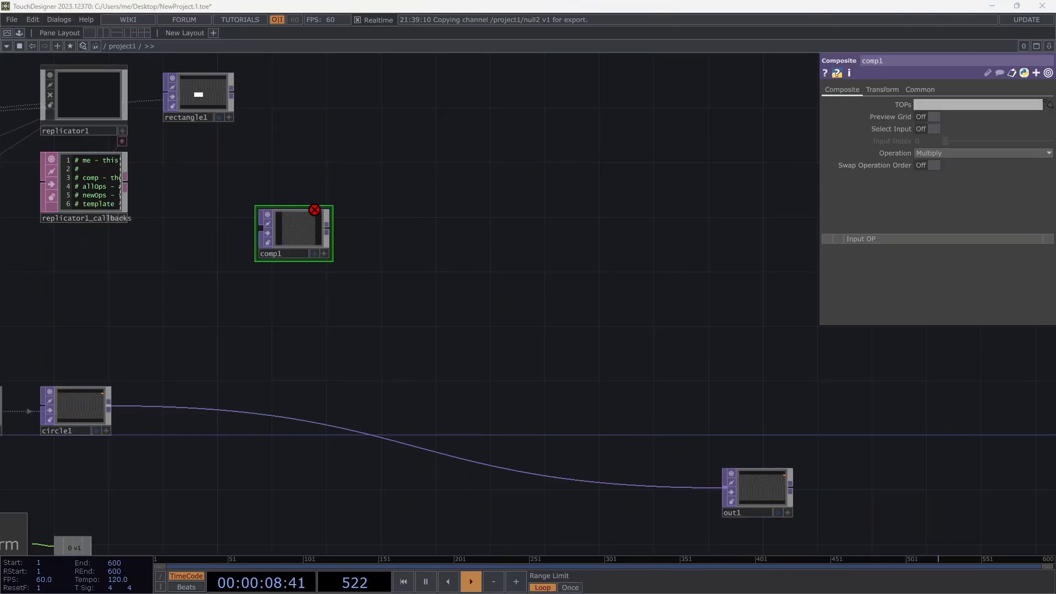
pyautogui.moveTo(294, 231); pyautogui.dragTo(321, 245)
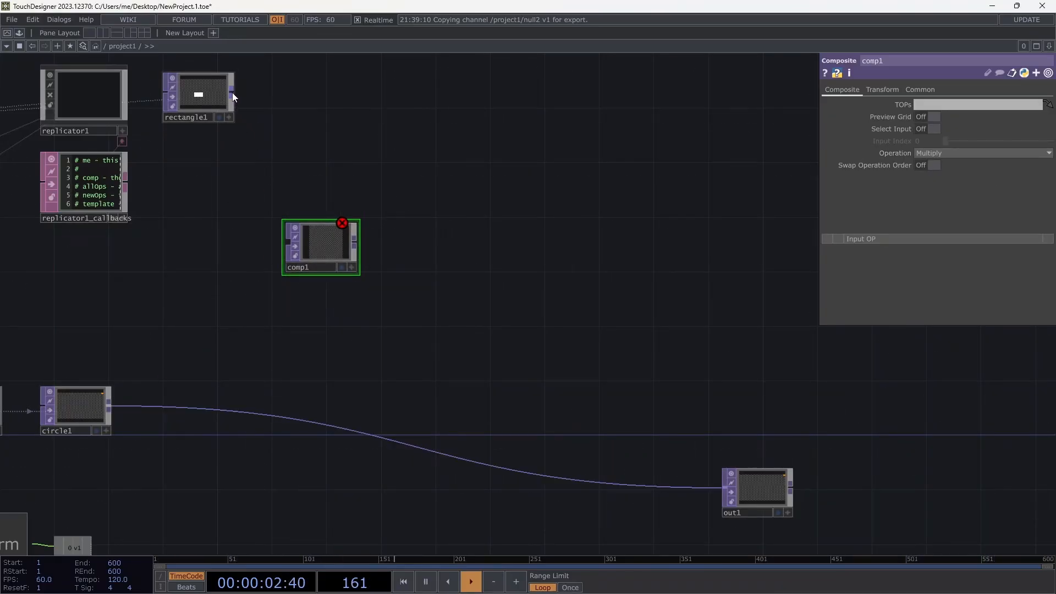
pyautogui.moveTo(232, 94); pyautogui.dragTo(289, 242)
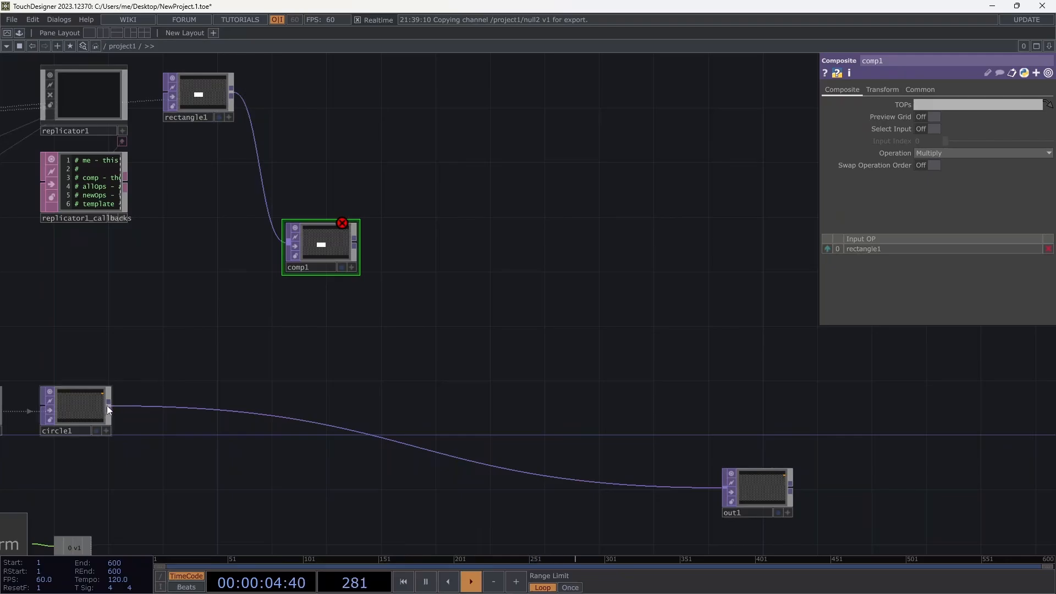
pyautogui.moveTo(109, 406); pyautogui.dragTo(325, 264)
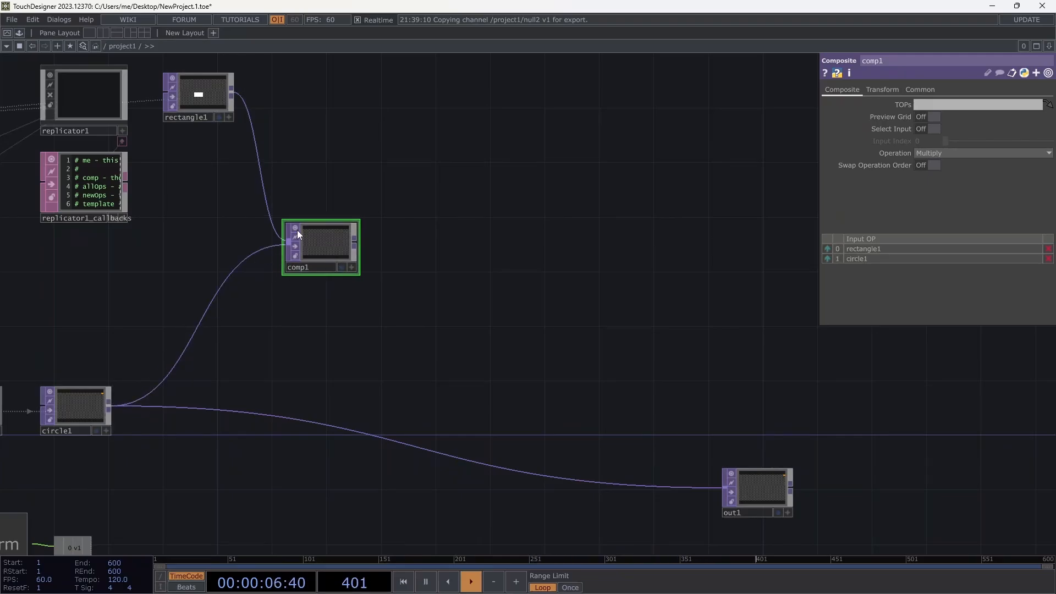
pyautogui.moveTo(499, 294); pyautogui.dragTo(560, 259)
pyautogui.click(44, 509)
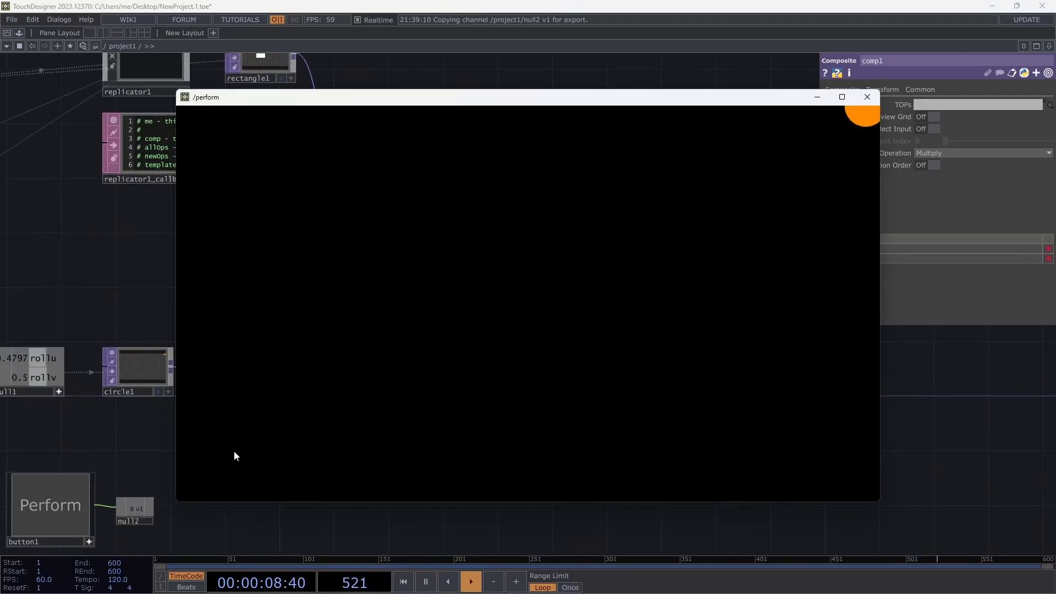
pyautogui.moveTo(392, 98); pyautogui.dragTo(672, 123)
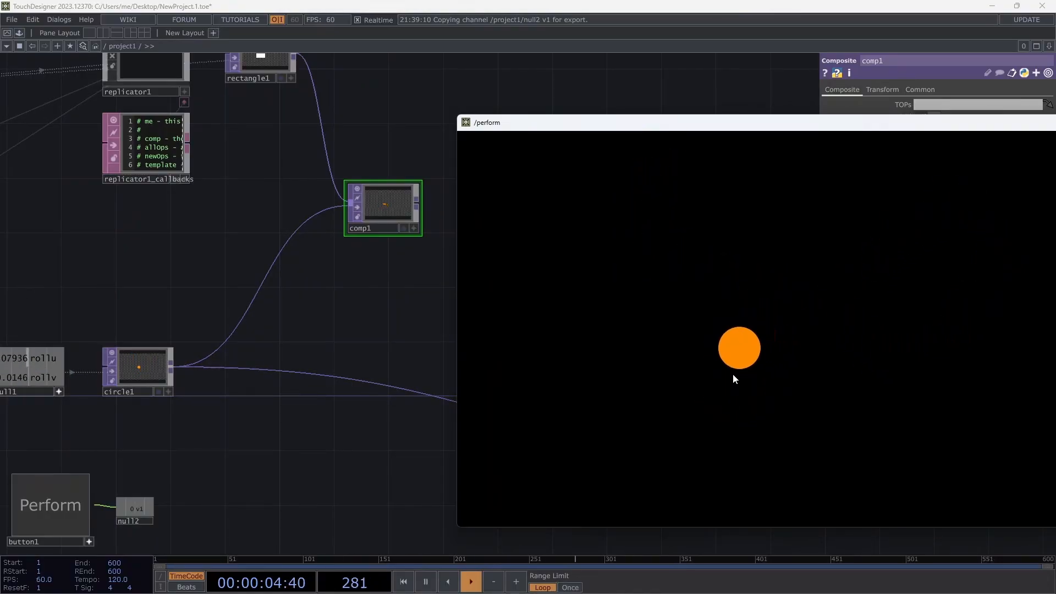
pyautogui.press('Escape')
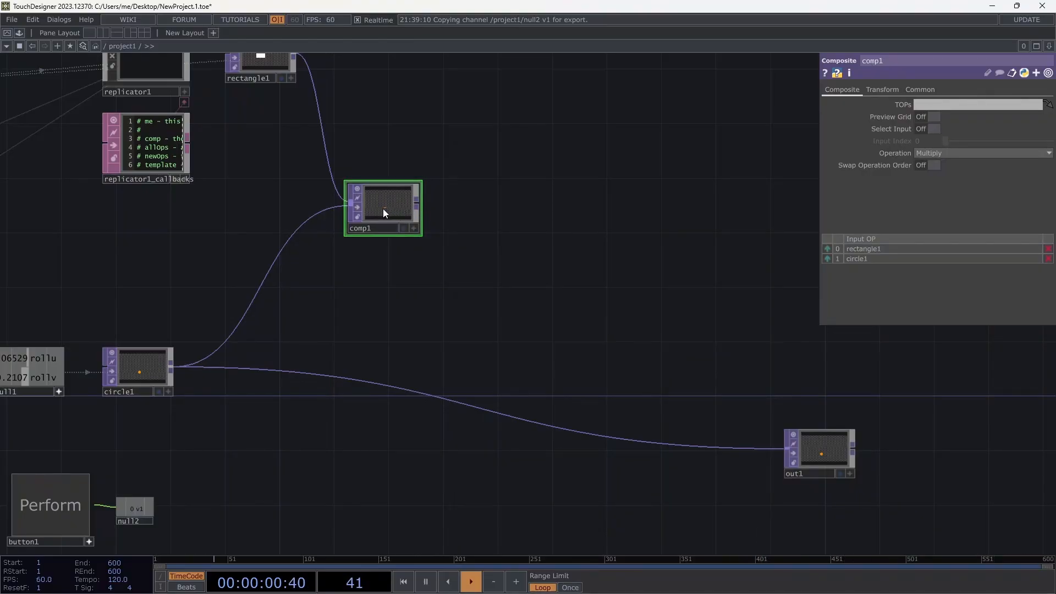
# Add an Analyze TOP, analyze1, after comp1 and preview the perform window.
pyautogui.click(416, 201)
pyautogui.click(454, 206)
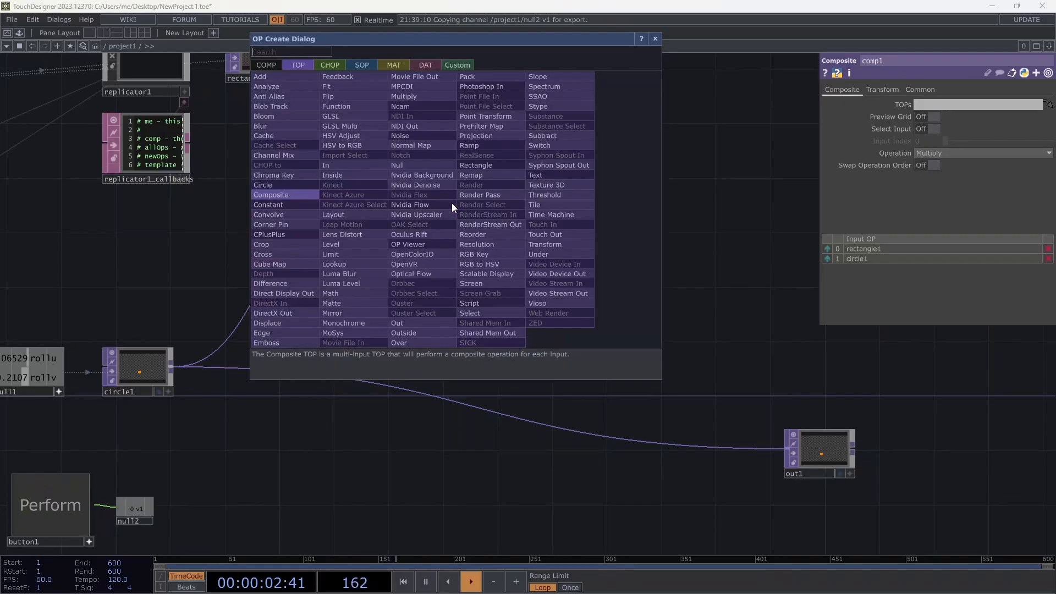
pyautogui.click(282, 92)
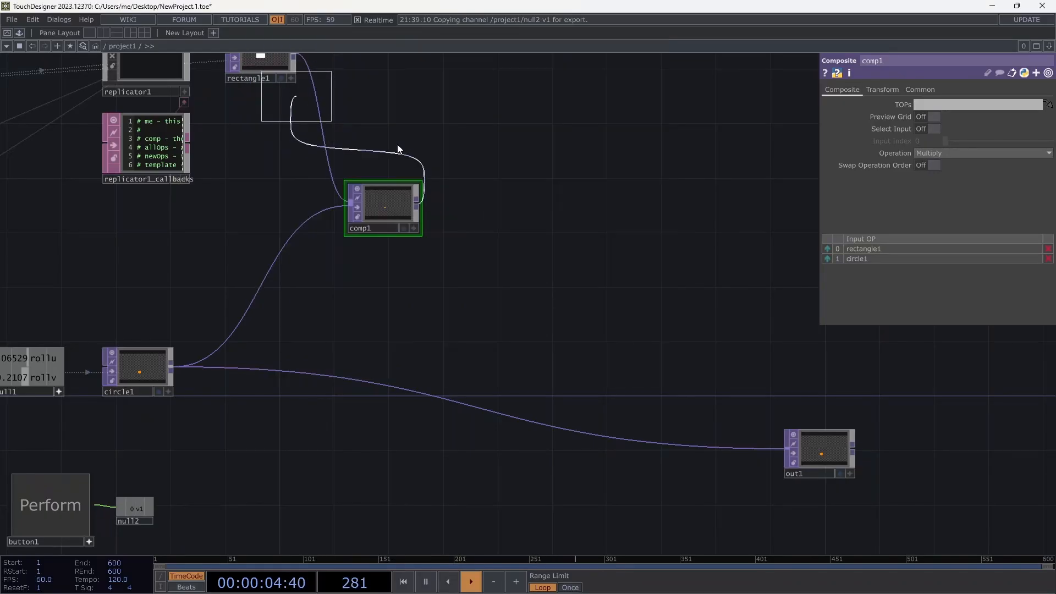
pyautogui.click(471, 209)
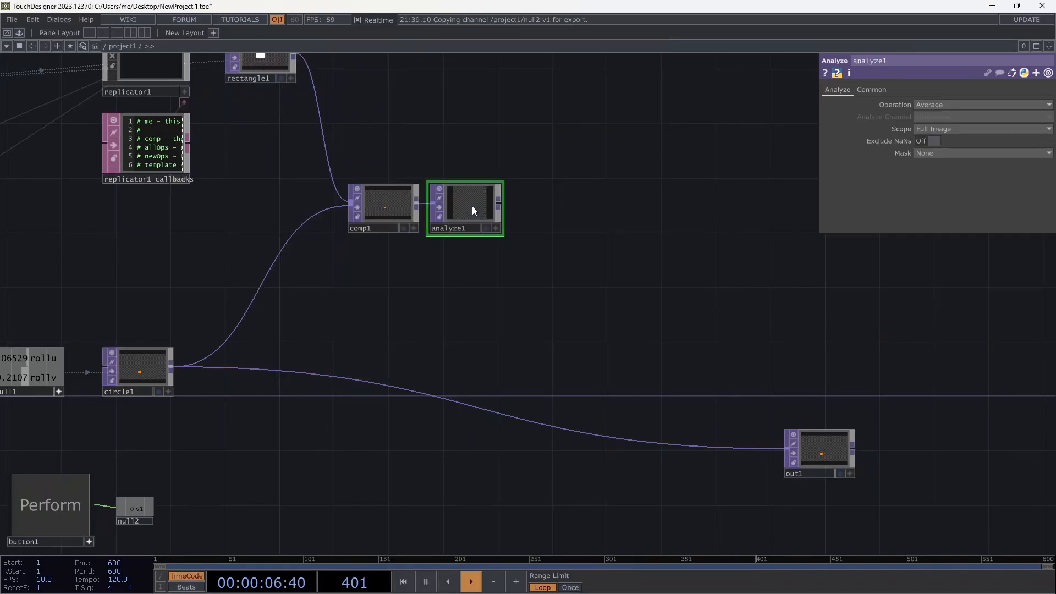
pyautogui.click(60, 502)
pyautogui.moveTo(429, 107); pyautogui.dragTo(766, 202)
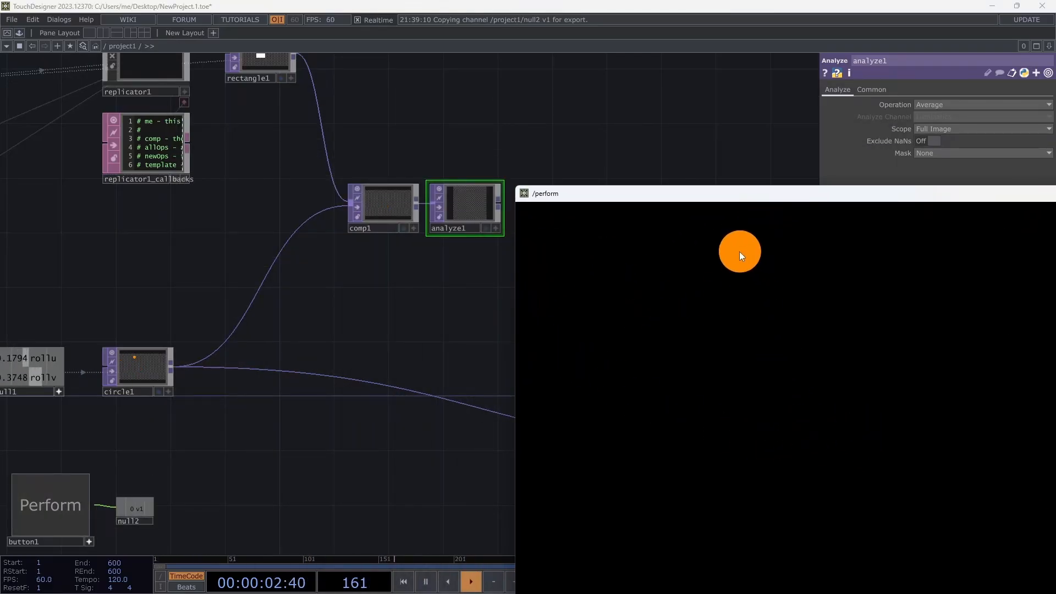
pyautogui.press('Escape')
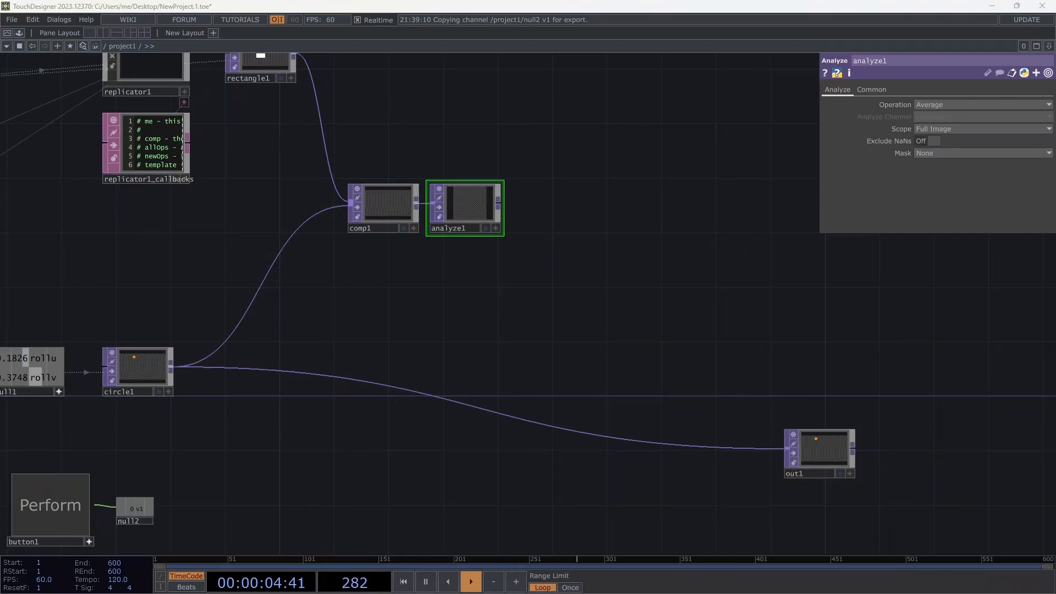
# Set analyze1's operation to Maximum Pixel and leave a smaller perform window open.
pyautogui.click(950, 105)
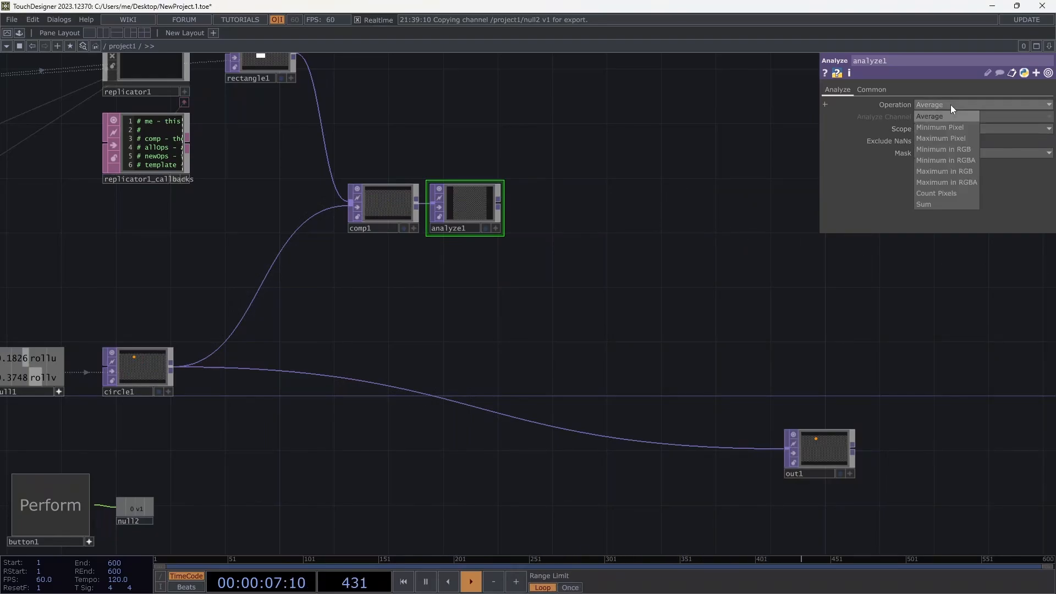
pyautogui.click(959, 139)
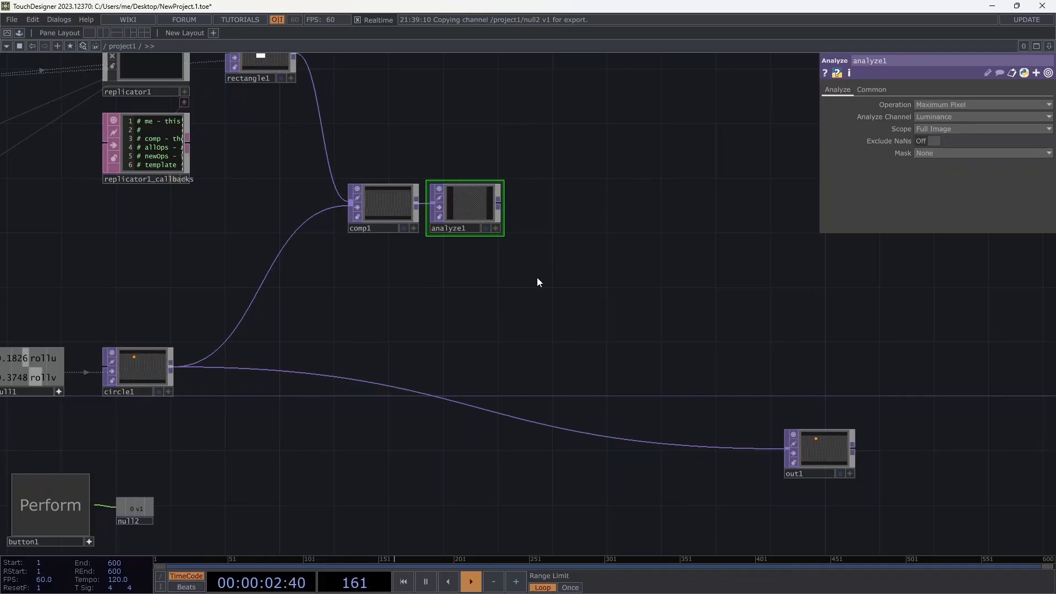
pyautogui.click(54, 503)
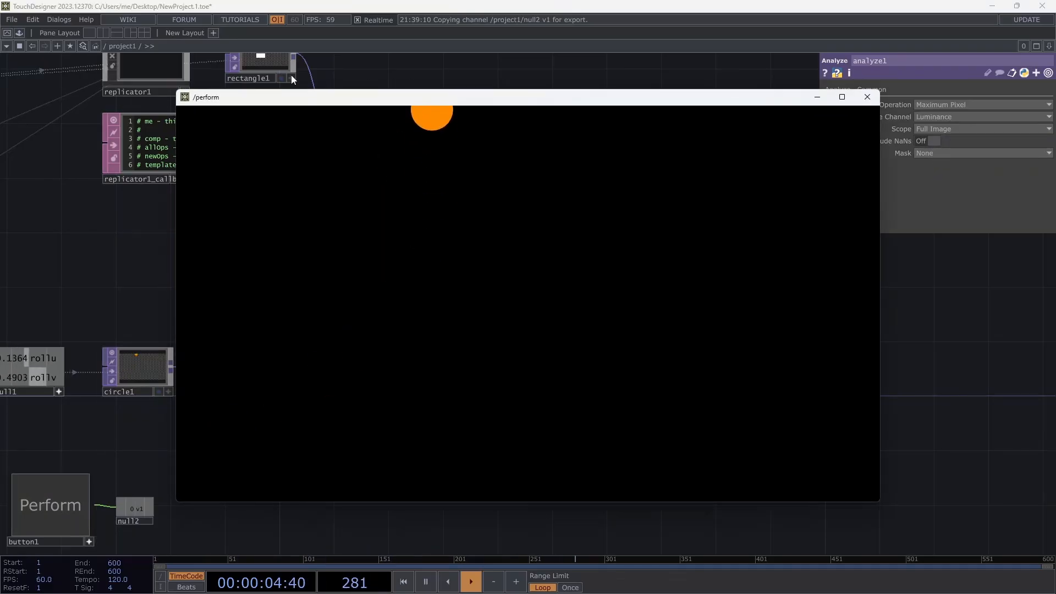
pyautogui.moveTo(185, 98); pyautogui.dragTo(533, 294)
pyautogui.moveTo(671, 295); pyautogui.dragTo(818, 312)
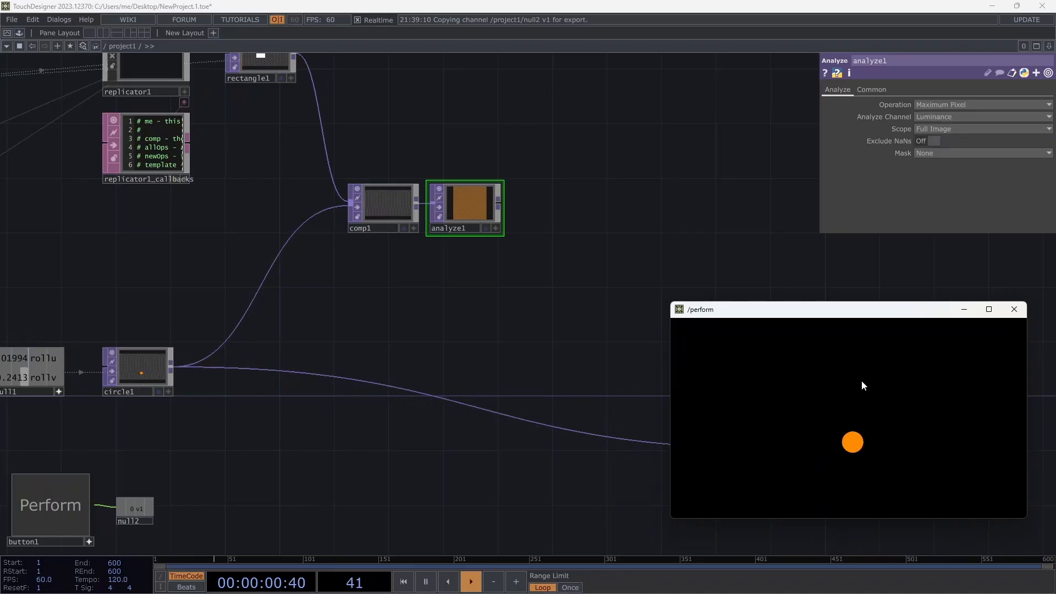
# Add a TOP to CHOP, topto1, after analyze1.
pyautogui.click(500, 203)
pyautogui.click(531, 205)
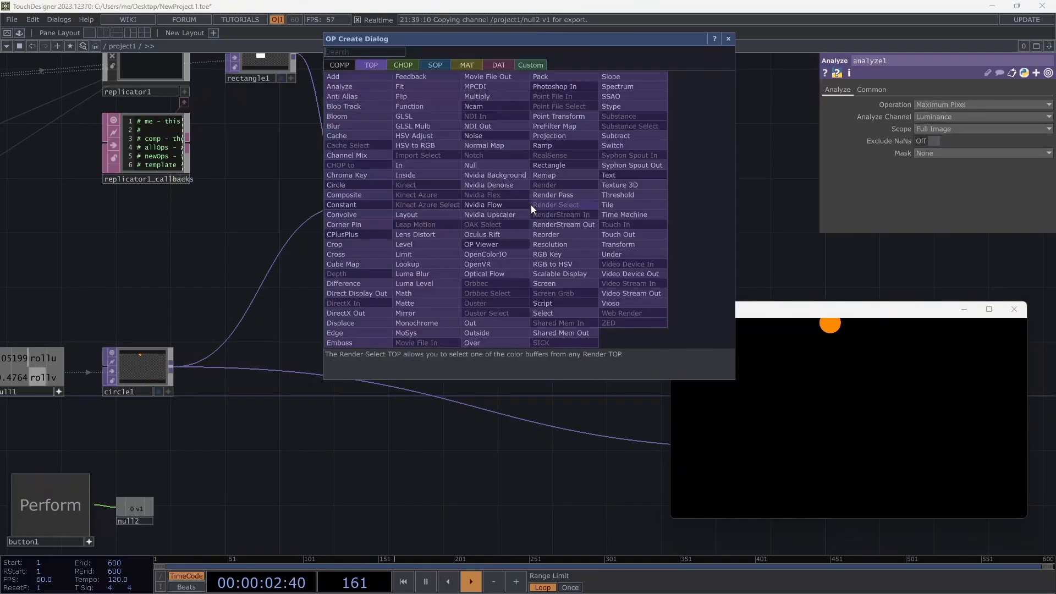
pyautogui.click(406, 65)
pyautogui.click(380, 87)
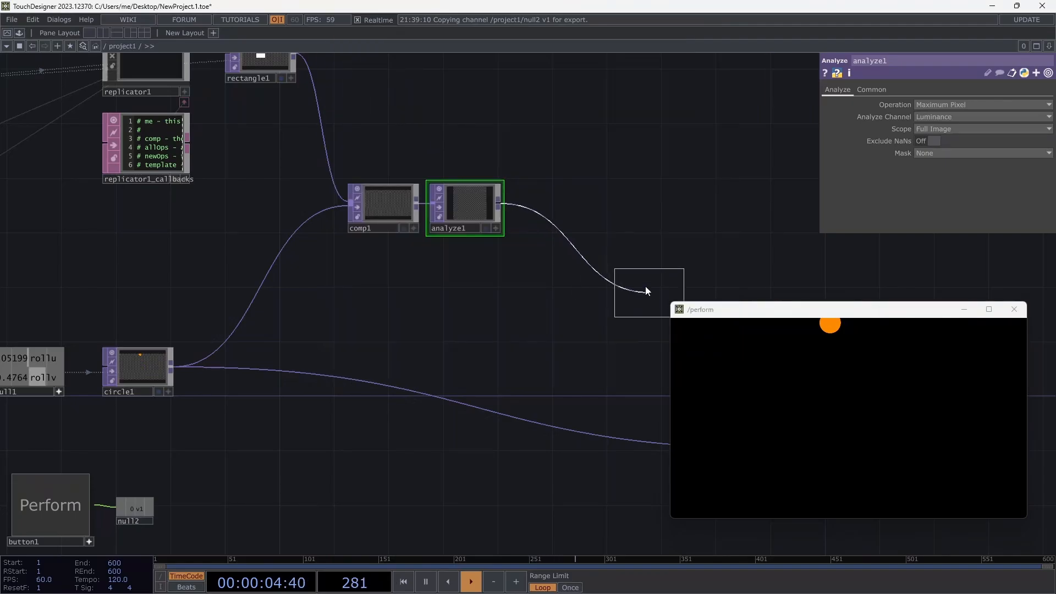
pyautogui.click(551, 200)
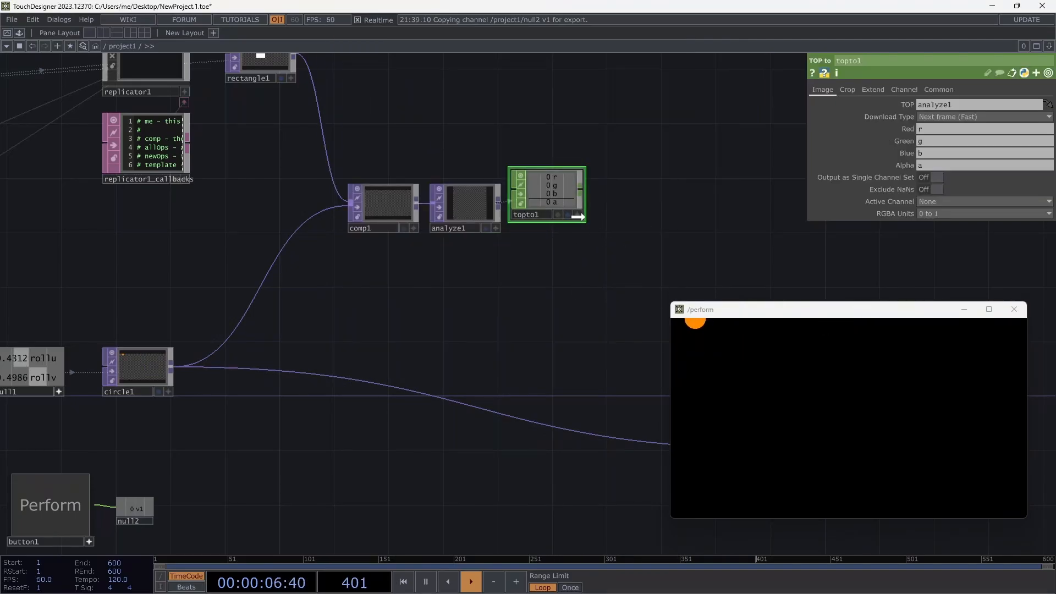
pyautogui.moveTo(570, 197); pyautogui.dragTo(584, 210)
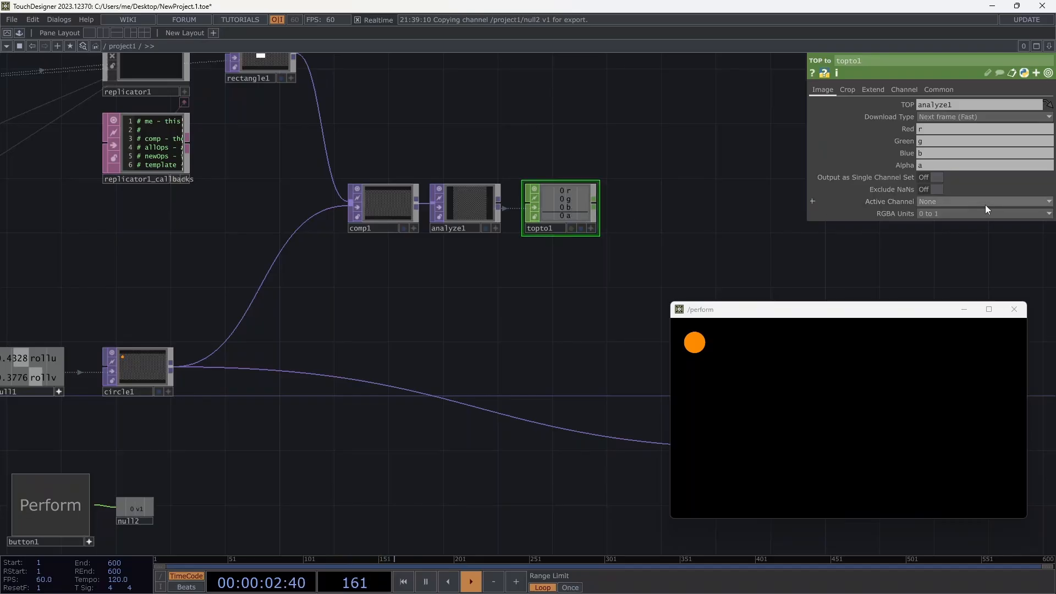
# Clear topto1's red, green and blue channel names and rename alpha to hit.
pyautogui.moveTo(931, 154); pyautogui.dragTo(907, 128)
pyautogui.press('BackSpace')
pyautogui.press('BackSpace')
pyautogui.press('BackSpace')
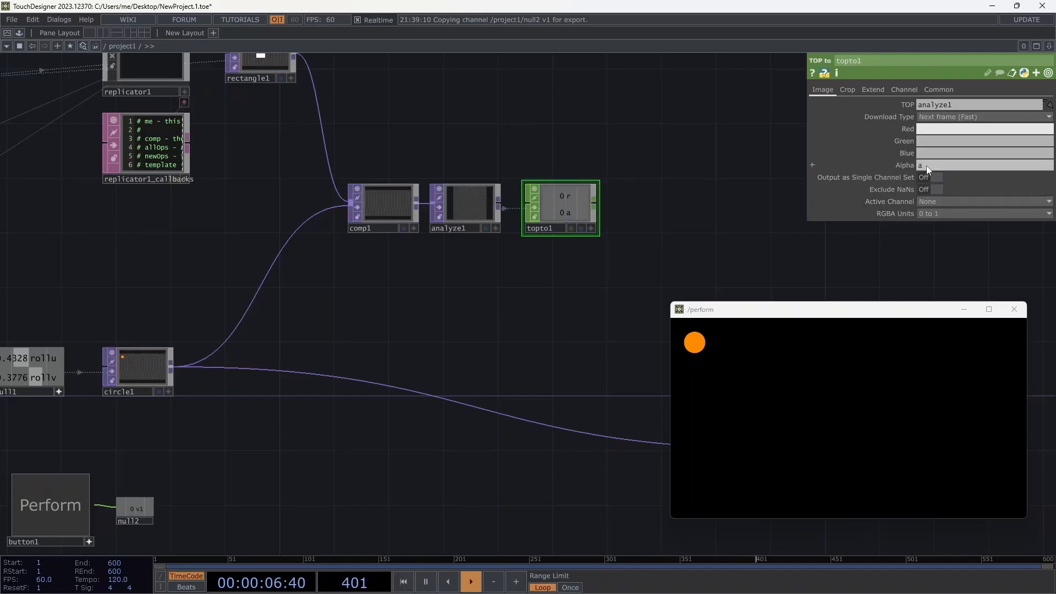
pyautogui.moveTo(927, 166); pyautogui.dragTo(919, 165)
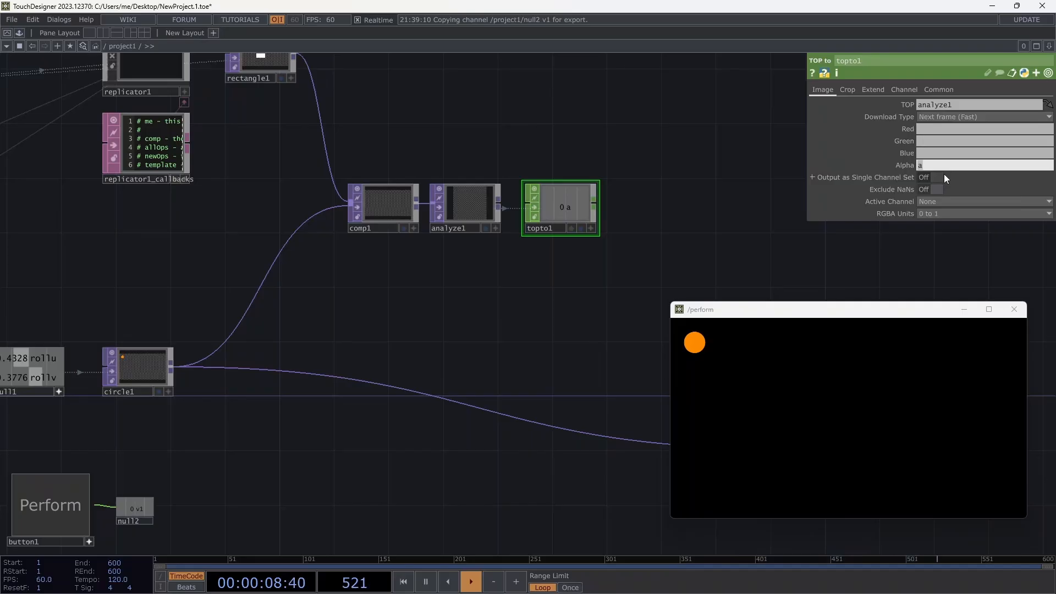
pyautogui.press('Tab')
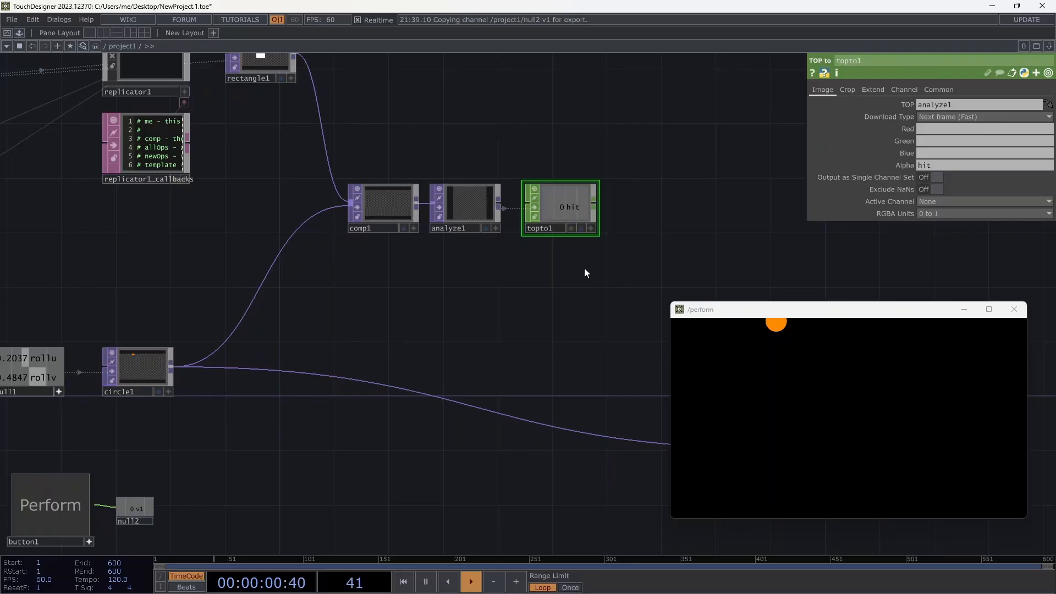
pyautogui.moveTo(518, 308); pyautogui.dragTo(518, 339)
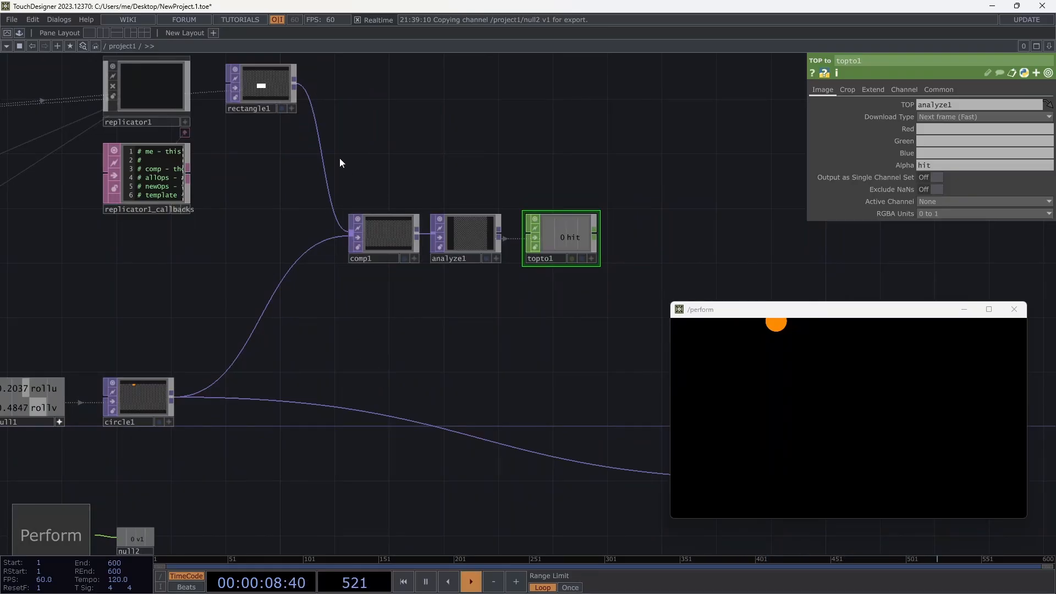
pyautogui.moveTo(340, 162); pyautogui.dragTo(663, 295)
pyautogui.rightClick(576, 239)
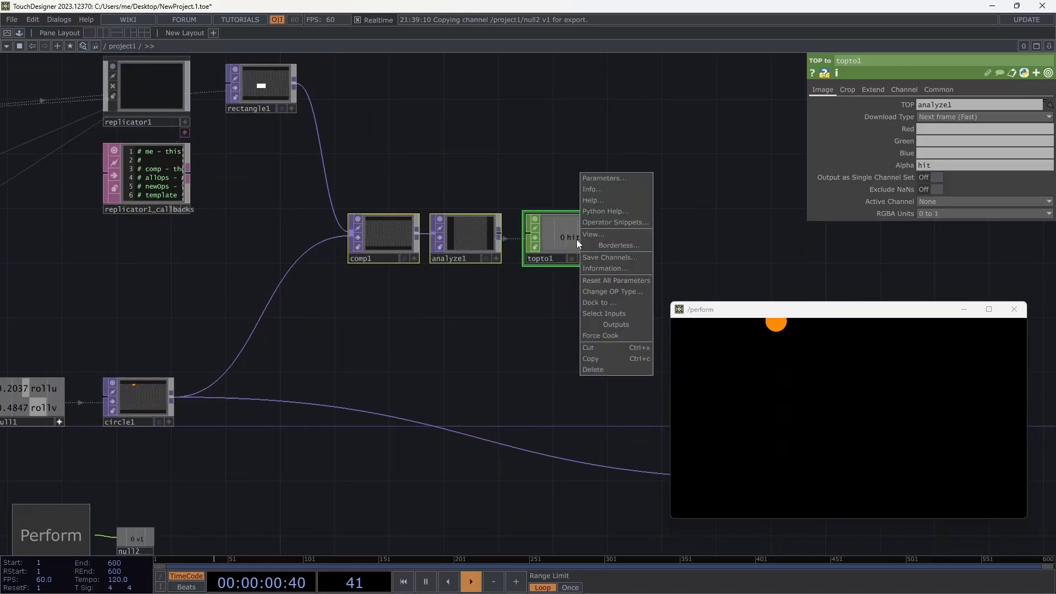
pyautogui.click(615, 347)
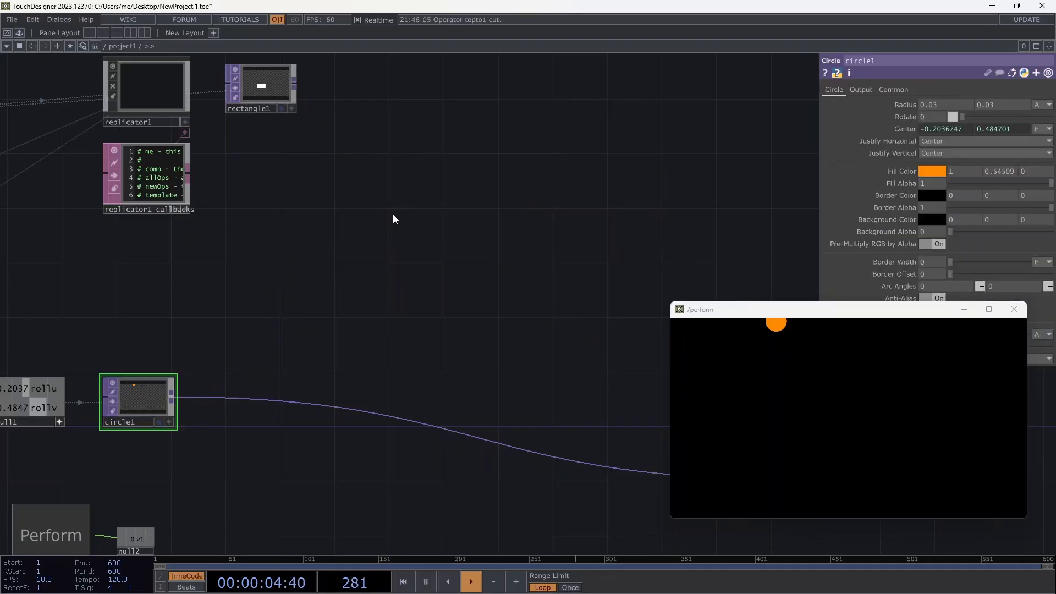
pyautogui.press('Tab')
pyautogui.click(204, 74)
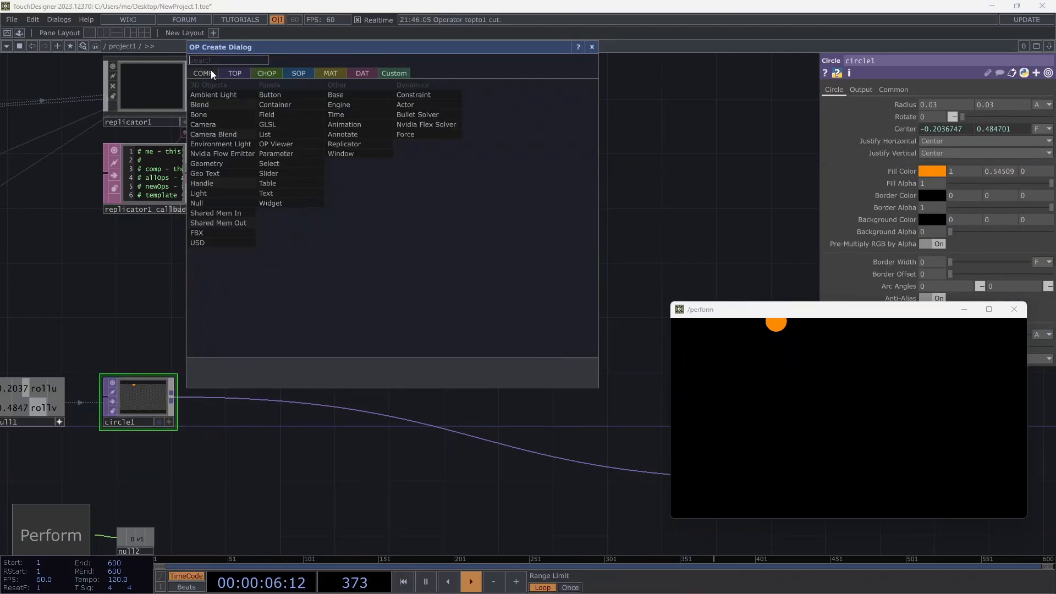
pyautogui.click(335, 98)
pyautogui.click(422, 186)
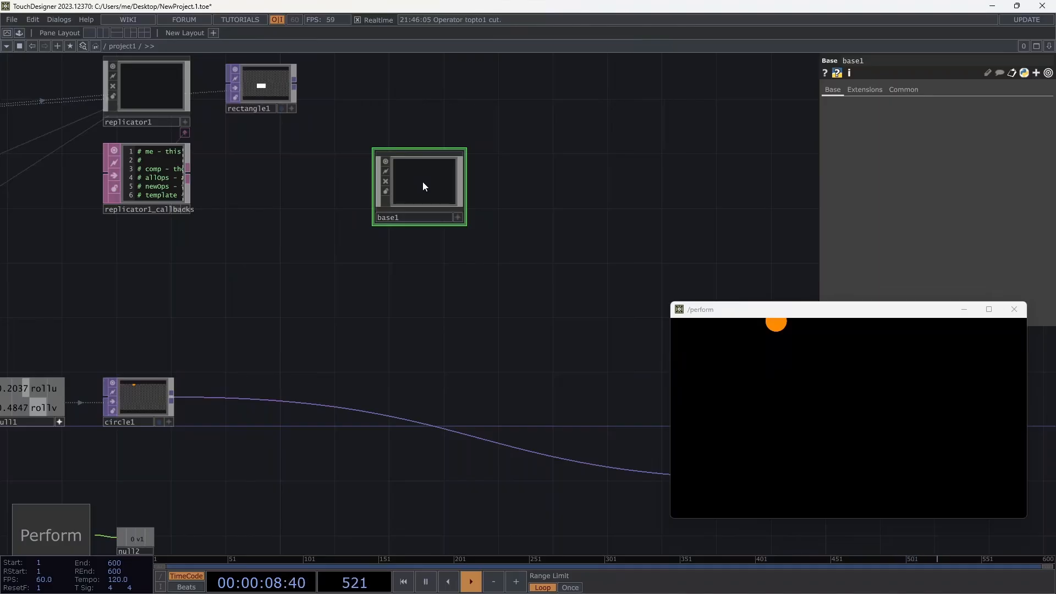
pyautogui.press('i')
pyautogui.hotkey('ctrl', 'v')
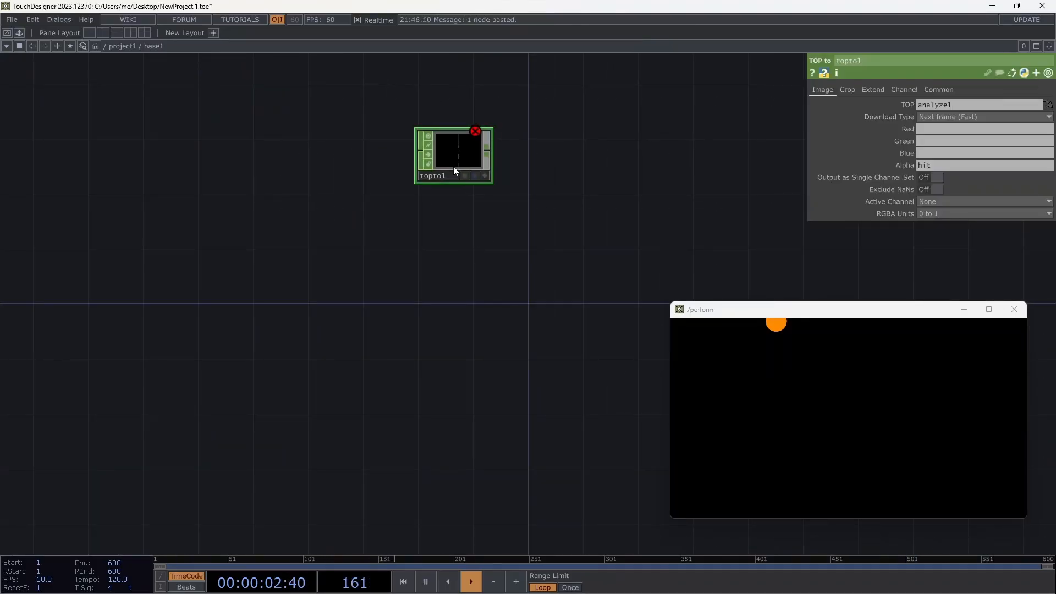
pyautogui.hotkey('ctrl', 'z')
pyautogui.rightClick(434, 225)
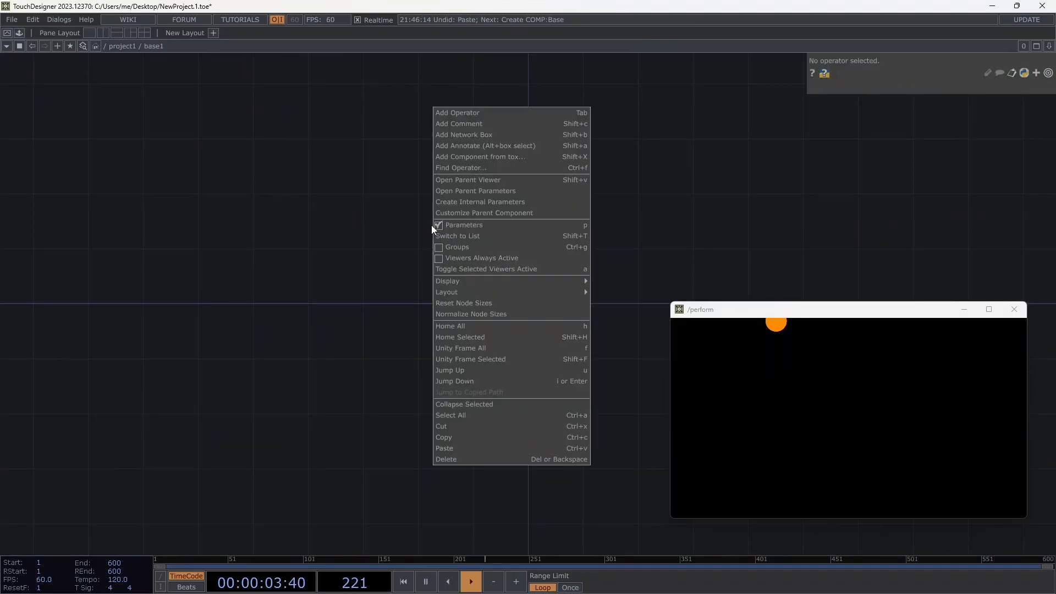
pyautogui.click(484, 447)
pyautogui.hotkey('ctrl', 'z')
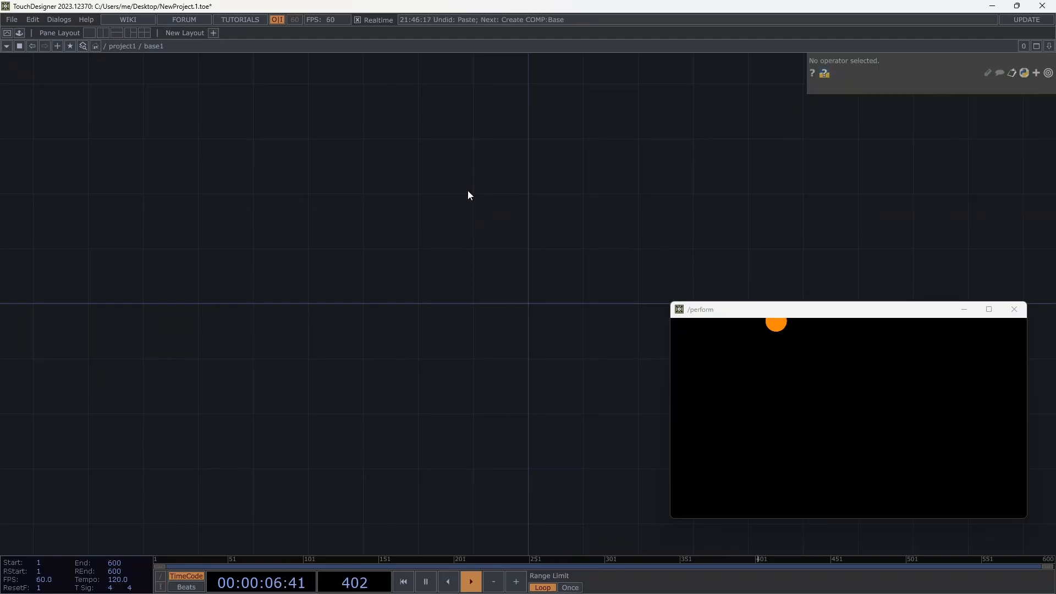
pyautogui.hotkey('ctrl', 'z')
pyautogui.hotkey('ctrl', 'z')
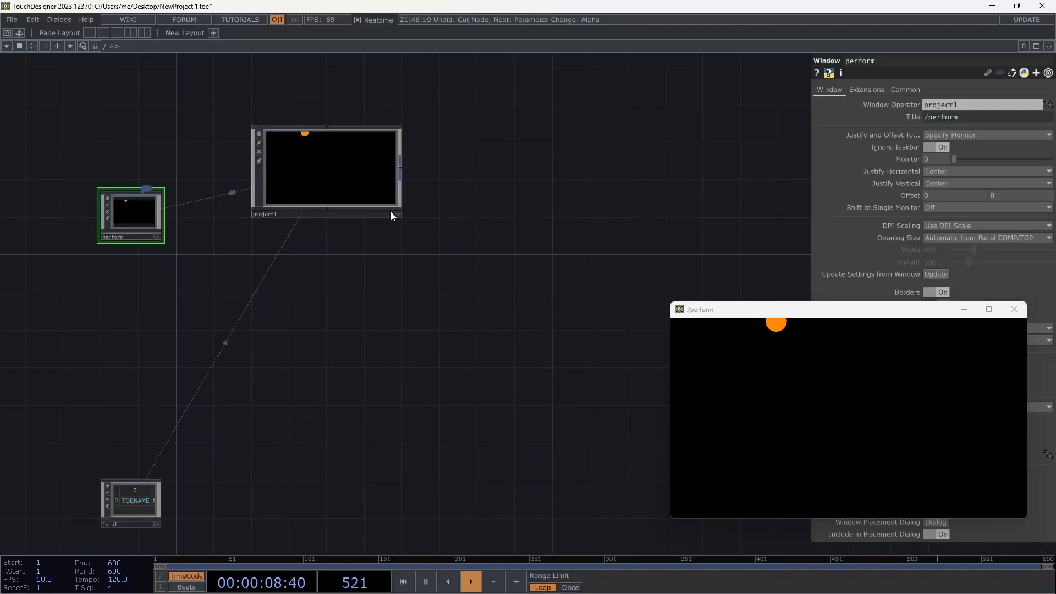
pyautogui.doubleClick(326, 154)
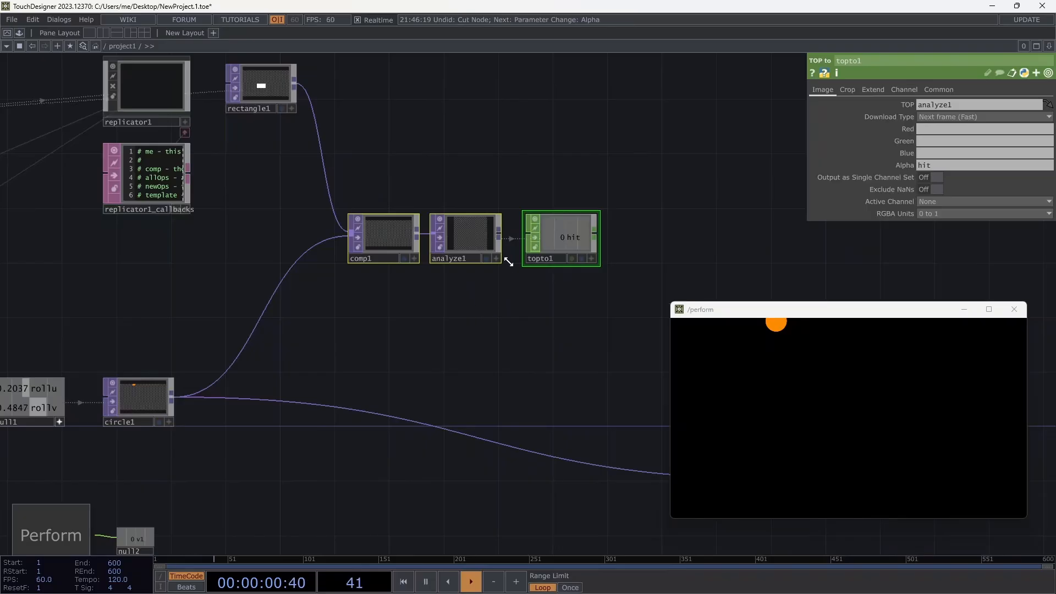
# Select comp1, analyze1 and topto1 and collapse them into a new base1 component.
pyautogui.click(371, 167)
pyautogui.moveTo(309, 176); pyautogui.dragTo(368, 197)
pyautogui.moveTo(407, 162); pyautogui.dragTo(381, 162)
pyautogui.moveTo(632, 181)
pyautogui.mouseDown(button='right')
pyautogui.moveTo(615, 252)
pyautogui.moveTo(351, 325)
pyautogui.mouseUp(button='right')
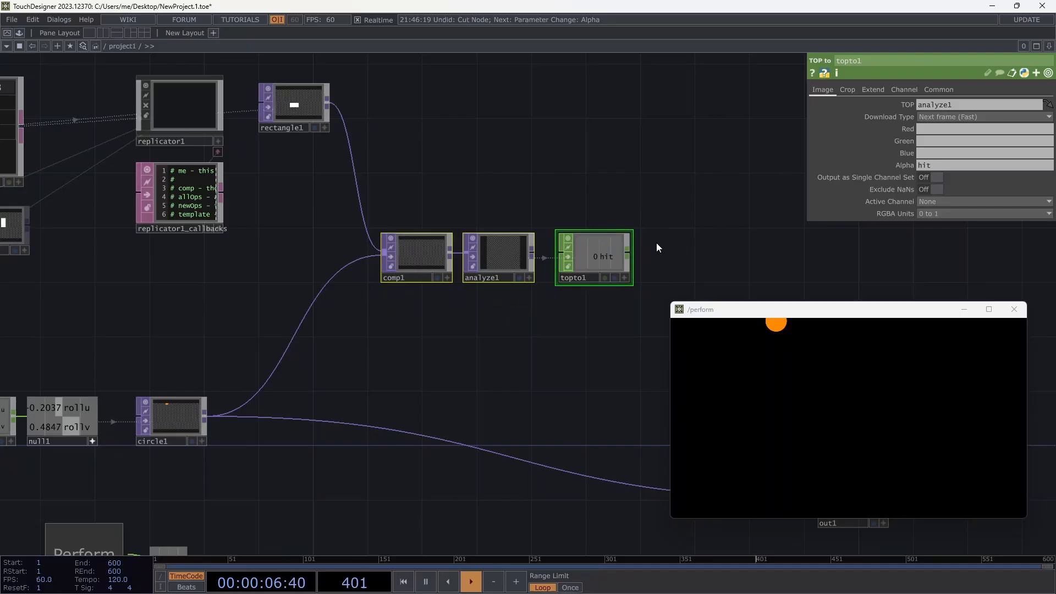
pyautogui.moveTo(672, 188); pyautogui.dragTo(345, 335, button='right')
pyautogui.rightClick(584, 259)
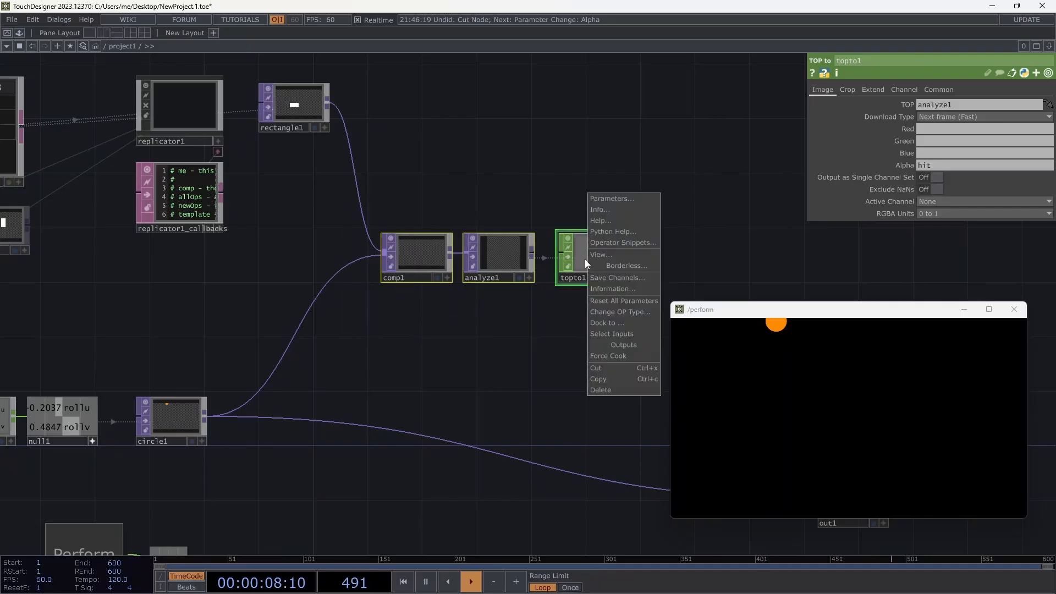
pyautogui.click(567, 121)
pyautogui.rightClick(573, 127)
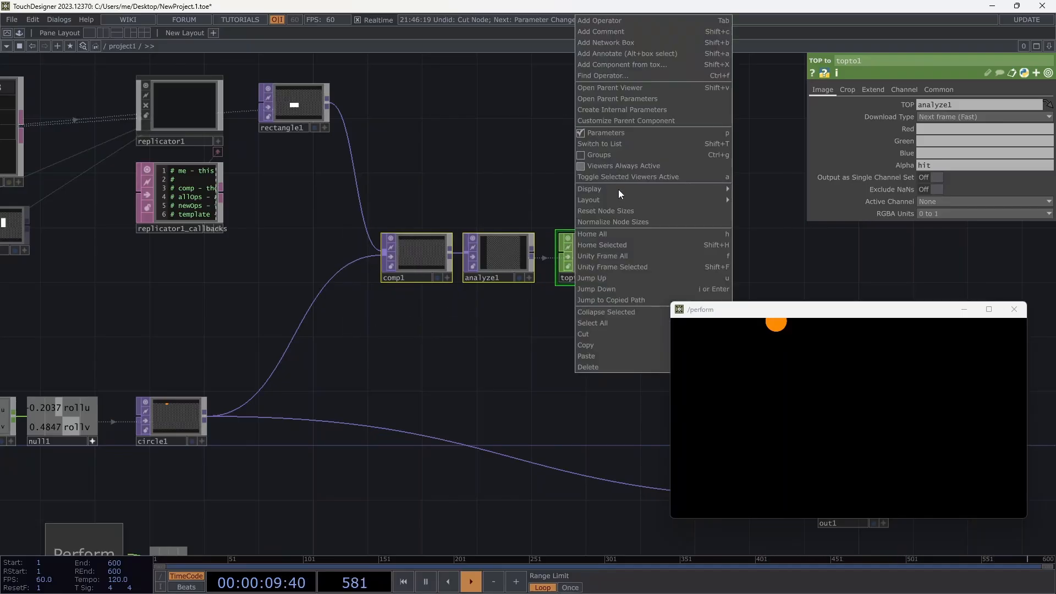
pyautogui.click(628, 311)
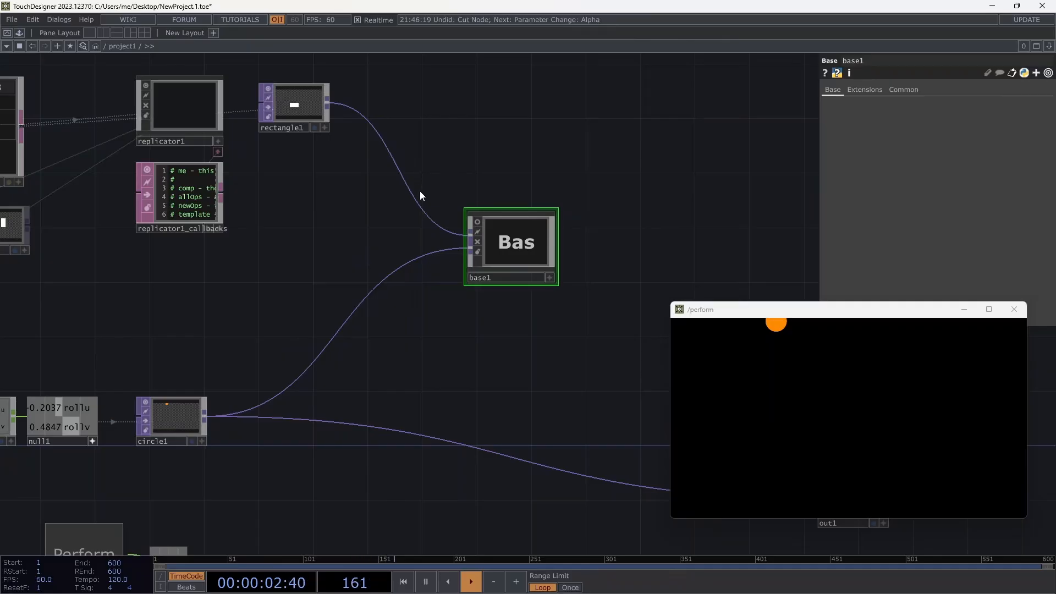
# Disconnect the rectangle1 and circle1 wires from base1, then go inside base1.
pyautogui.rightClick(420, 206)
pyautogui.click(449, 238)
pyautogui.rightClick(443, 250)
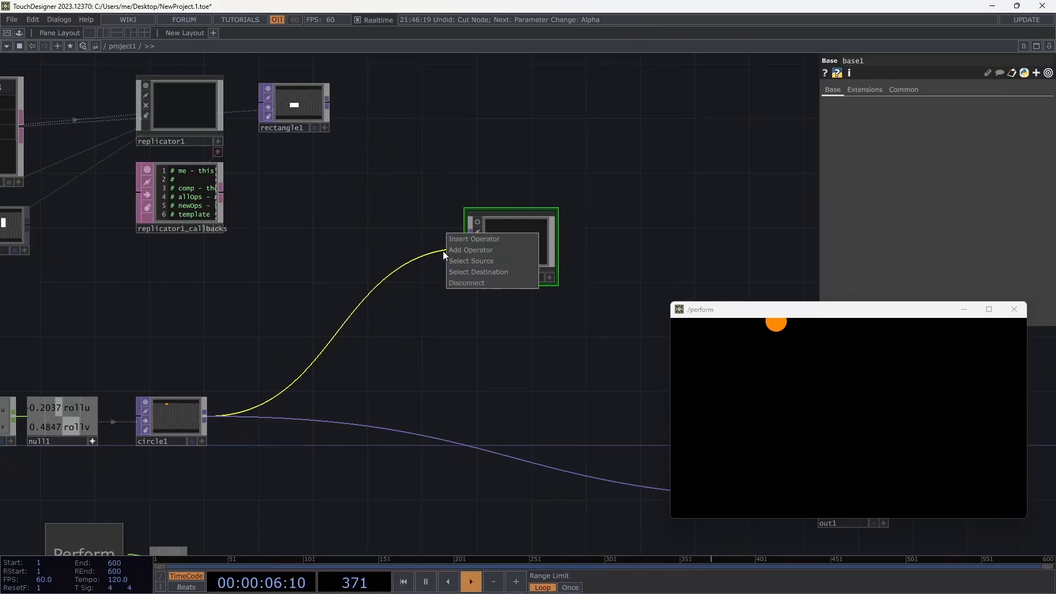
pyautogui.click(468, 281)
pyautogui.doubleClick(516, 226)
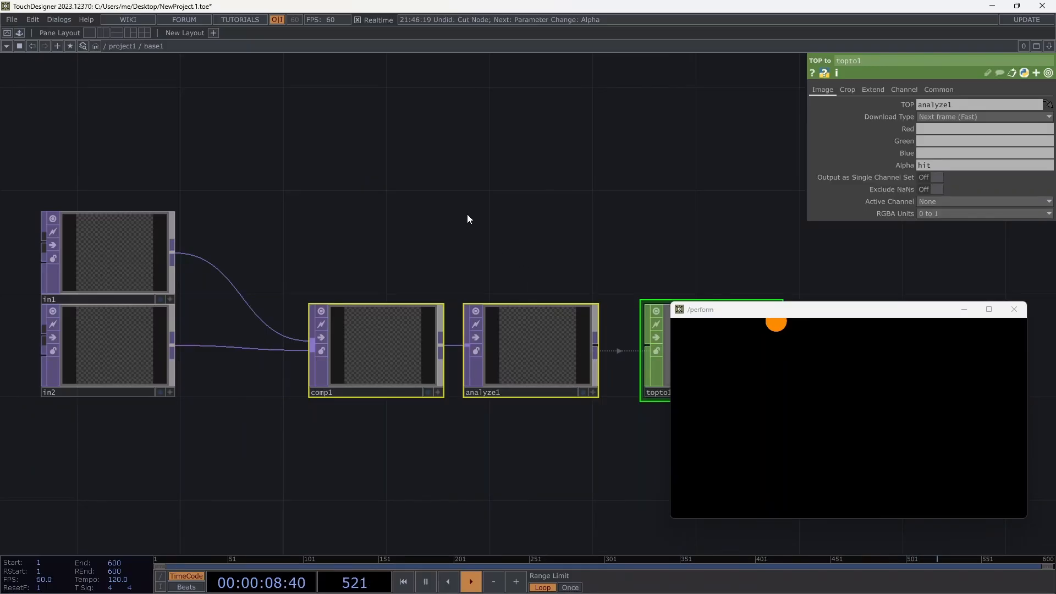
# Move in1 up inside base1 and inspect the settings of in1 and in2.
pyautogui.scroll(-4, 467, 219)
pyautogui.moveTo(271, 230); pyautogui.dragTo(264, 185)
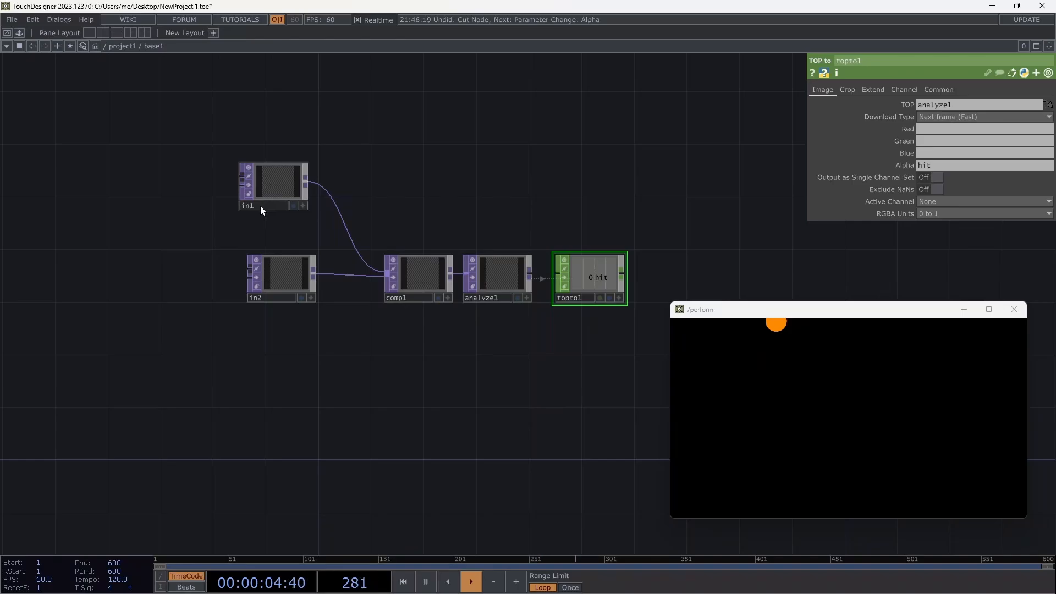
pyautogui.click(262, 186)
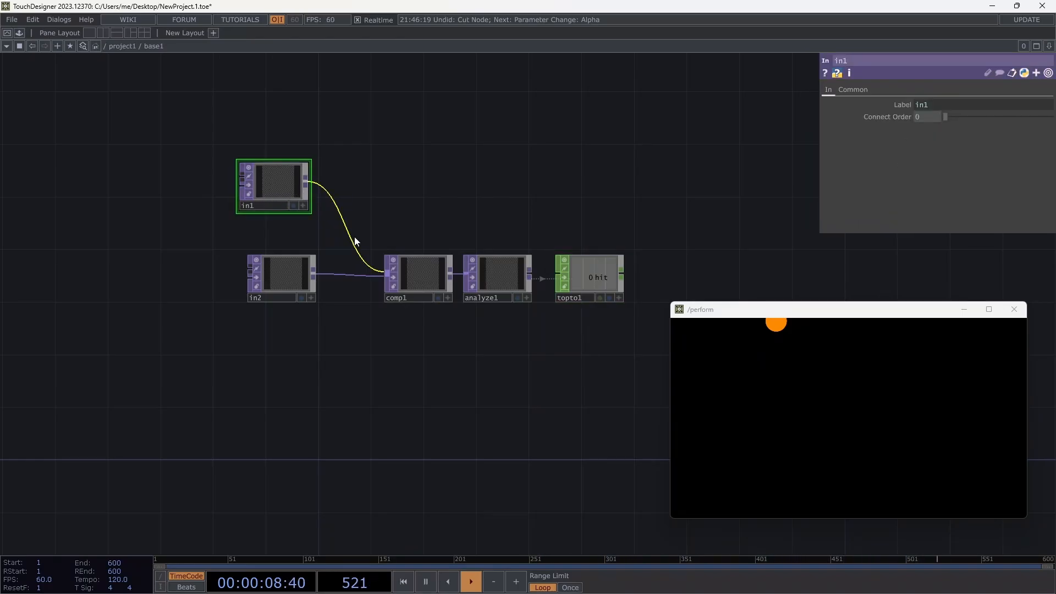
pyautogui.click(286, 279)
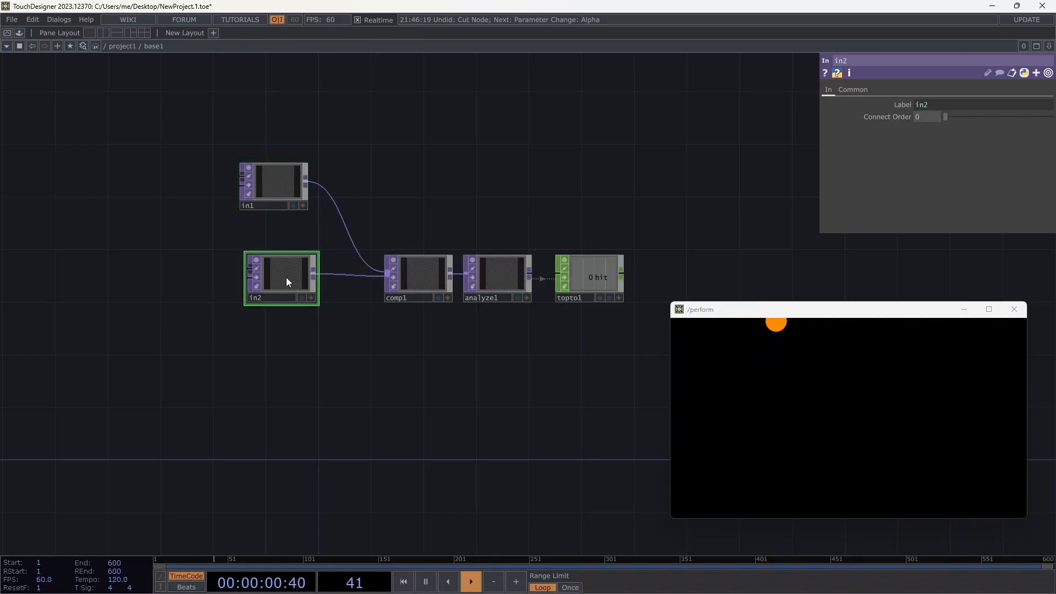
# Copy rectangle1 from the project1 network and select base1.
pyautogui.click(118, 46)
pyautogui.click(292, 98)
pyautogui.hotkey('ctrl', 'c')
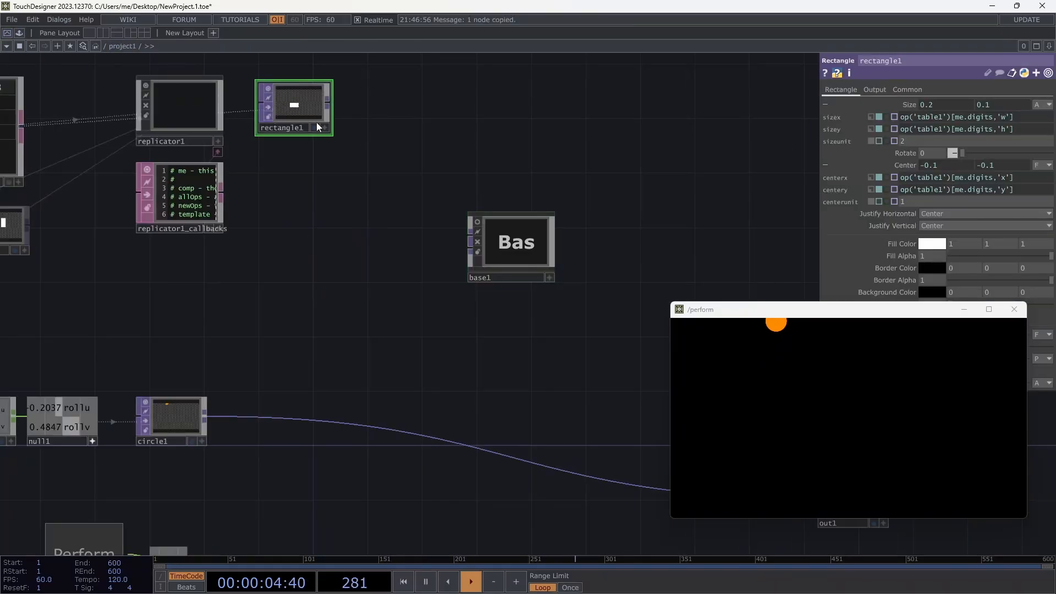
pyautogui.click(529, 254)
# Paste rectangle1 into base1, delete in2, and wire rectangle1 into comp1.
pyautogui.doubleClick(517, 246)
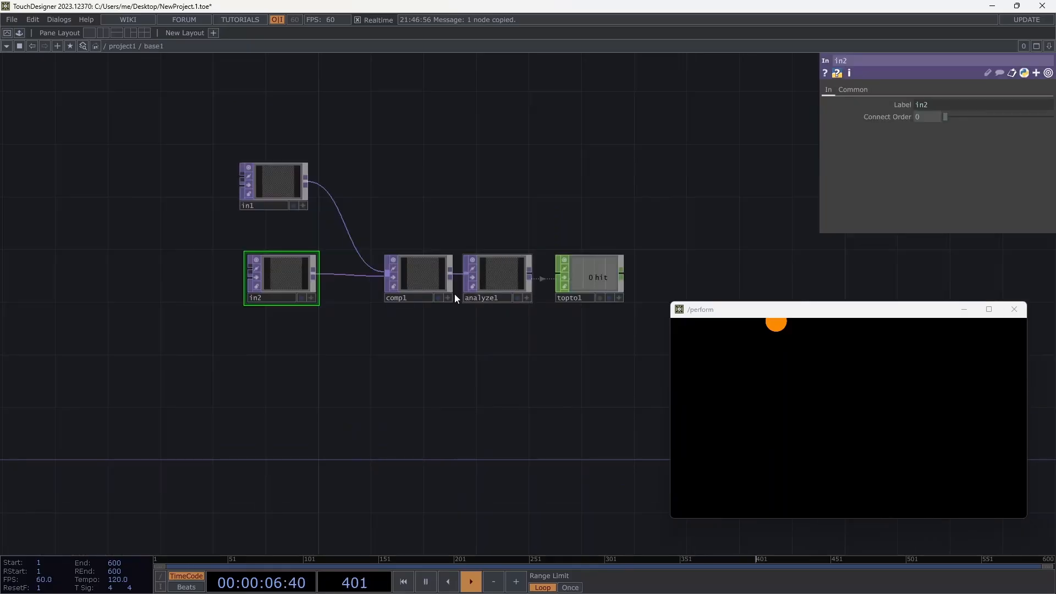
pyautogui.hotkey('ctrl', 'v')
pyautogui.moveTo(502, 182); pyautogui.dragTo(264, 337)
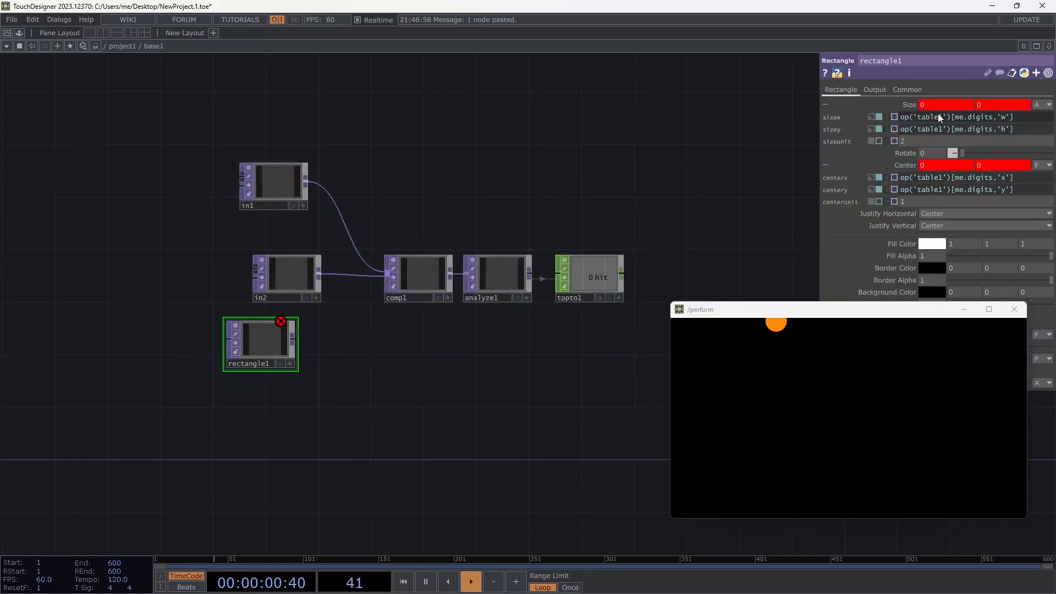
pyautogui.click(287, 279)
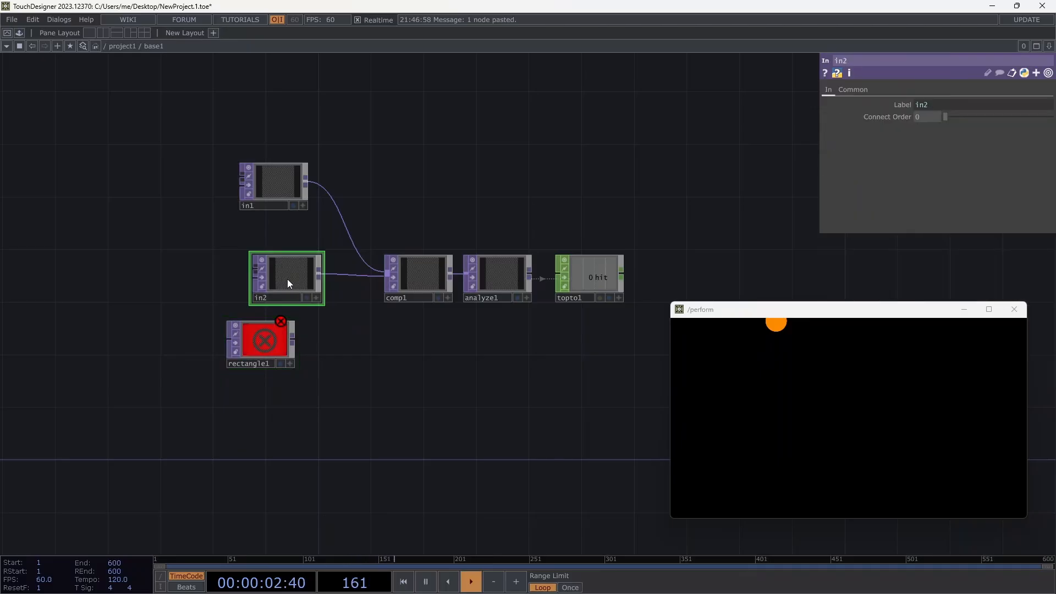
pyautogui.press('Delete')
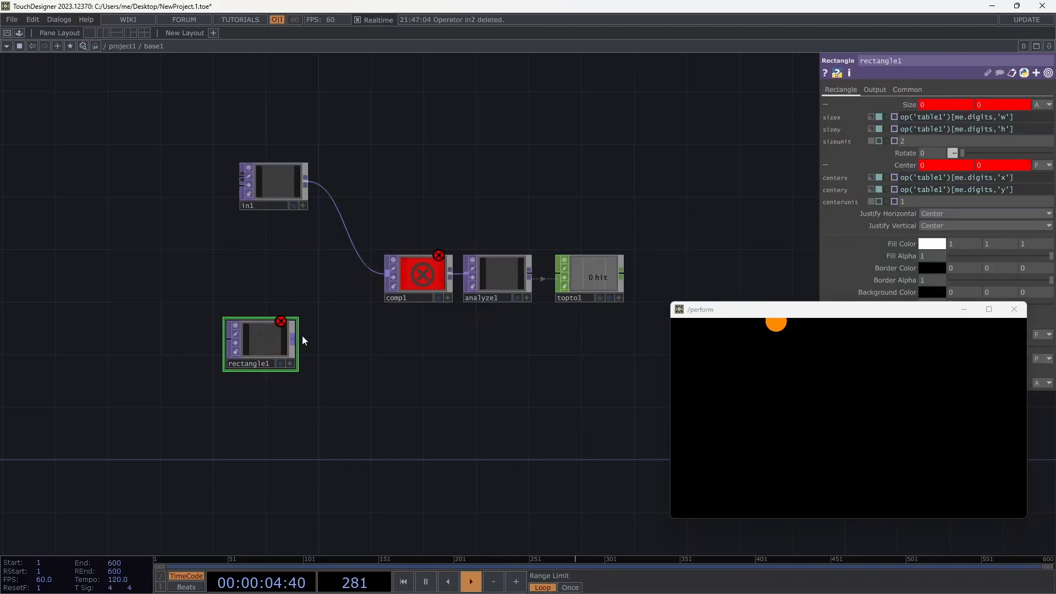
pyautogui.moveTo(302, 337); pyautogui.dragTo(385, 275)
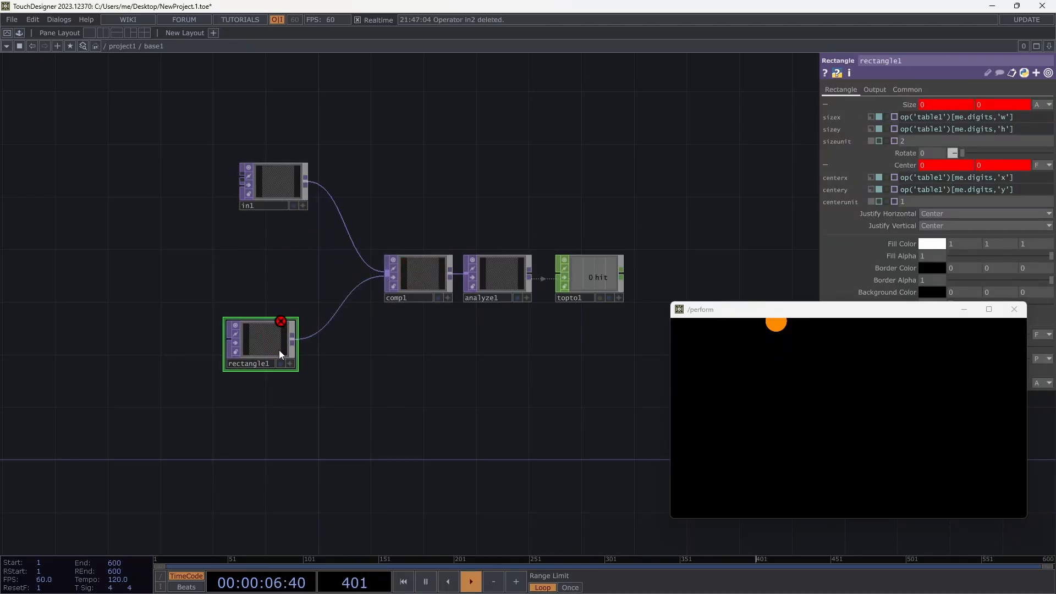
pyautogui.moveTo(279, 349); pyautogui.dragTo(300, 300)
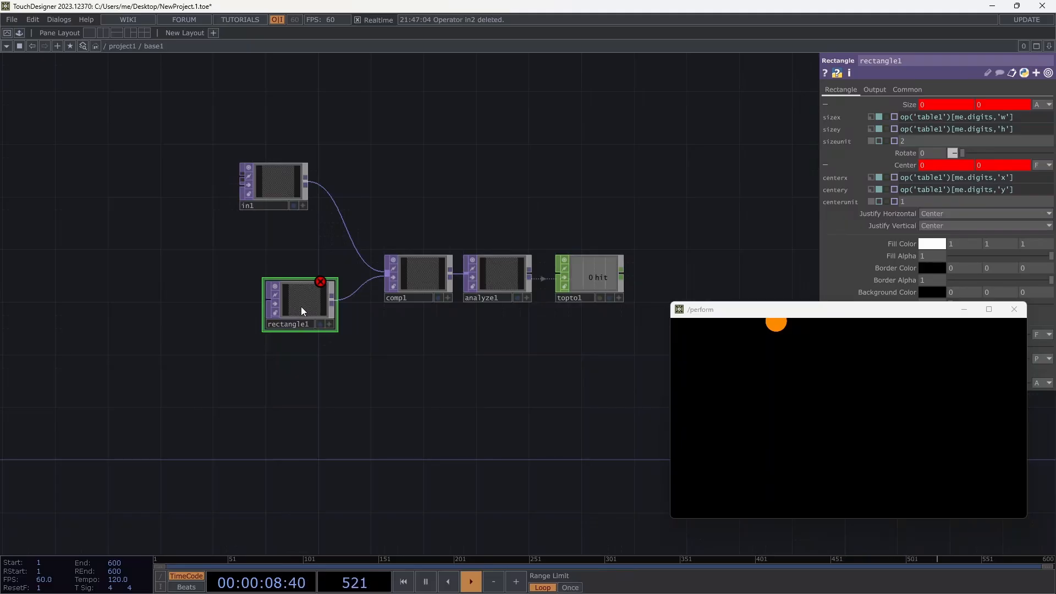
# Point rectangle1's sizex, sizey, centerx and centery expressions at ../table1, then return to project1.
pyautogui.moveTo(323, 287)
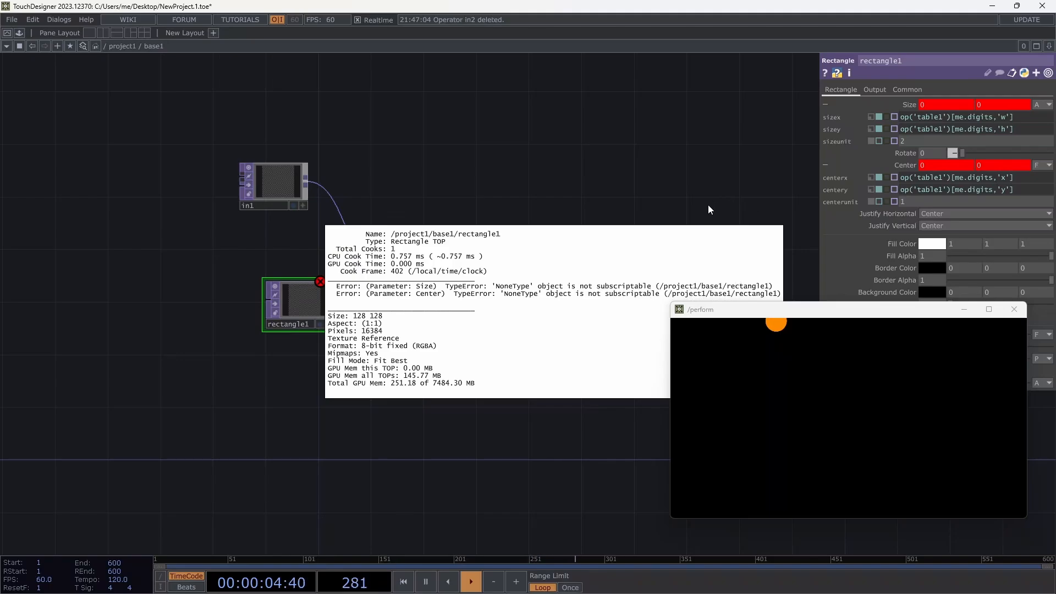
pyautogui.moveTo(949, 119)
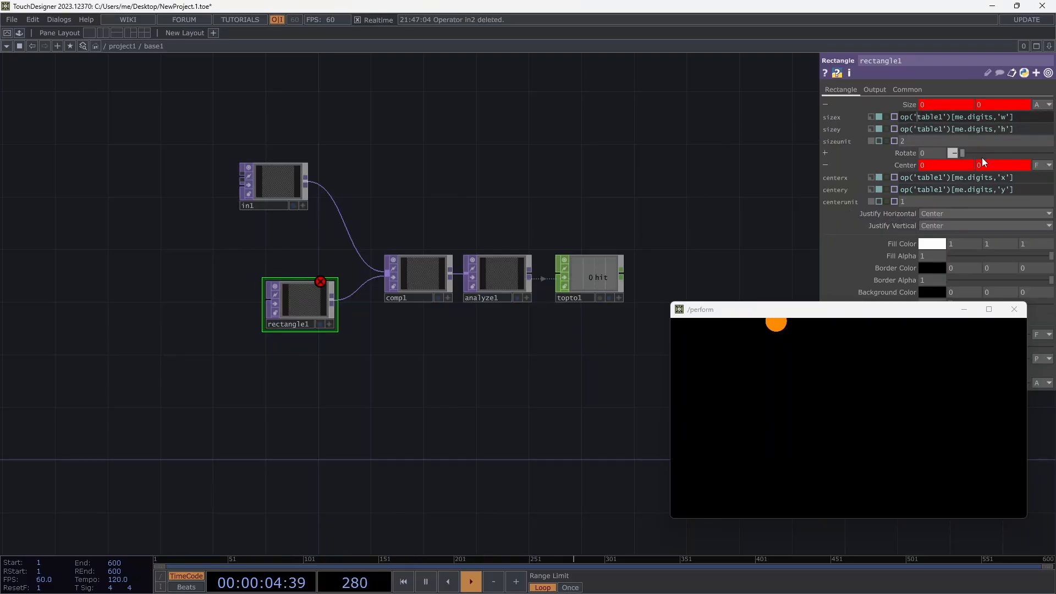
pyautogui.write('../')
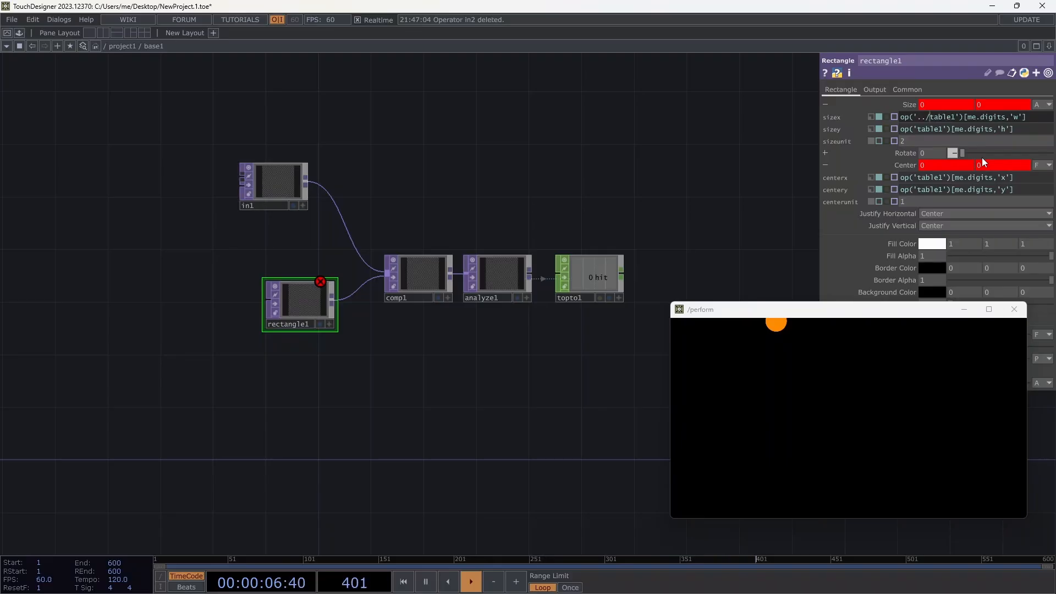
pyautogui.press('Return')
pyautogui.click(915, 129)
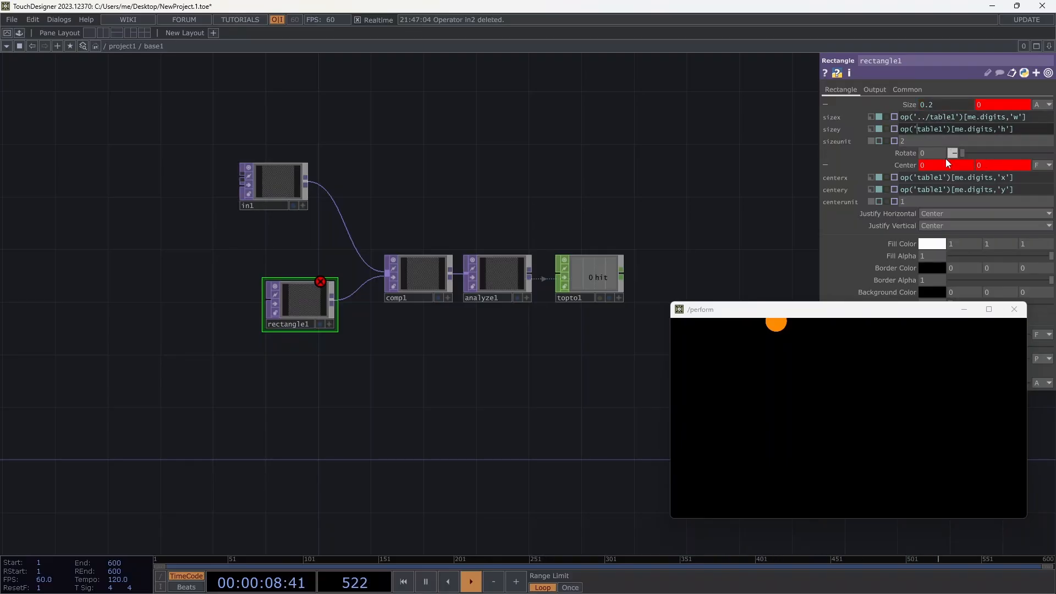
pyautogui.write('../')
pyautogui.press('Tab')
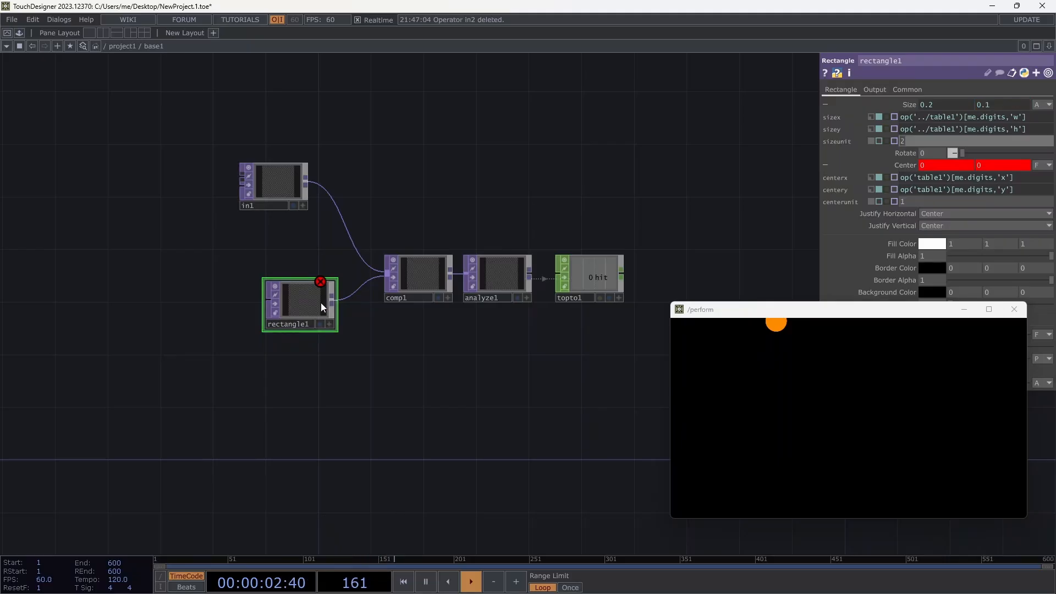
pyautogui.click(917, 178)
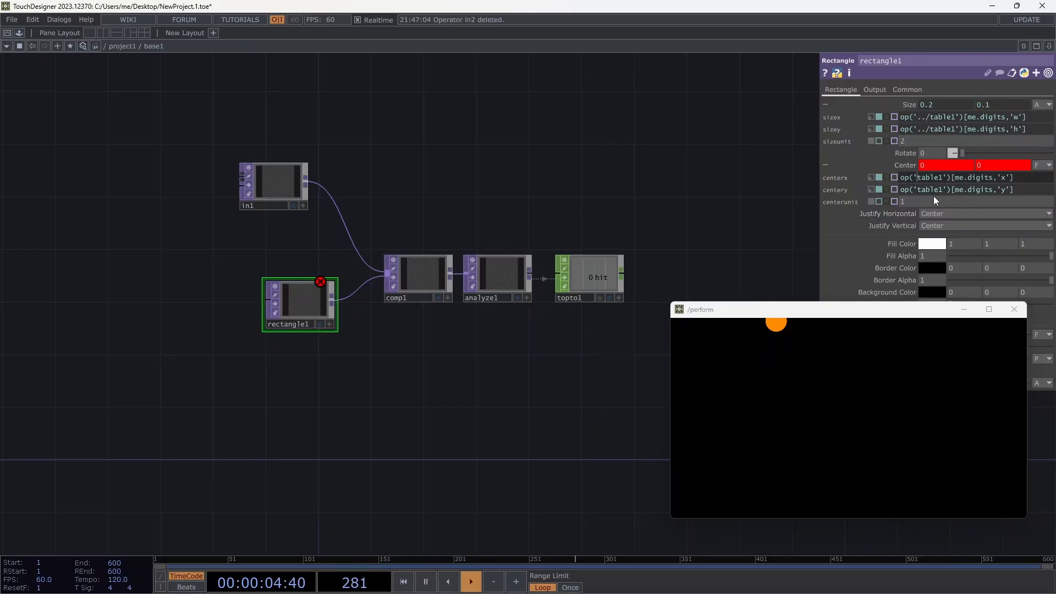
pyautogui.write('../')
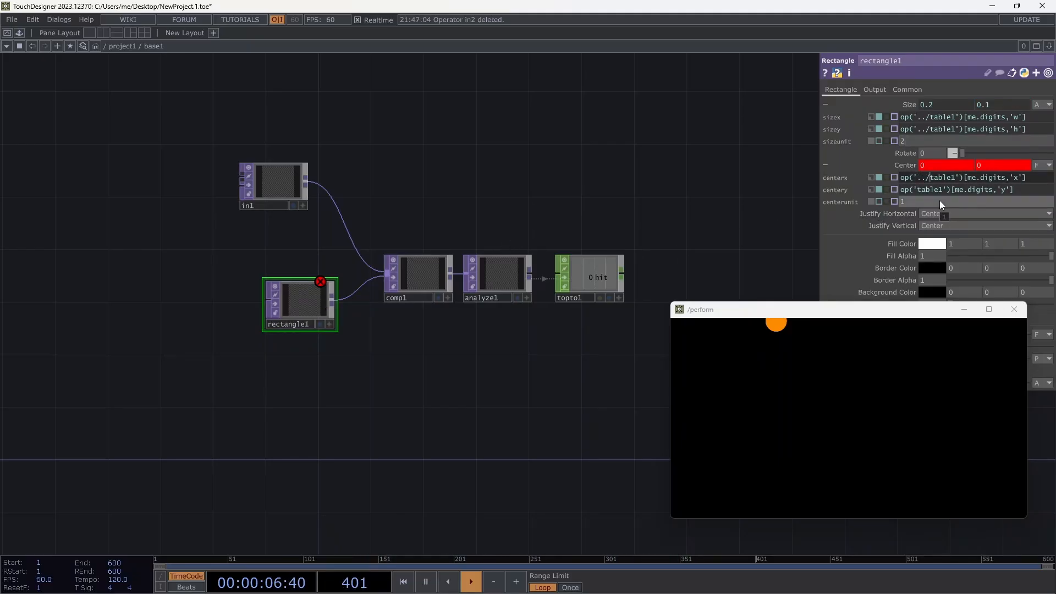
pyautogui.press('Return')
pyautogui.write('../')
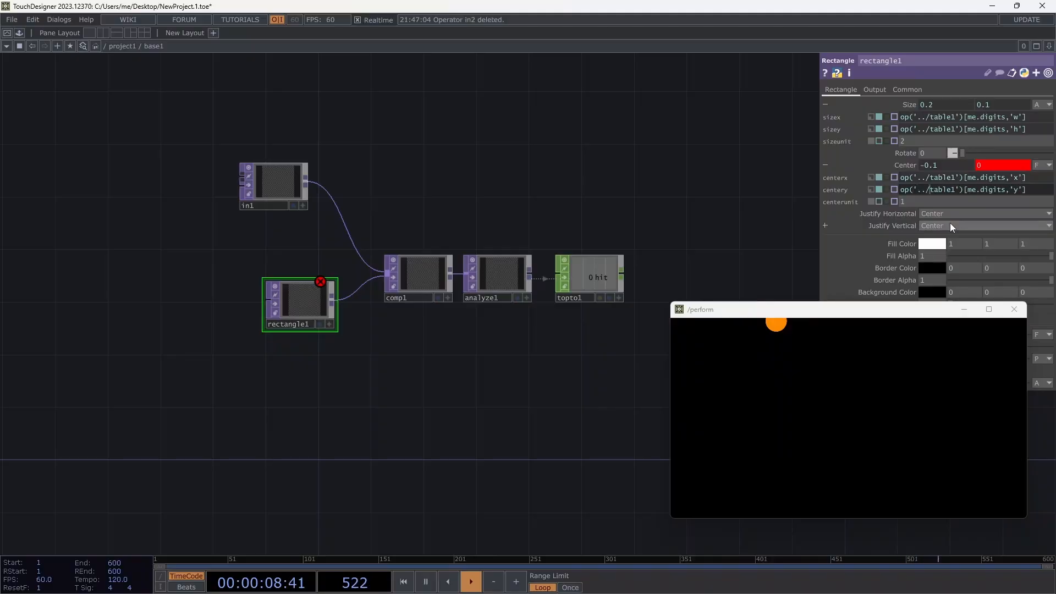
pyautogui.click(982, 131)
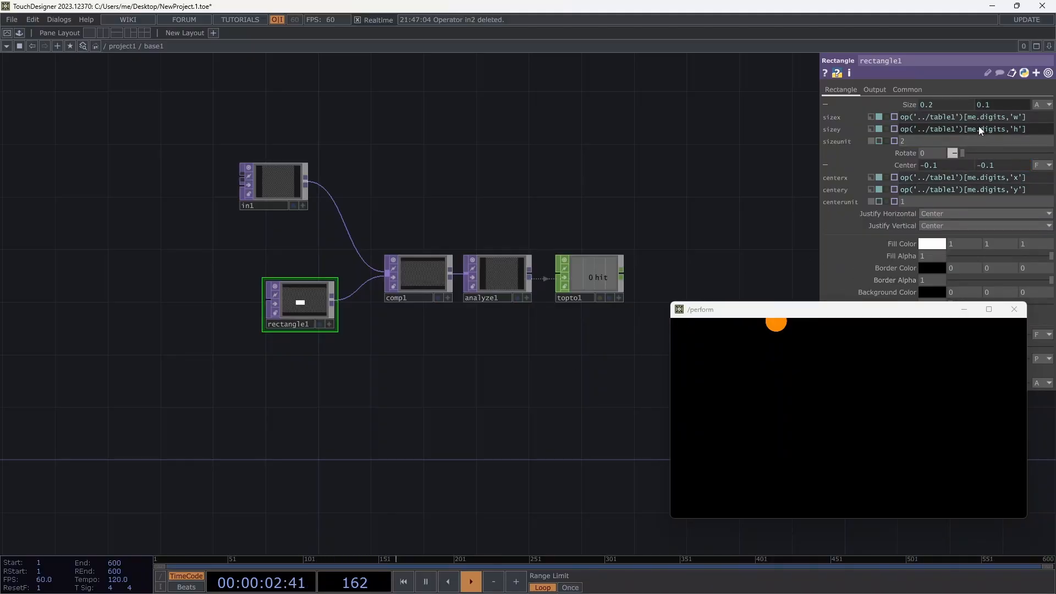
pyautogui.click(132, 47)
# Compare the original rectangle1's parameters with the copy inside base1.
pyautogui.moveTo(439, 180); pyautogui.dragTo(635, 210)
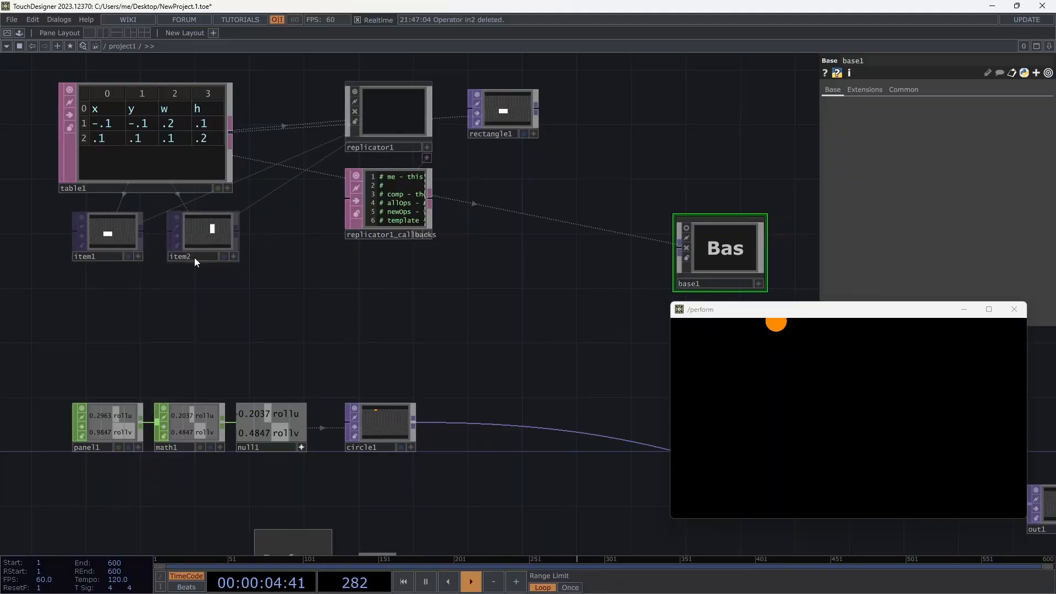
pyautogui.click(503, 117)
pyautogui.doubleClick(728, 246)
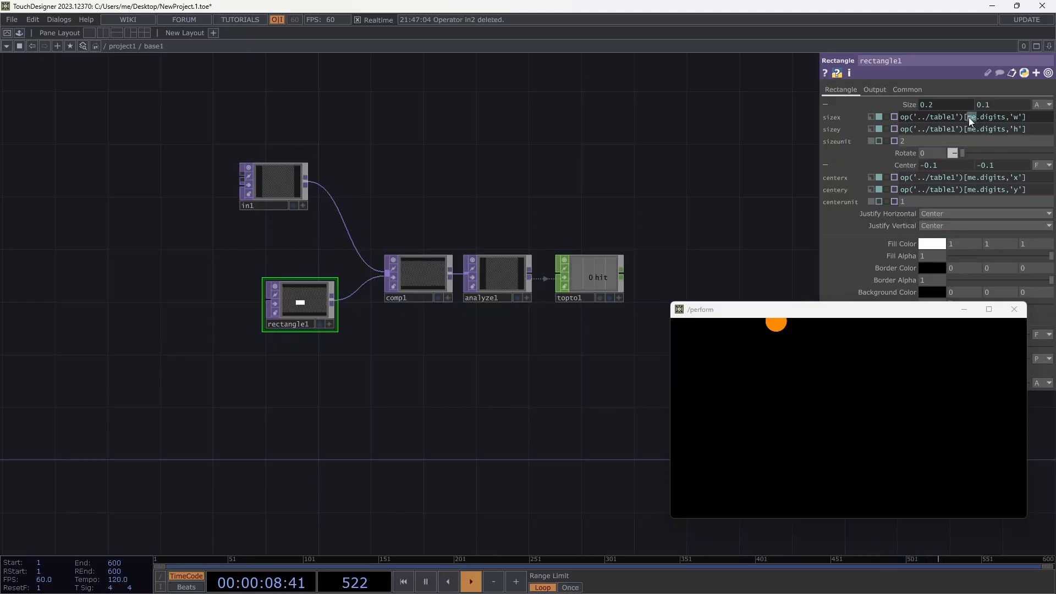
pyautogui.click(130, 48)
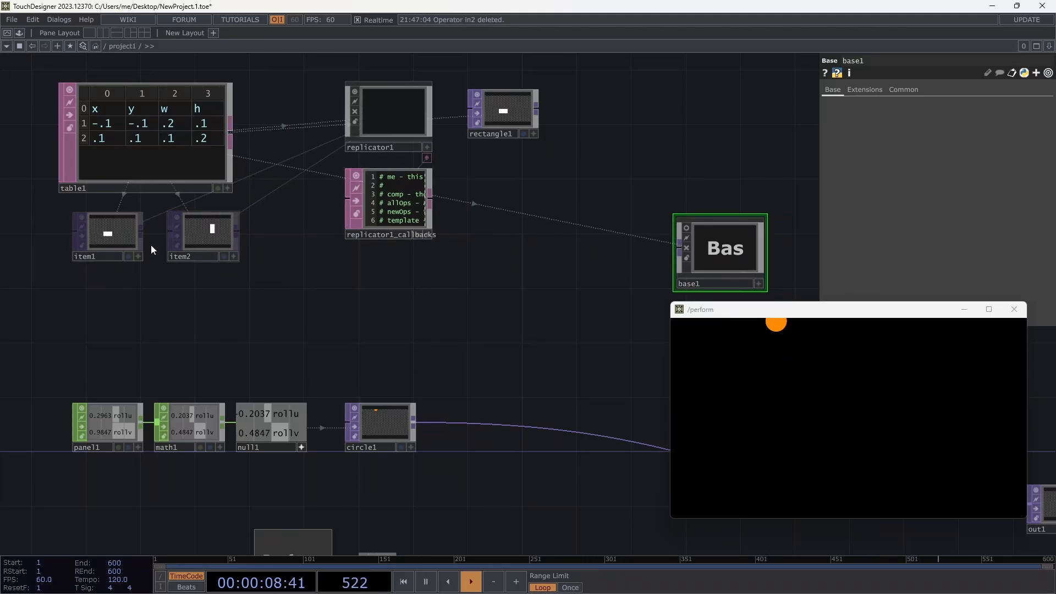
pyautogui.doubleClick(703, 242)
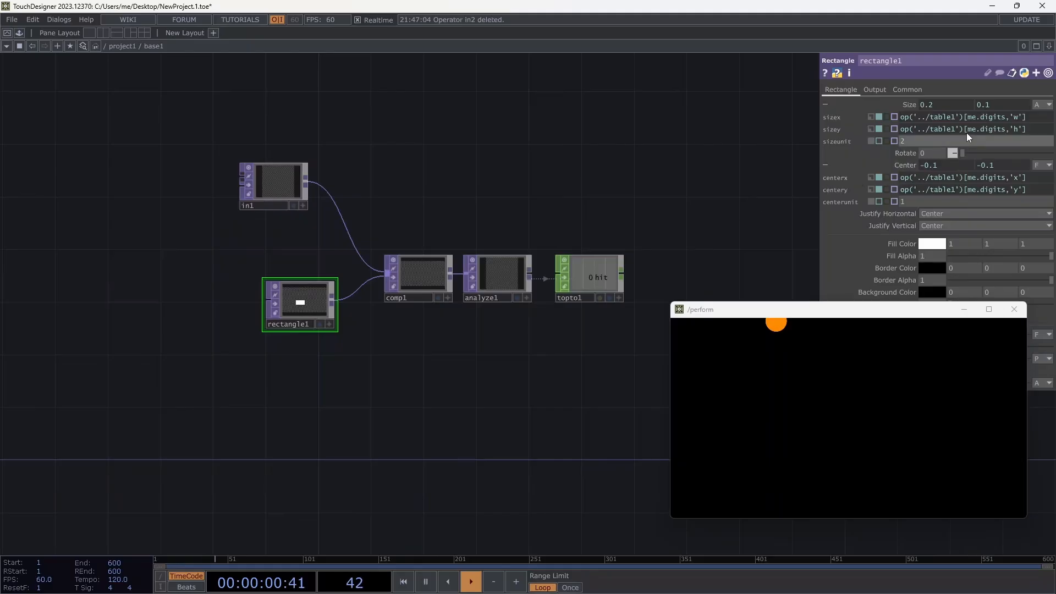
# Replace me with parent() in rectangle1's size and centre expressions, then return to project1.
pyautogui.doubleClick(976, 118)
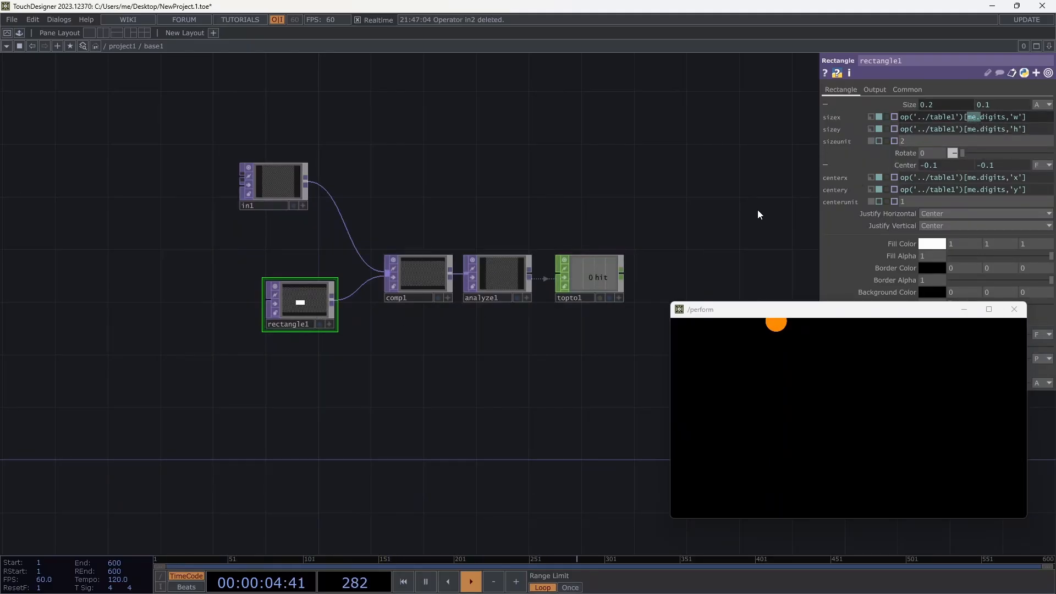
pyautogui.write('parent()')
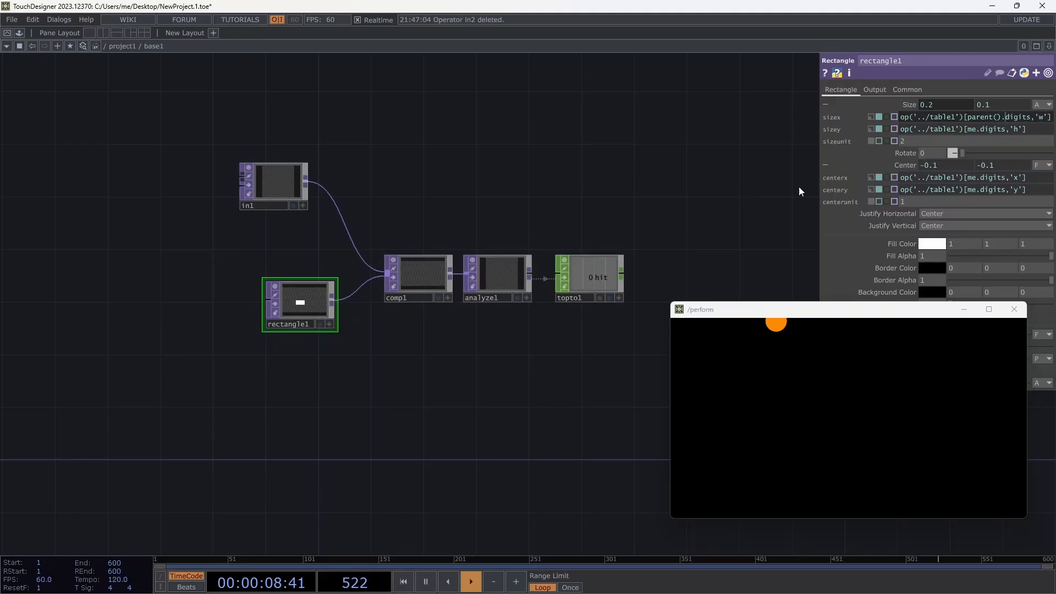
pyautogui.click(980, 130)
pyautogui.press('BackSpace')
pyautogui.press('BackSpace')
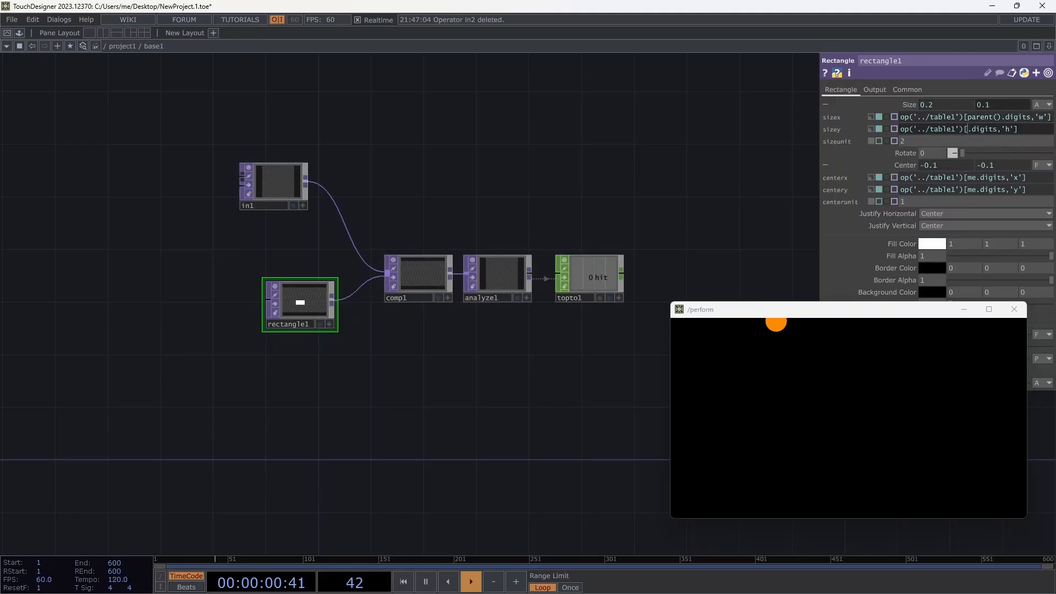
pyautogui.write('parent()')
pyautogui.click(975, 178)
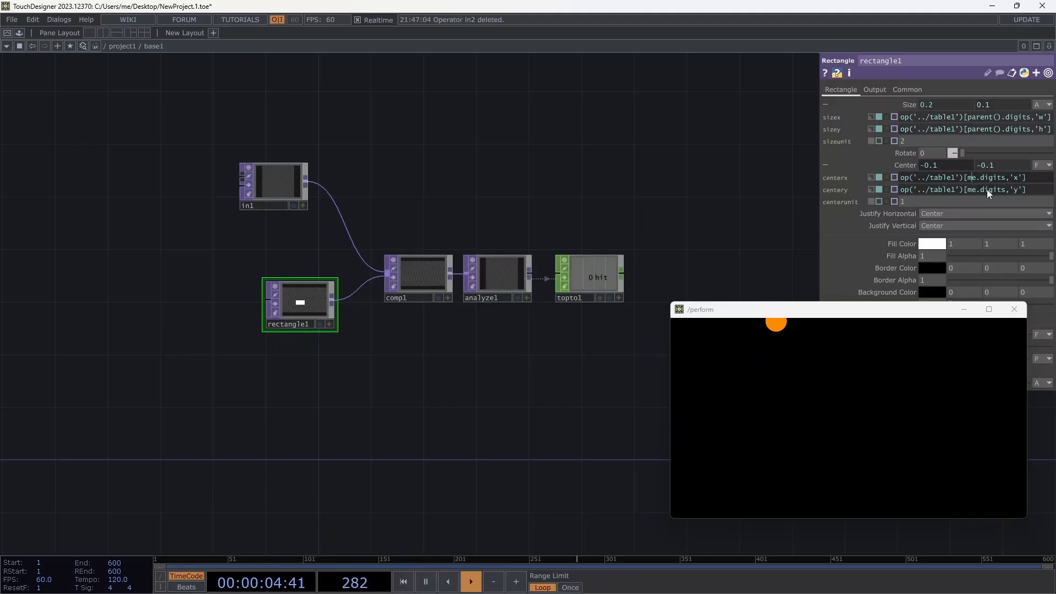
pyautogui.press('BackSpace')
pyautogui.press('BackSpace')
pyautogui.write('parent')
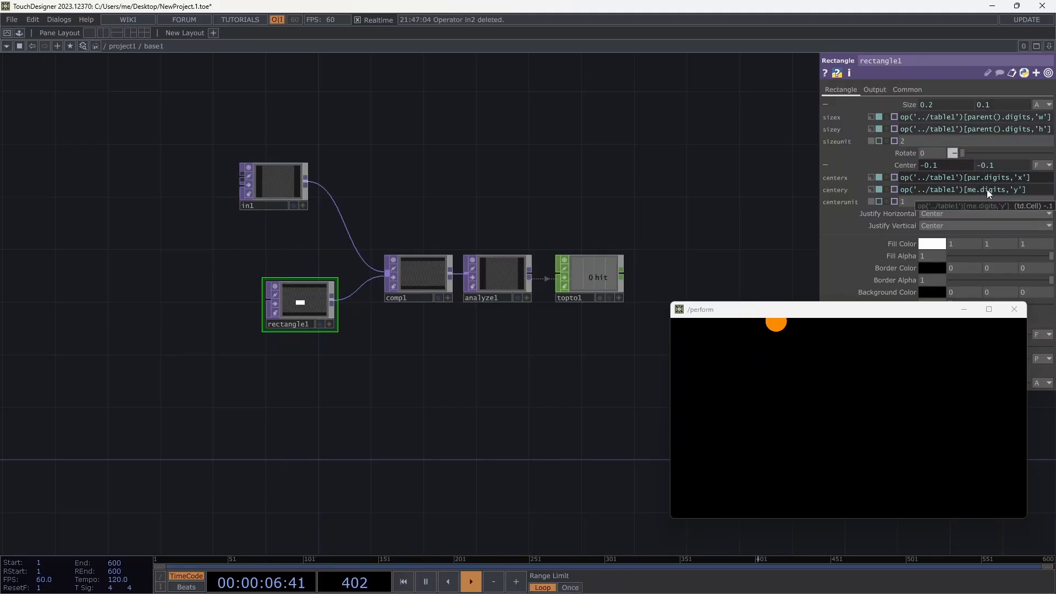
pyautogui.write('()')
pyautogui.click(978, 190)
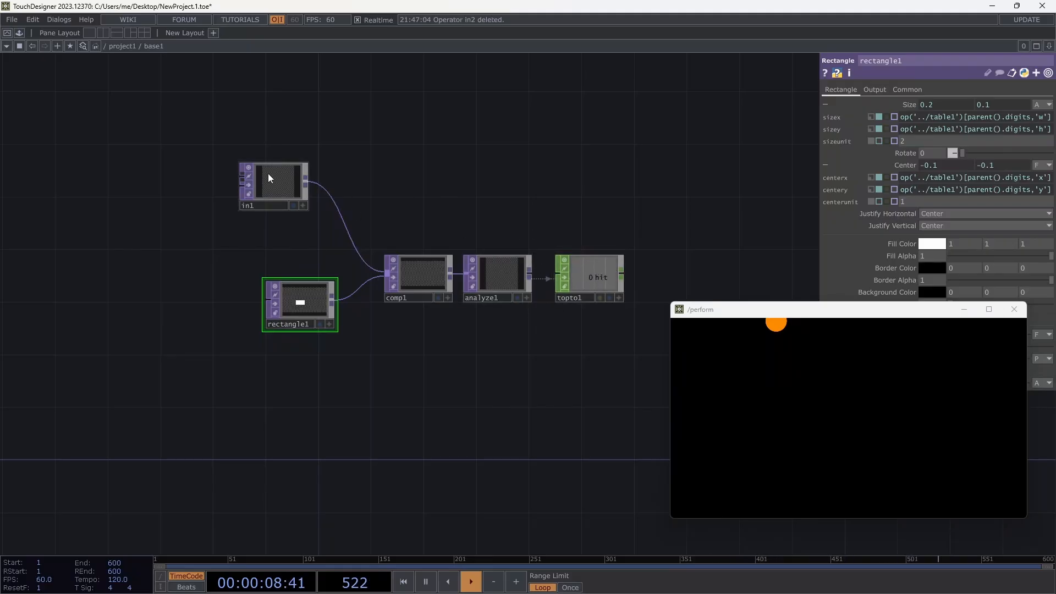
pyautogui.moveTo(276, 182); pyautogui.dragTo(302, 196)
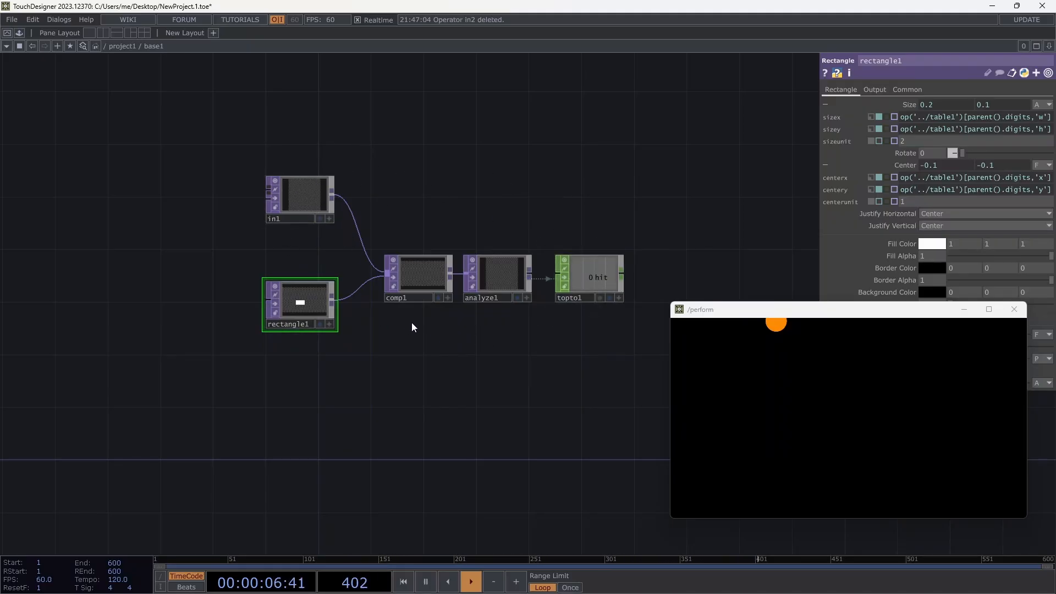
pyautogui.click(133, 47)
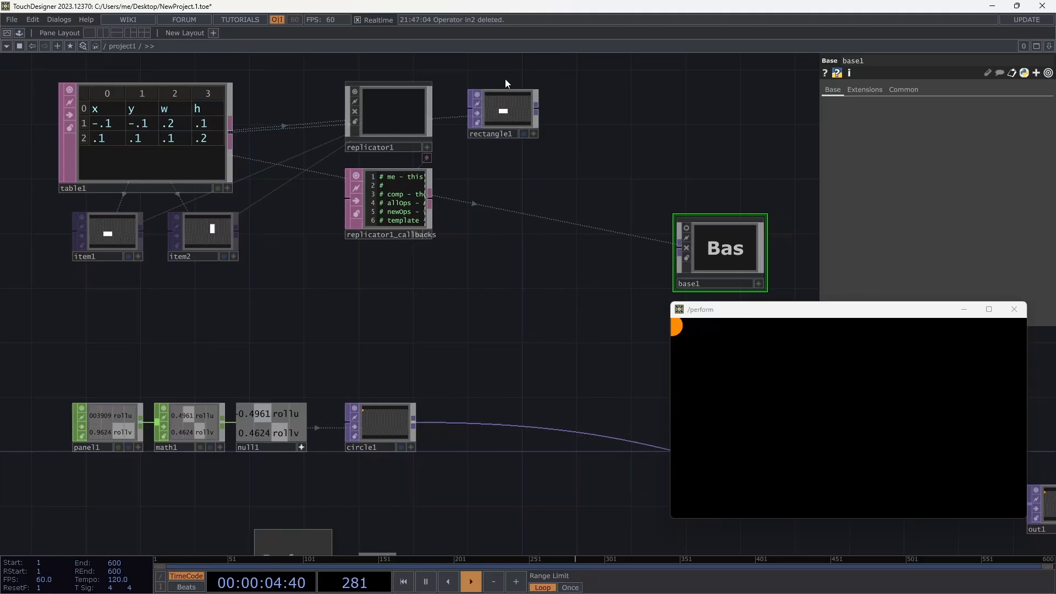
# Add a red Out TOP, out1, fed by rectangle1 inside base1.
pyautogui.doubleClick(725, 251)
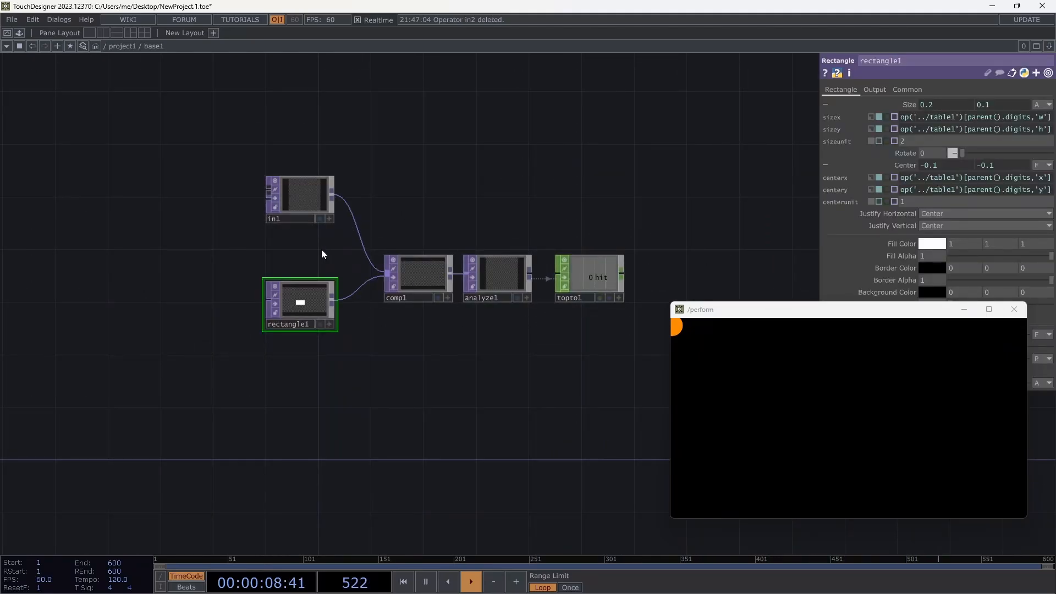
pyautogui.moveTo(333, 301); pyautogui.dragTo(460, 379)
pyautogui.write('out')
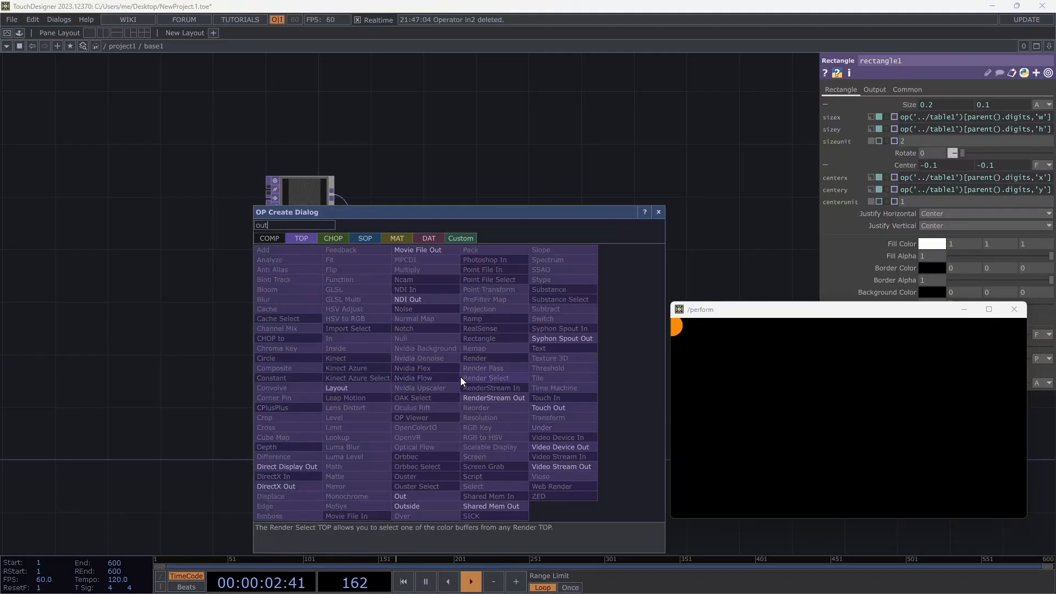
pyautogui.click(416, 496)
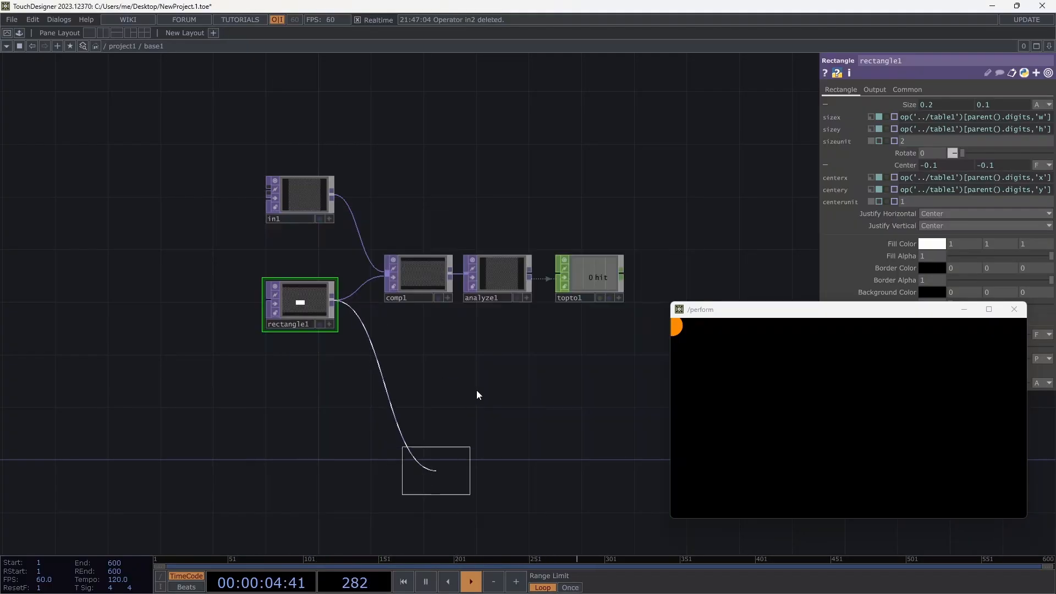
pyautogui.click(488, 388)
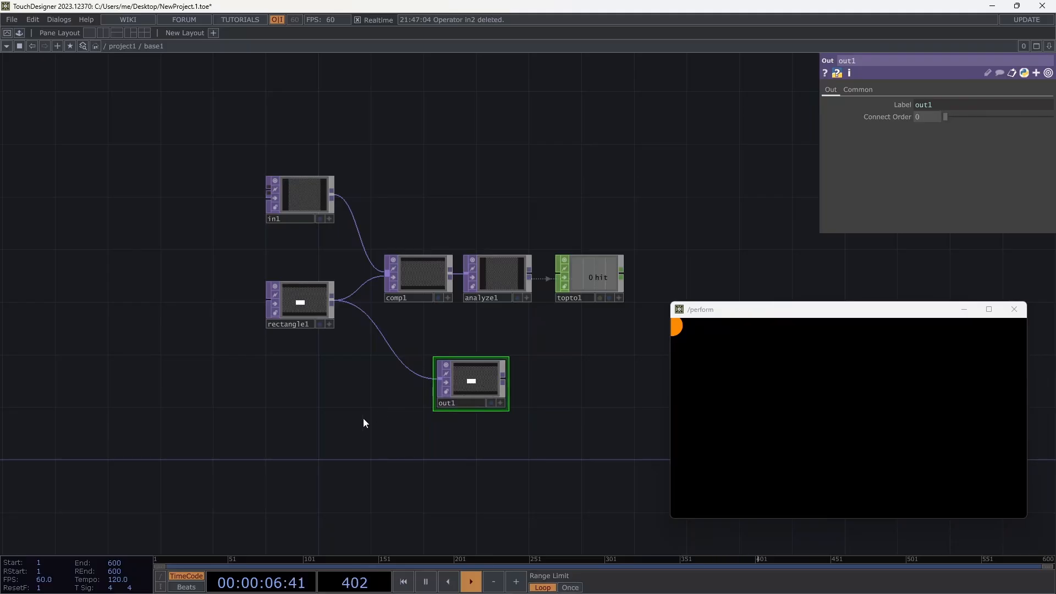
pyautogui.press('c')
pyautogui.click(11, 527)
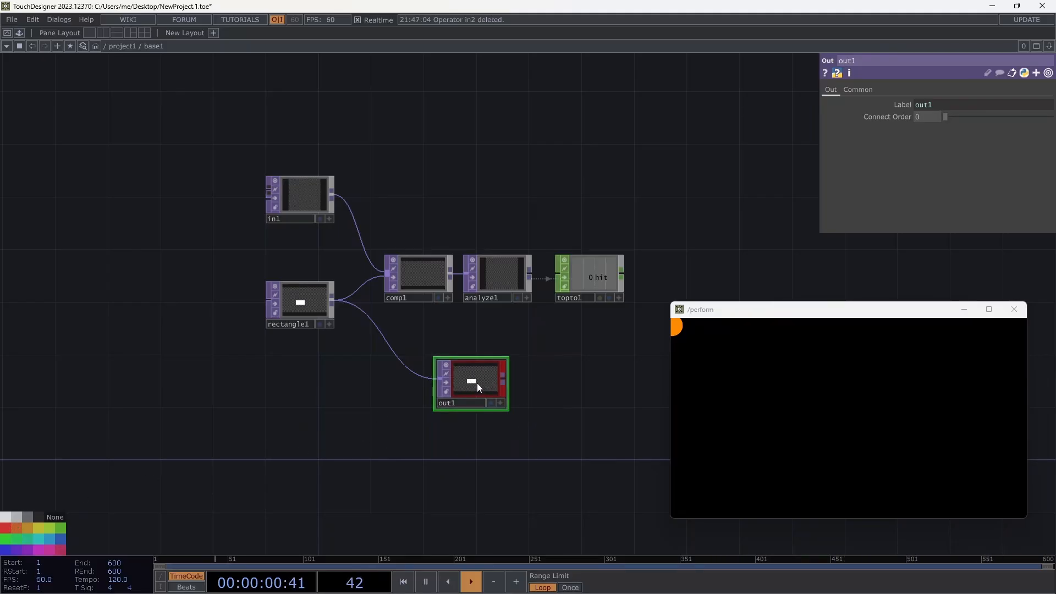
# Wire circle1's output into base1's input in the project1 network.
pyautogui.click(122, 46)
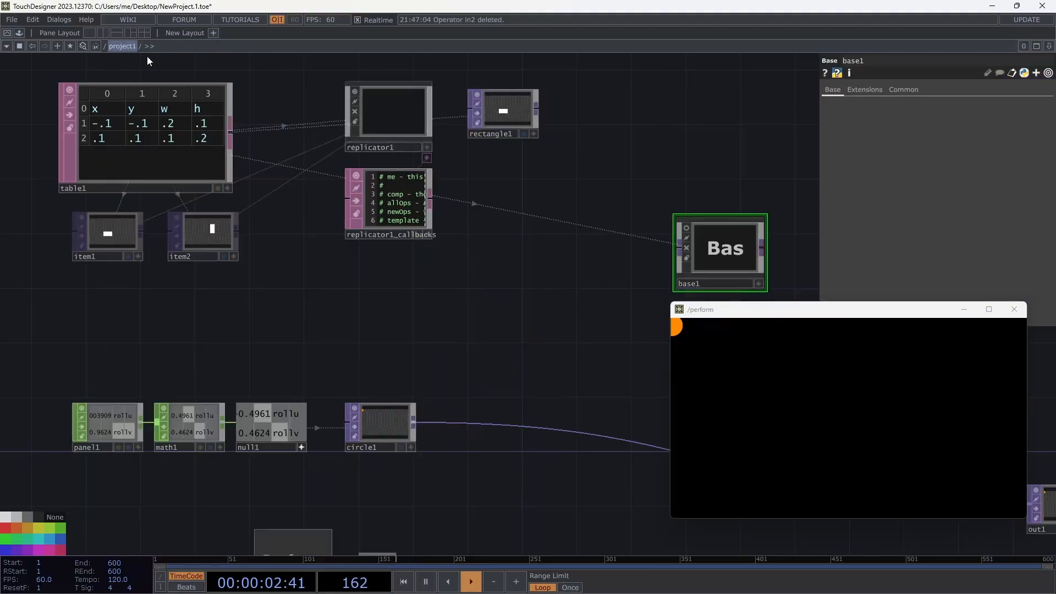
pyautogui.moveTo(617, 302); pyautogui.dragTo(512, 290)
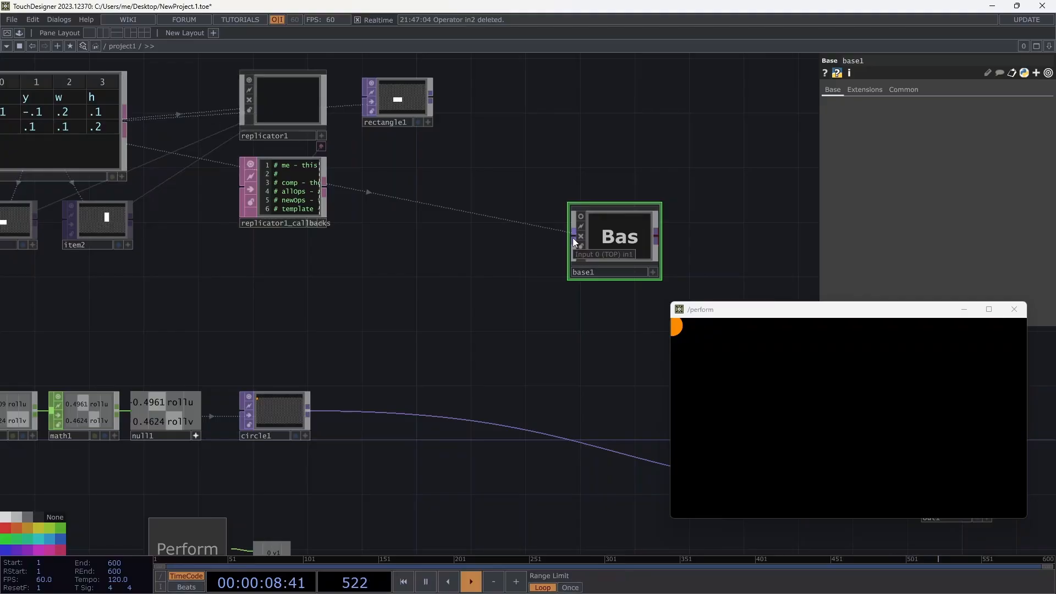
pyautogui.moveTo(510, 273); pyautogui.dragTo(461, 225)
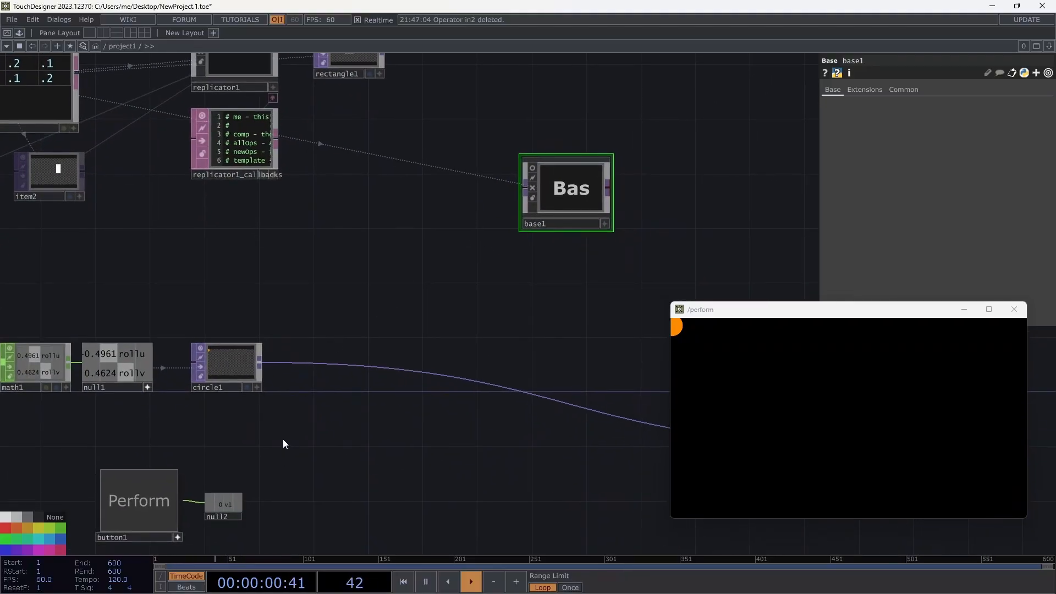
pyautogui.moveTo(258, 362); pyautogui.dragTo(523, 189)
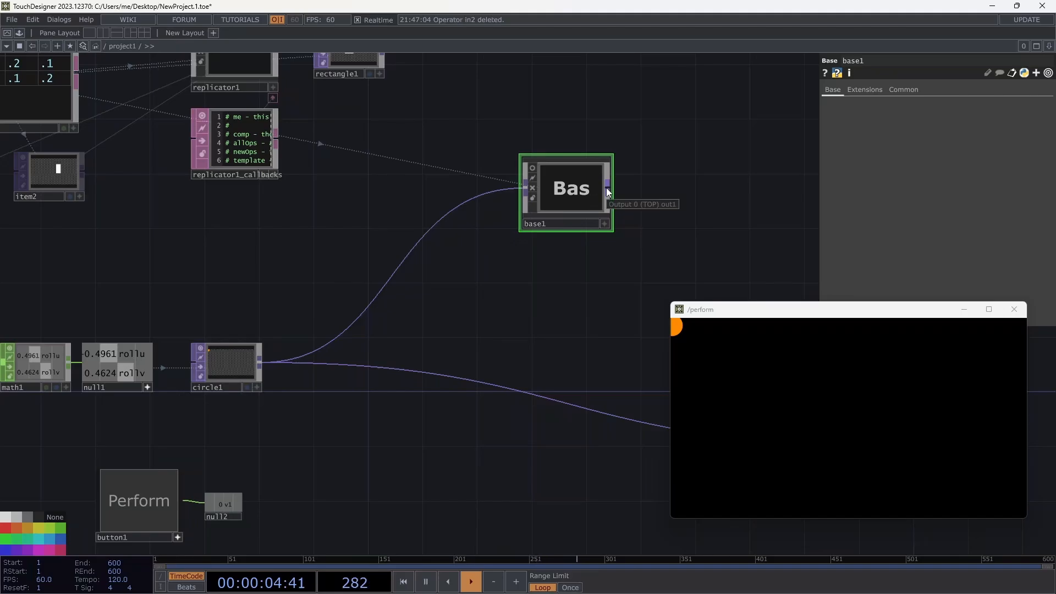
pyautogui.doubleClick(582, 187)
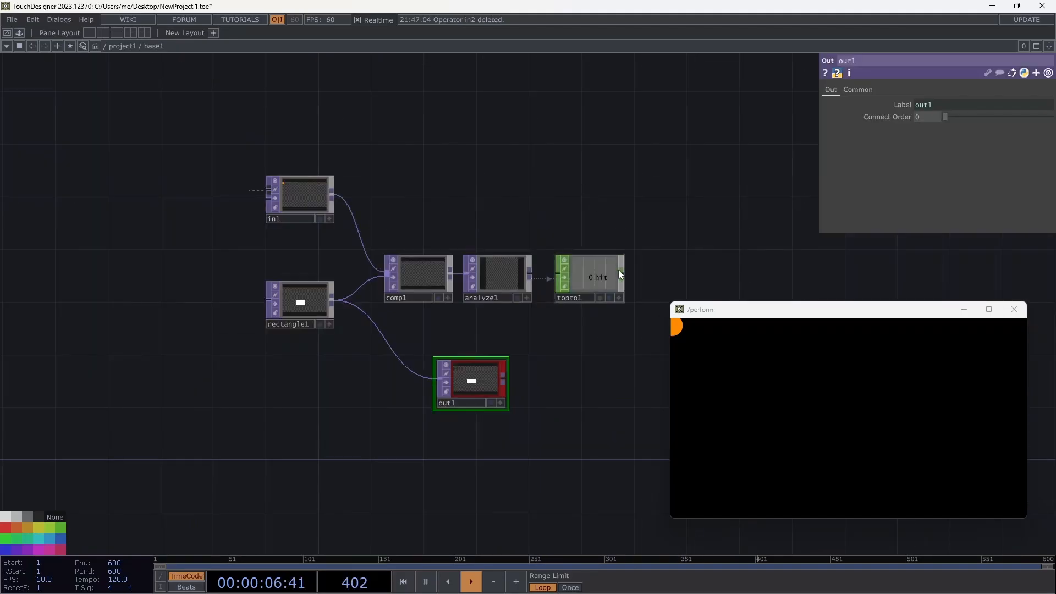
# Add an Out CHOP, out2, after topto1 inside base1, then return to project1.
pyautogui.click(582, 253)
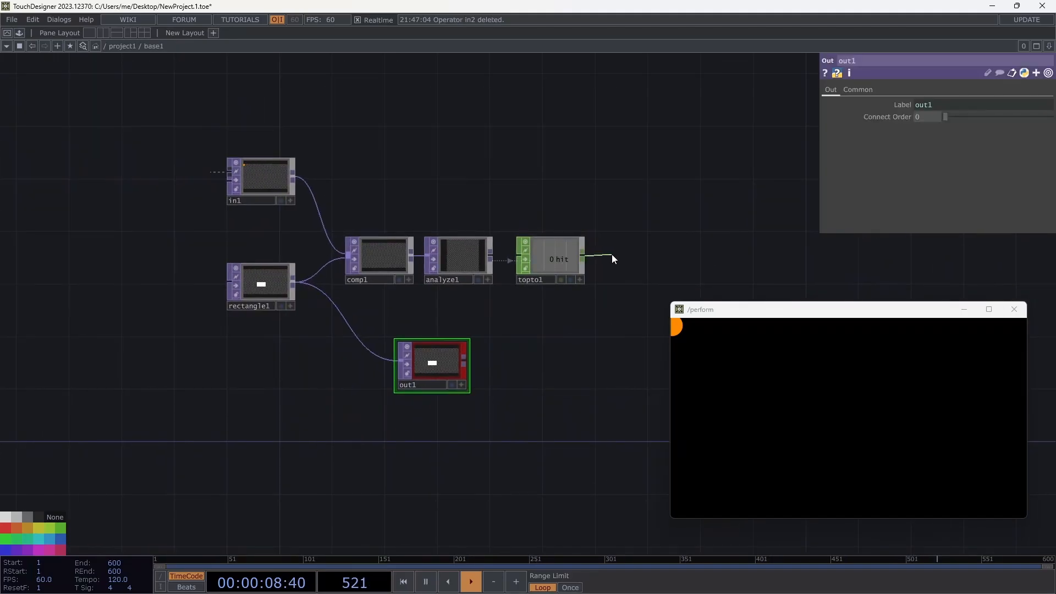
pyautogui.click(612, 254)
pyautogui.click(632, 342)
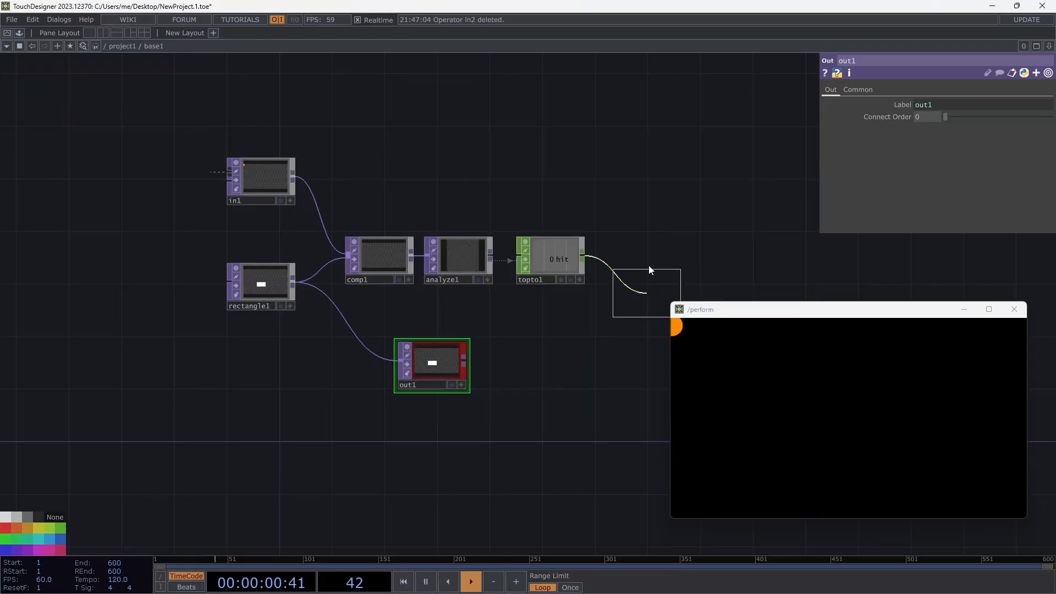
pyautogui.click(635, 256)
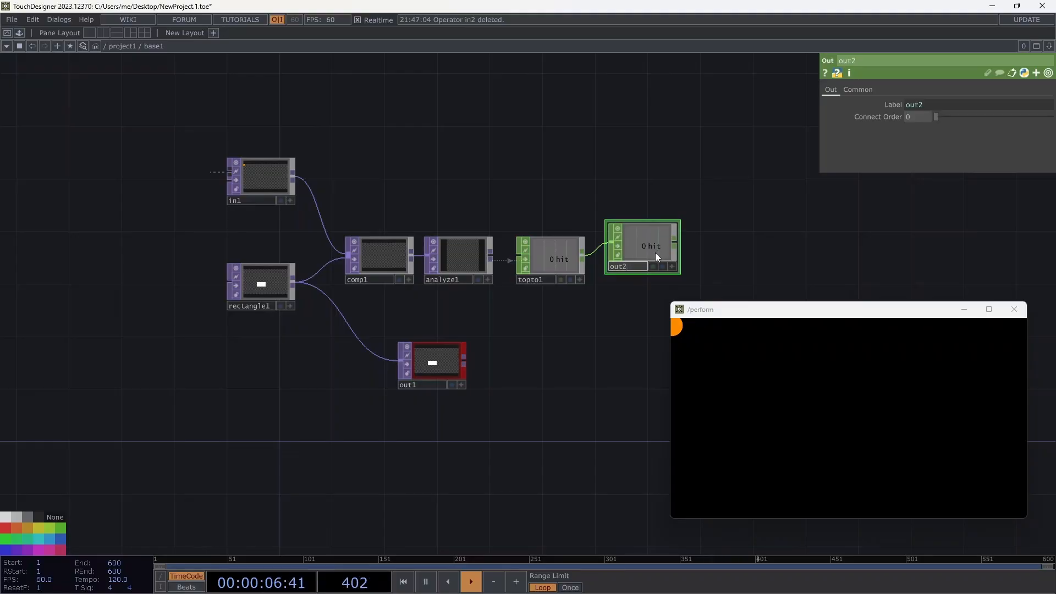
pyautogui.click(116, 46)
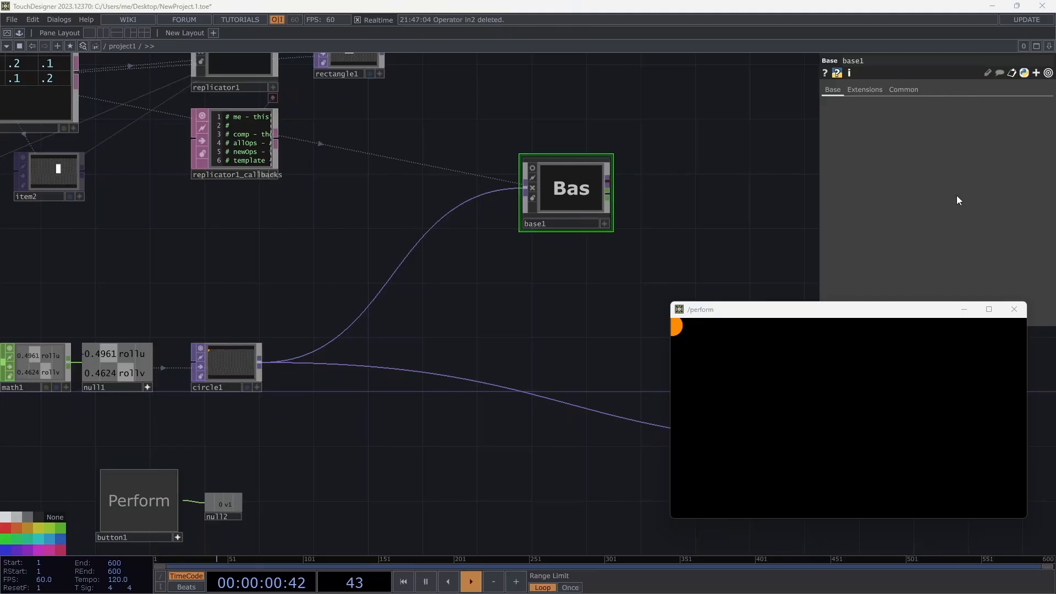
pyautogui.moveTo(545, 300); pyautogui.dragTo(523, 373)
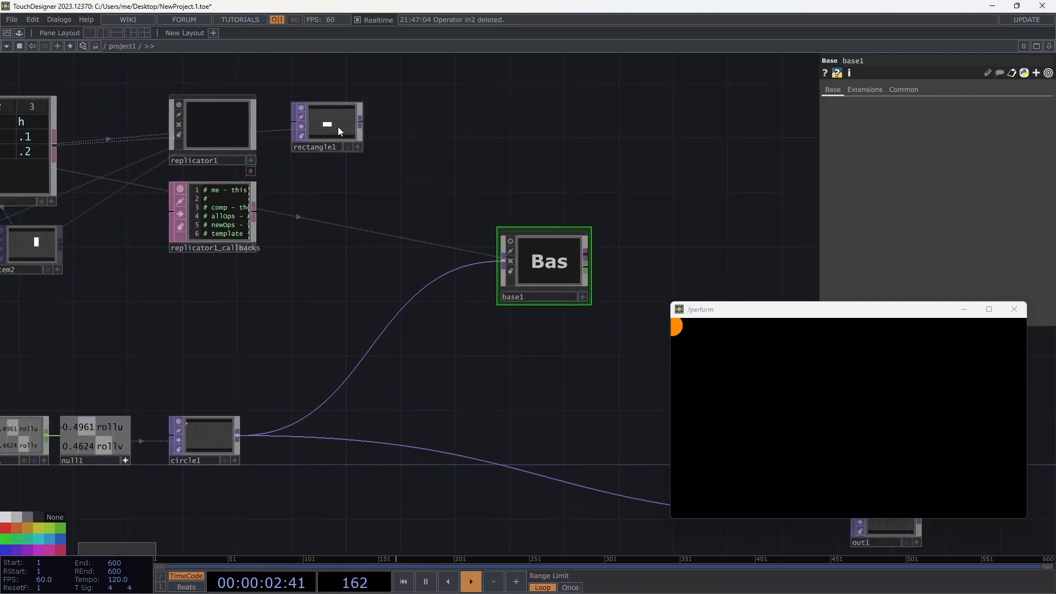
# Delete rectangle1, replicator1 with its callbacks, and the item copies; move base1 to the top middle.
pyautogui.click(338, 127)
pyautogui.press('Delete')
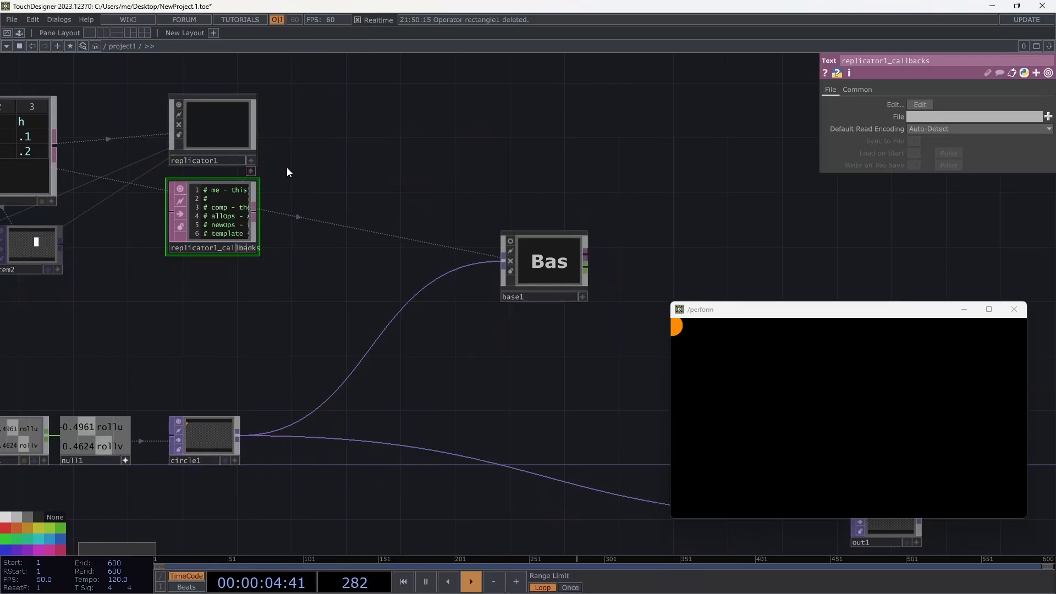
pyautogui.moveTo(341, 161); pyautogui.dragTo(514, 148)
pyautogui.click(375, 112)
pyautogui.press('Delete')
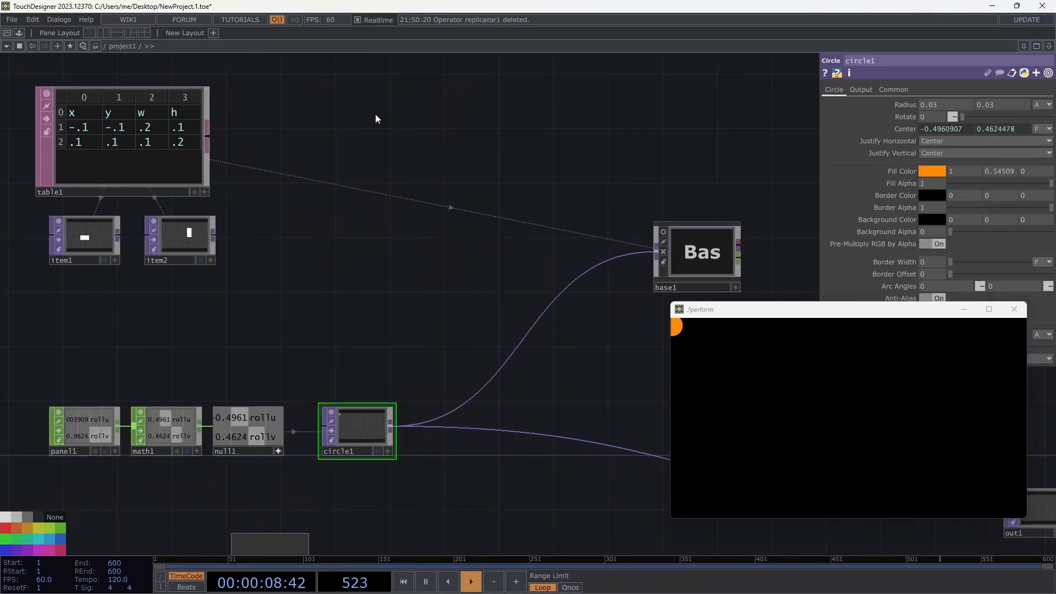
pyautogui.click(174, 247)
pyautogui.press('Delete')
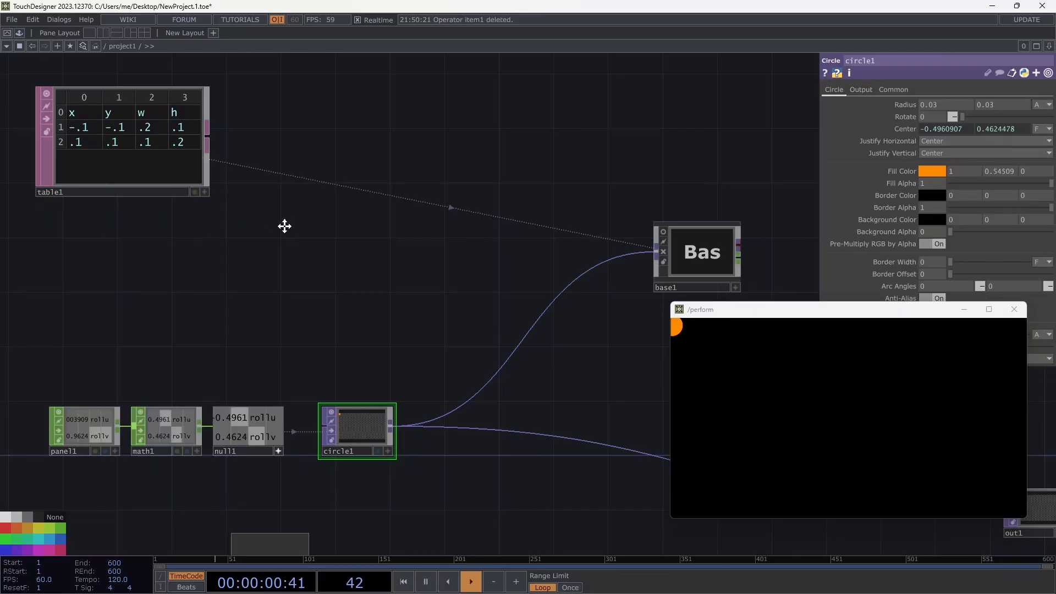
pyautogui.moveTo(285, 226); pyautogui.dragTo(258, 225)
pyautogui.moveTo(680, 257); pyautogui.dragTo(525, 148)
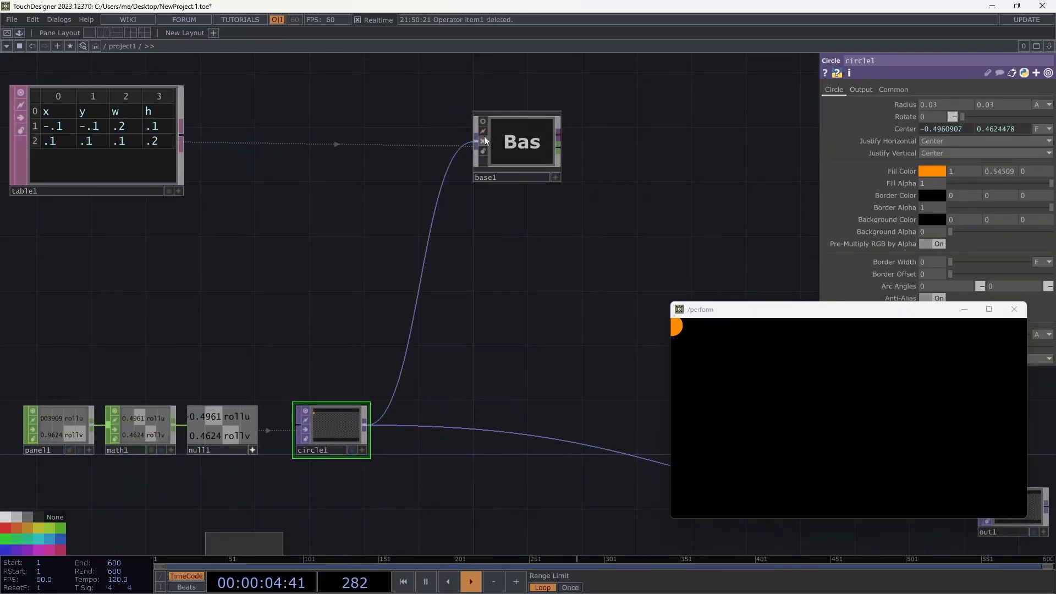
# Add a new replicator1 using table1 as its template and base1 as master.
pyautogui.press('Tab')
pyautogui.write('re')
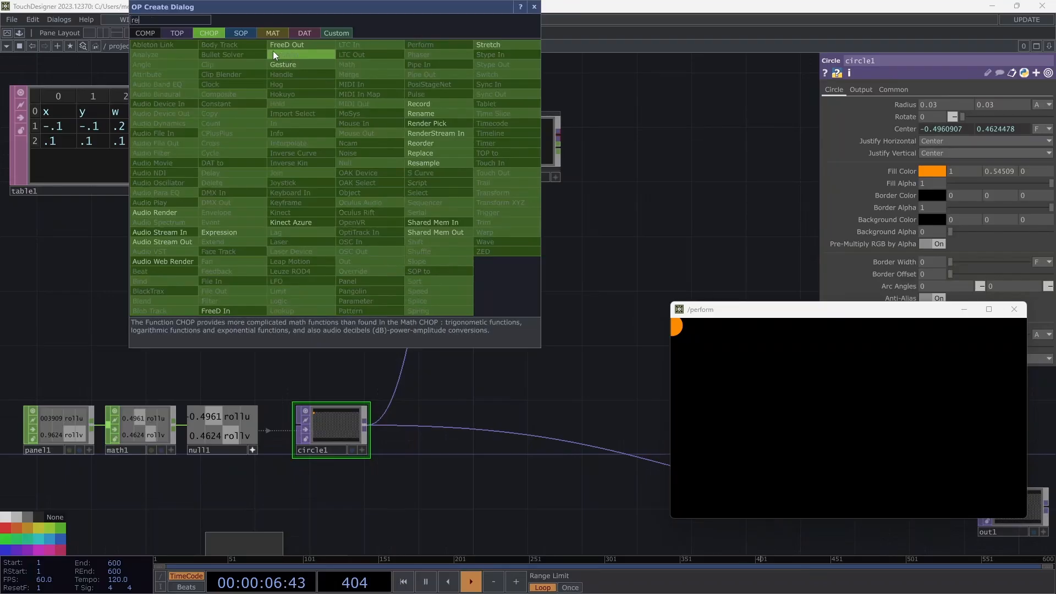
pyautogui.click(147, 34)
pyautogui.click(311, 104)
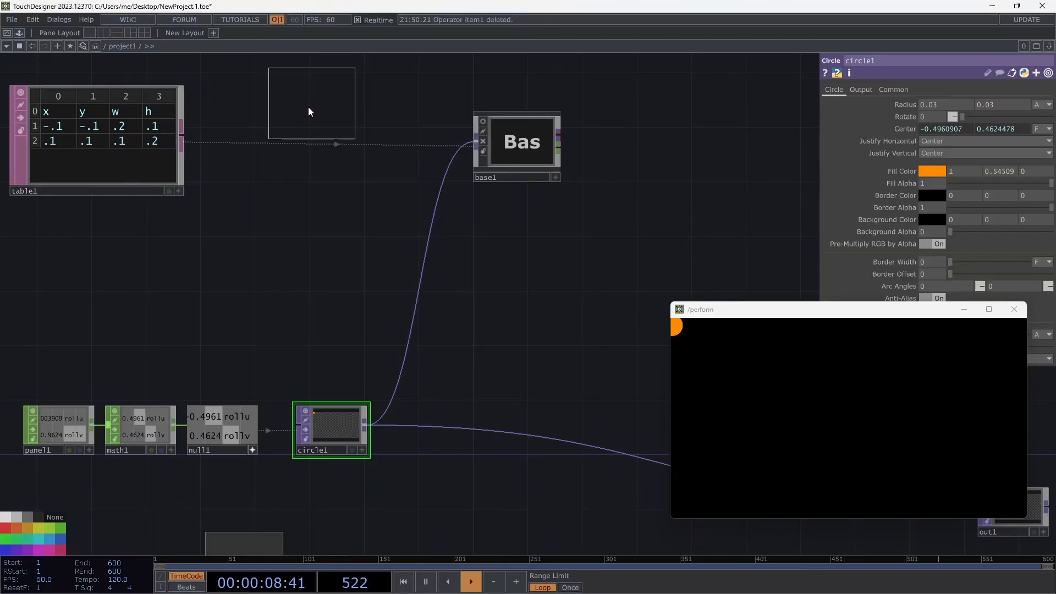
pyautogui.click(308, 112)
pyautogui.moveTo(176, 126); pyautogui.dragTo(313, 114)
pyautogui.moveTo(510, 142); pyautogui.dragTo(328, 106)
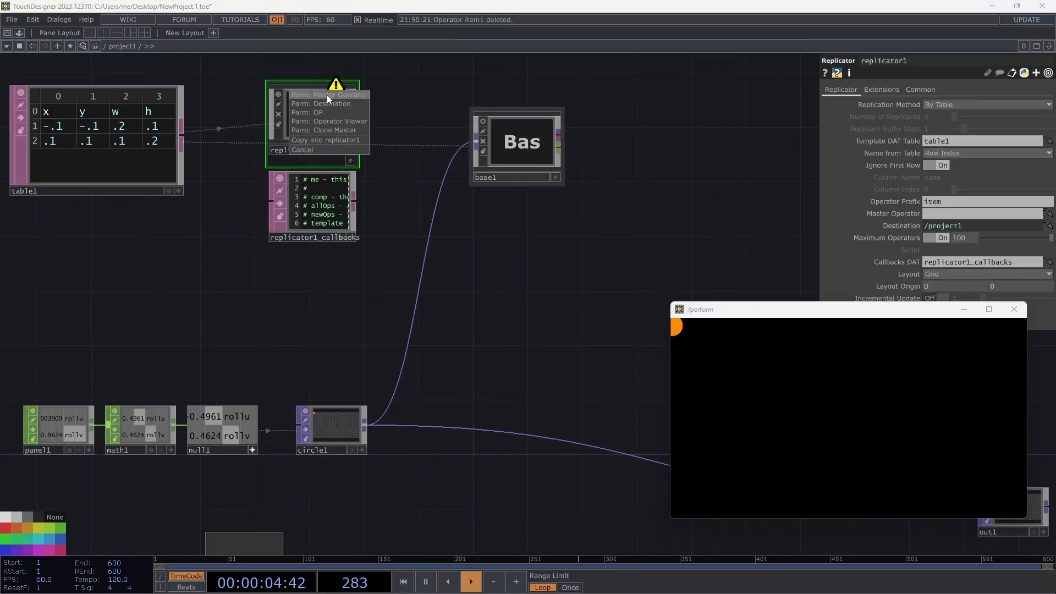
pyautogui.click(327, 95)
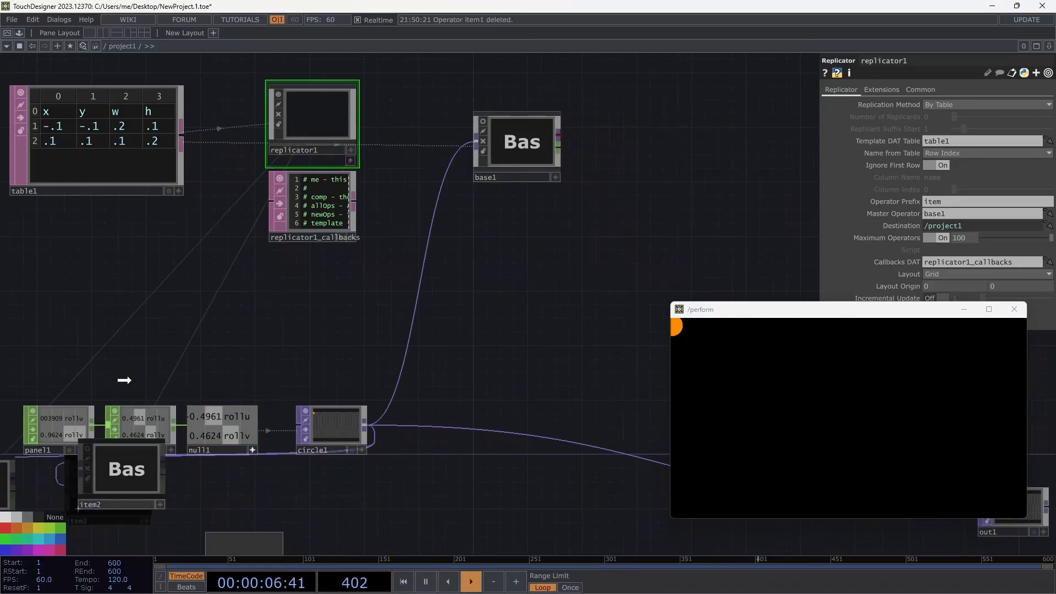
# Arrange item1 and item2 below the replicator and turn on both live previews.
pyautogui.moveTo(124, 381); pyautogui.dragTo(193, 292)
pyautogui.moveTo(5, 493); pyautogui.dragTo(98, 281)
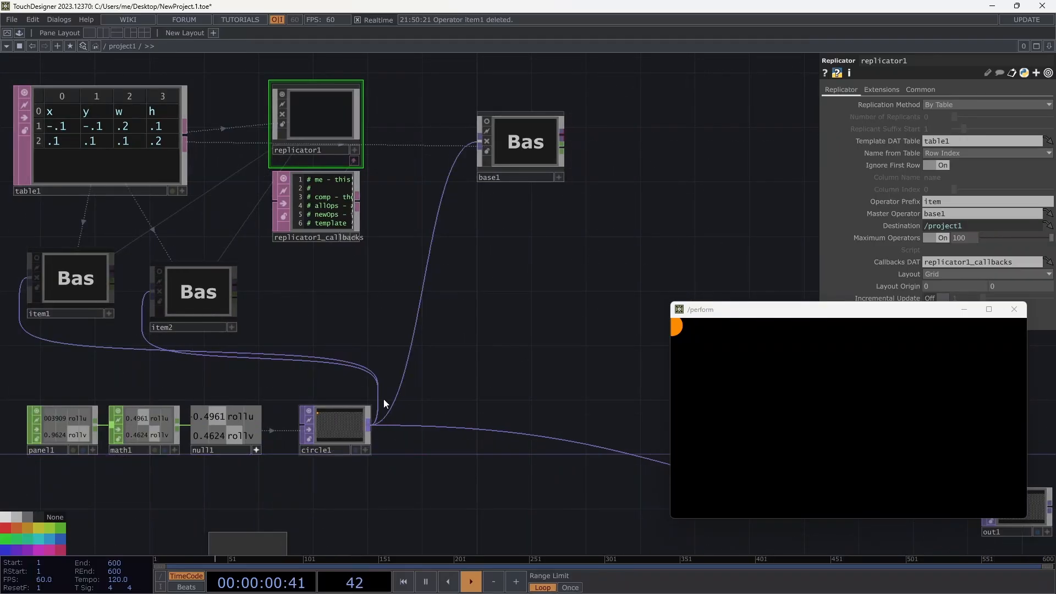
pyautogui.moveTo(269, 306); pyautogui.dragTo(303, 297)
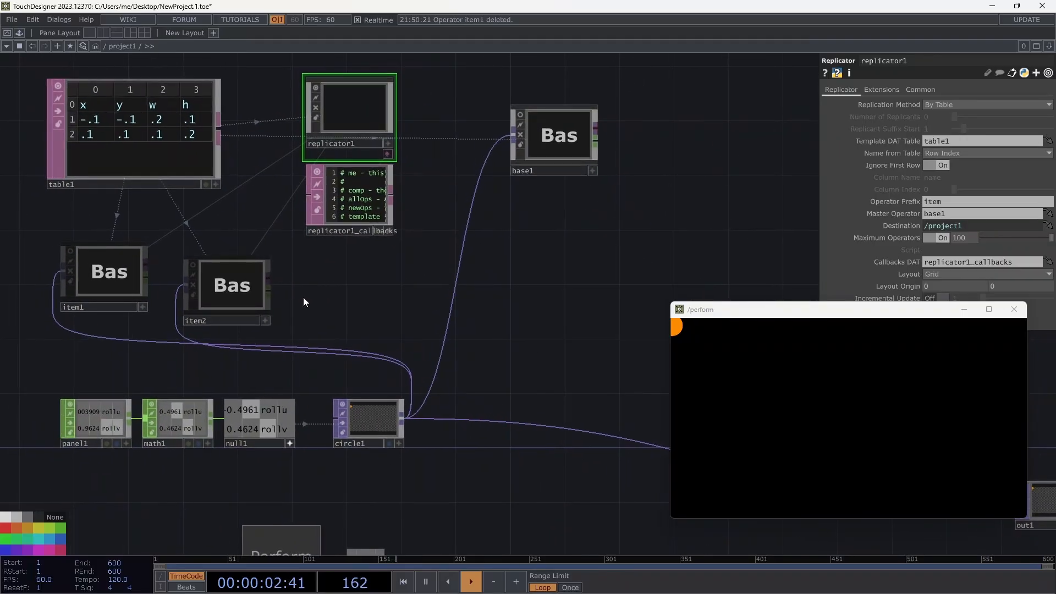
pyautogui.moveTo(122, 279); pyautogui.dragTo(82, 294)
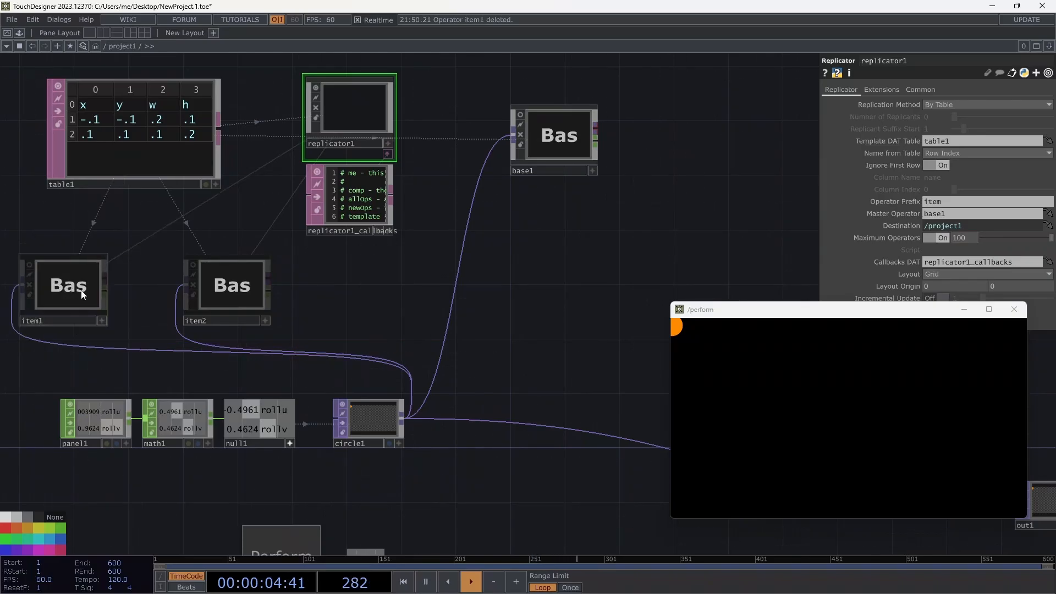
pyautogui.click(194, 266)
pyautogui.click(193, 266)
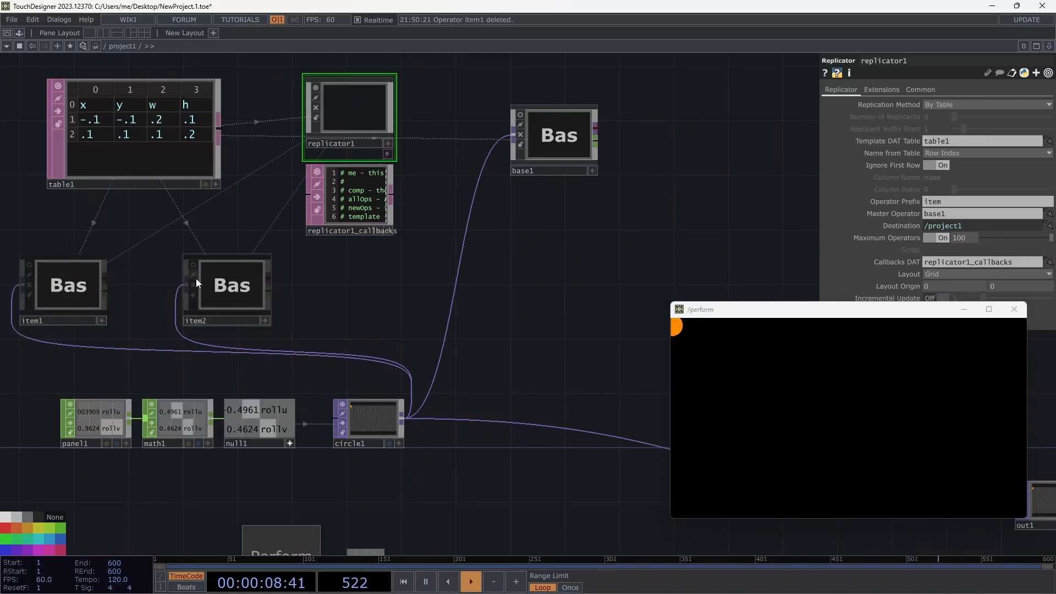
pyautogui.click(192, 267)
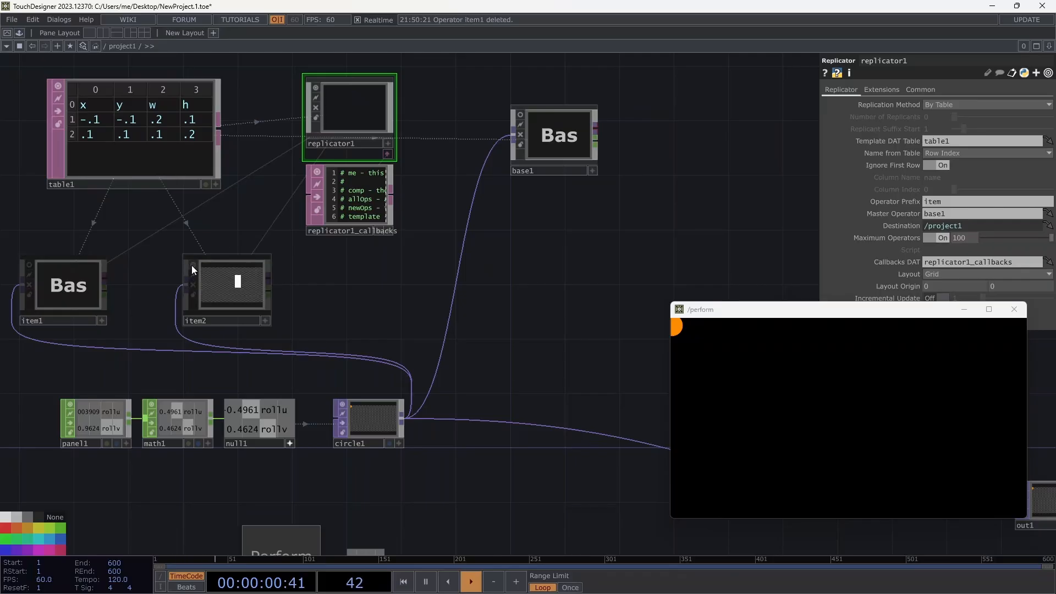
pyautogui.click(29, 265)
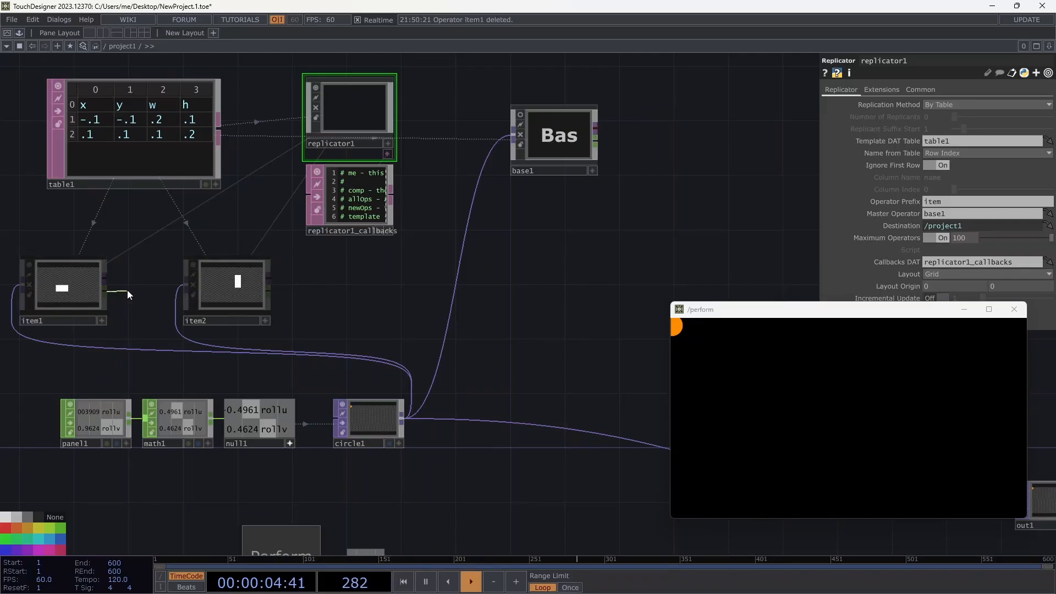
pyautogui.press('Tab')
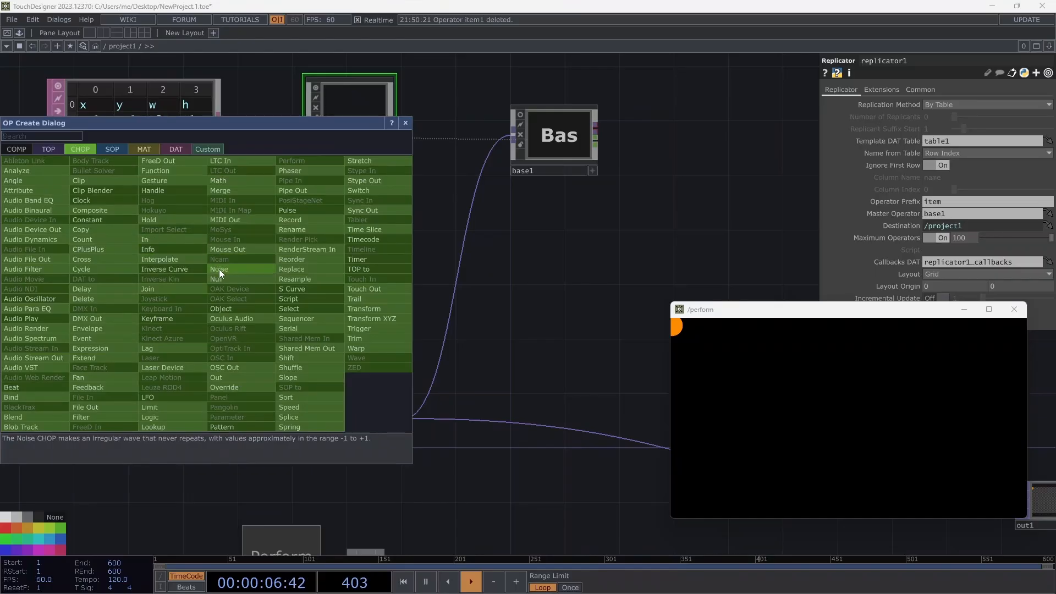
# Add shrunken Null CHOPs: null3 after item1 and null4 after item2.
pyautogui.click(219, 282)
pyautogui.click(154, 288)
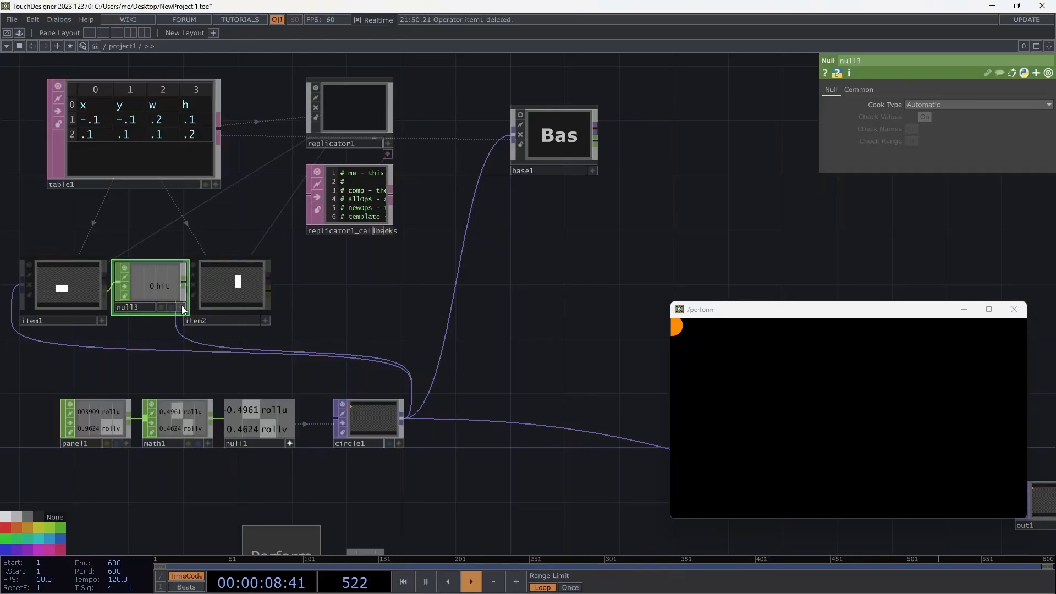
pyautogui.moveTo(187, 314); pyautogui.dragTo(157, 299)
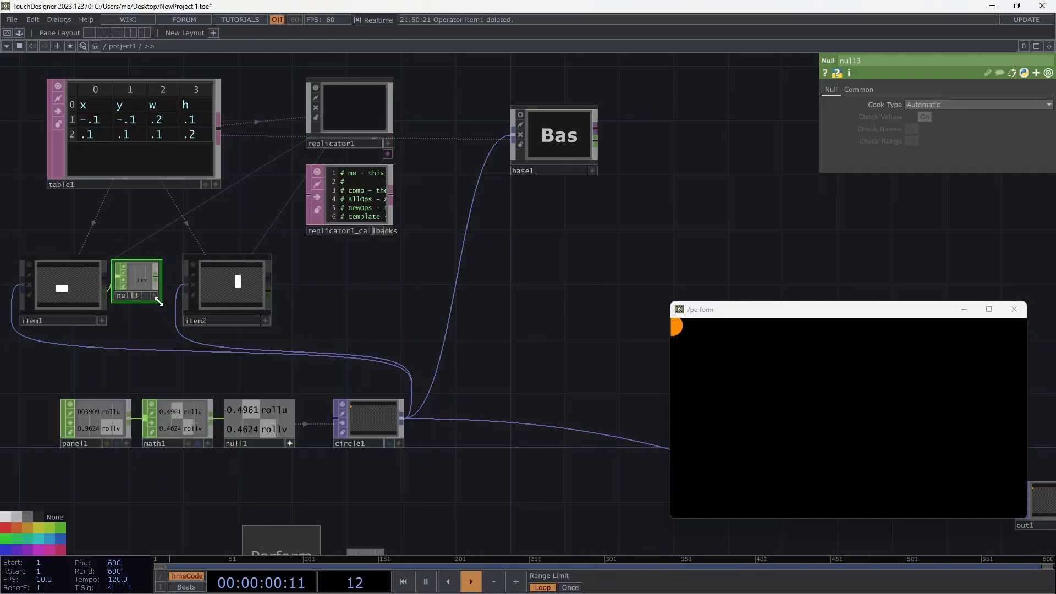
pyautogui.click(246, 292)
pyautogui.click(268, 289)
pyautogui.click(292, 289)
pyautogui.click(309, 282)
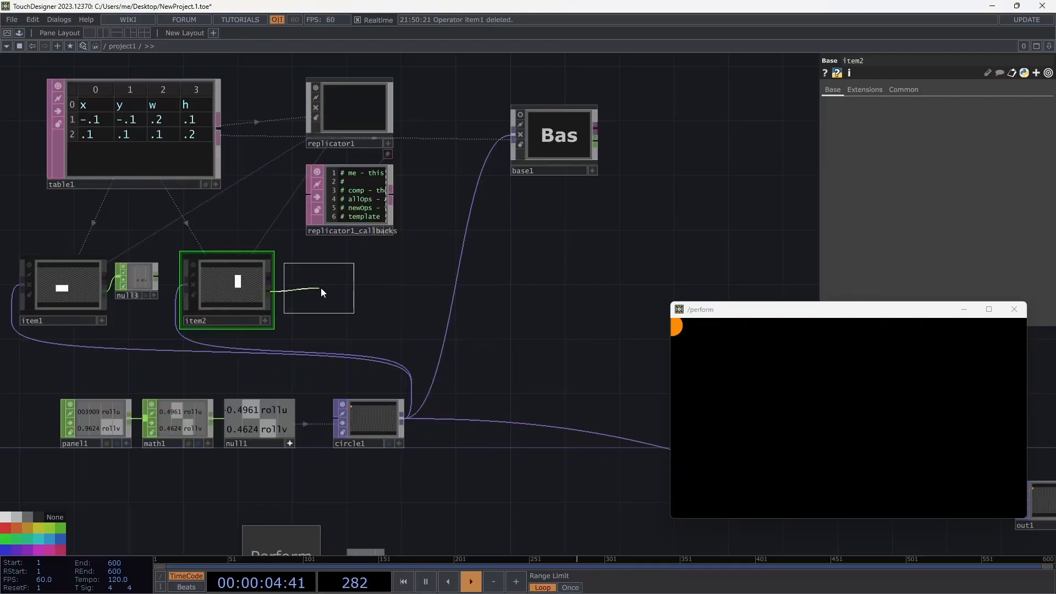
pyautogui.click(321, 288)
pyautogui.moveTo(350, 313); pyautogui.dragTo(325, 299)
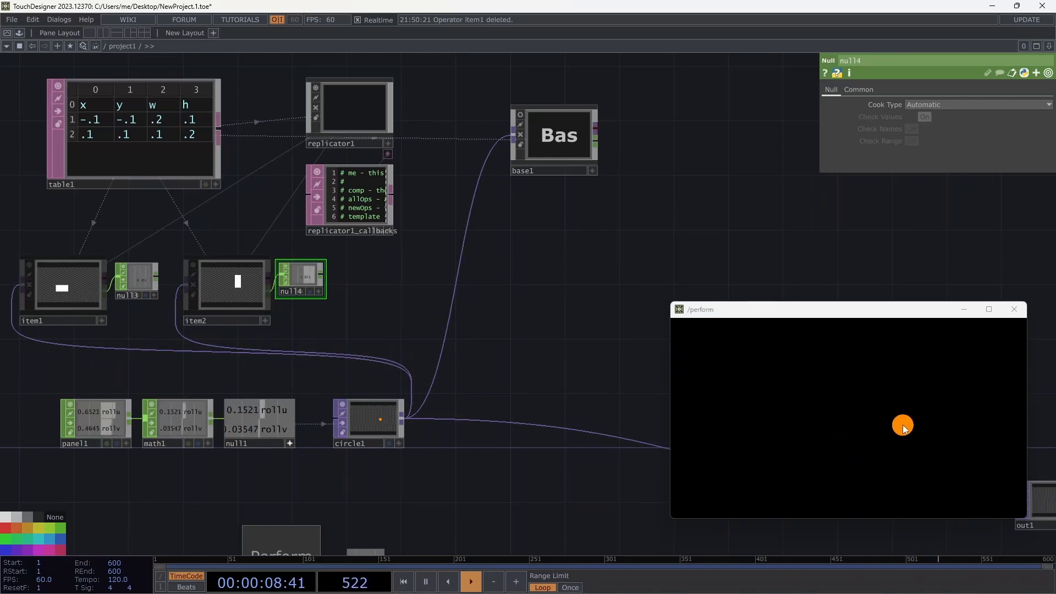
# Insert a Composite TOP, comp1, into the circle1-to-out1 wire and inspect its settings.
pyautogui.moveTo(738, 310); pyautogui.dragTo(765, 182)
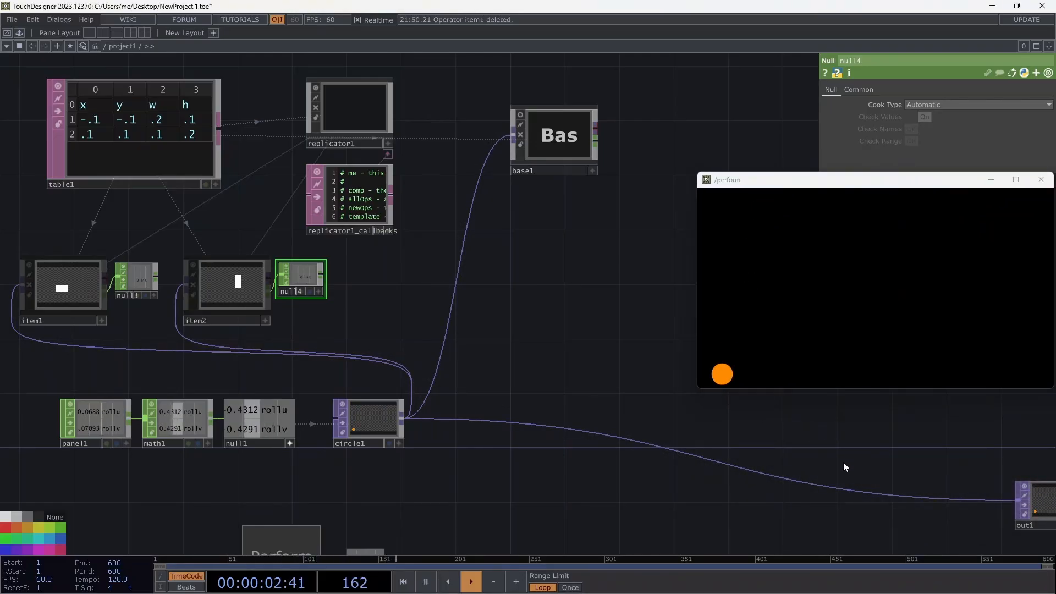
pyautogui.moveTo(1031, 500); pyautogui.dragTo(744, 426)
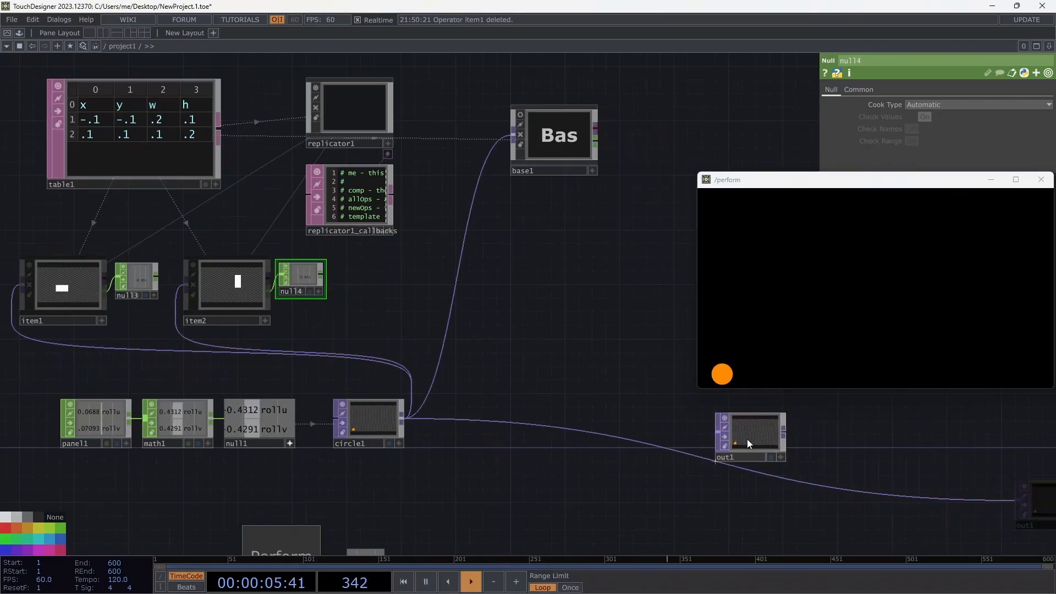
pyautogui.rightClick(606, 430)
pyautogui.click(617, 419)
pyautogui.write('c')
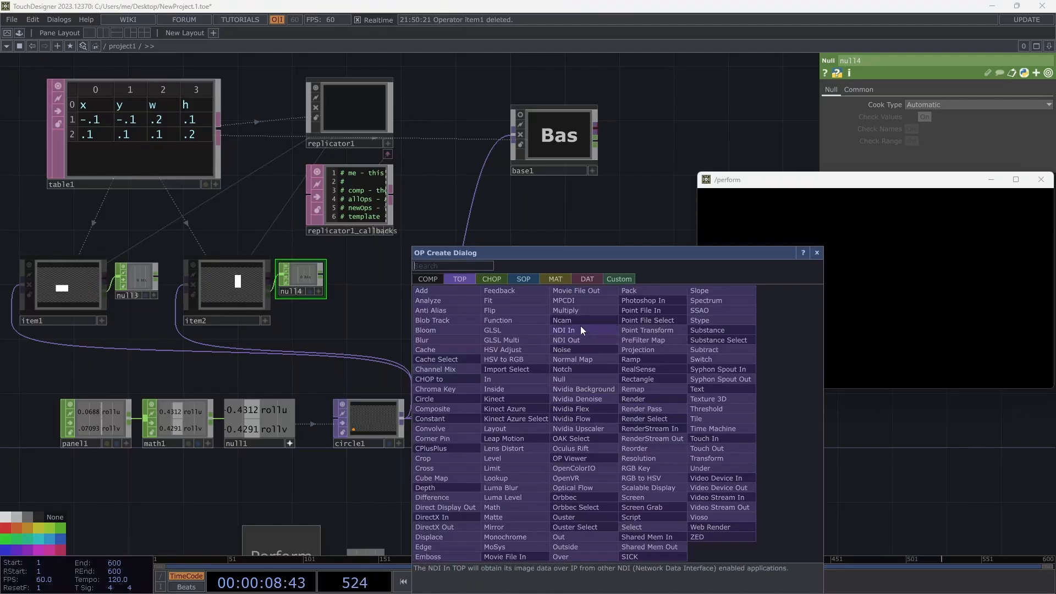
pyautogui.write('omp')
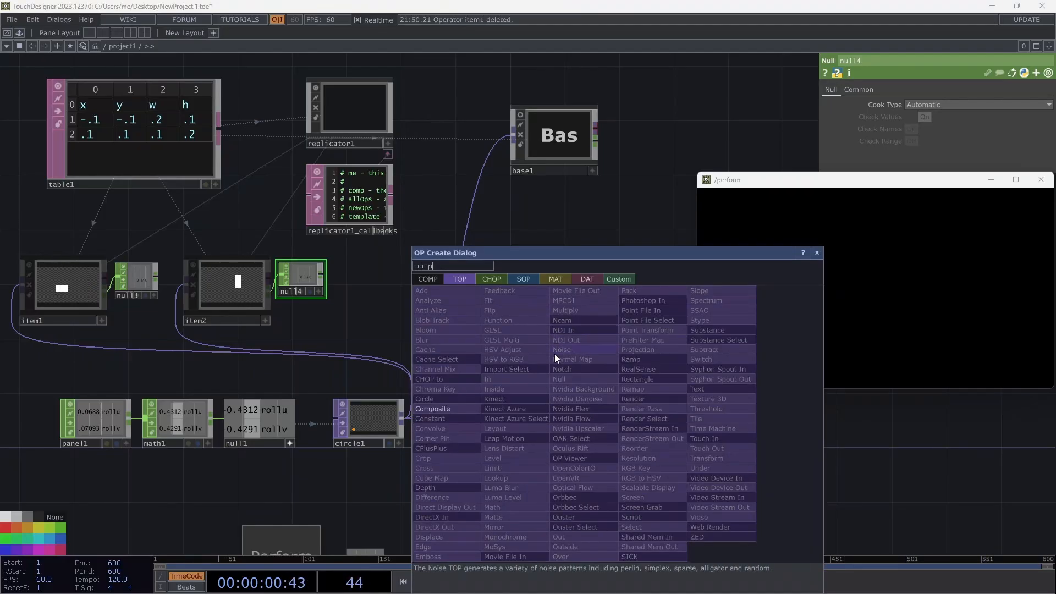
pyautogui.click(453, 409)
pyautogui.click(547, 384)
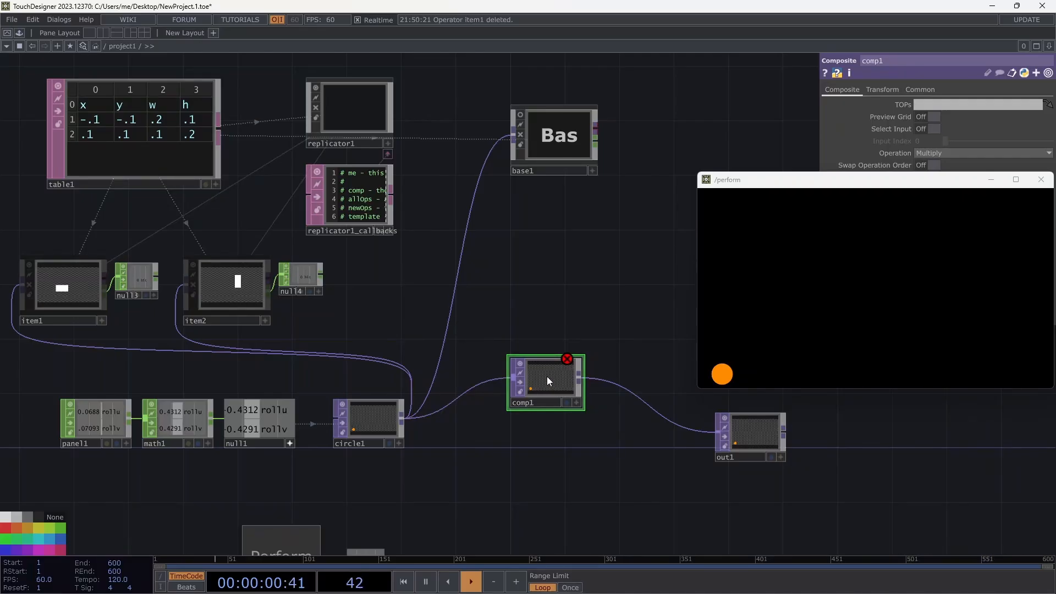
pyautogui.moveTo(543, 387); pyautogui.dragTo(557, 401)
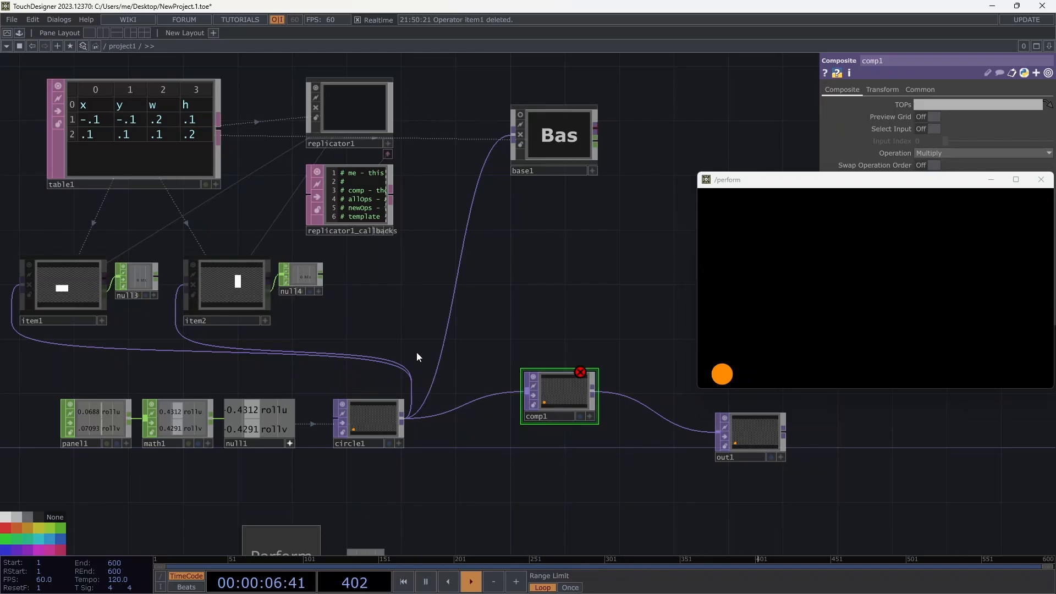
pyautogui.click(298, 267)
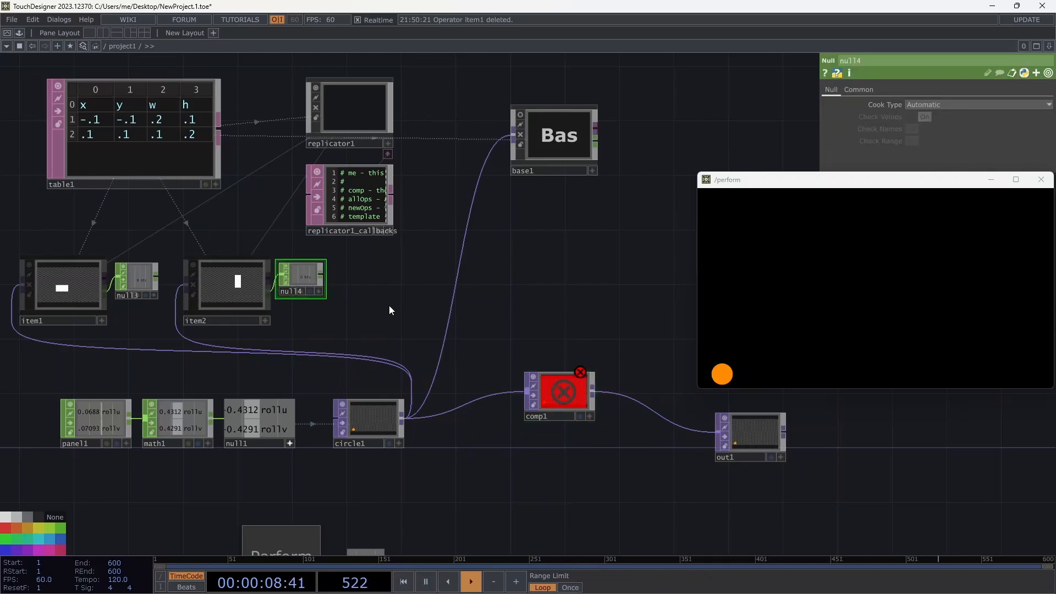
pyautogui.click(574, 389)
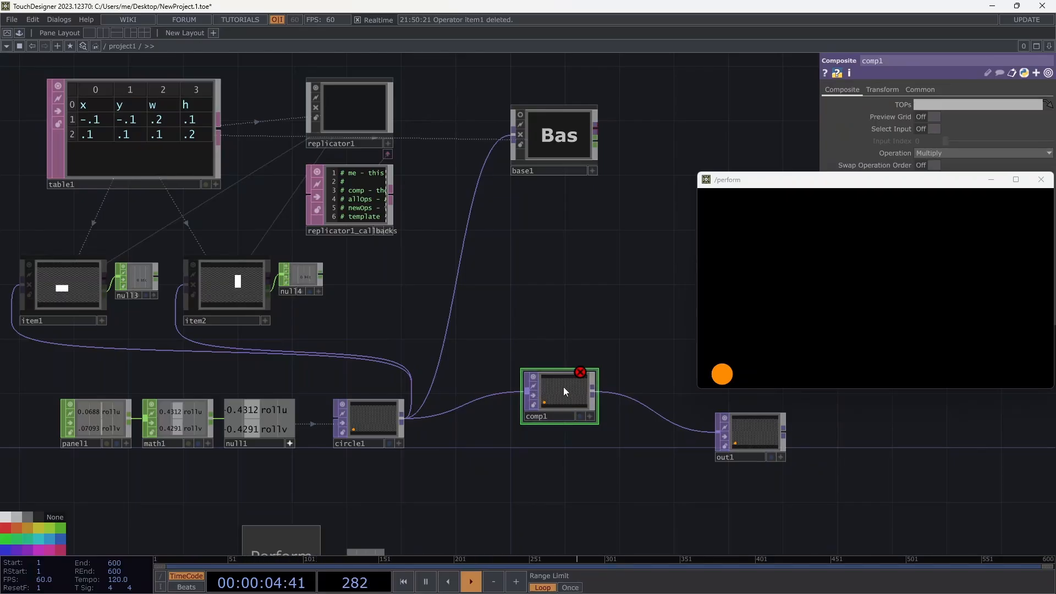
pyautogui.moveTo(840, 180); pyautogui.dragTo(845, 329)
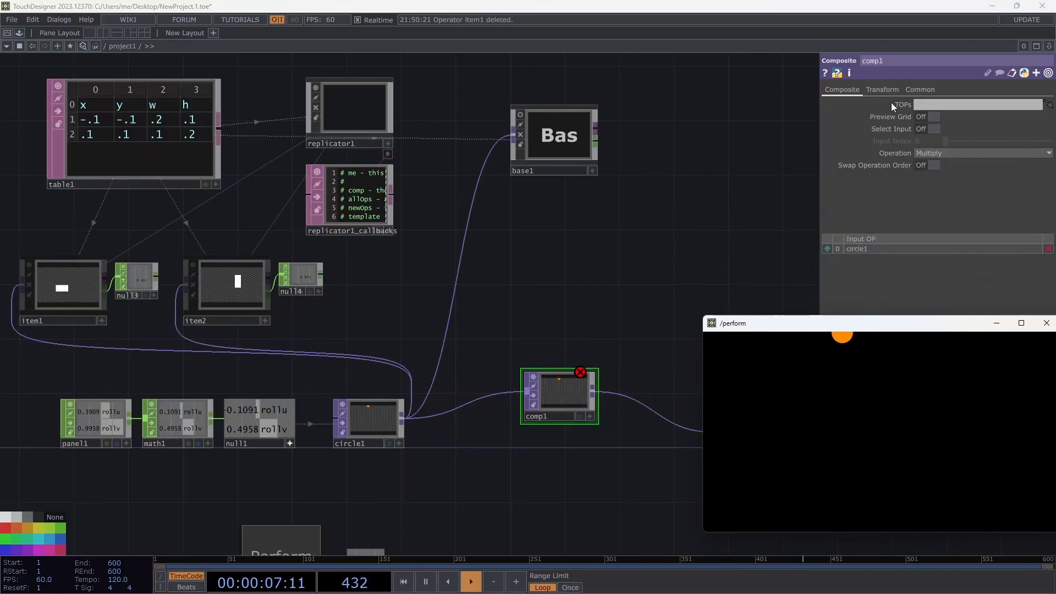
# Enter item* as comp1's TOPs list.
pyautogui.click(926, 108)
pyautogui.write('item')
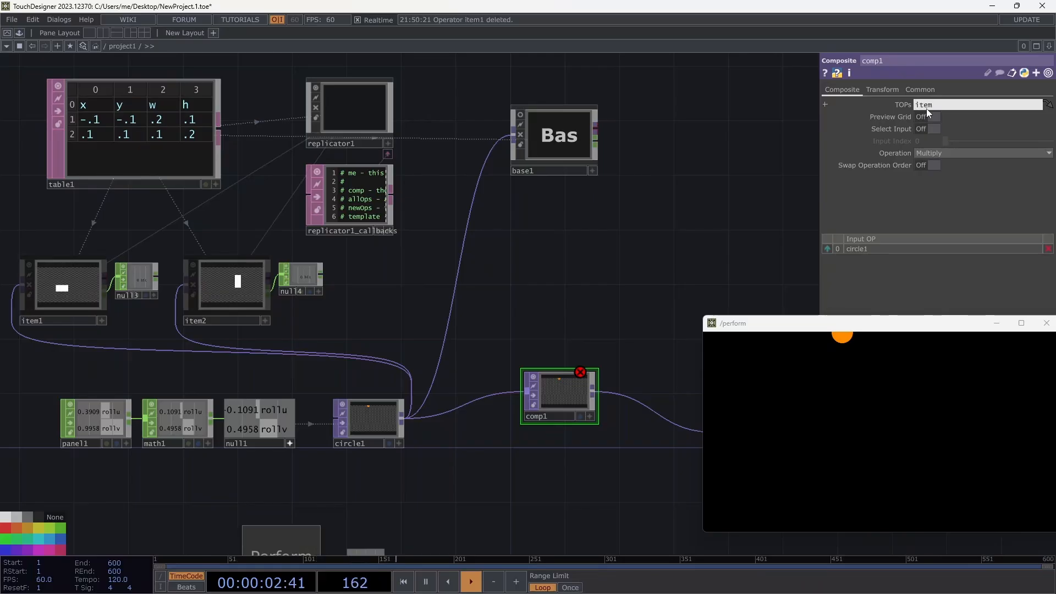
pyautogui.write('*')
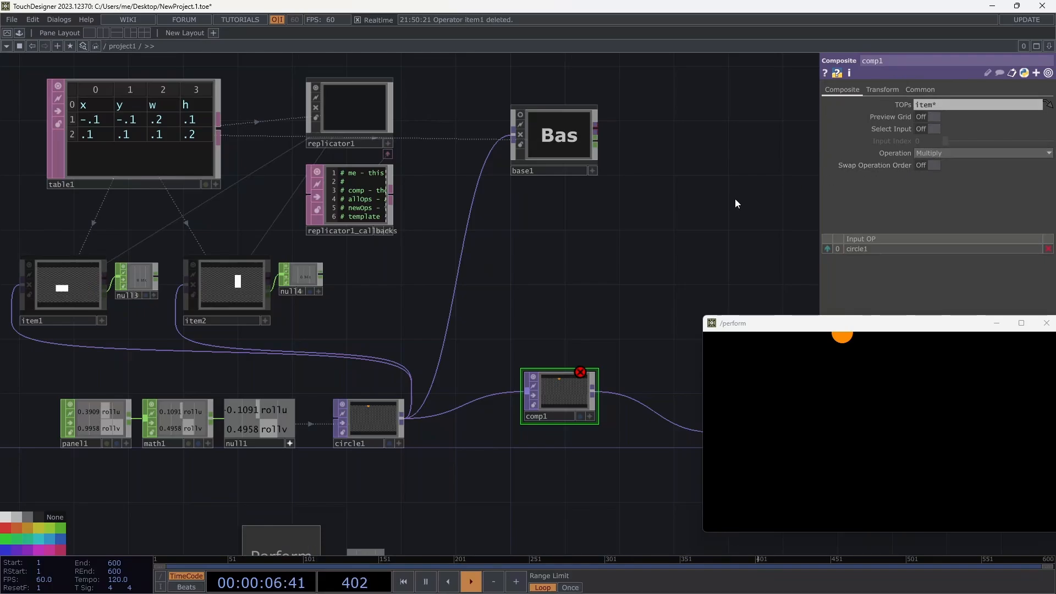
pyautogui.moveTo(656, 234); pyautogui.dragTo(541, 232)
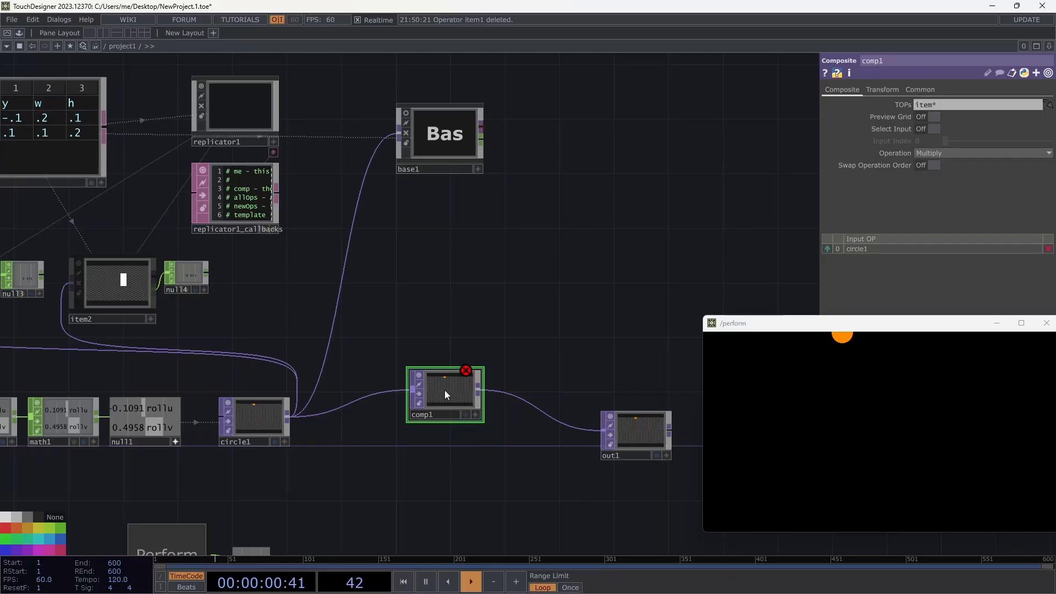
# Set comp1's Operation to Over (after briefly trying Add), then reselect the item* text.
pyautogui.click(959, 155)
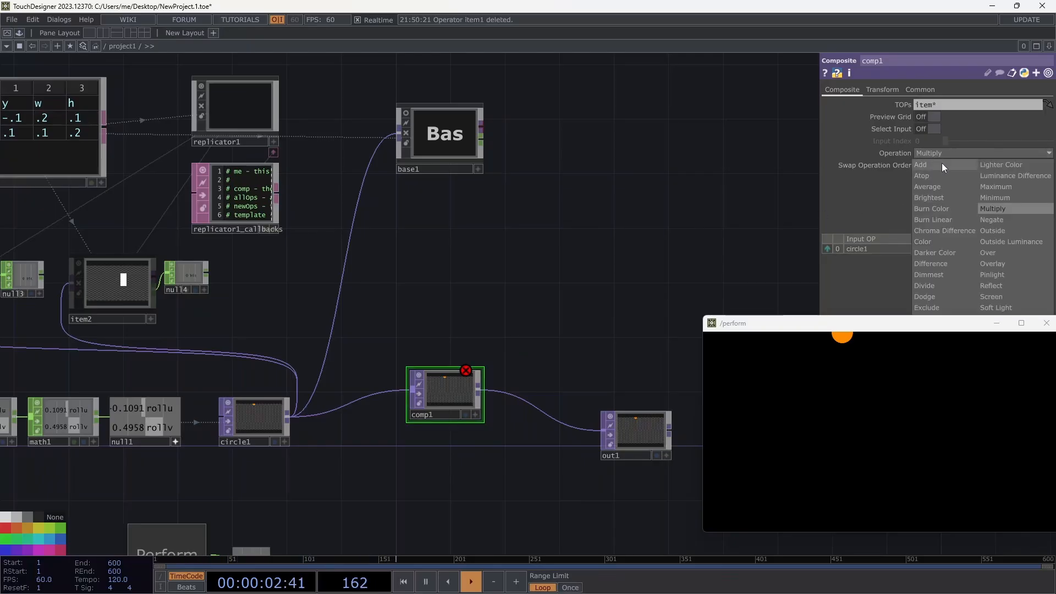
pyautogui.click(941, 163)
pyautogui.click(960, 156)
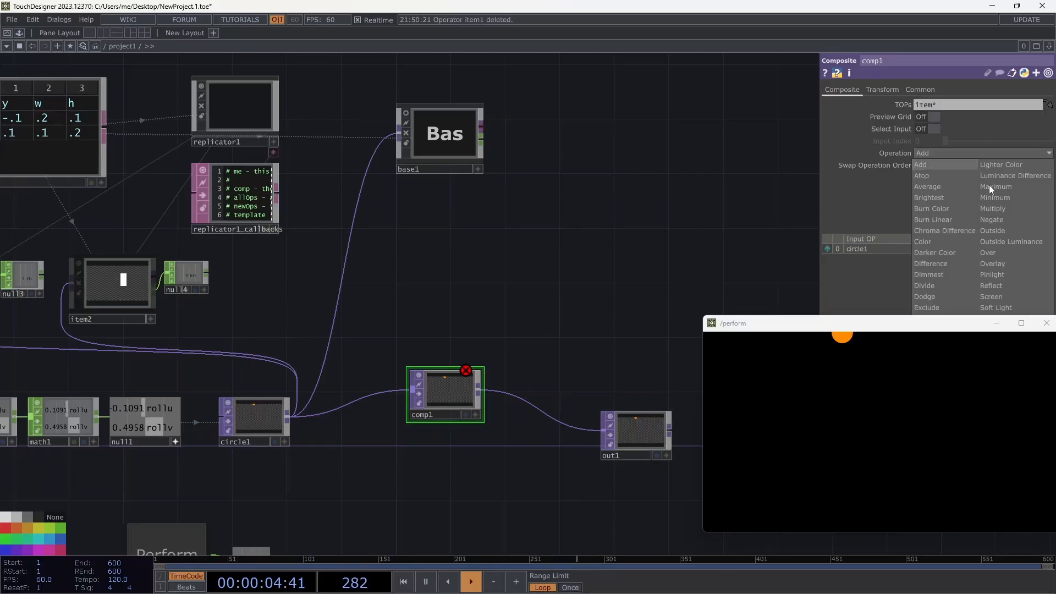
pyautogui.click(1008, 252)
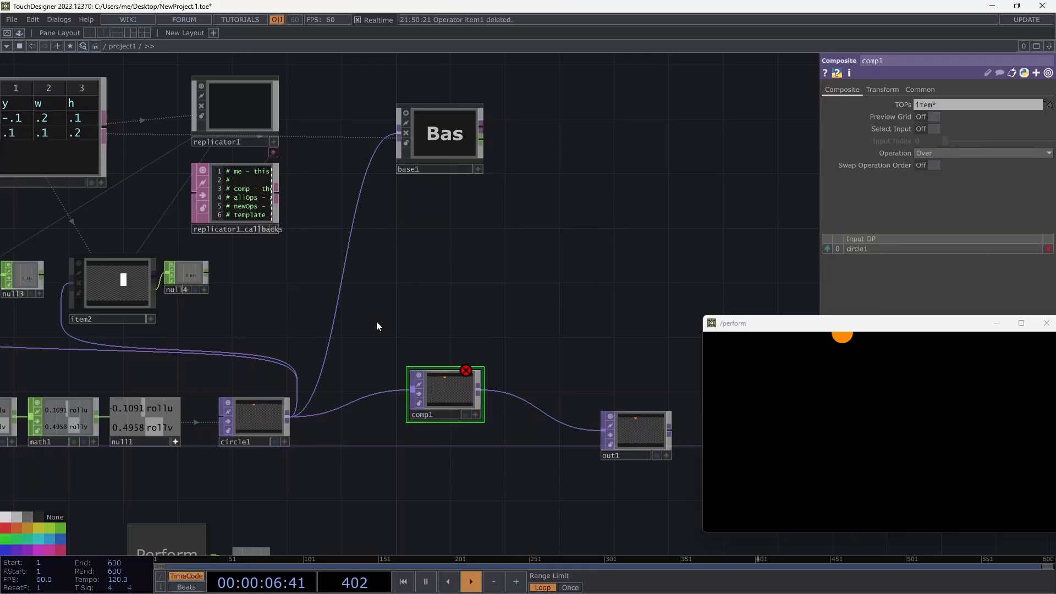
pyautogui.click(951, 105)
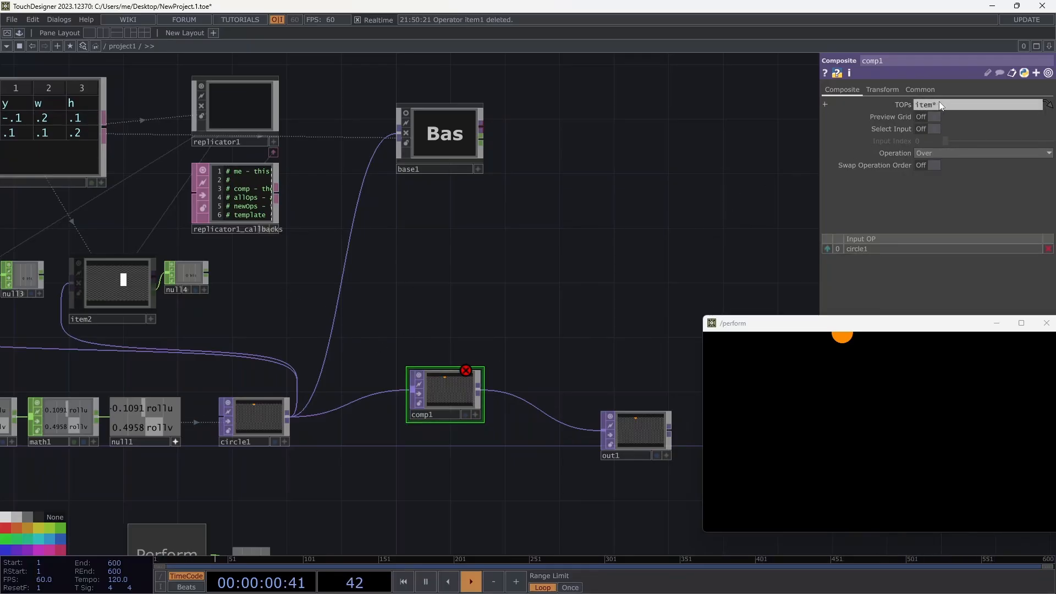
pyautogui.moveTo(947, 107); pyautogui.dragTo(909, 110)
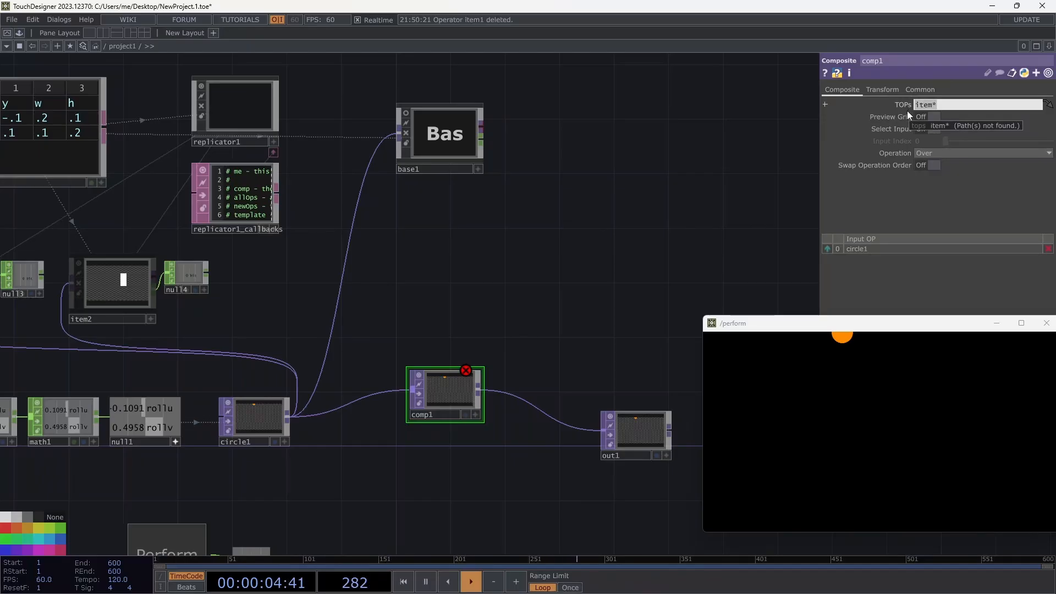
pyautogui.moveTo(567, 251); pyautogui.dragTo(593, 252)
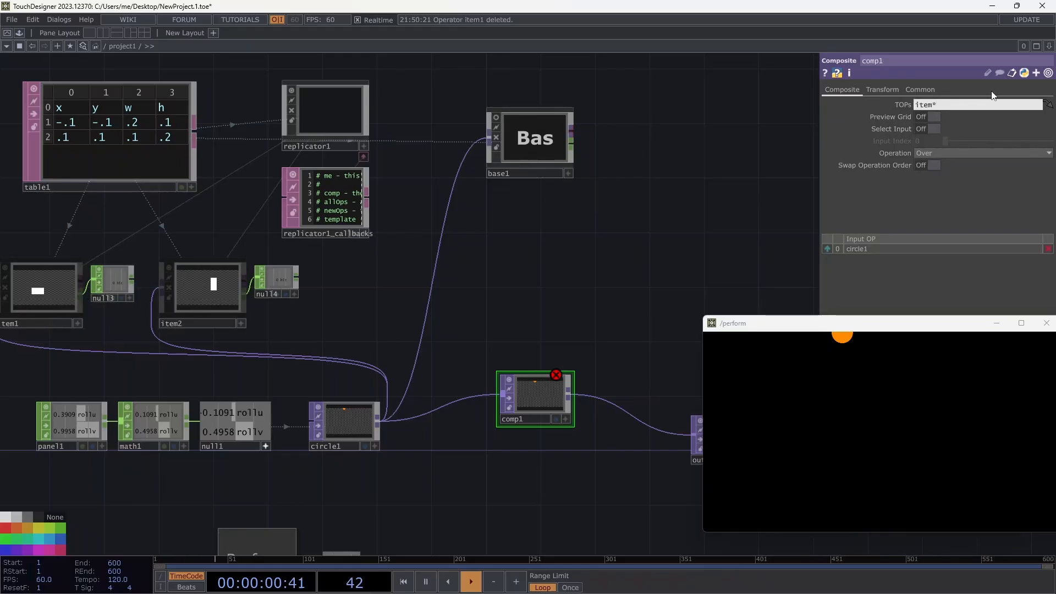
# Clear the item* pattern so comp1's TOPs list is empty.
pyautogui.click(947, 109)
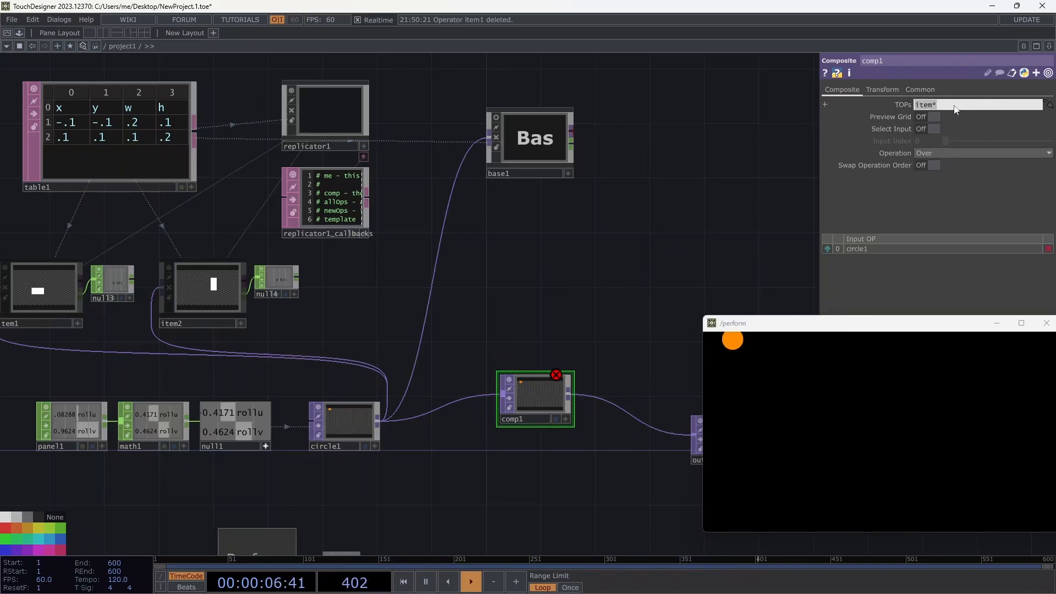
pyautogui.press('BackSpace')
pyautogui.click(746, 170)
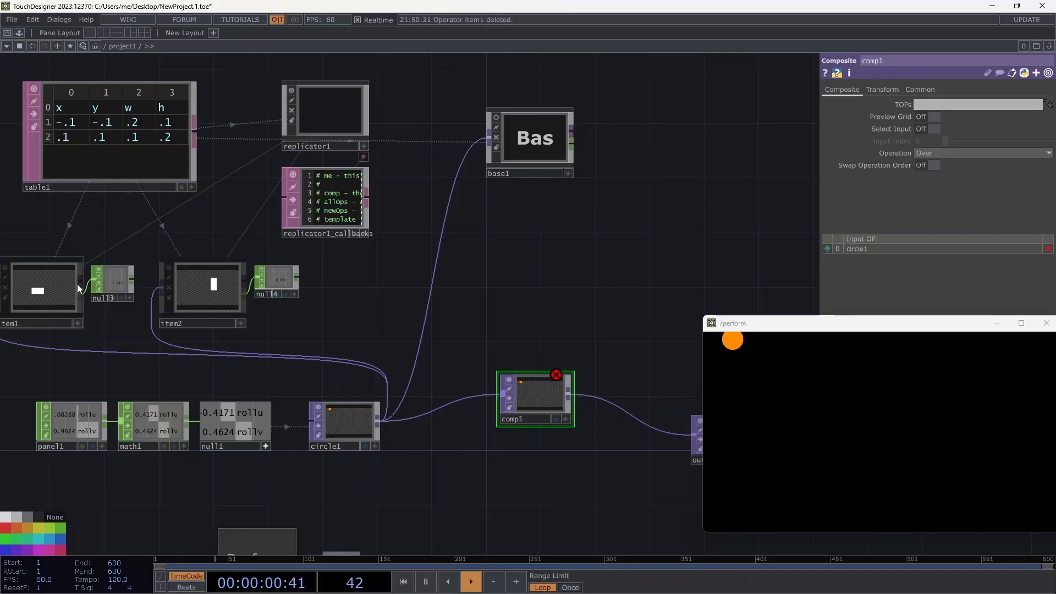
# Wire item1's and item2's outputs into comp1's input.
pyautogui.moveTo(82, 282); pyautogui.dragTo(498, 385)
pyautogui.moveTo(80, 280); pyautogui.dragTo(499, 402)
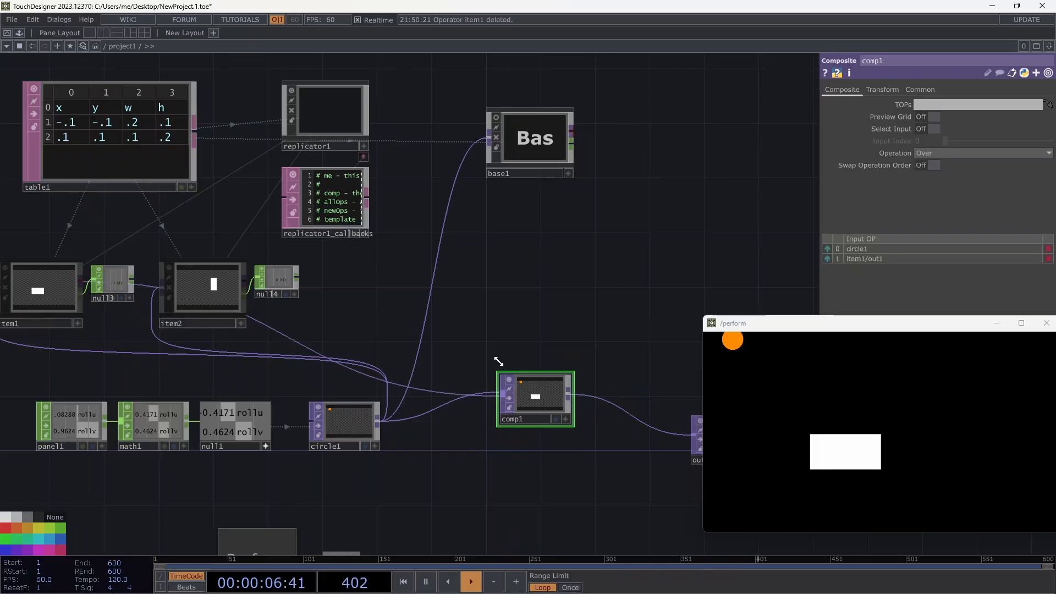
pyautogui.moveTo(244, 279); pyautogui.dragTo(504, 406)
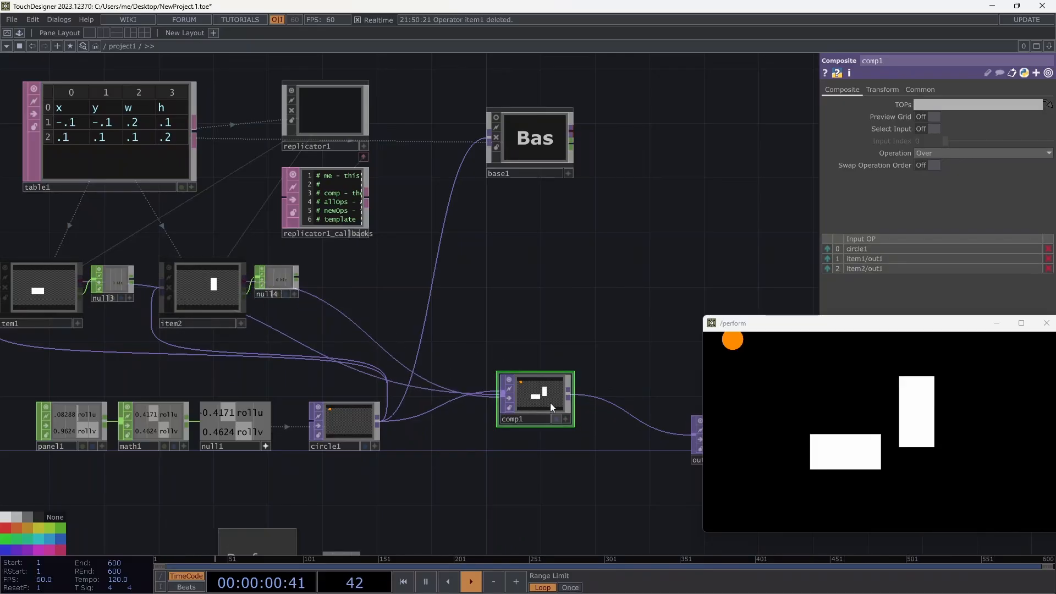
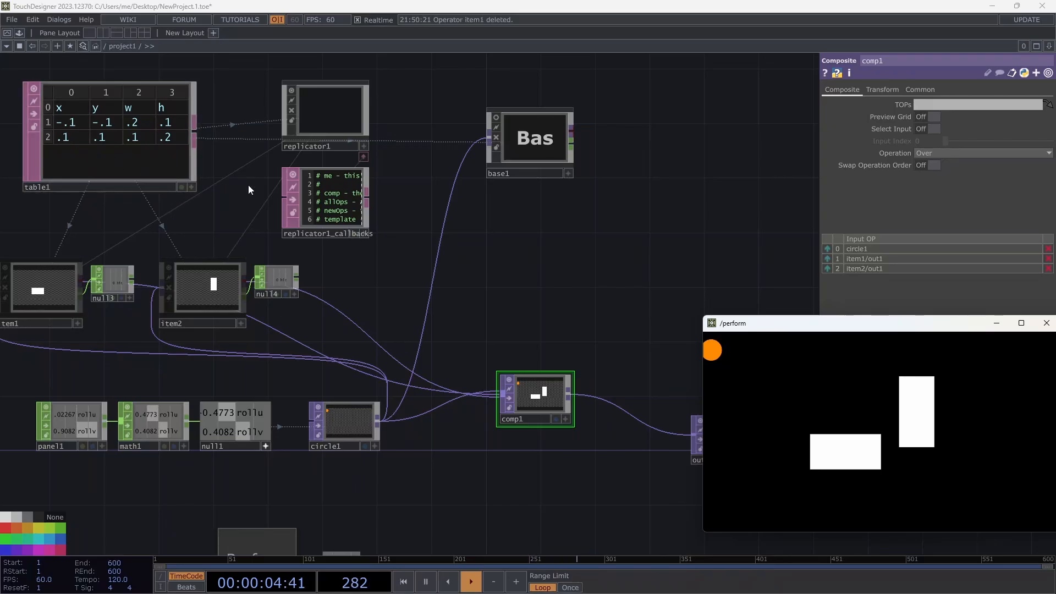
# Inspect the replicator's settings and null4's settings.
pyautogui.click(326, 118)
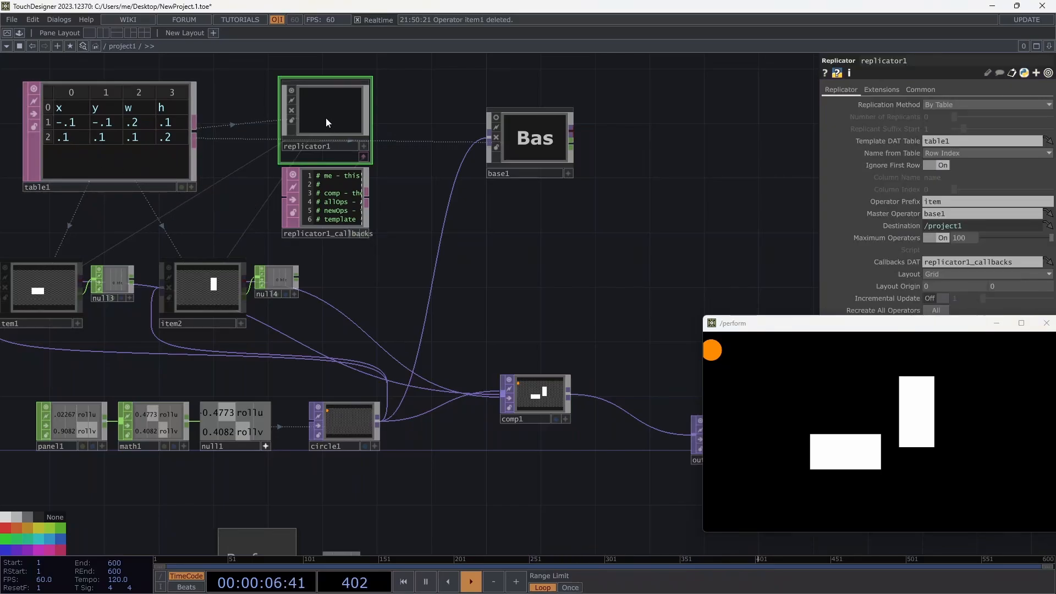
pyautogui.moveTo(896, 320); pyautogui.dragTo(874, 309)
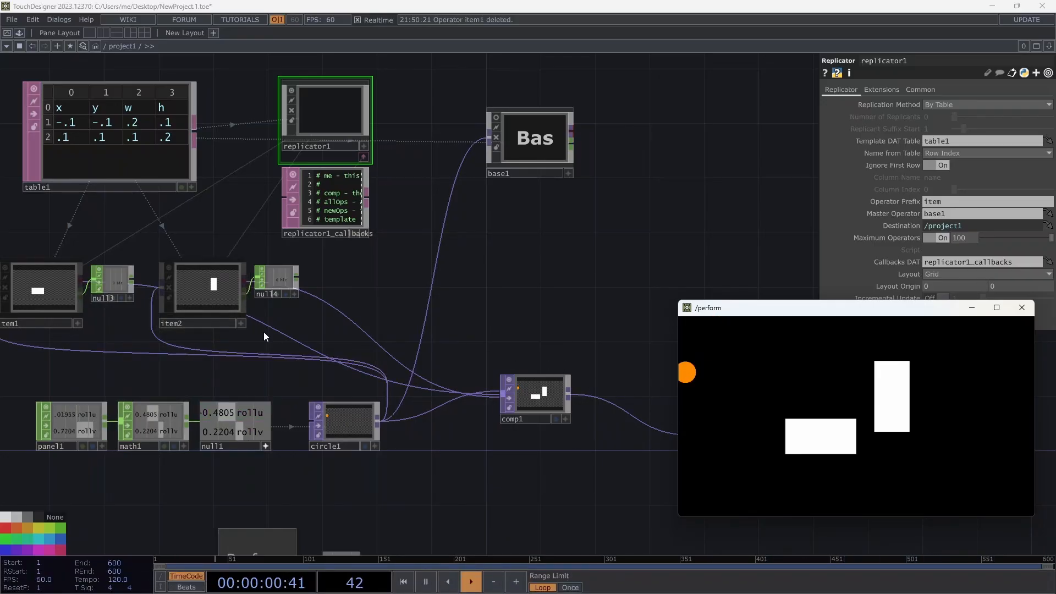
pyautogui.click(275, 280)
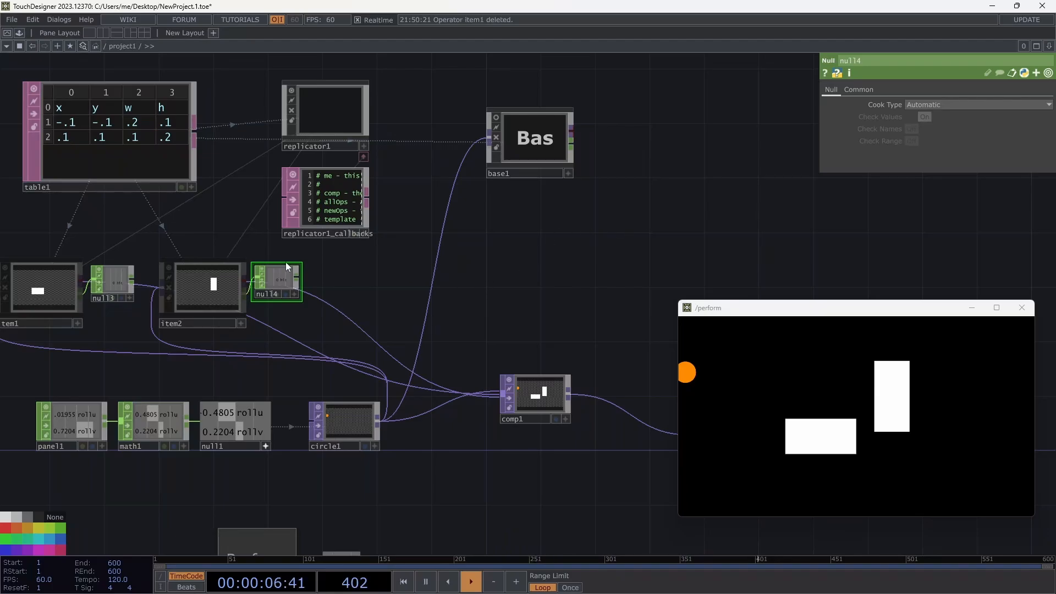
# Delete null3 and null4 so item1 and item2 connect straight to comp1.
pyautogui.click(105, 288)
pyautogui.click(99, 289)
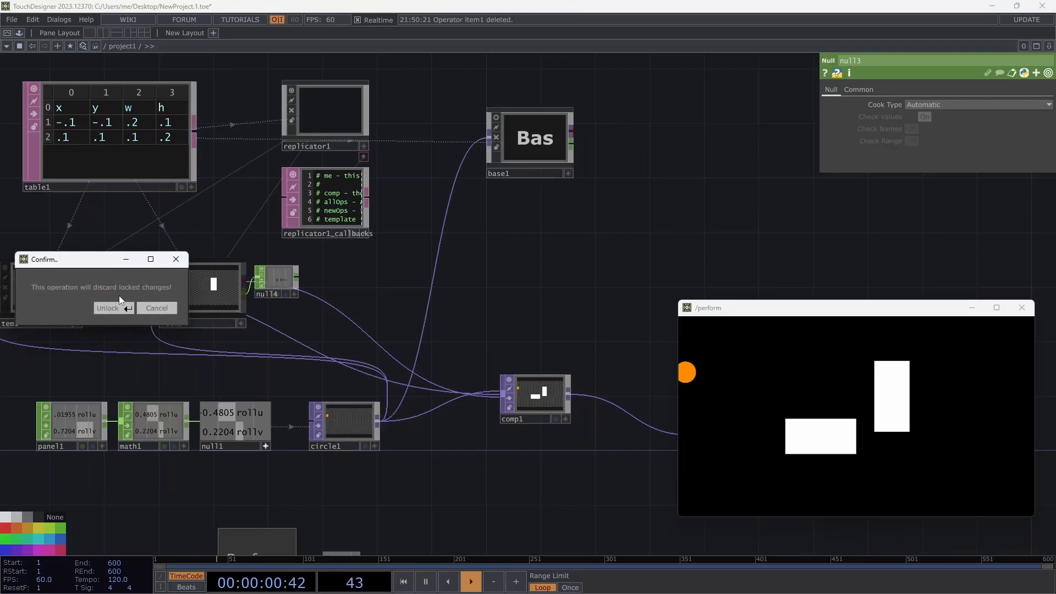
pyautogui.click(156, 308)
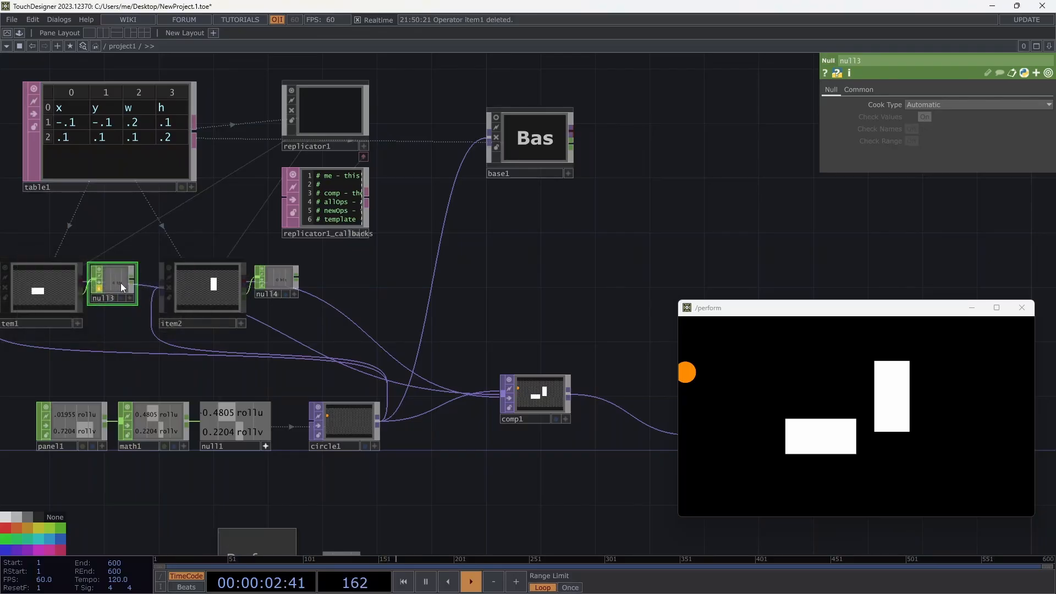
pyautogui.press('Delete')
pyautogui.click(272, 277)
pyautogui.press('Delete')
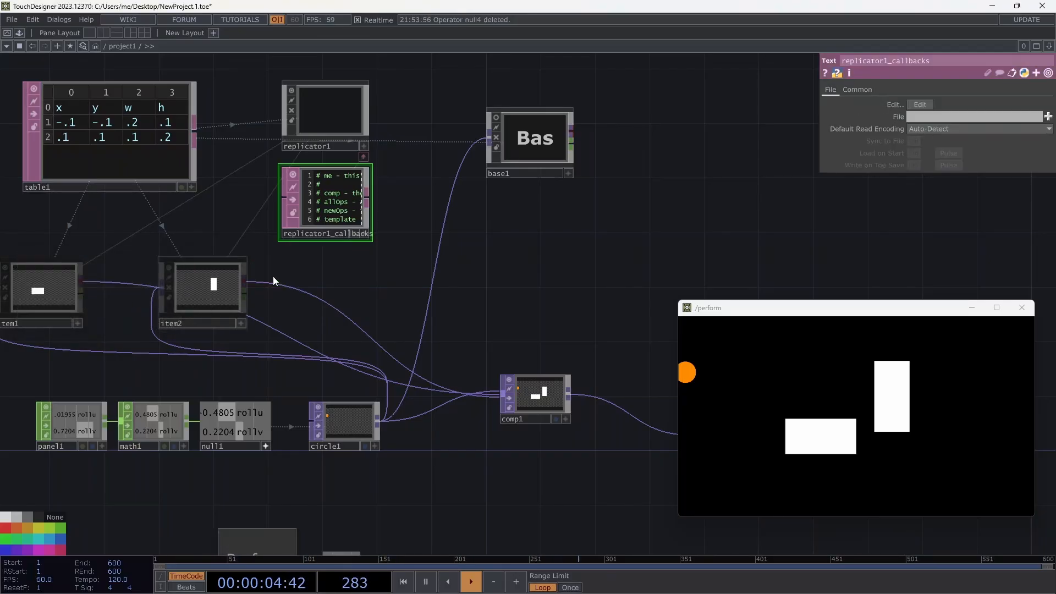
pyautogui.moveTo(111, 300); pyautogui.dragTo(136, 288)
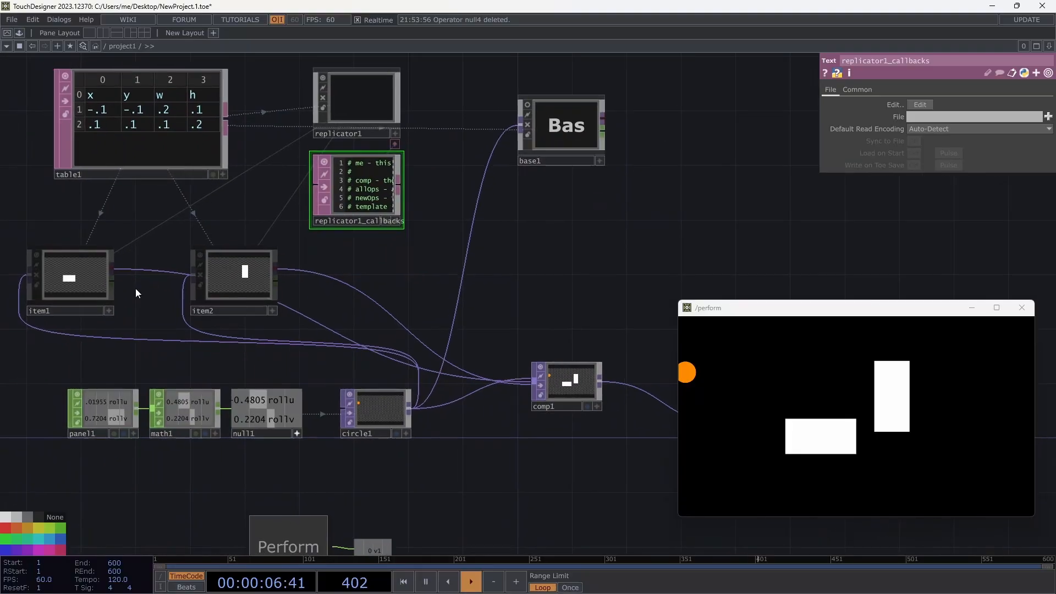
# Dive inside the item1 replicant to view its operators.
pyautogui.click(93, 278)
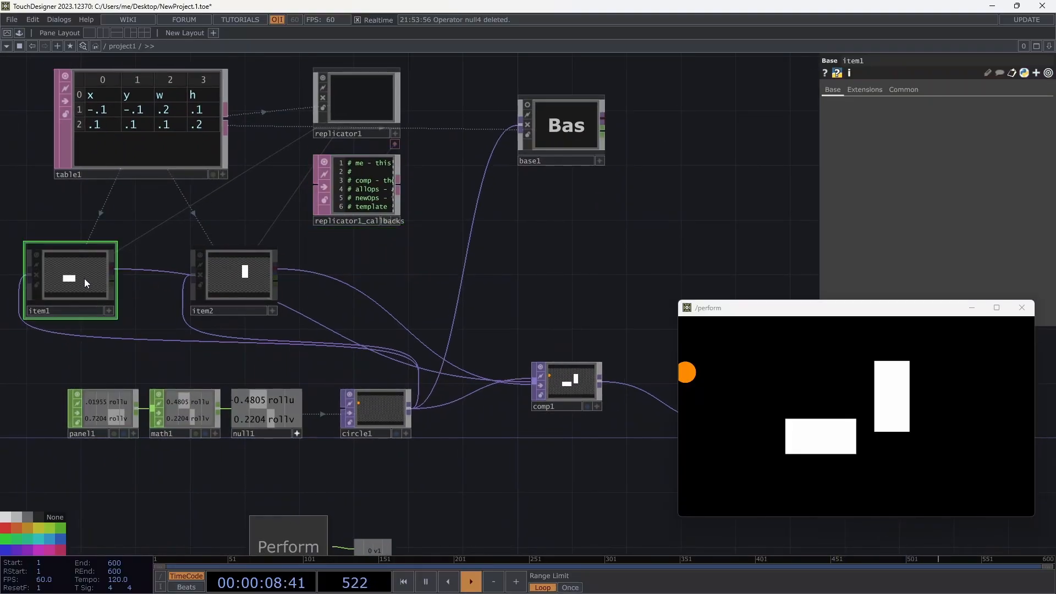
pyautogui.press('i')
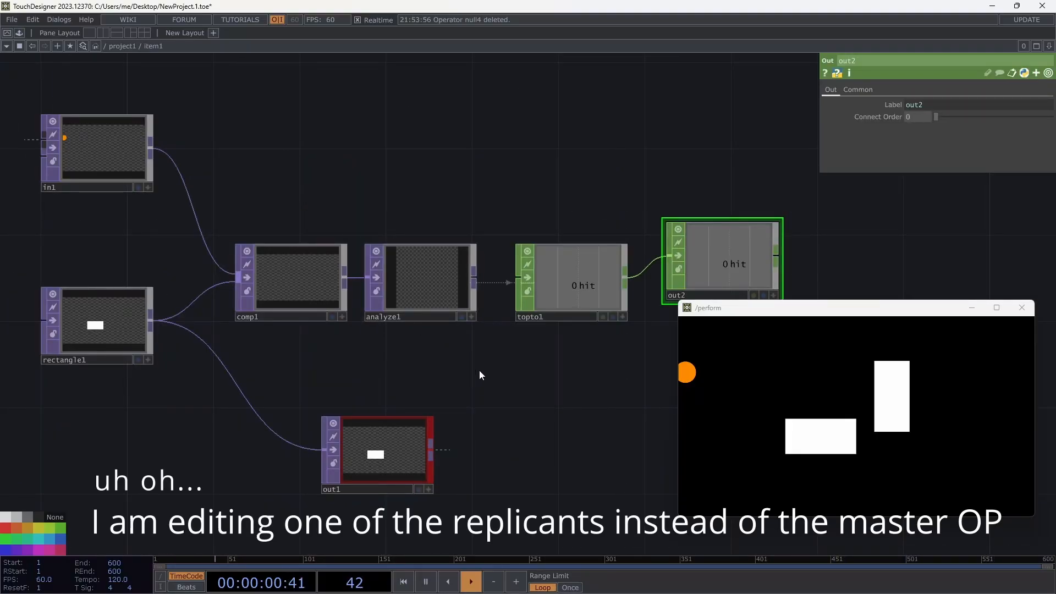
pyautogui.moveTo(450, 358); pyautogui.dragTo(394, 312)
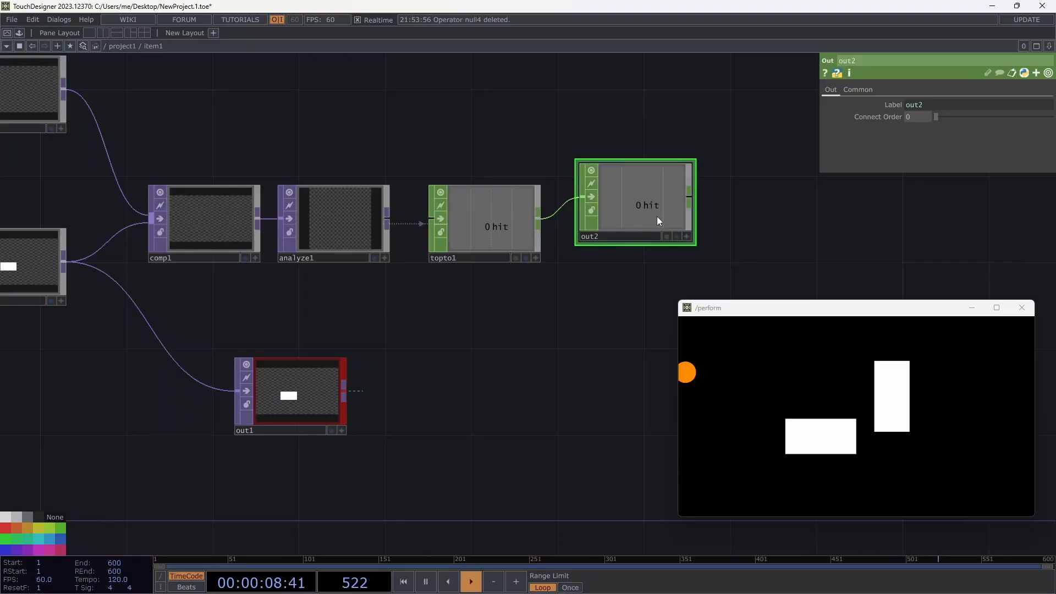
# Start a new wire from topto1's output to bring up the CHOP operator list.
pyautogui.click(522, 229)
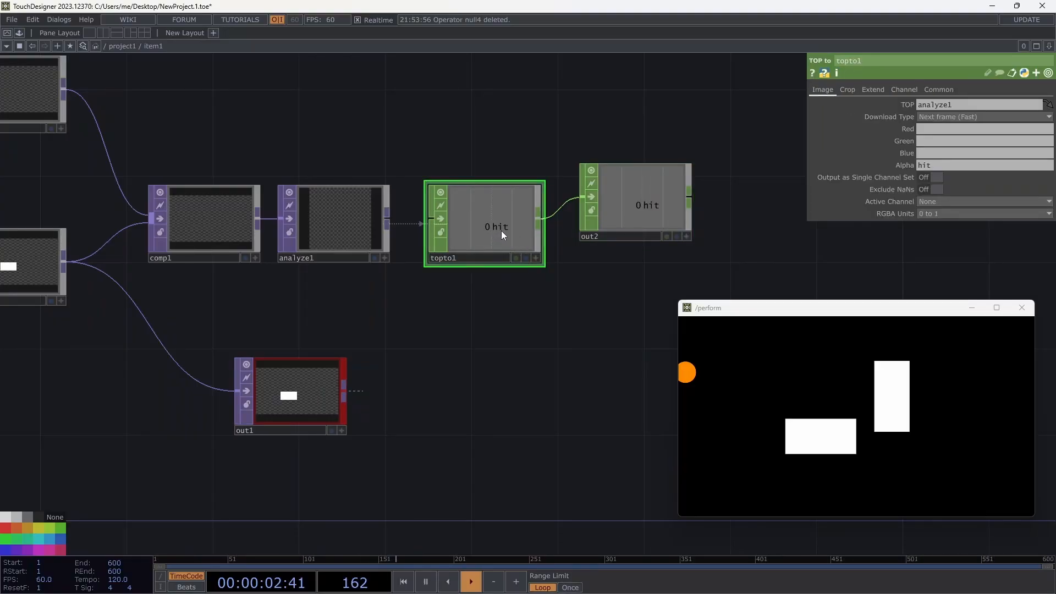
pyautogui.click(329, 361)
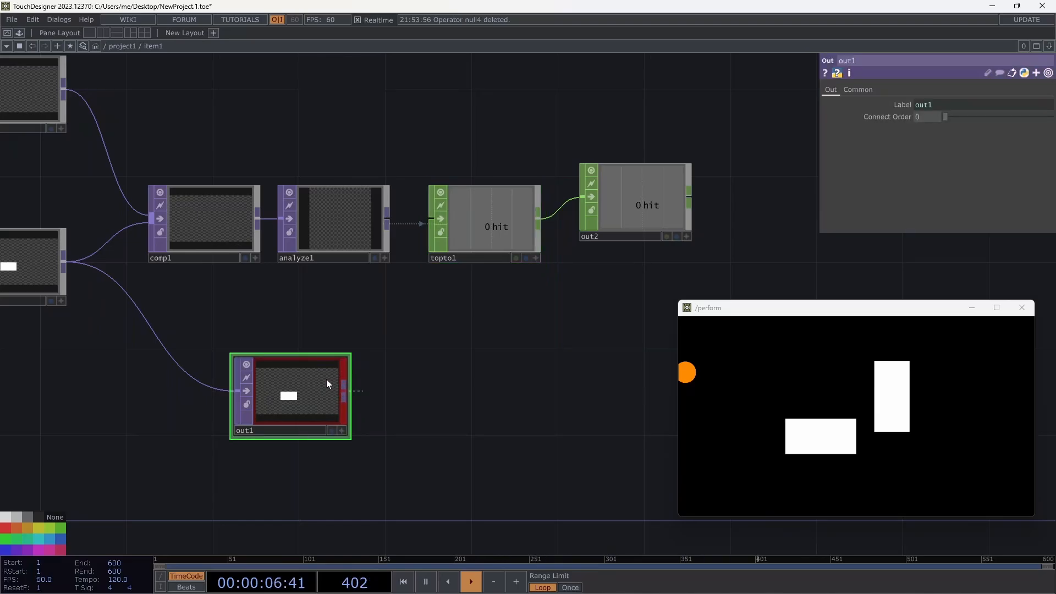
pyautogui.click(481, 245)
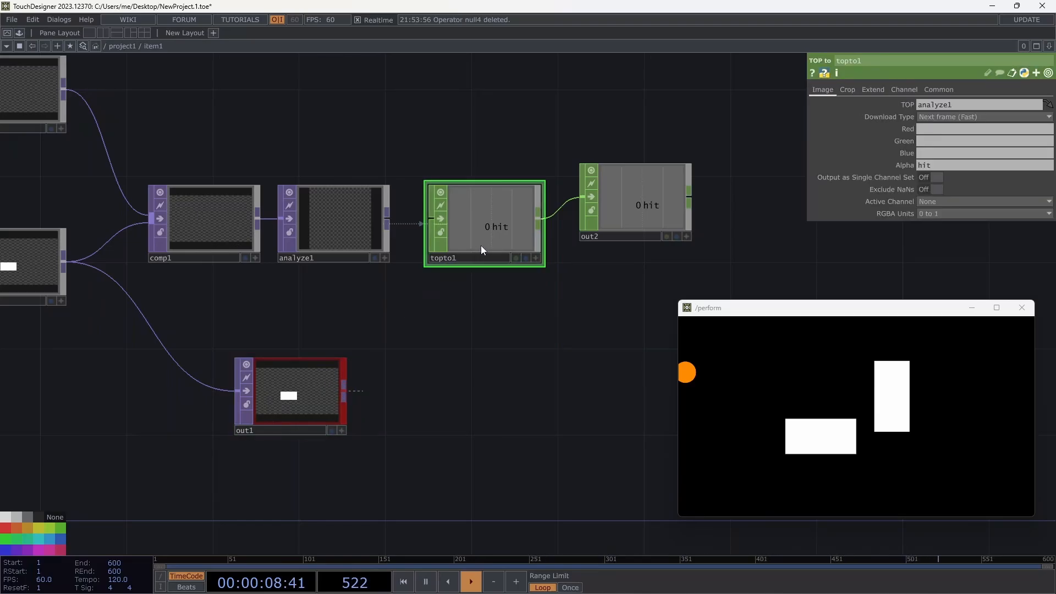
pyautogui.click(539, 226)
pyautogui.click(602, 301)
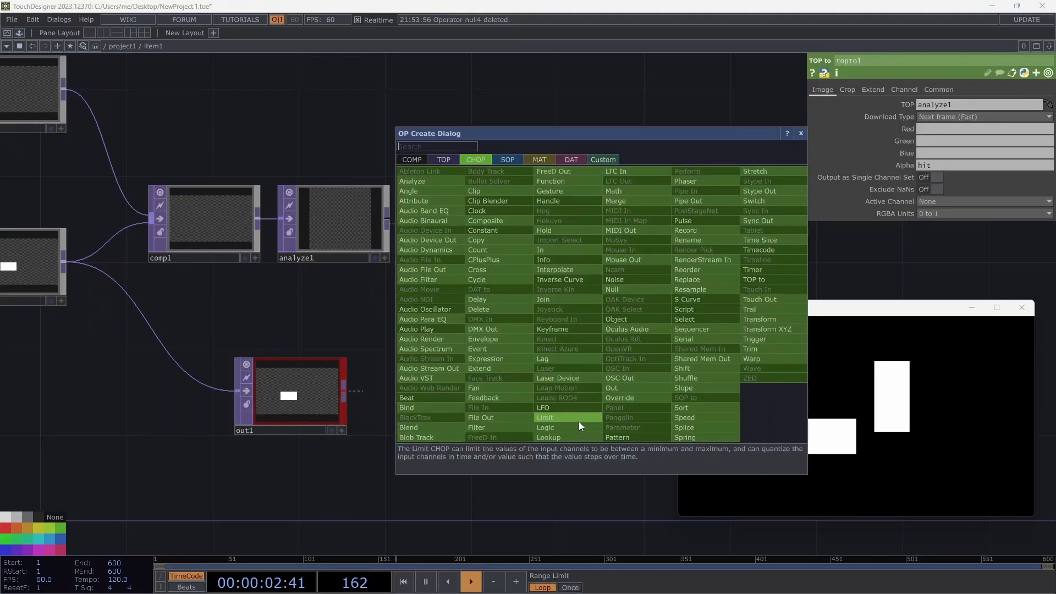
# Add logic1 after topto1 with channel combining Off and conversion On When Equal to Zero.
pyautogui.click(576, 425)
pyautogui.click(607, 323)
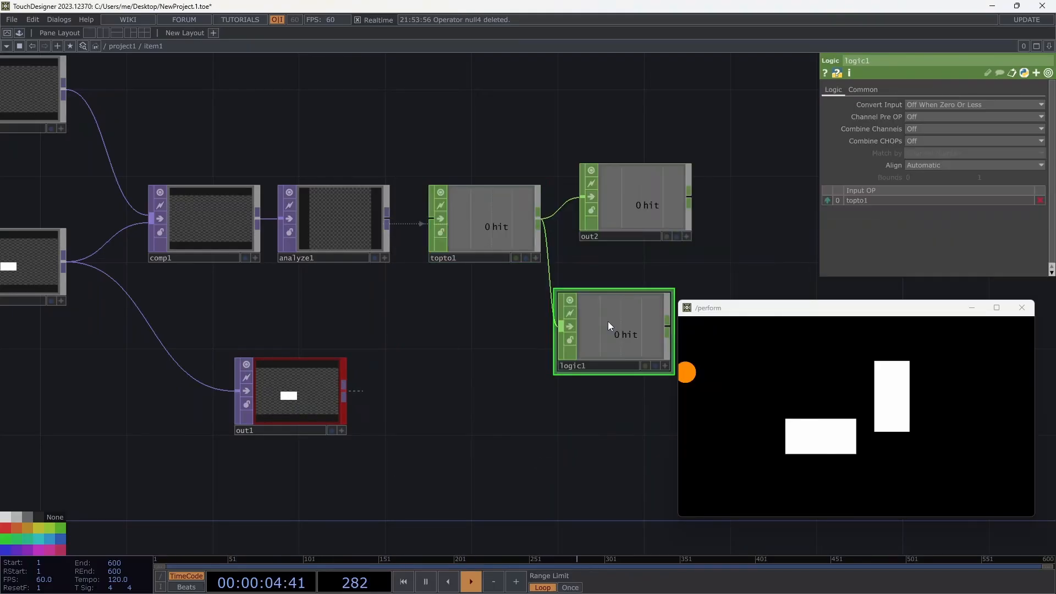
pyautogui.click(926, 127)
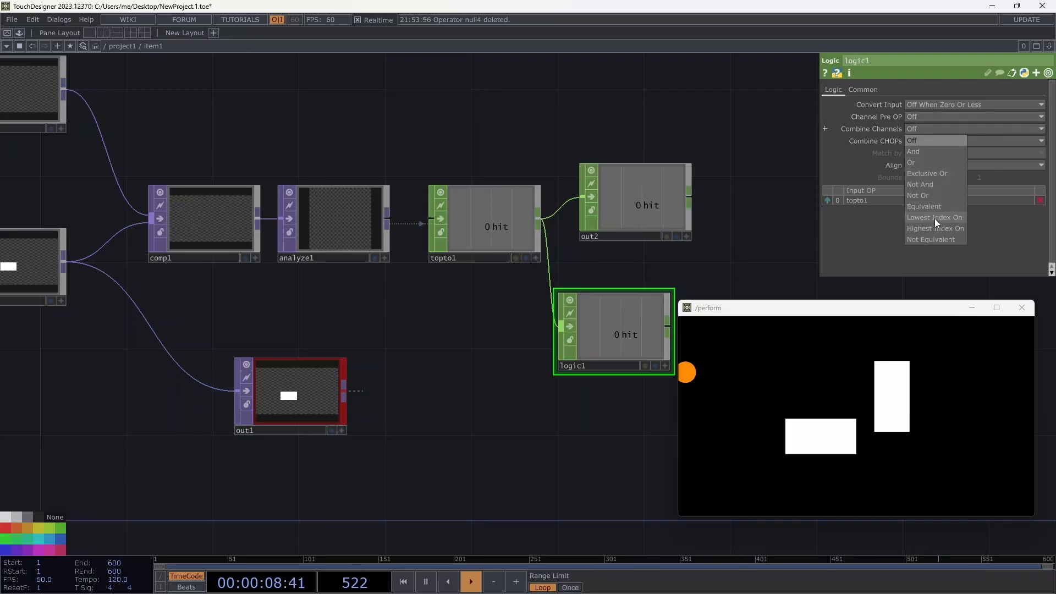
pyautogui.click(911, 140)
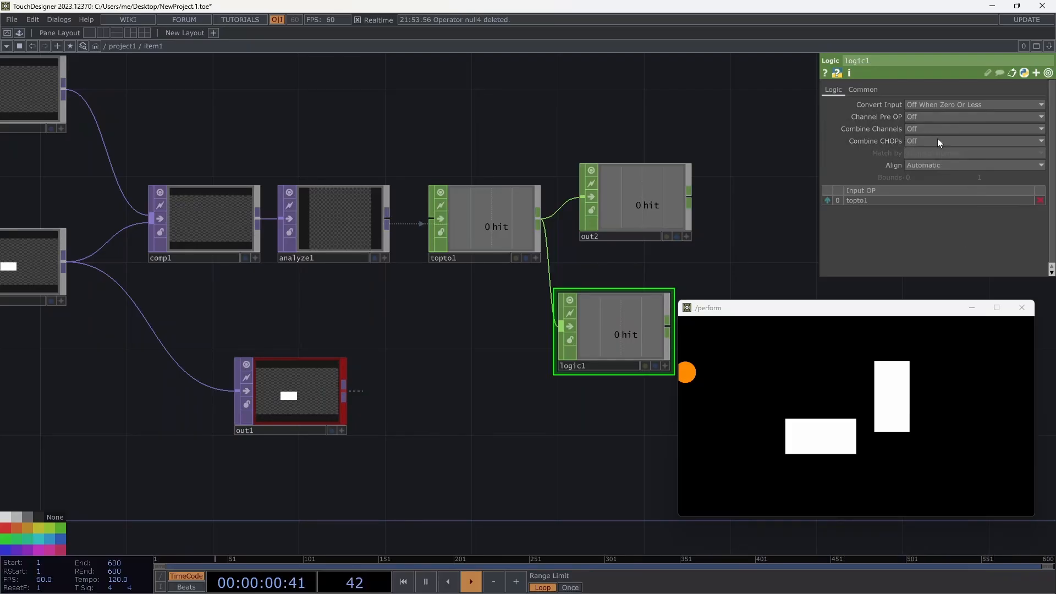
pyautogui.click(925, 103)
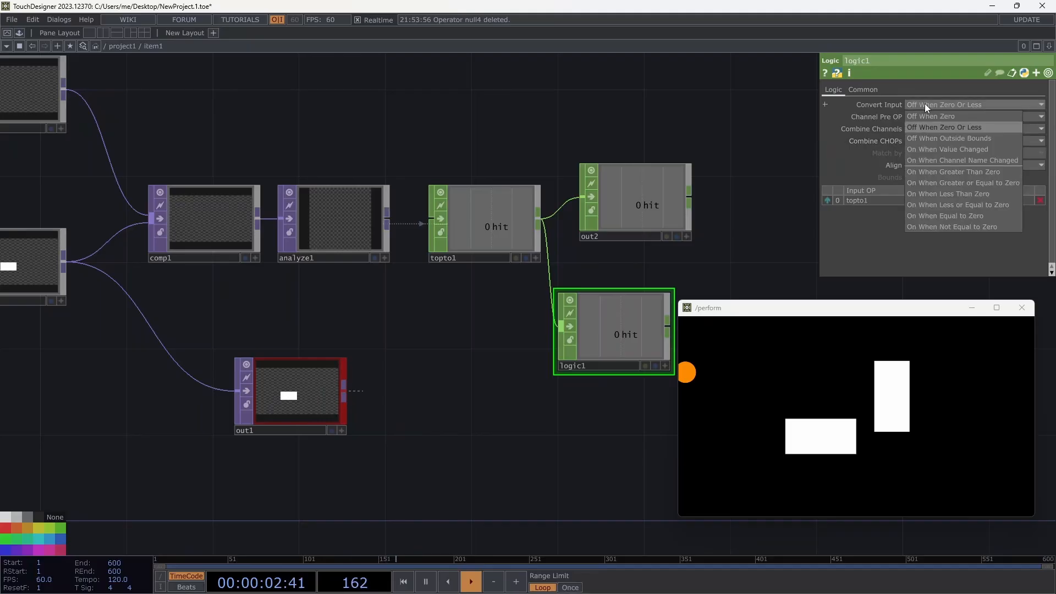
pyautogui.click(948, 171)
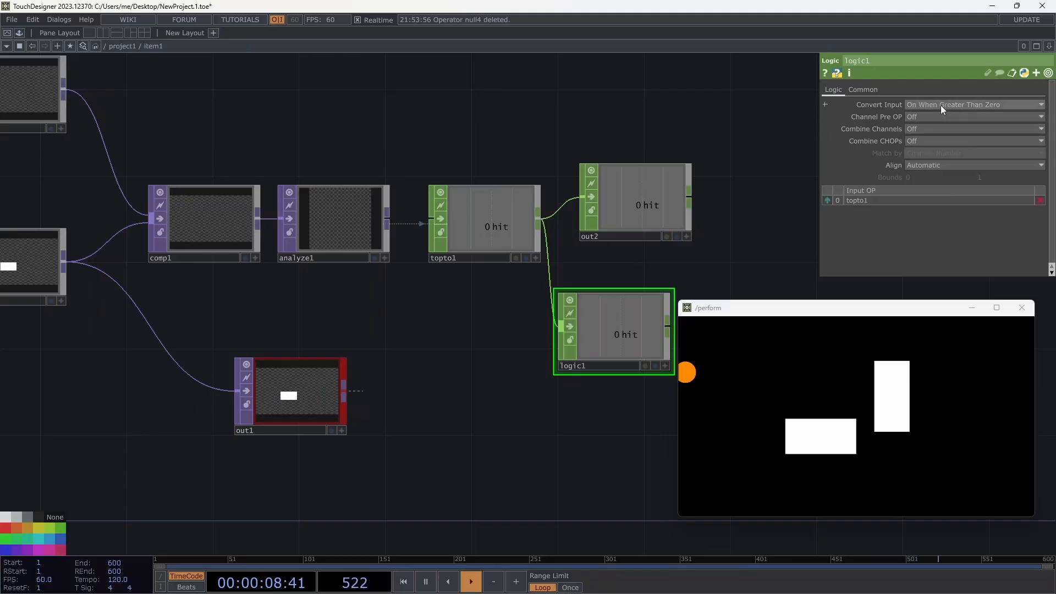
pyautogui.click(941, 105)
pyautogui.click(949, 193)
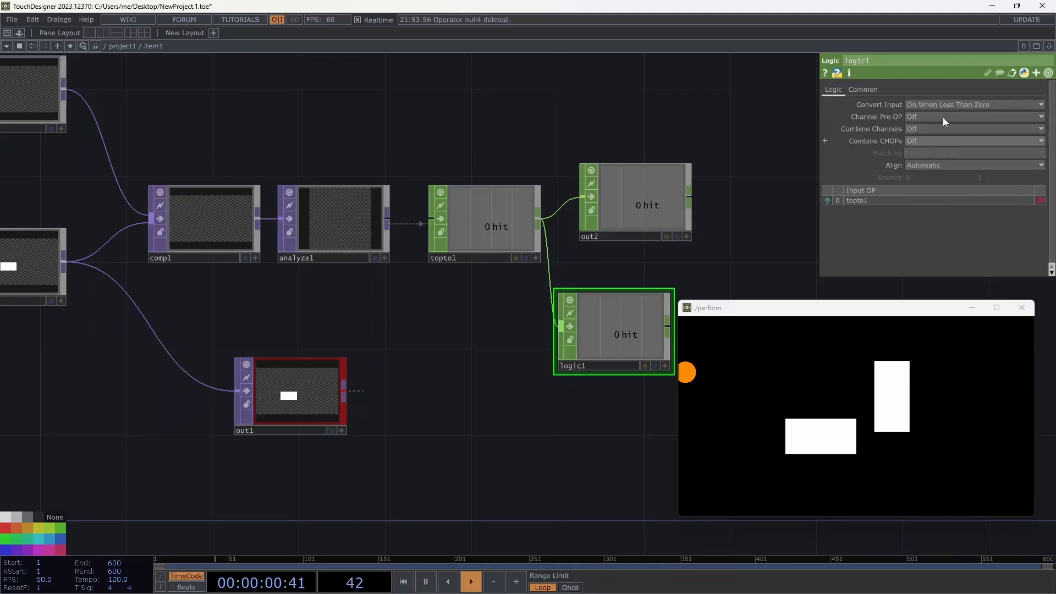
pyautogui.click(942, 103)
pyautogui.click(958, 217)
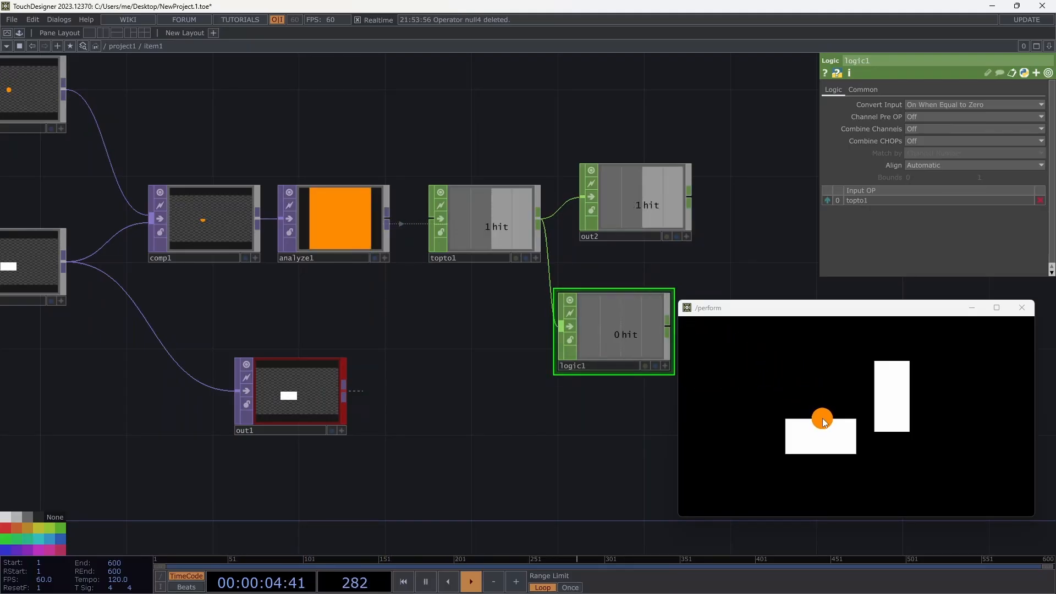
# Append a null1 CHOP after logic1 and grab its hit channel.
pyautogui.moveTo(592, 424); pyautogui.dragTo(490, 383)
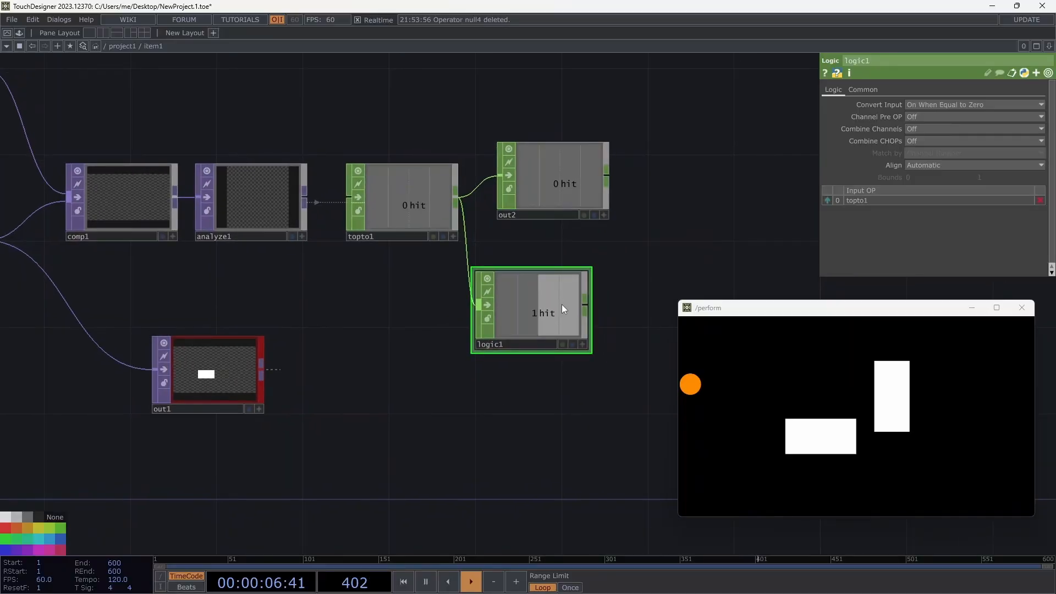
pyautogui.moveTo(581, 305); pyautogui.dragTo(592, 299)
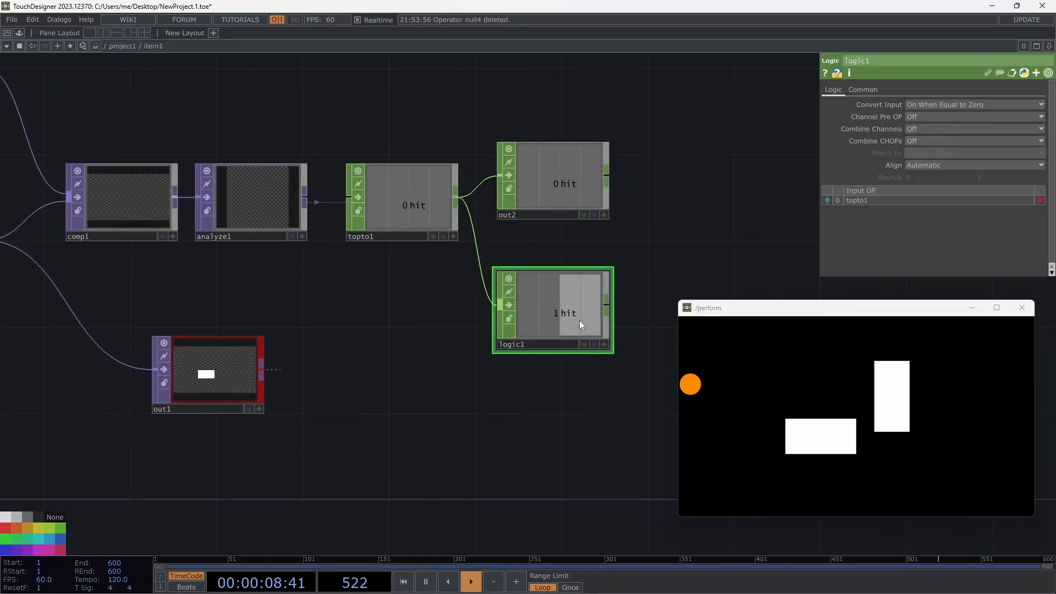
pyautogui.rightClick(607, 305)
pyautogui.click(636, 301)
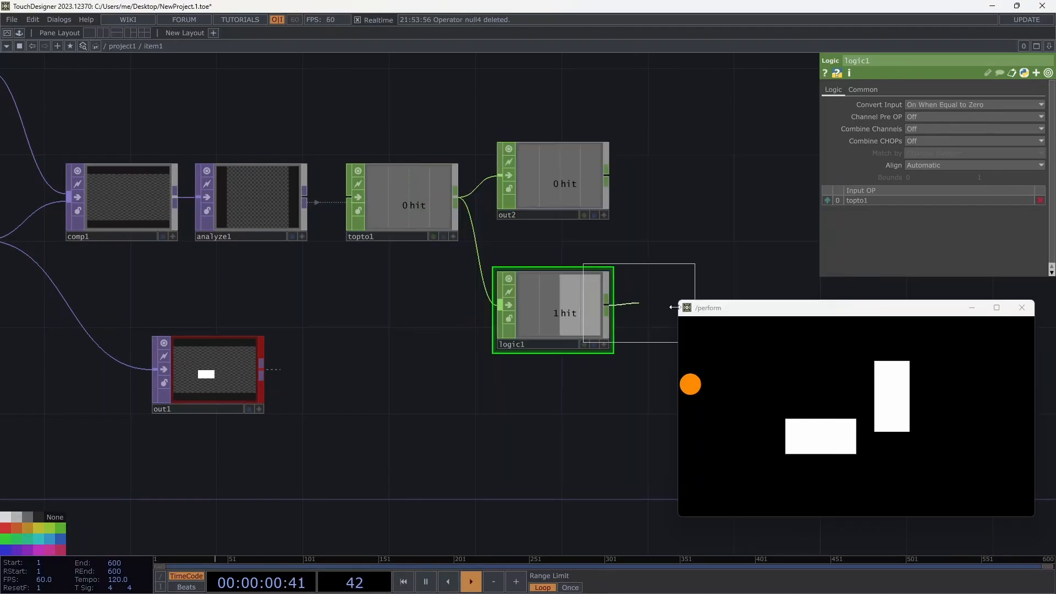
pyautogui.click(704, 289)
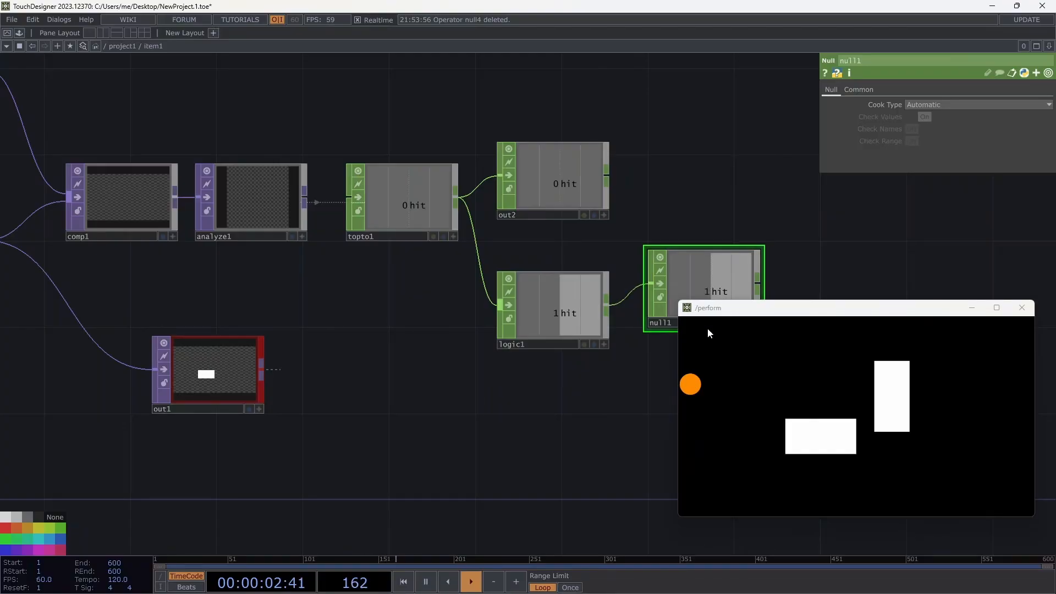
pyautogui.moveTo(565, 386); pyautogui.dragTo(473, 296)
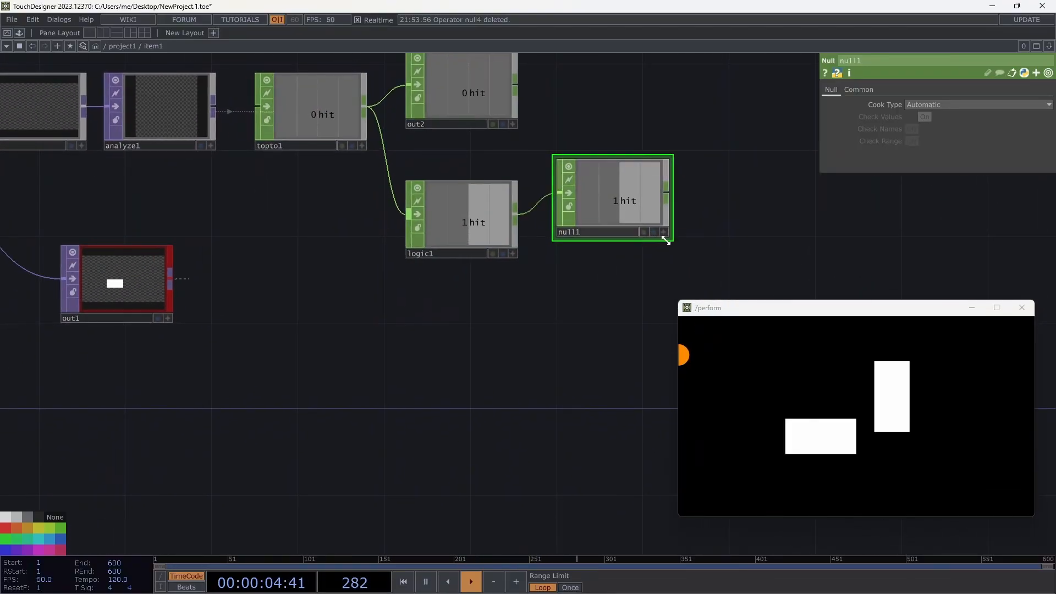
pyautogui.click(664, 232)
# Export null1's hit to rectangle1's Fill Alpha, then delete null1 to break the cook loop.
pyautogui.moveTo(612, 214); pyautogui.dragTo(911, 256)
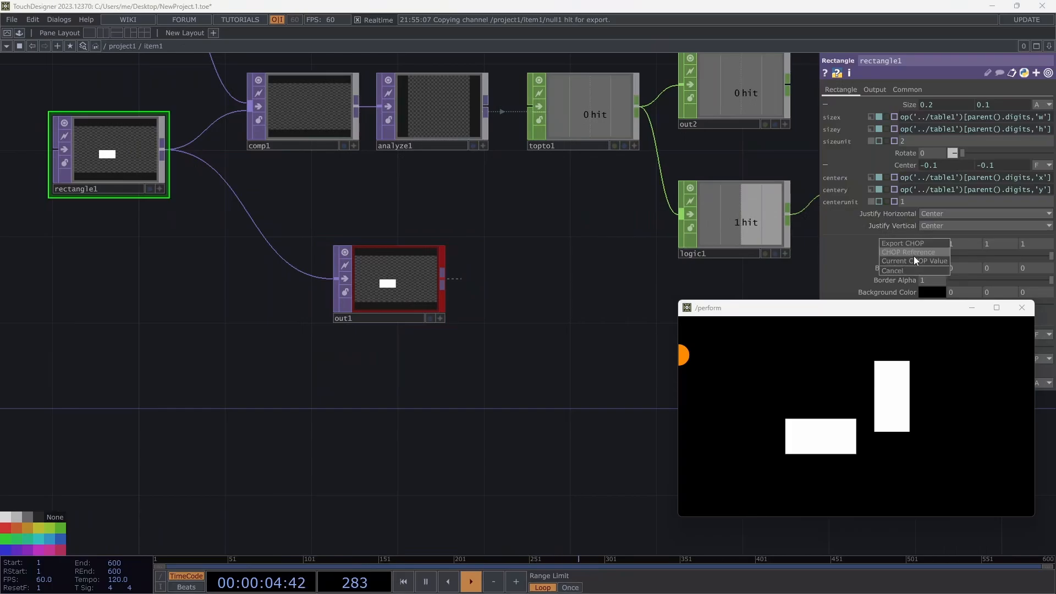
pyautogui.click(913, 255)
pyautogui.moveTo(586, 299); pyautogui.dragTo(448, 319)
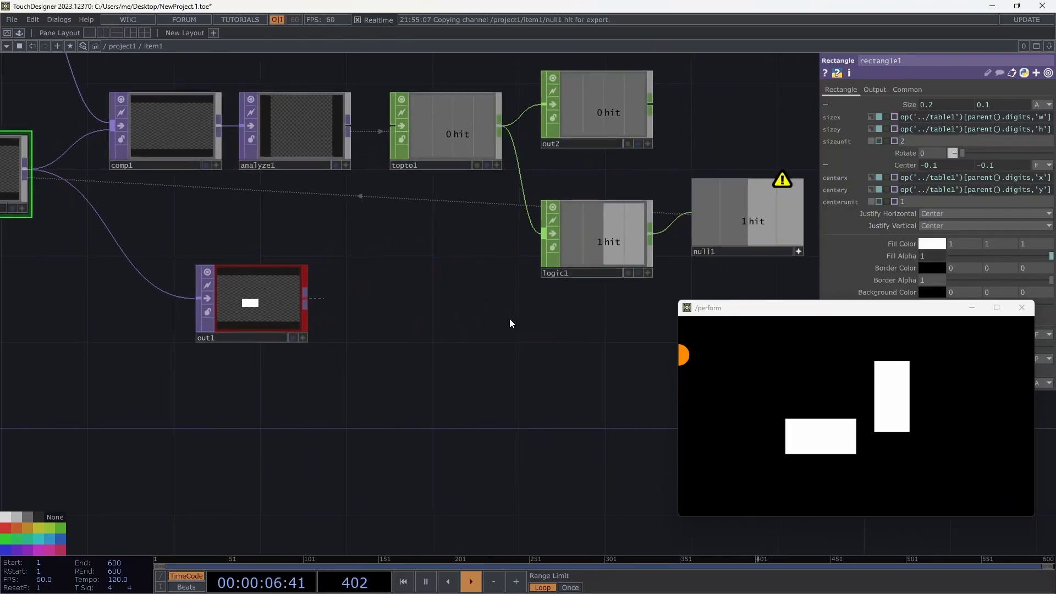
pyautogui.scroll(-3, 507, 324)
pyautogui.middleClick(699, 223)
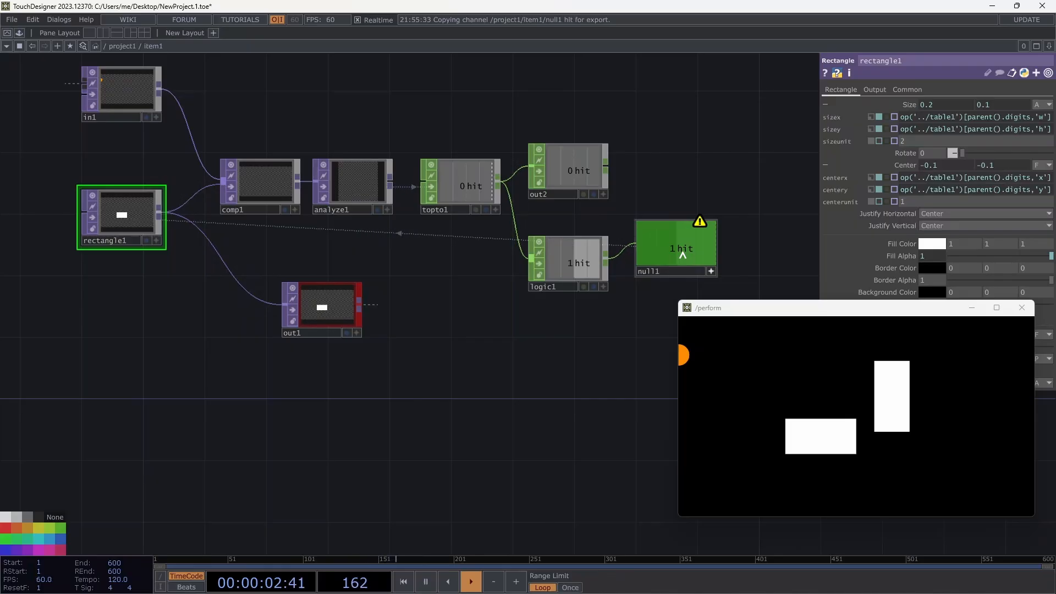
pyautogui.click(678, 274)
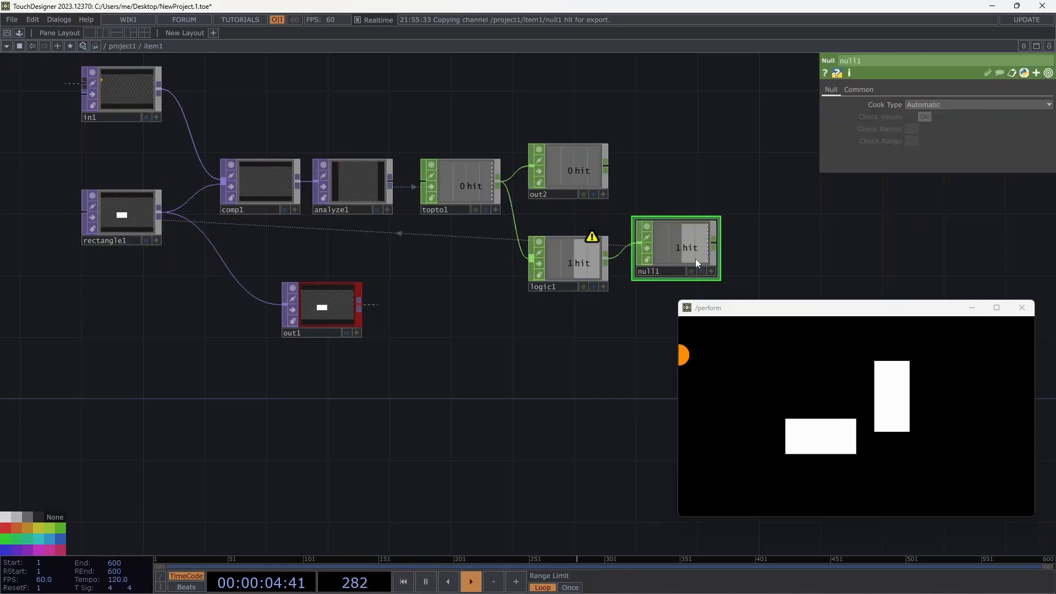
pyautogui.press('Delete')
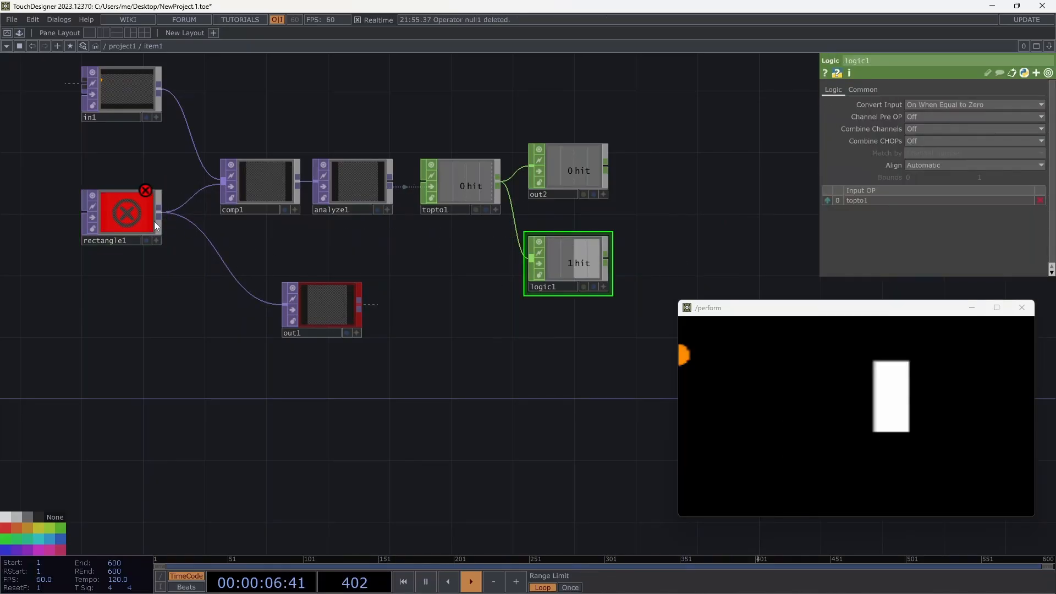
# Reset rectangle1's Fill Alpha to a constant 1.
pyautogui.click(123, 221)
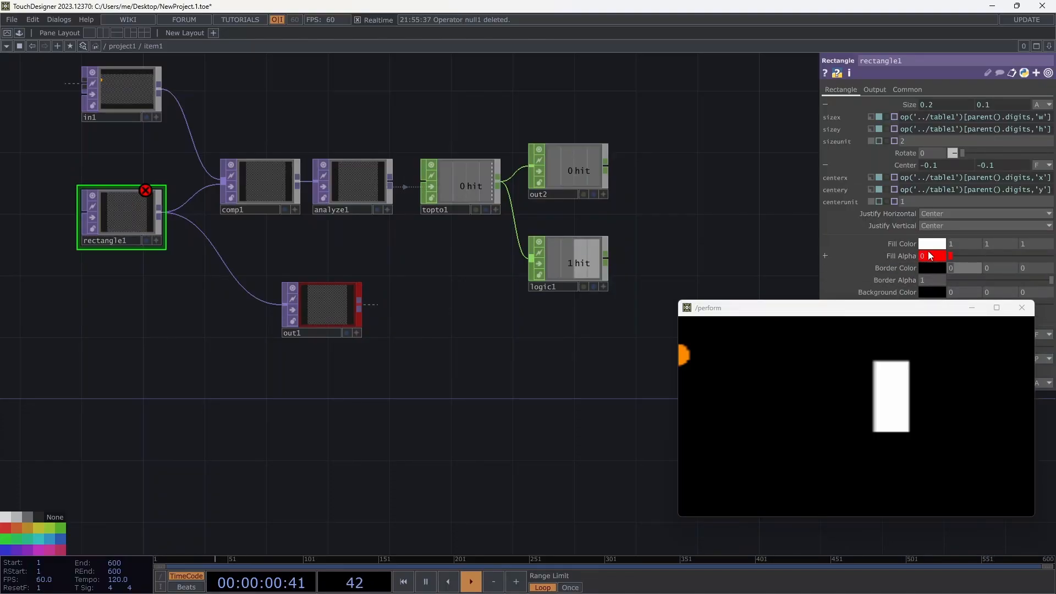
pyautogui.click(920, 258)
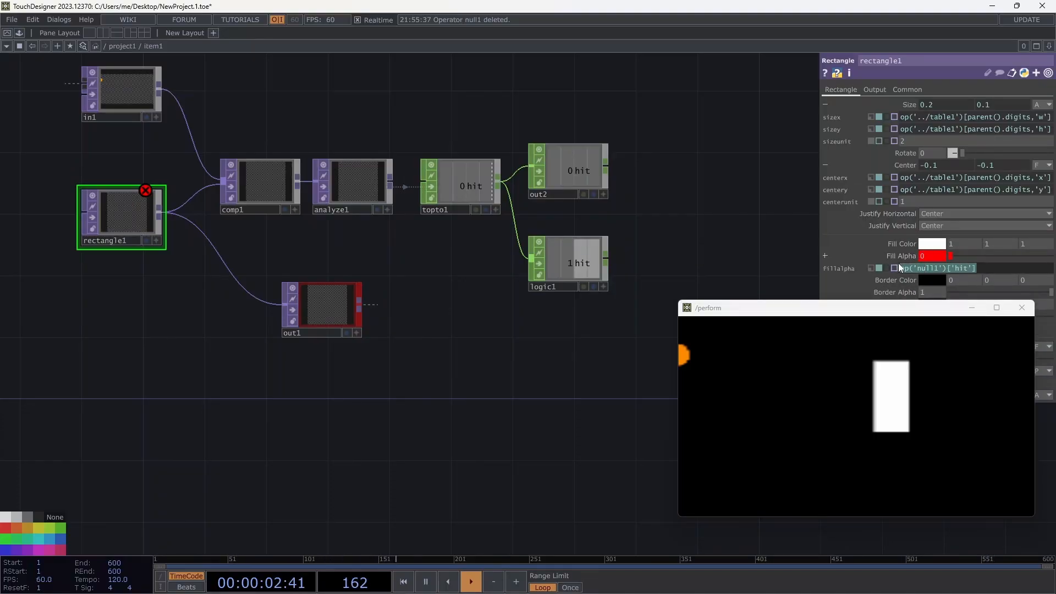
pyautogui.click(870, 267)
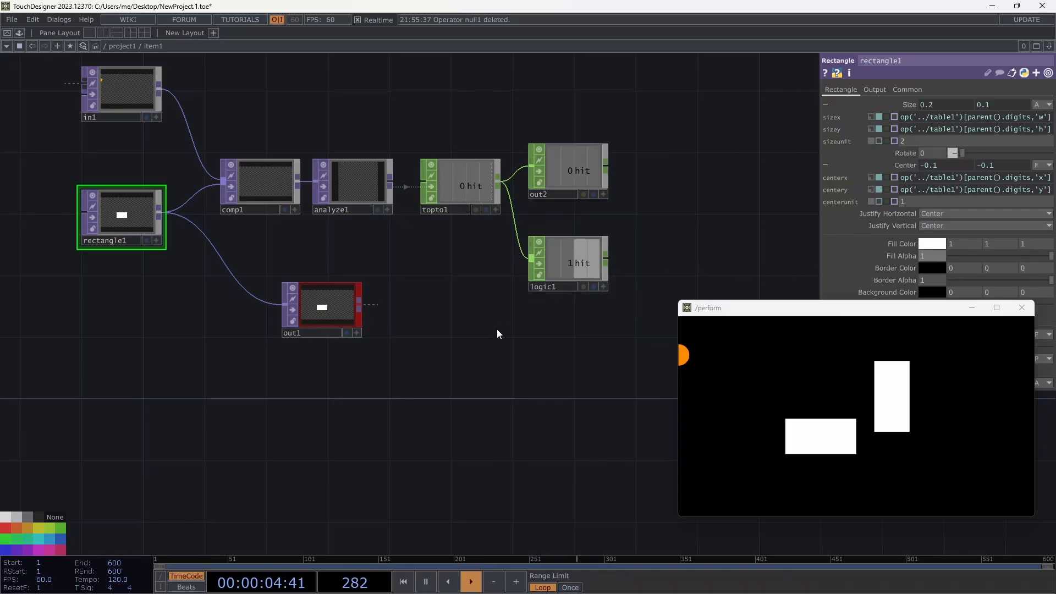
# Move out1 aside and insert a Switch TOP on the rectangle1-to-out1 wire.
pyautogui.moveTo(334, 311); pyautogui.dragTo(433, 325)
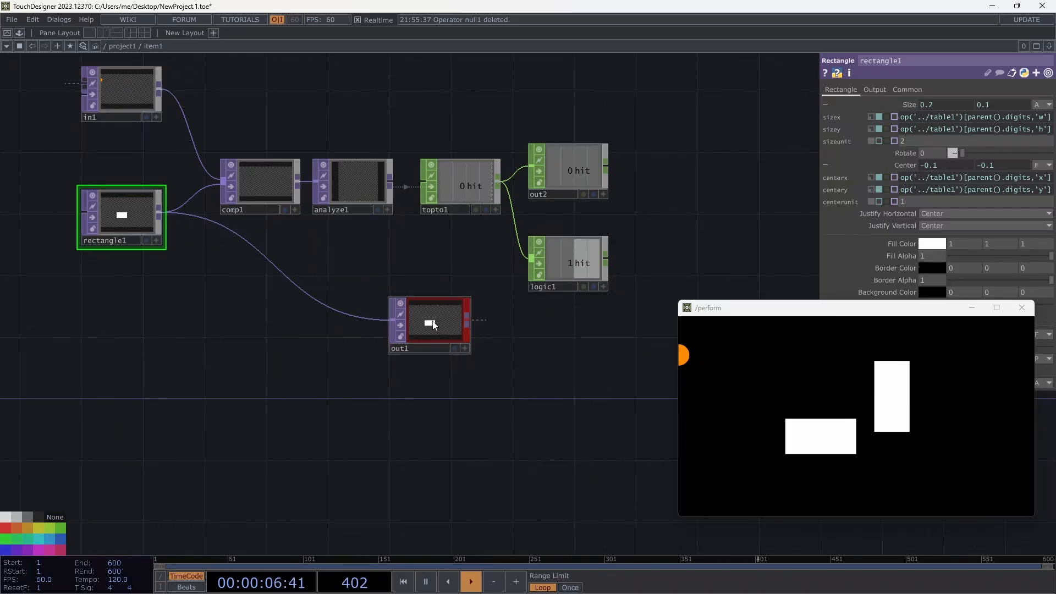
pyautogui.rightClick(288, 282)
pyautogui.click(301, 269)
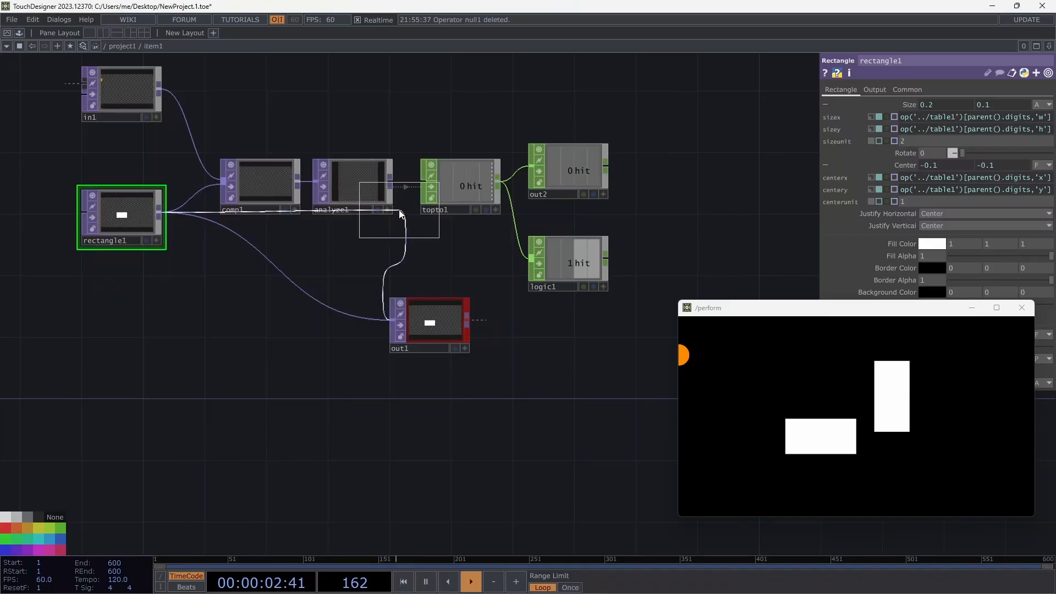
pyautogui.click(399, 209)
# Place switch1 between rectangle1 and out1, delete logic1, and reference topto1's hit in switch1's Index.
pyautogui.click(322, 299)
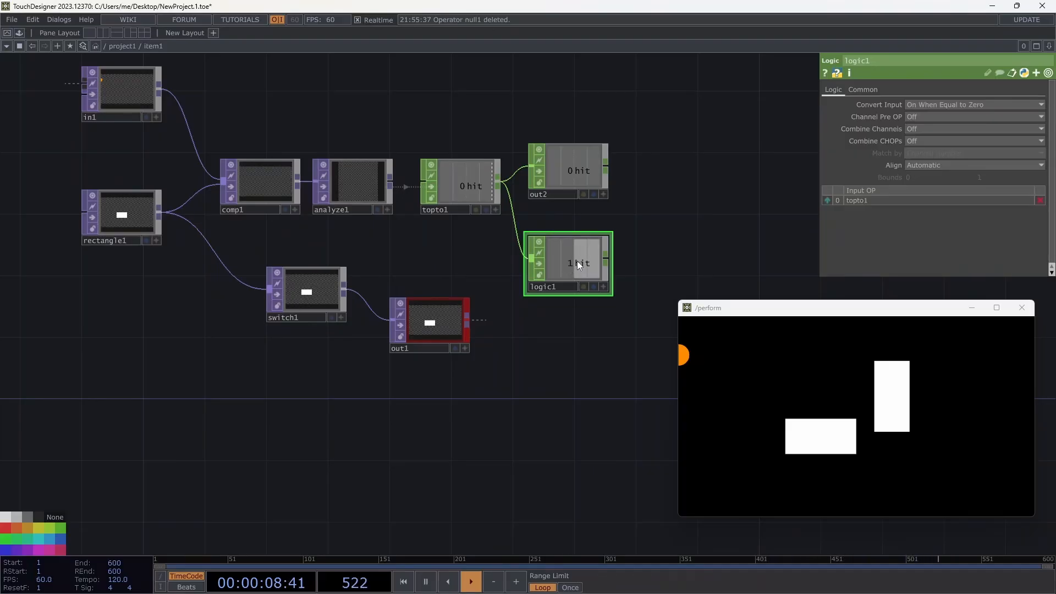
pyautogui.press('Delete')
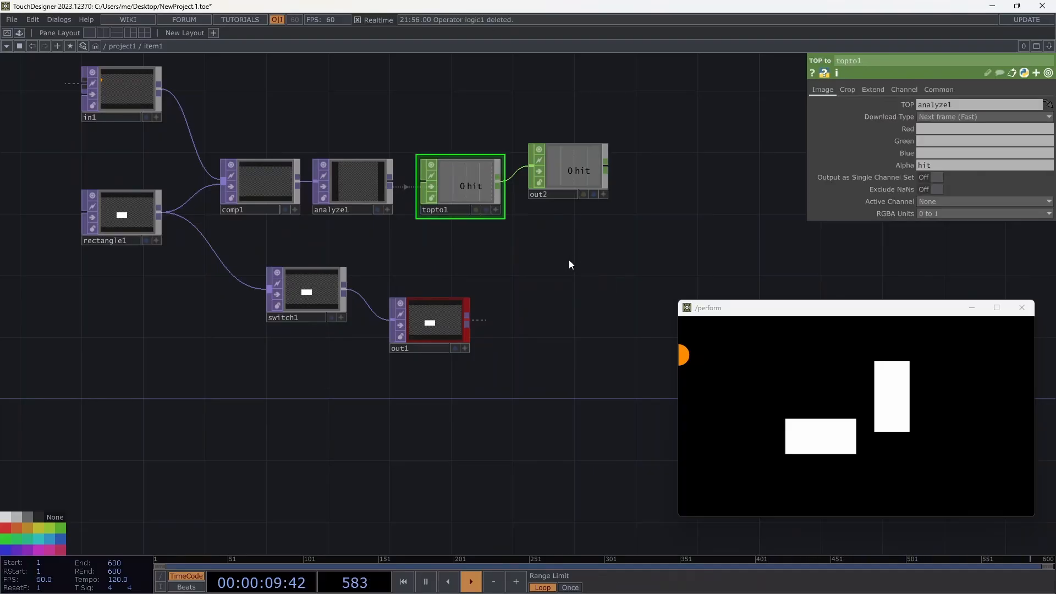
pyautogui.click(496, 210)
pyautogui.moveTo(466, 186); pyautogui.dragTo(904, 104)
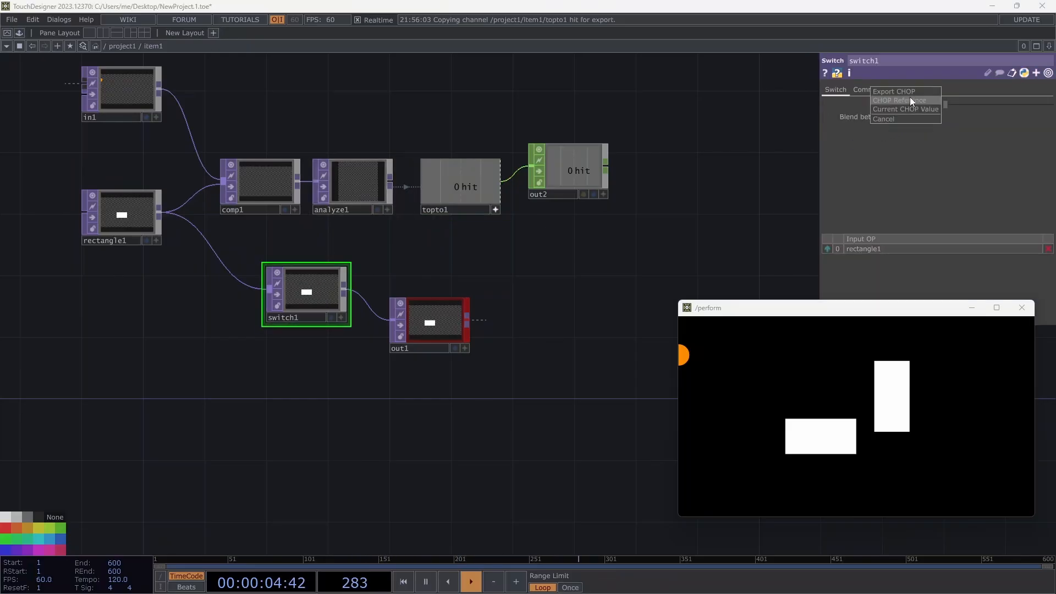
pyautogui.click(910, 100)
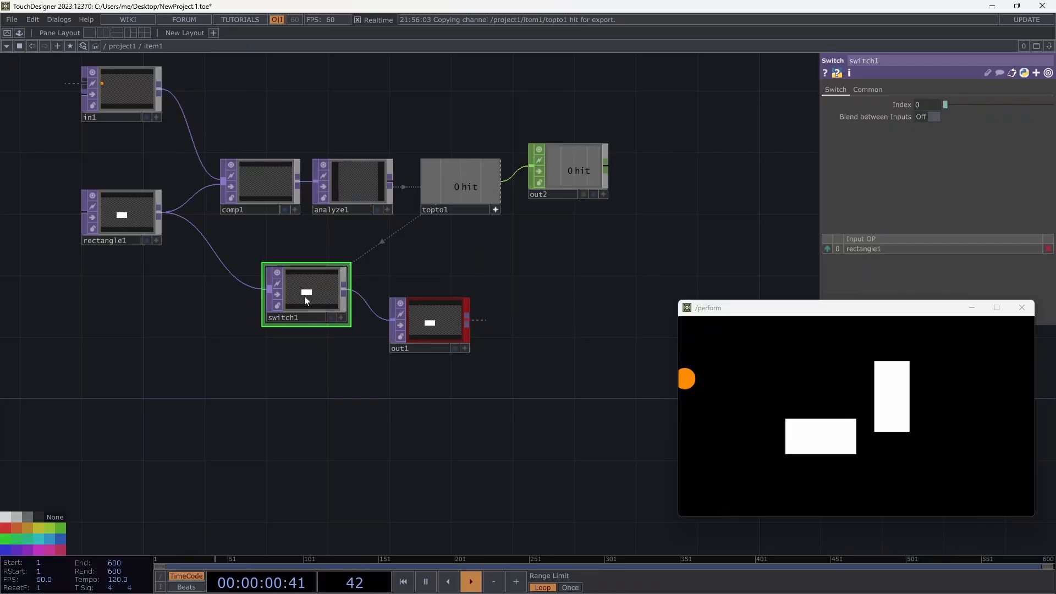
# Undo the topto1 hit reference on switch1's Index.
pyautogui.press('Tab')
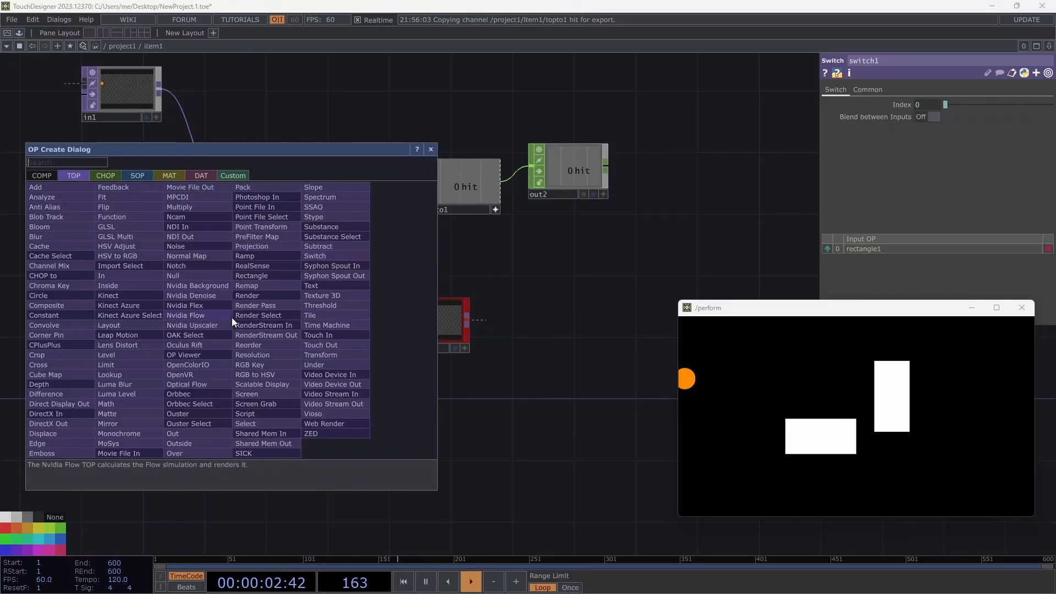
pyautogui.press('Escape')
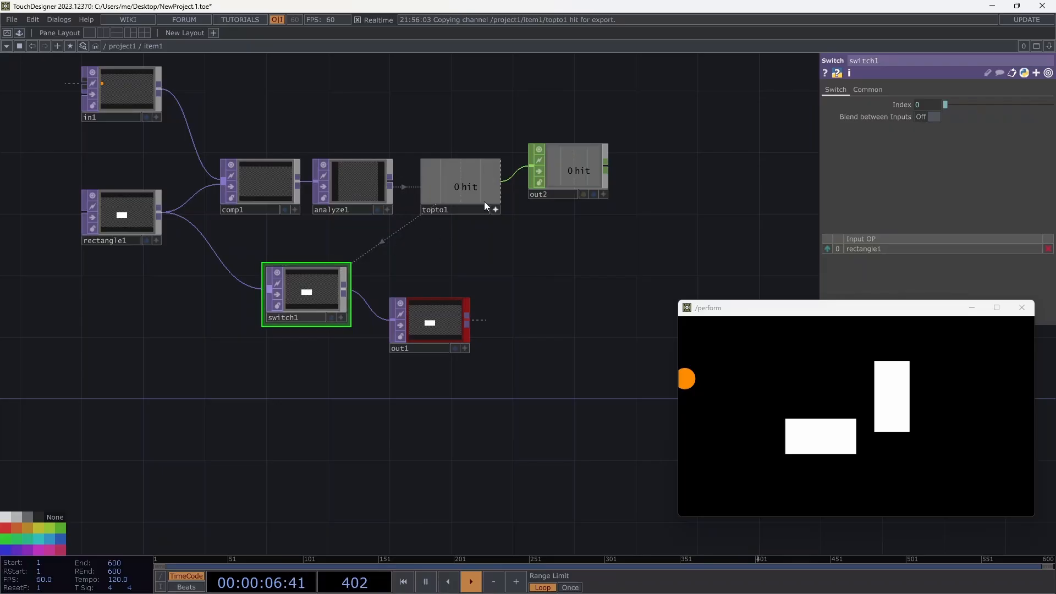
pyautogui.hotkey('ctrl', 'z')
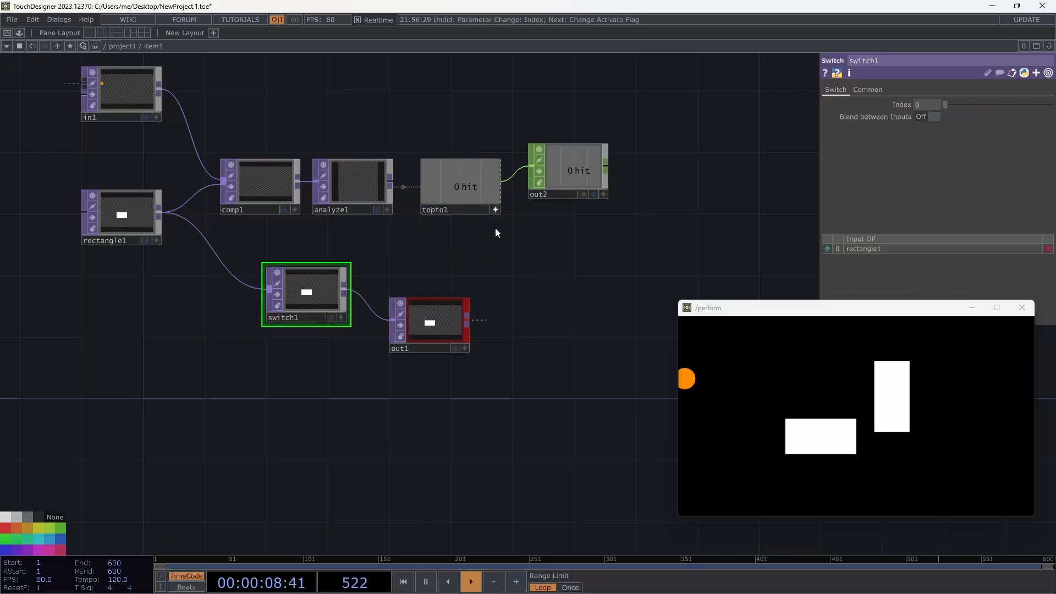
# Add a math1 CHOP fed by topto1 with Multiply set to -1.
pyautogui.hotkey('ctrl', 'z')
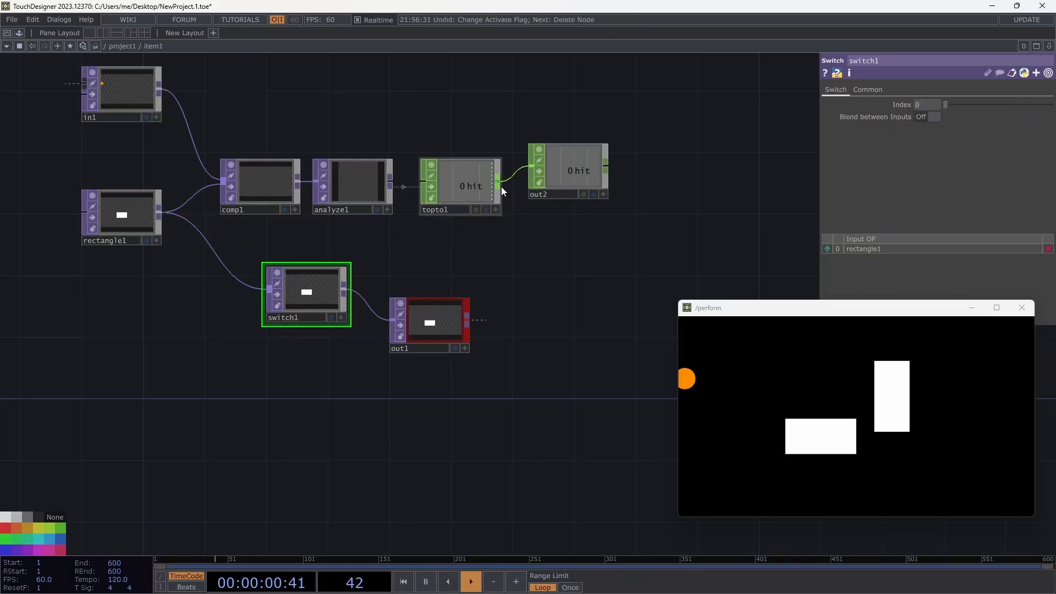
pyautogui.press('Tab')
pyautogui.press('Escape')
pyautogui.click(497, 180)
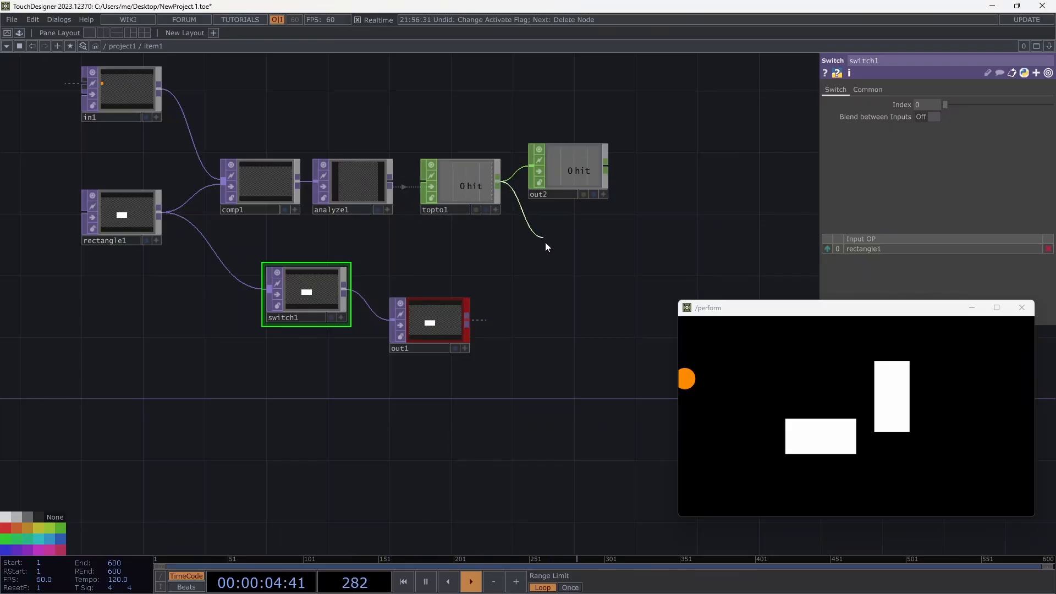
pyautogui.click(549, 252)
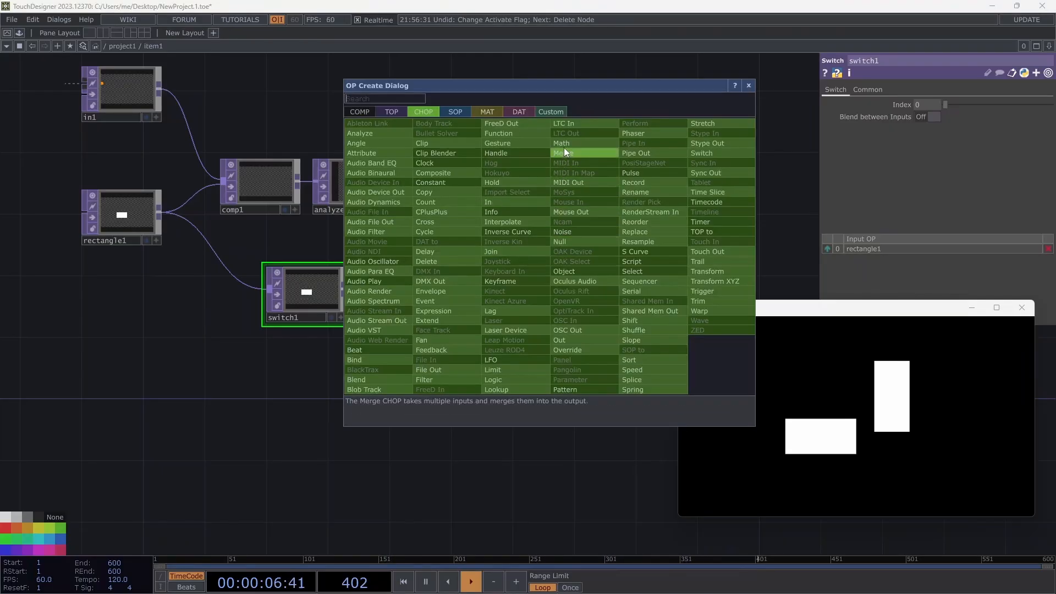
pyautogui.click(563, 151)
pyautogui.click(562, 265)
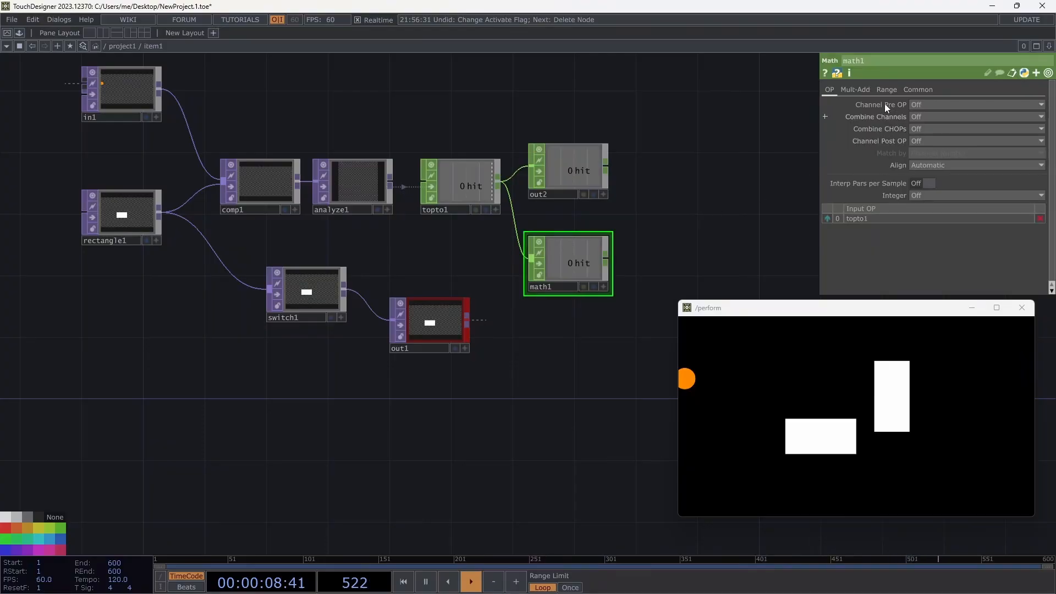
pyautogui.click(858, 89)
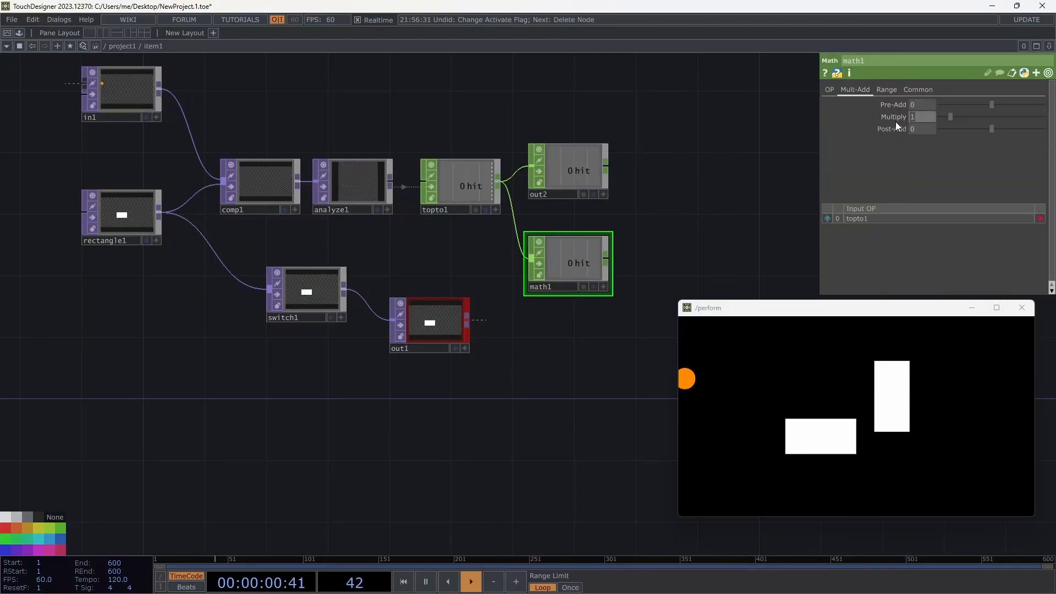
pyautogui.write('-')
pyautogui.press('Tab')
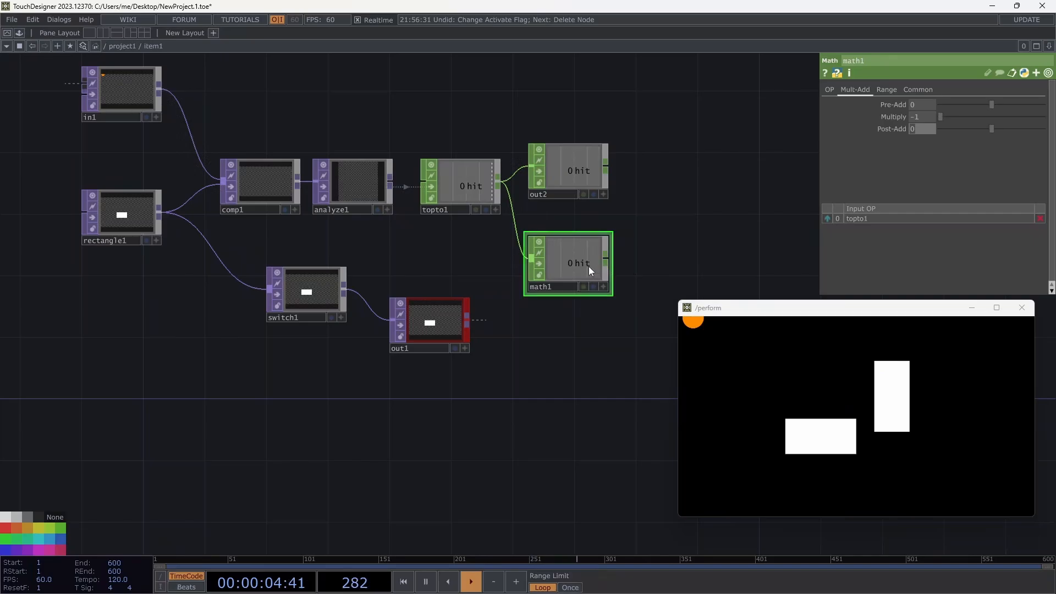
# Append null1 after math1 and drag its hit channel onto switch1.
pyautogui.rightClick(606, 259)
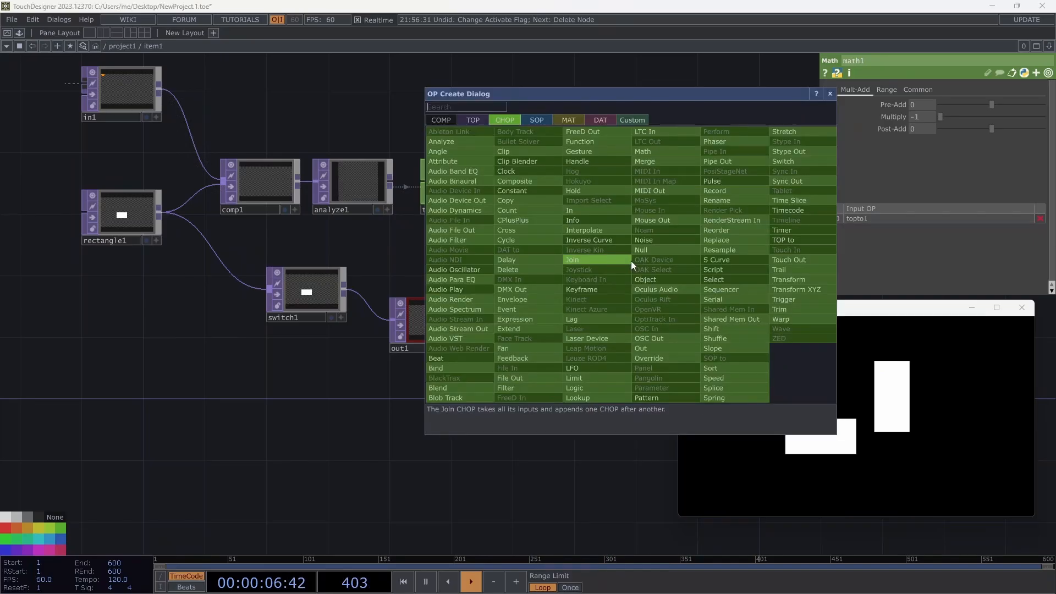
pyautogui.click(643, 252)
pyautogui.click(662, 263)
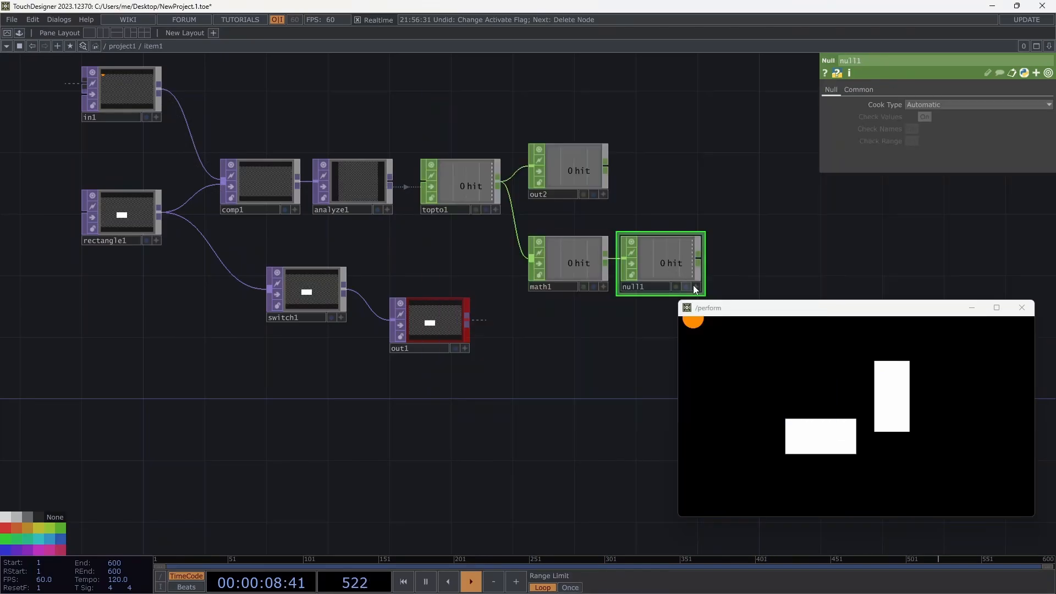
pyautogui.click(695, 287)
pyautogui.moveTo(666, 263); pyautogui.dragTo(929, 117)
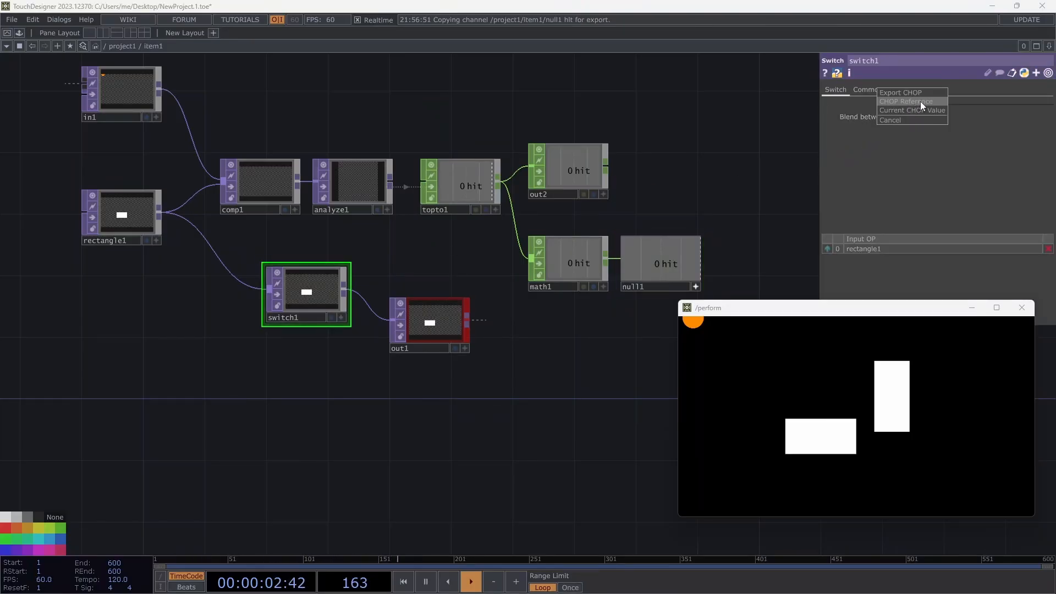
# Set switch1's Index to the CHOP reference op('null1')['hit'] and review its Common page.
pyautogui.click(920, 101)
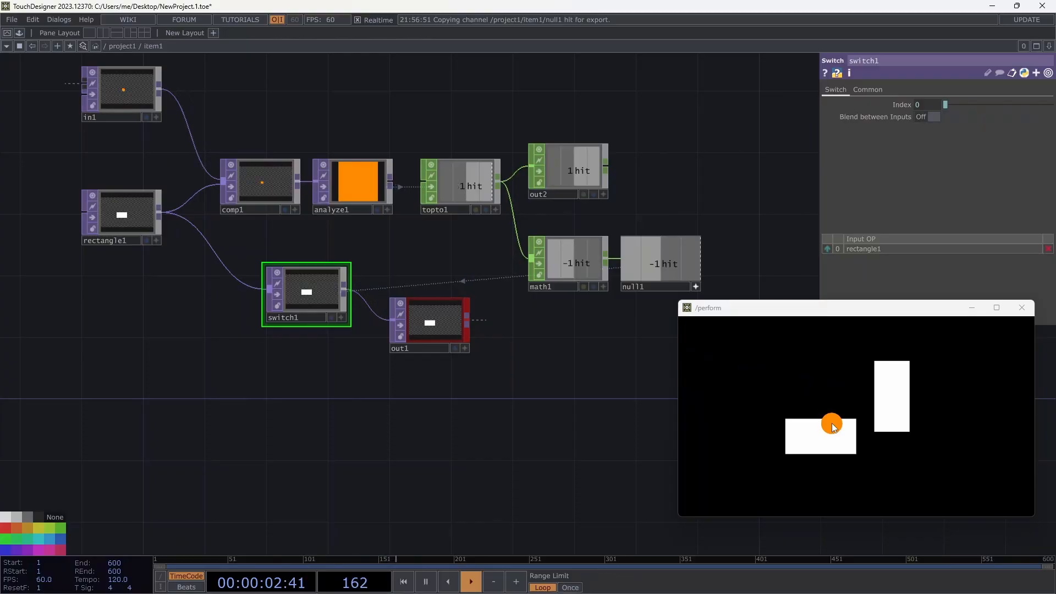
pyautogui.click(895, 106)
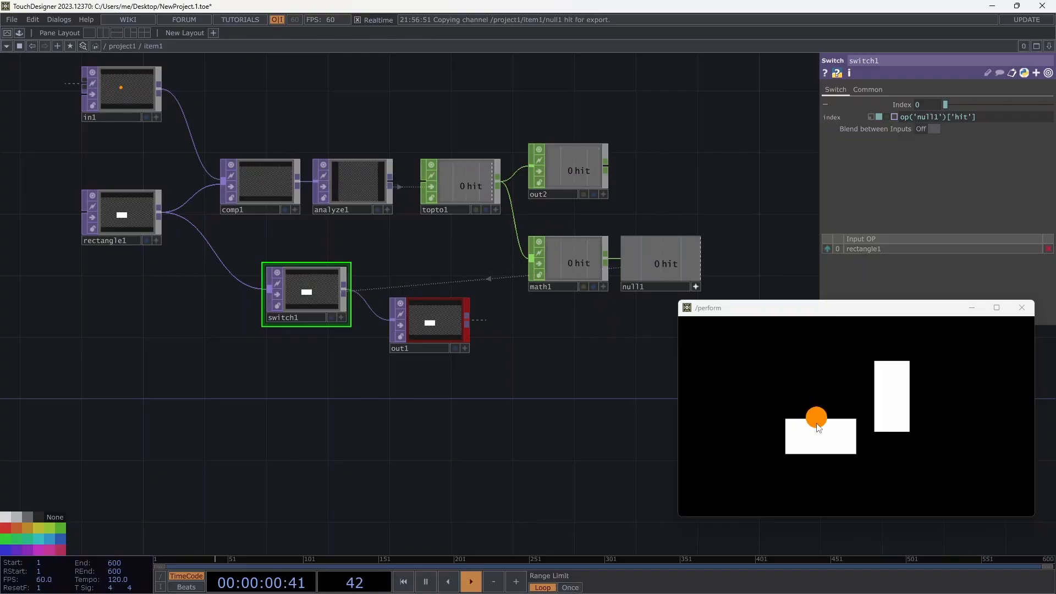
pyautogui.click(864, 90)
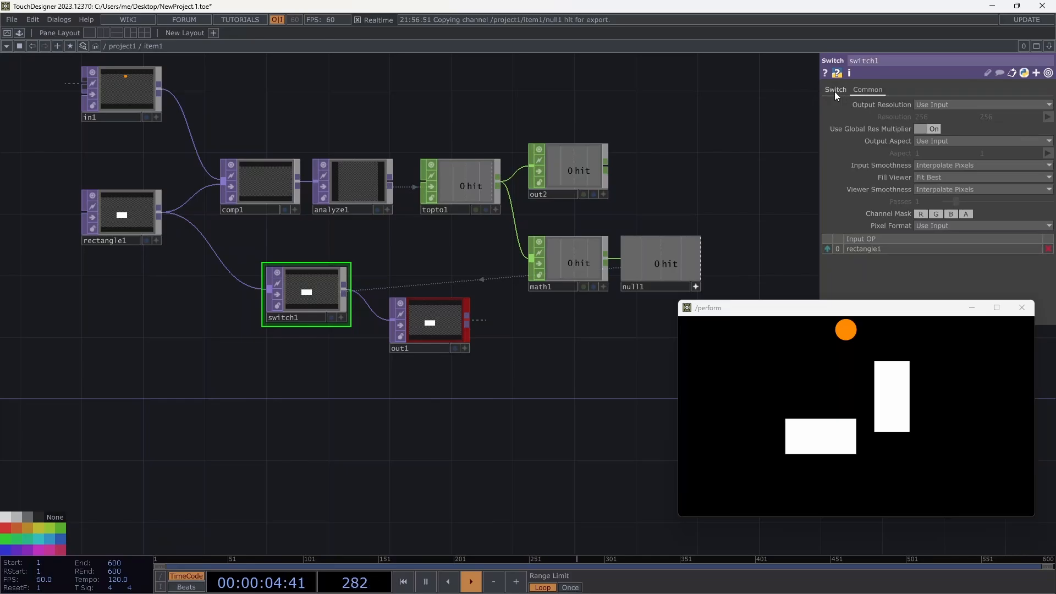
pyautogui.click(834, 92)
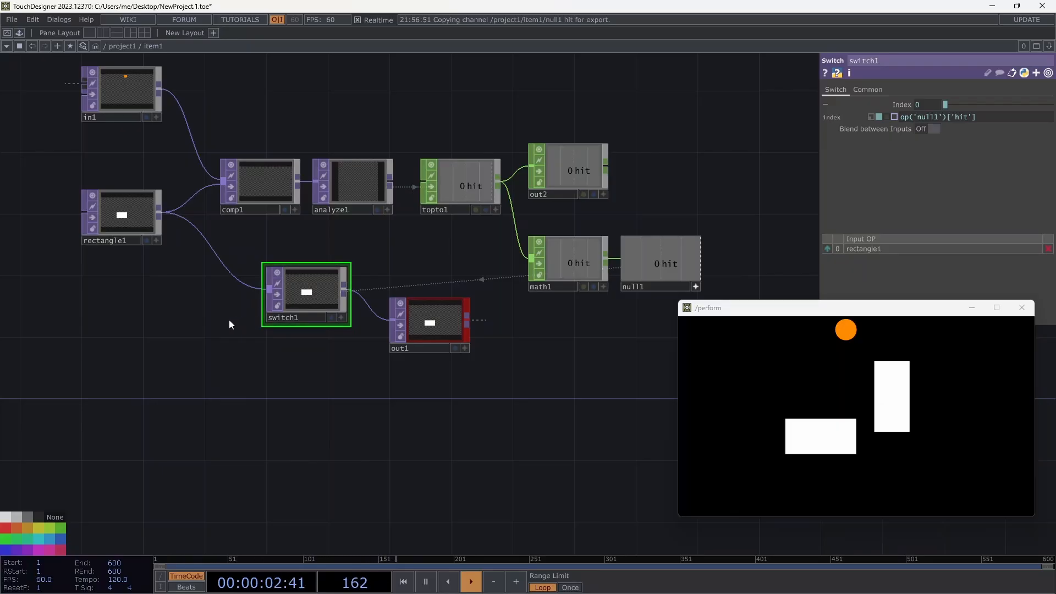
# Create a Null TOP from the operator search, then delete the unconnected null2.
pyautogui.press('Tab')
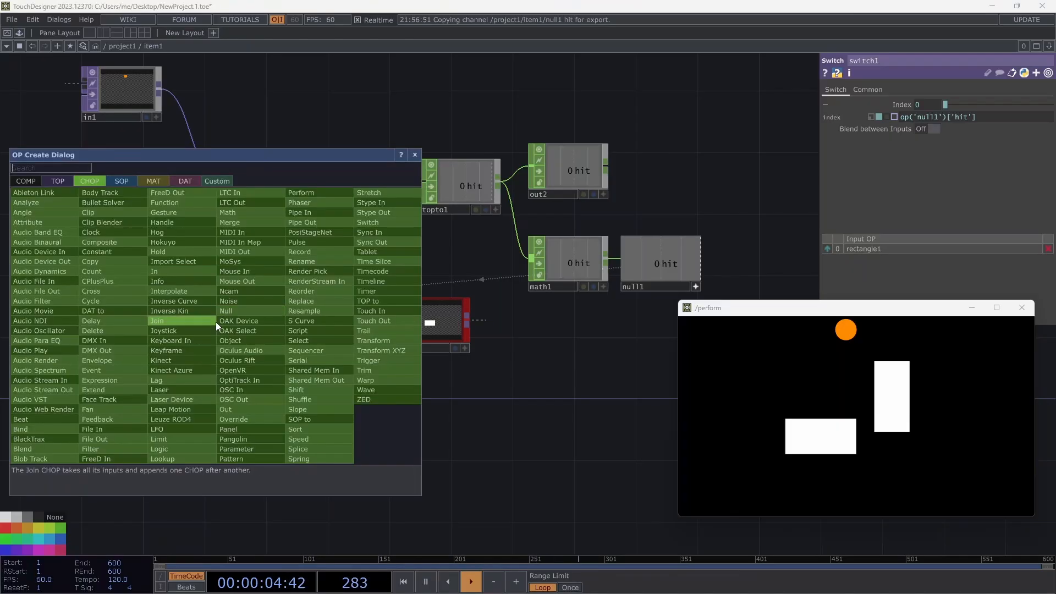
pyautogui.click(64, 181)
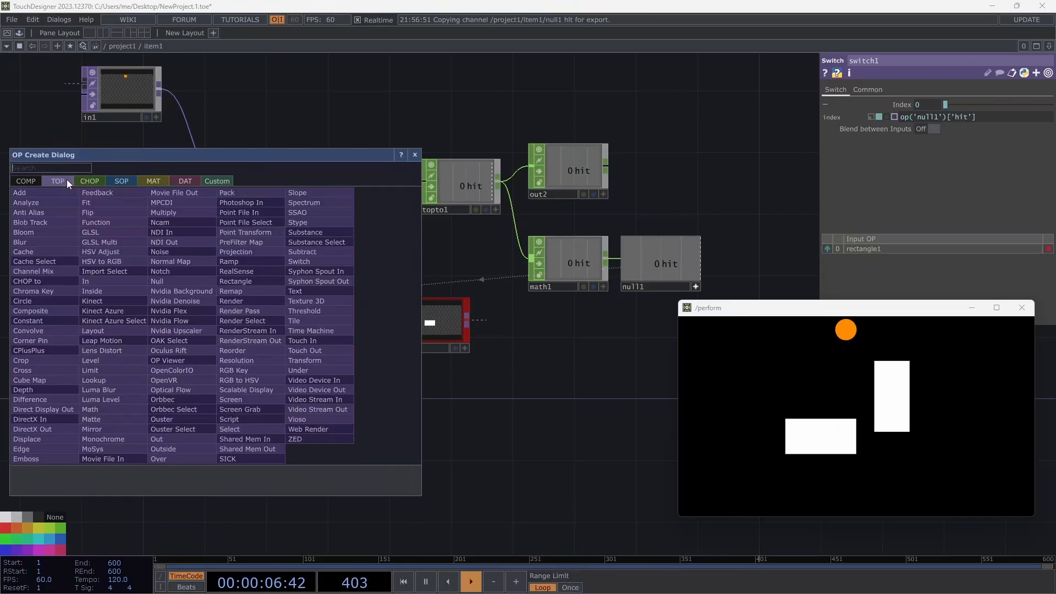
pyautogui.write('null')
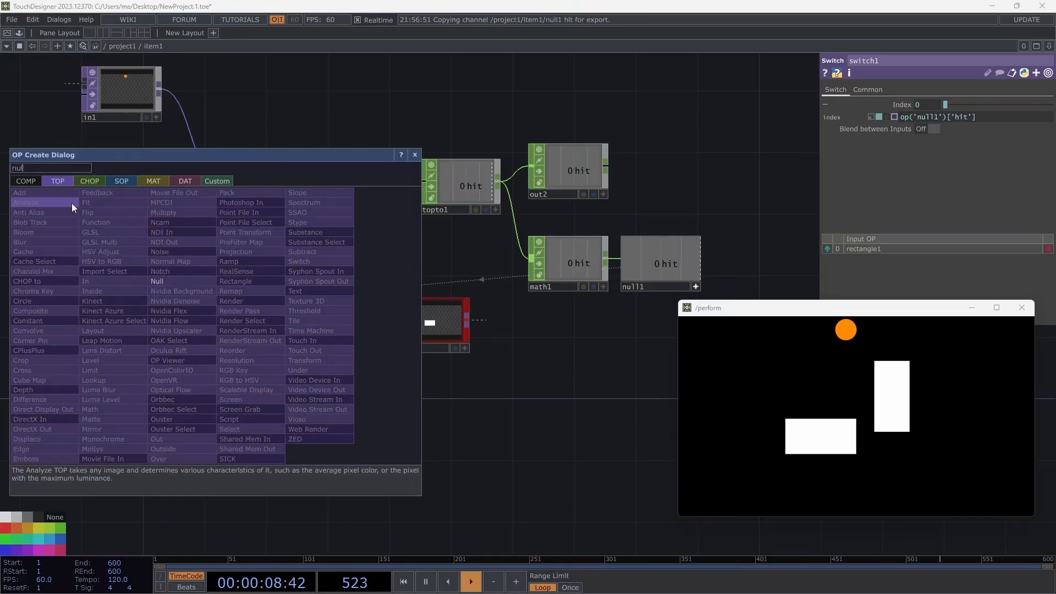
pyautogui.press('Return')
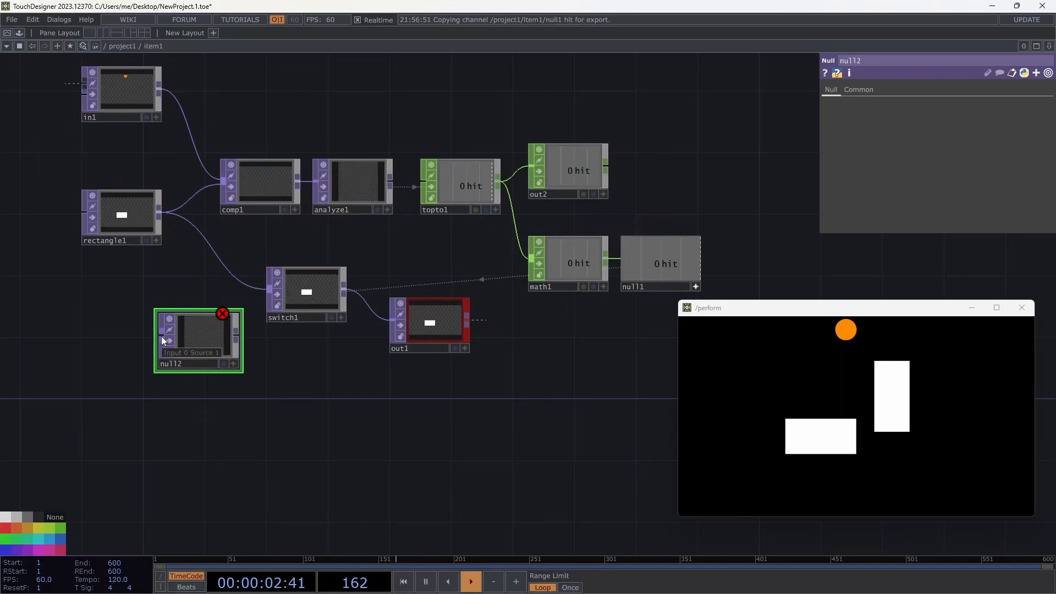
pyautogui.moveTo(228, 320)
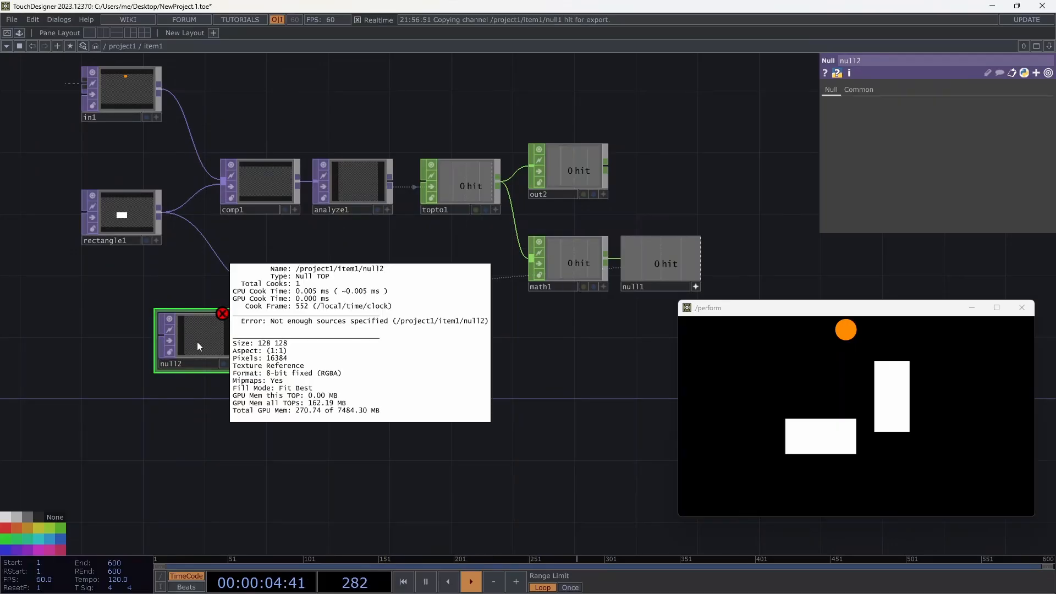
pyautogui.press('Delete')
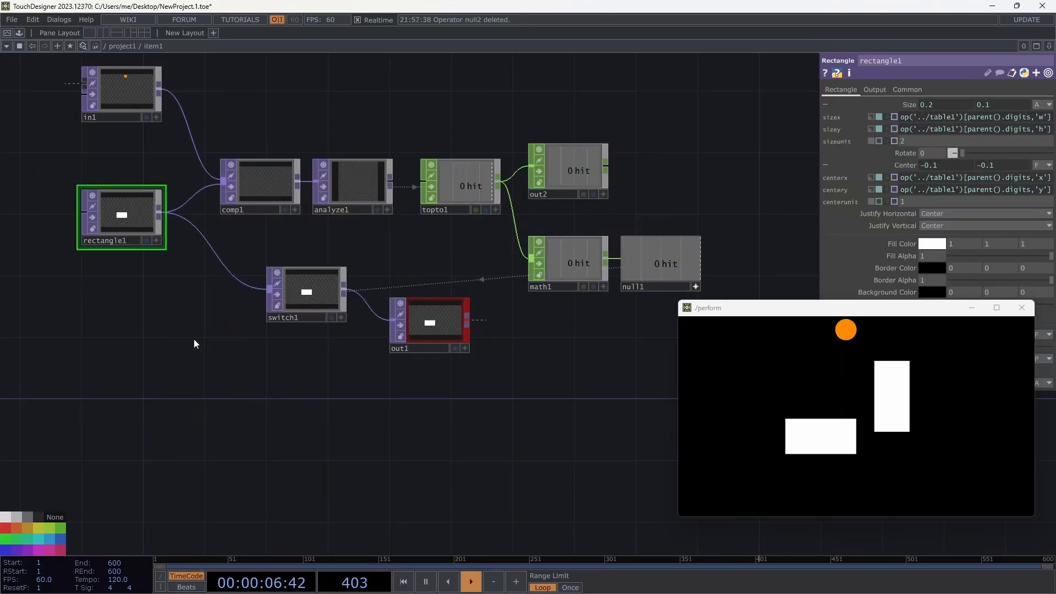
# Add constant1 with Alpha 0 below rectangle1 and wire it into switch1's second input.
pyautogui.press('Tab')
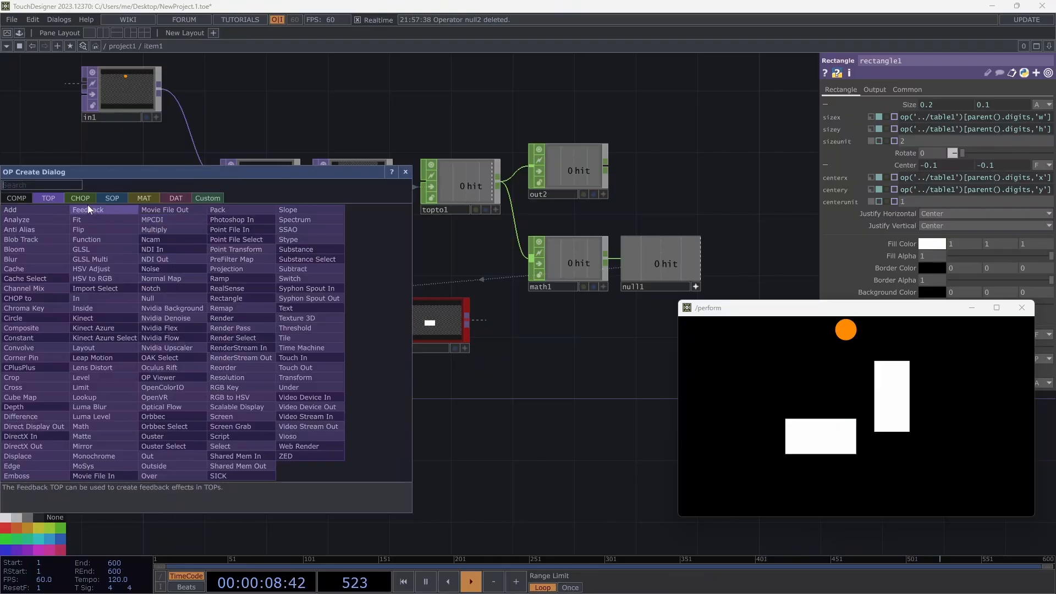
pyautogui.write('c')
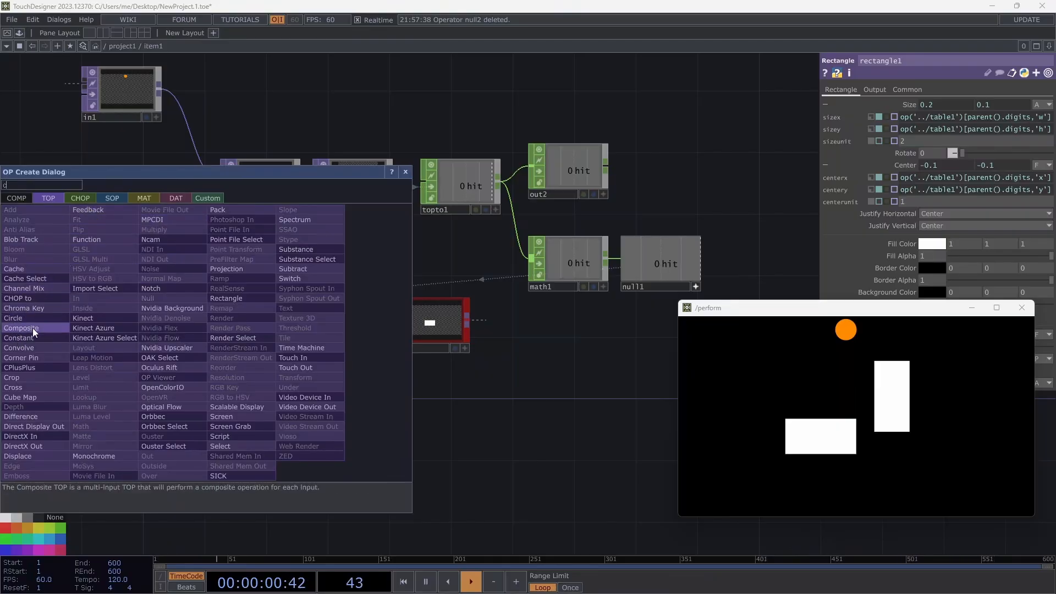
pyautogui.click(38, 346)
pyautogui.click(210, 322)
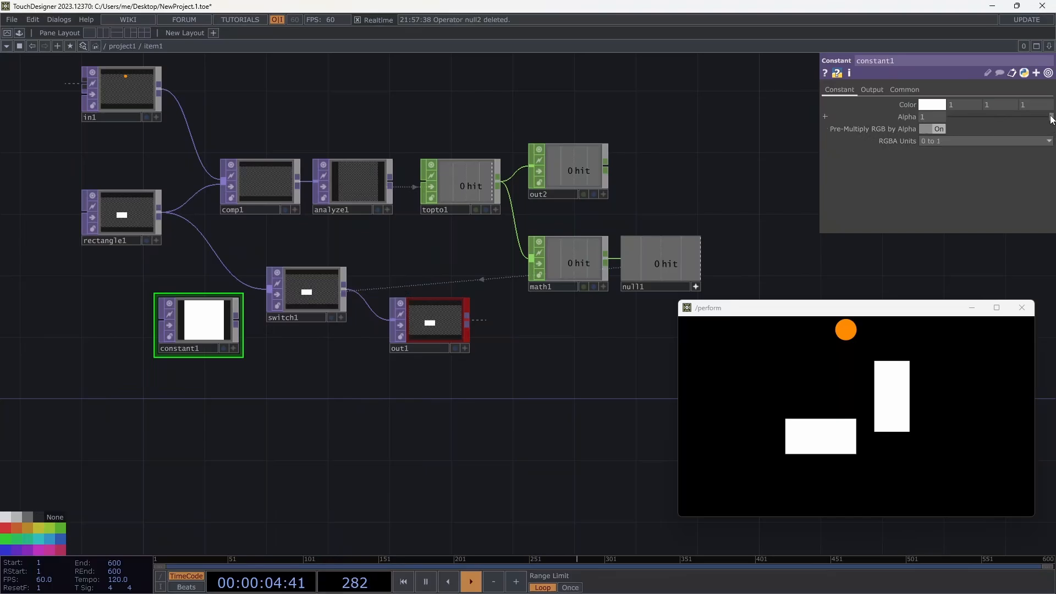
pyautogui.moveTo(1051, 116); pyautogui.dragTo(913, 114)
pyautogui.moveTo(236, 317); pyautogui.dragTo(273, 299)
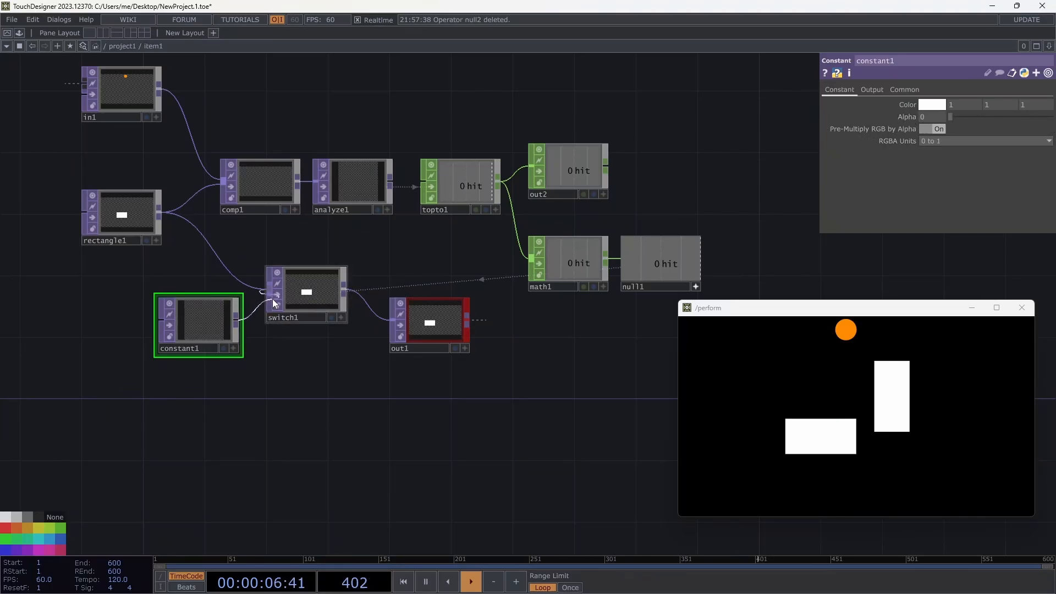
pyautogui.click(577, 260)
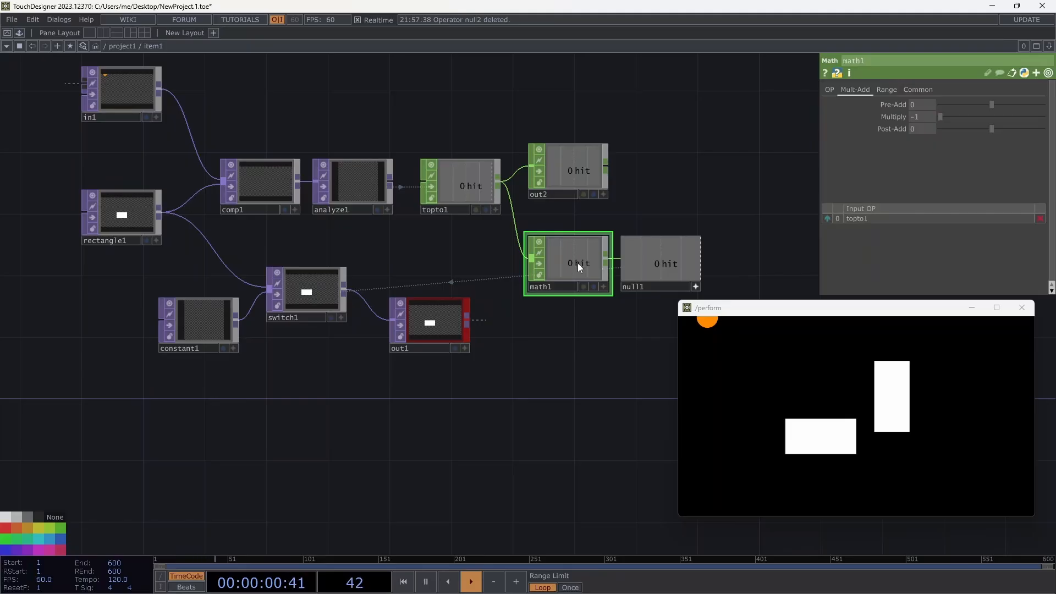
# Delete math1 and set constant1's resolution to 1280x720.
pyautogui.press('Delete')
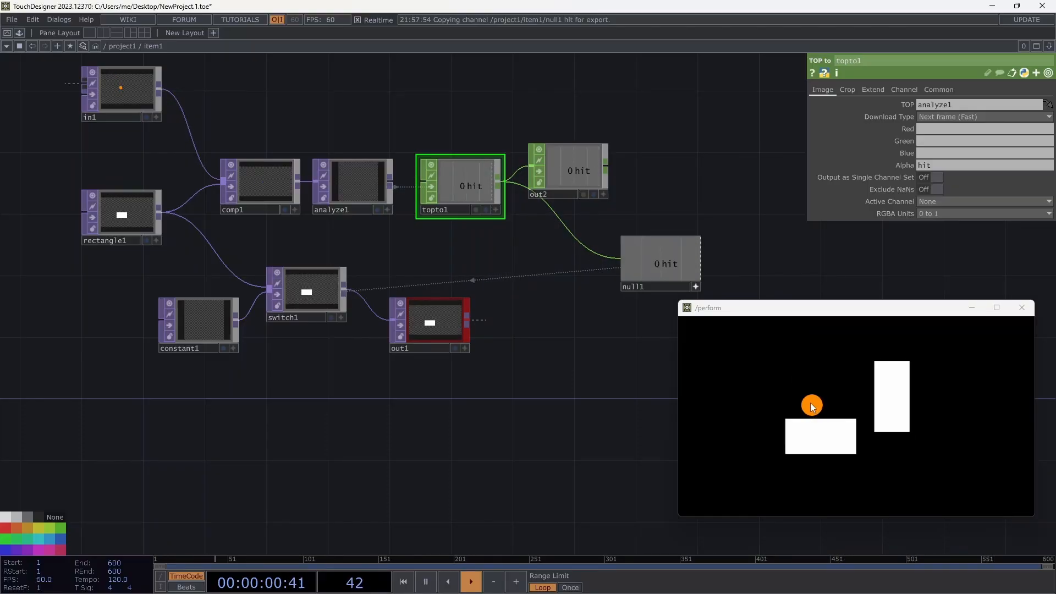
pyautogui.click(220, 331)
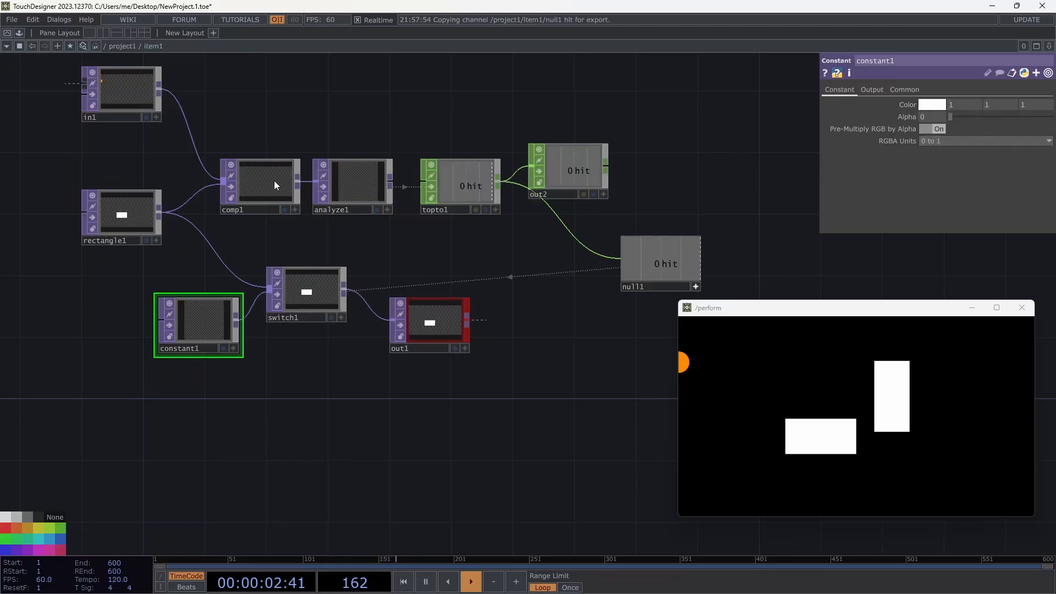
pyautogui.click(901, 90)
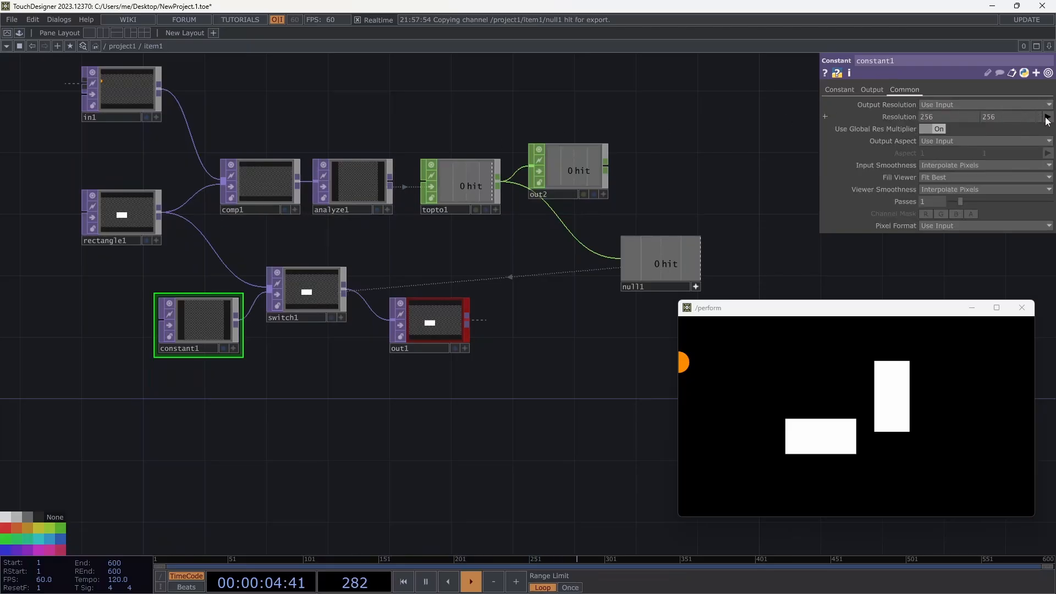
pyautogui.click(1047, 117)
pyautogui.click(1036, 176)
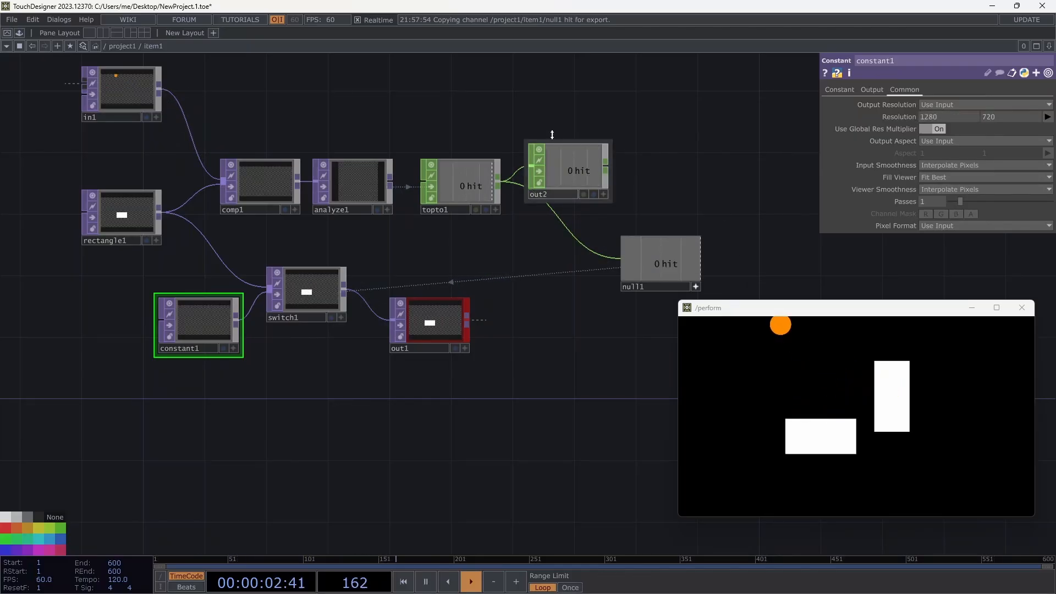
pyautogui.scroll(4, 420, 117)
pyautogui.scroll(-4, 378, 107)
# Back in project1, recreate all replicated items from replicator1.
pyautogui.click(132, 46)
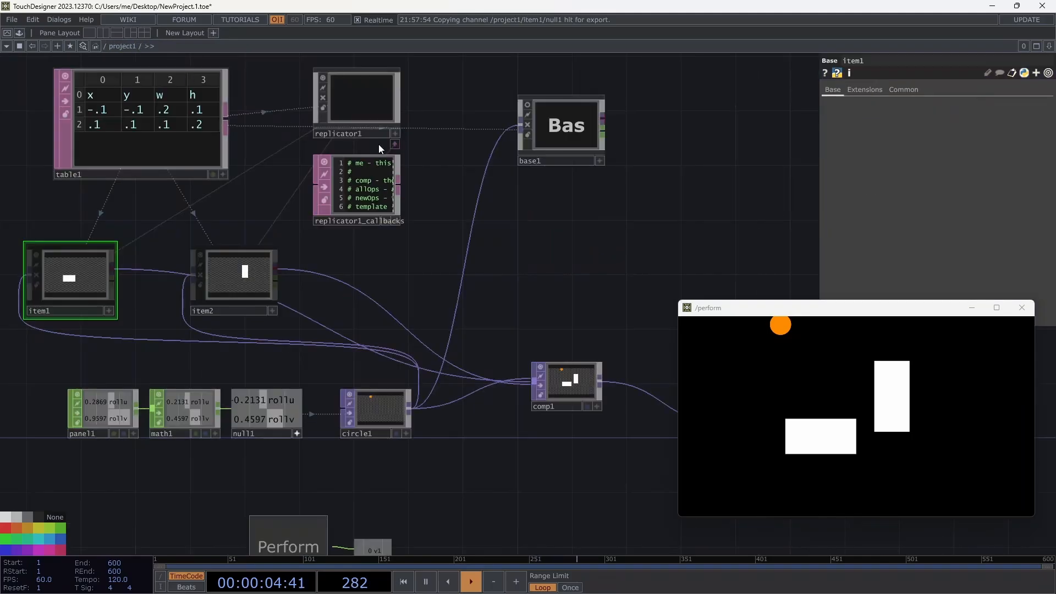
pyautogui.click(370, 100)
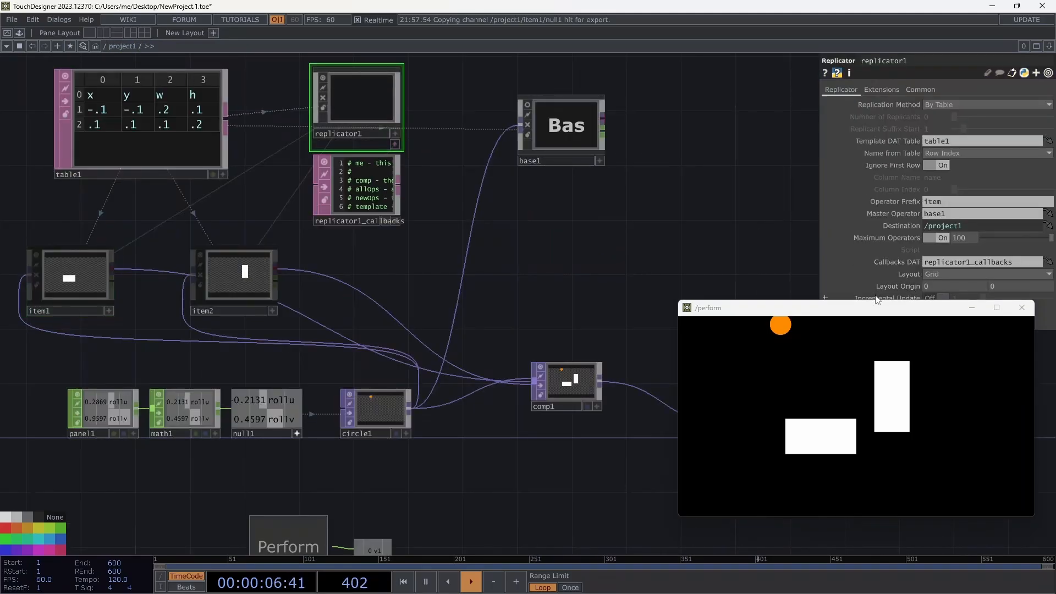
pyautogui.moveTo(877, 303); pyautogui.dragTo(878, 357)
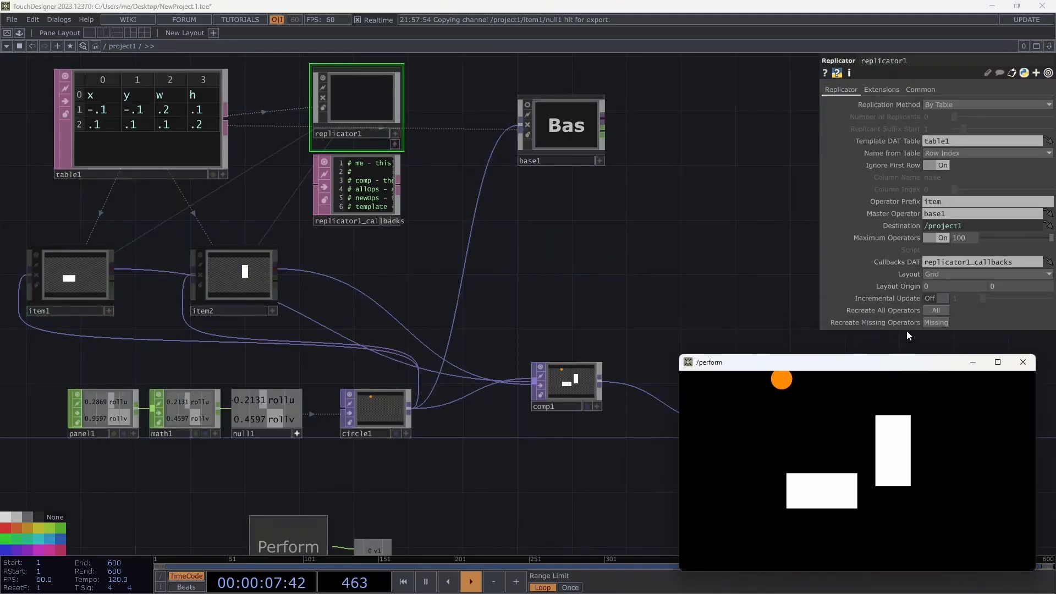
pyautogui.click(931, 309)
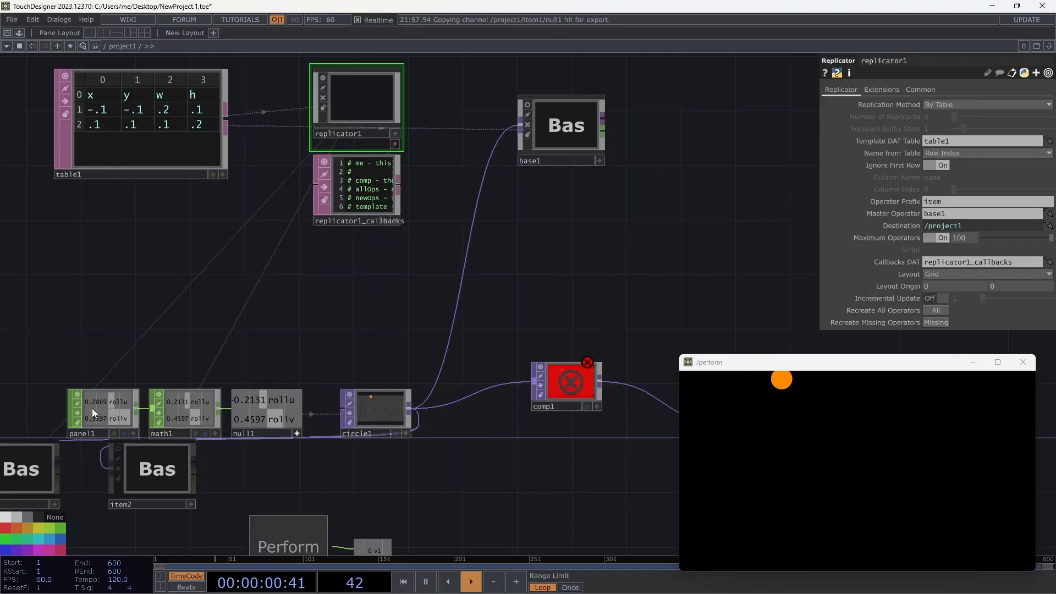
# Move the circle chain and replicated items together up and to the right.
pyautogui.moveTo(45, 348); pyautogui.dragTo(465, 447)
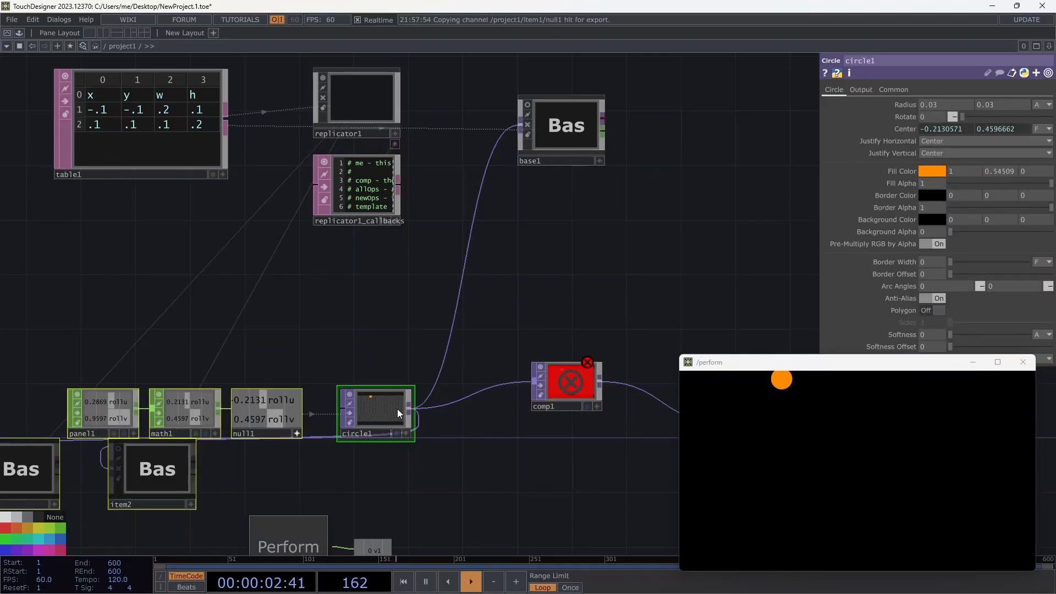
pyautogui.moveTo(397, 408); pyautogui.dragTo(454, 289)
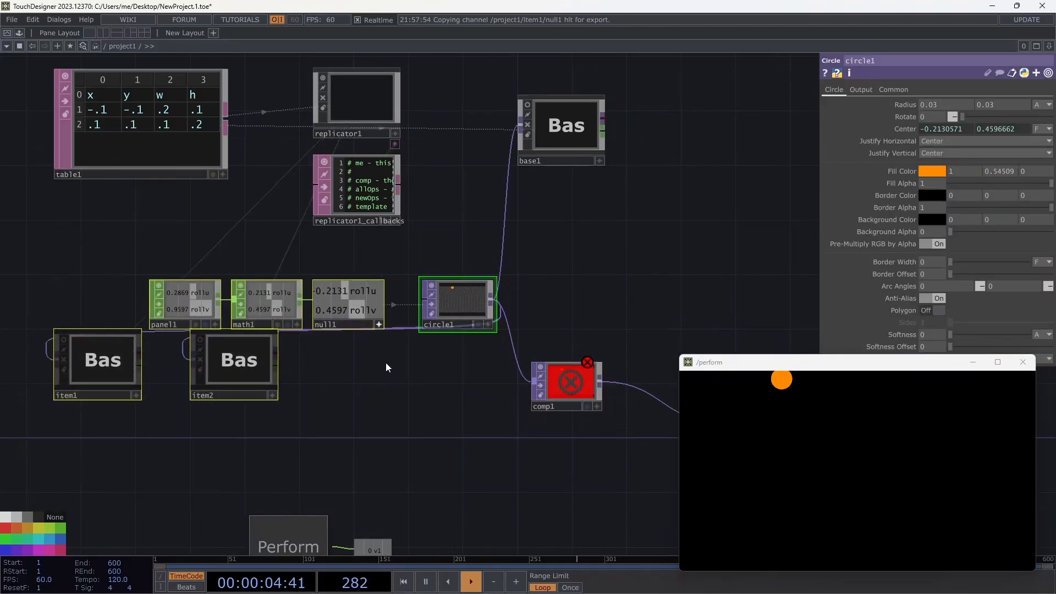
pyautogui.rightClick(308, 365)
pyautogui.click(297, 365)
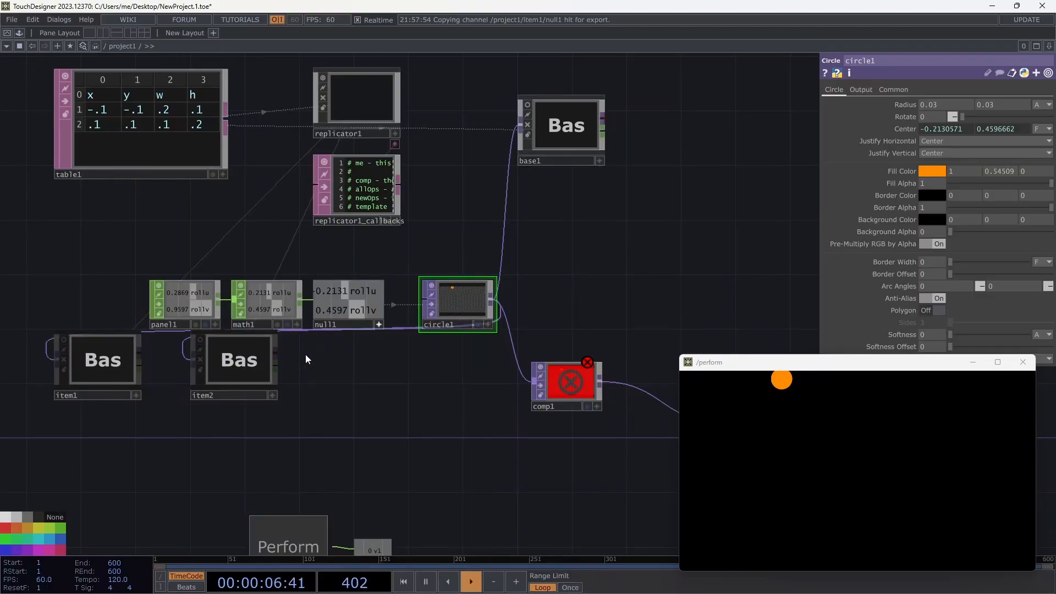
pyautogui.moveTo(306, 354); pyautogui.dragTo(187, 315)
pyautogui.moveTo(189, 371); pyautogui.dragTo(324, 349)
# Drag item1 and item2 lower, below the panel-to-circle chain.
pyautogui.moveTo(498, 318); pyautogui.dragTo(280, 385, button='right')
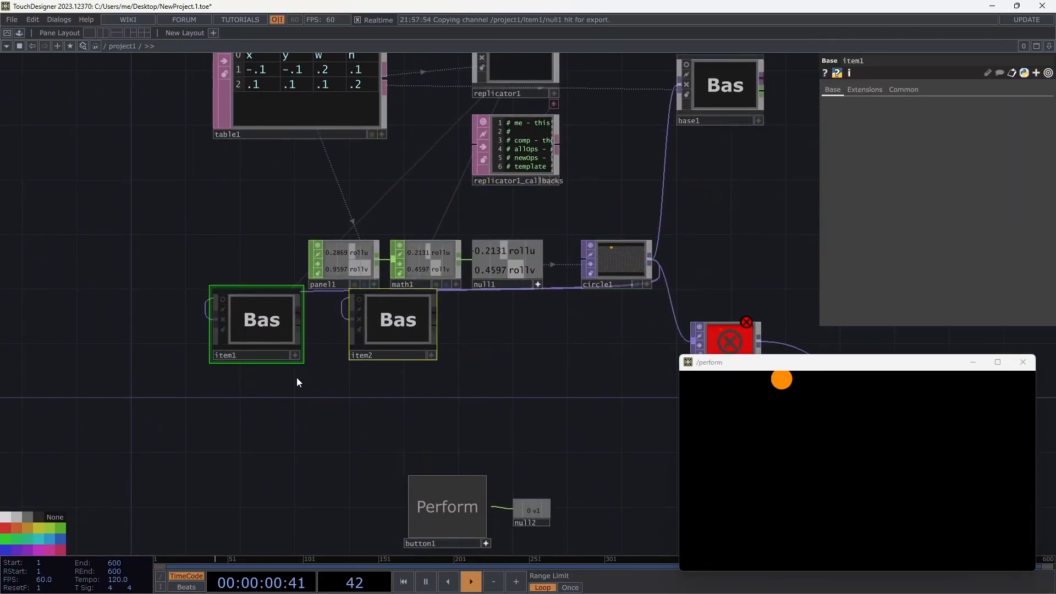
pyautogui.moveTo(381, 324); pyautogui.dragTo(368, 388)
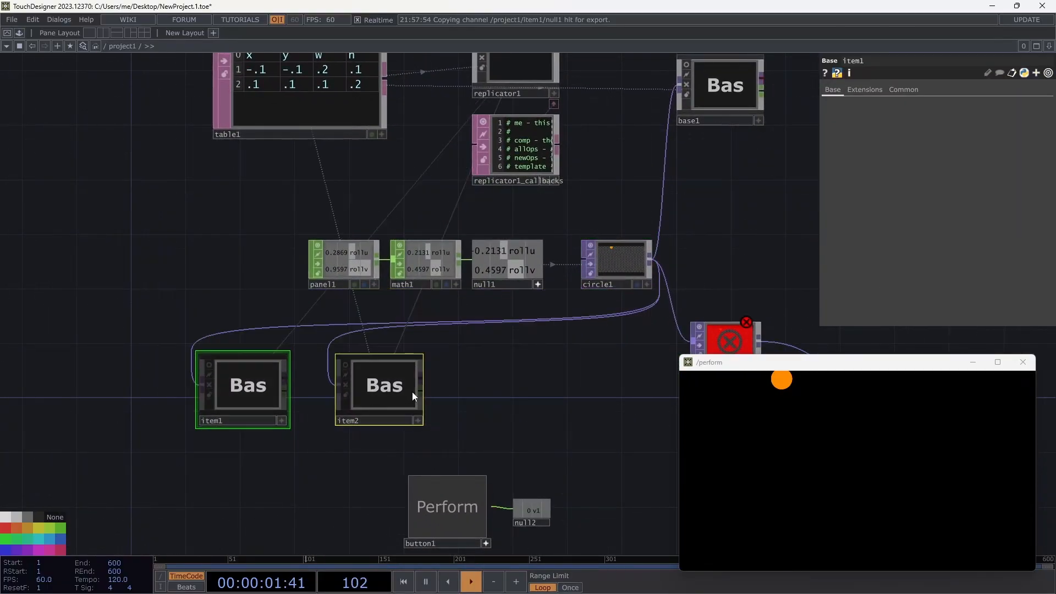
pyautogui.click(578, 377)
pyautogui.moveTo(599, 418); pyautogui.dragTo(407, 385)
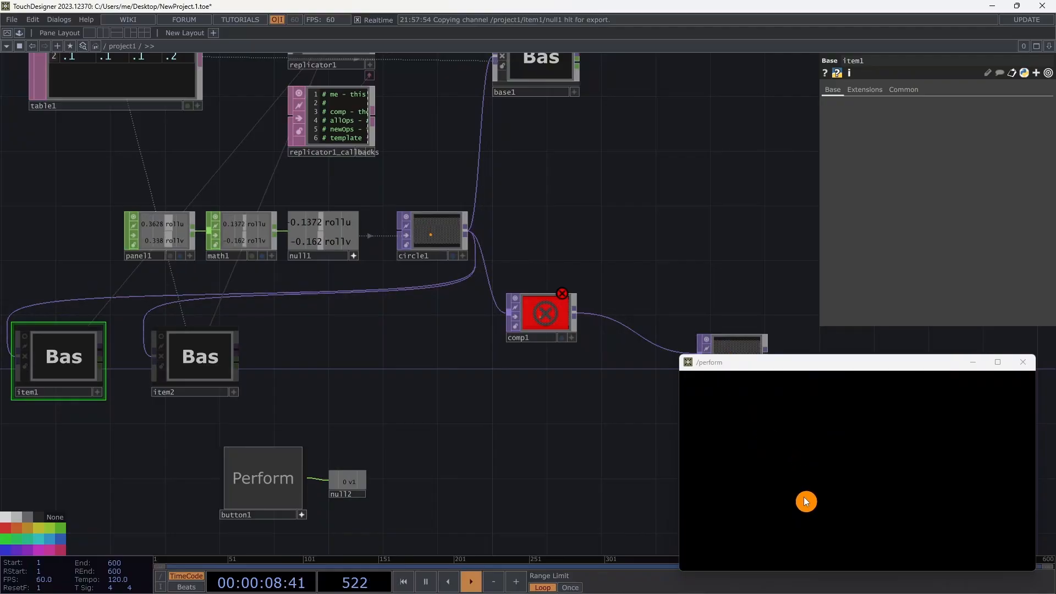
pyautogui.scroll(-5, 447, 376)
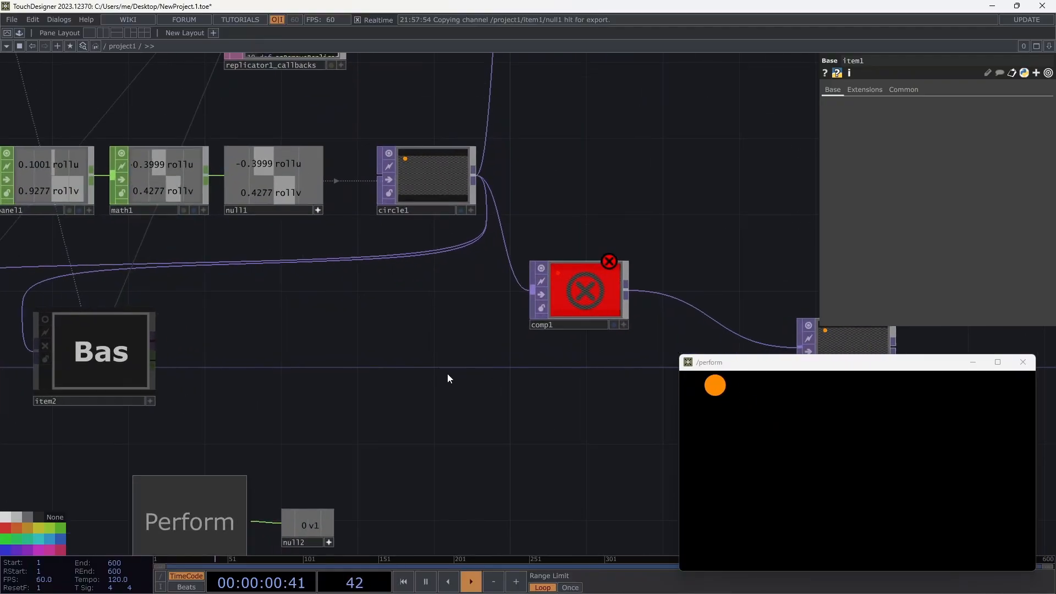
# Inside base1, route rectangle1 and a blank constant1 through switch1 into out1, then return to /project1.
pyautogui.click(495, 214)
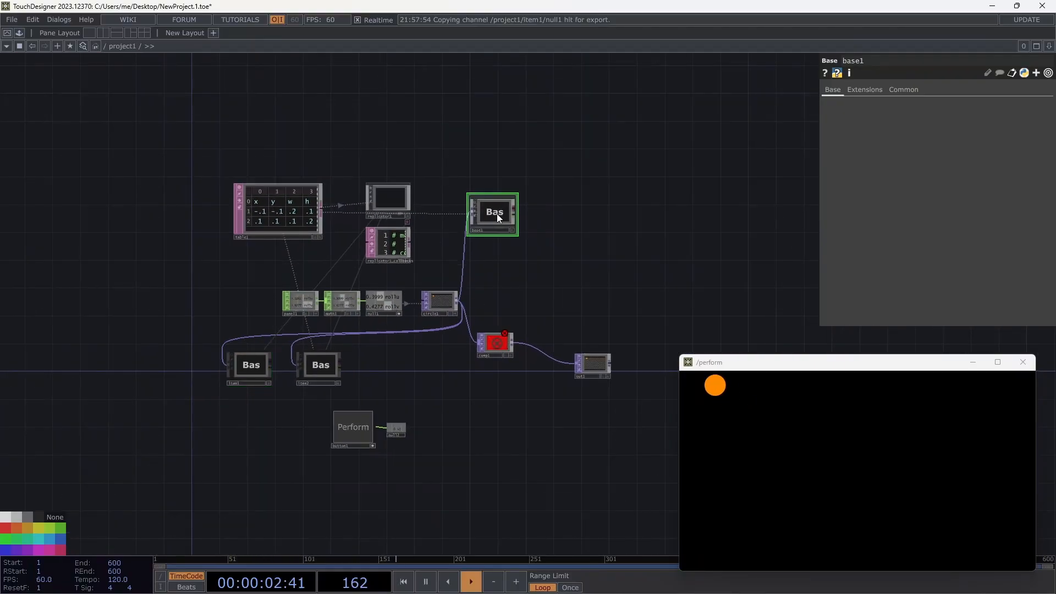
pyautogui.press('i')
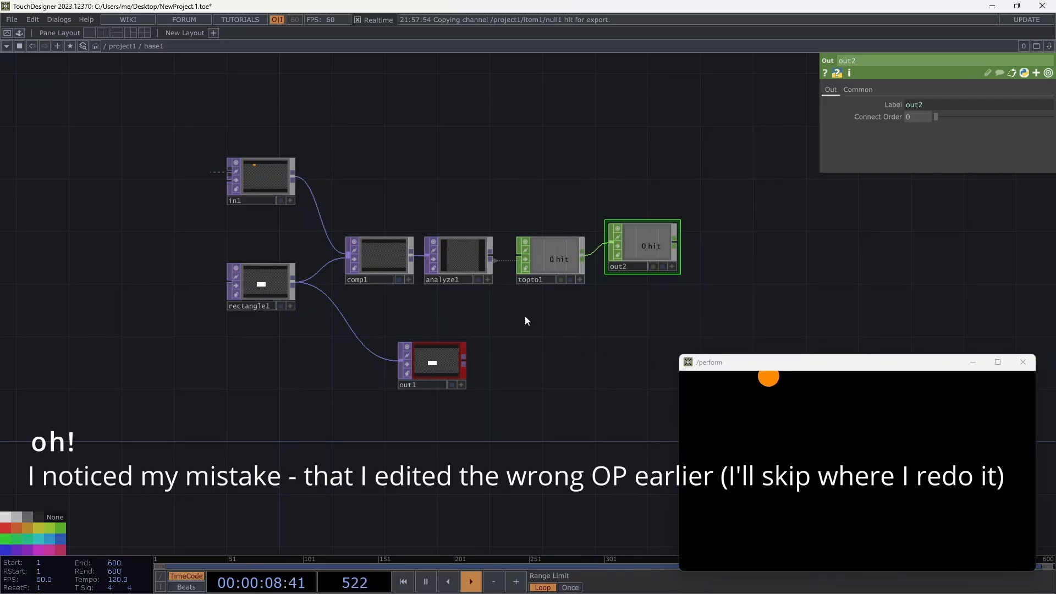
pyautogui.click(136, 45)
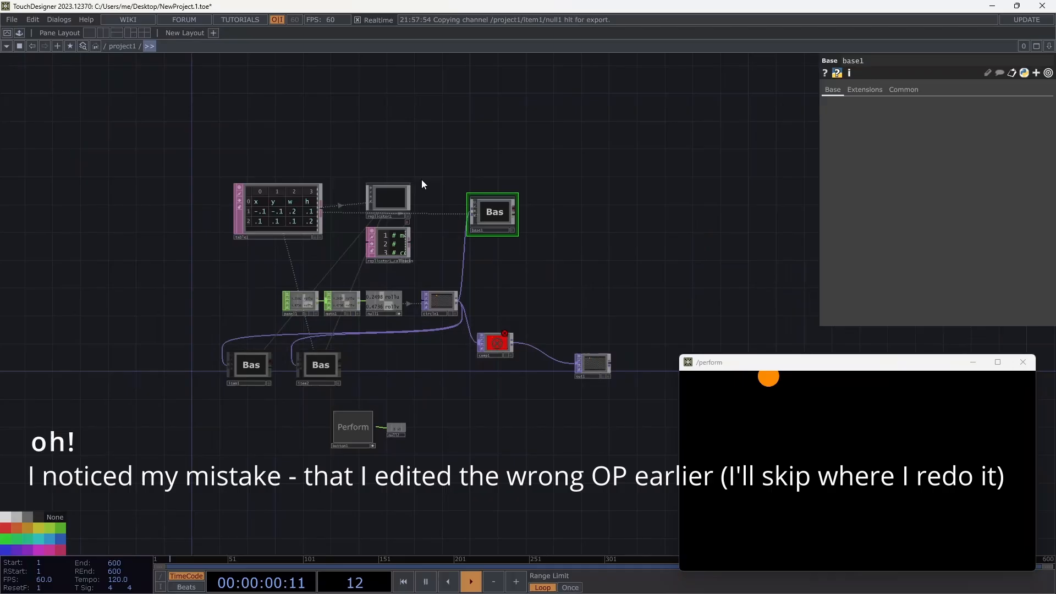
pyautogui.doubleClick(494, 213)
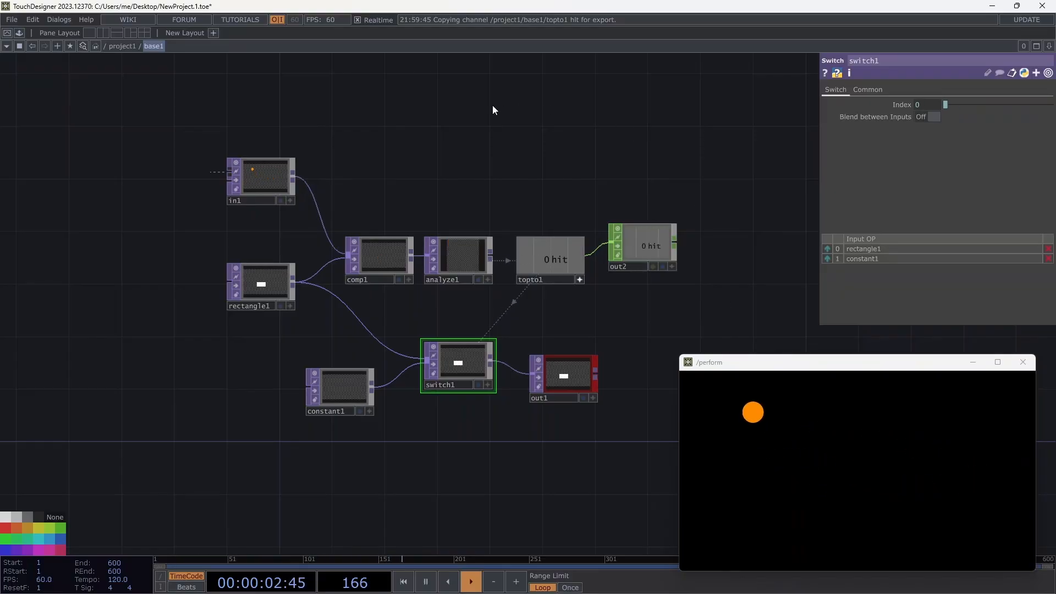
pyautogui.click(131, 46)
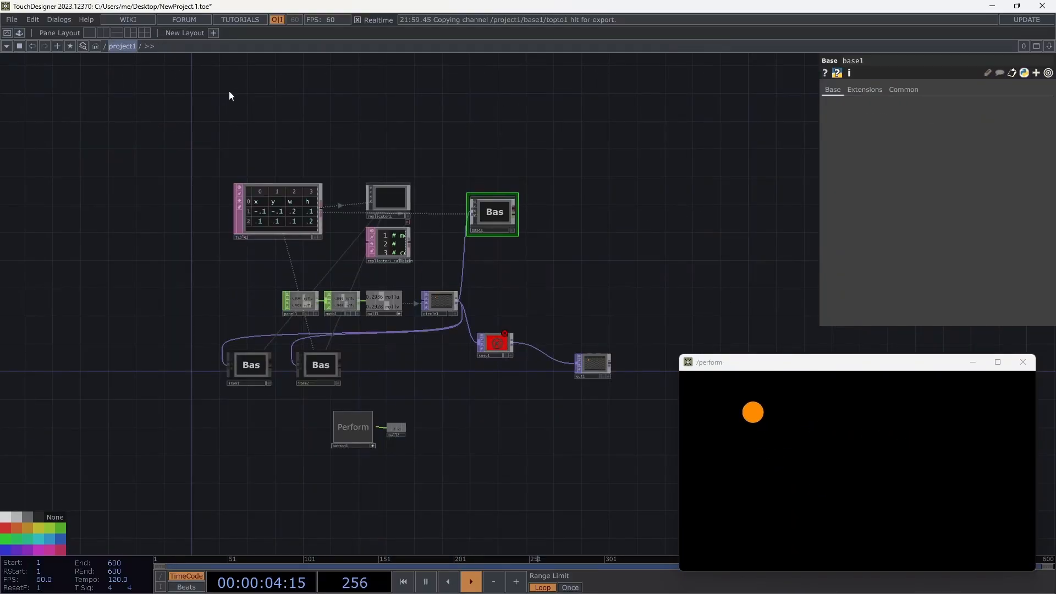
pyautogui.rightClick(395, 196)
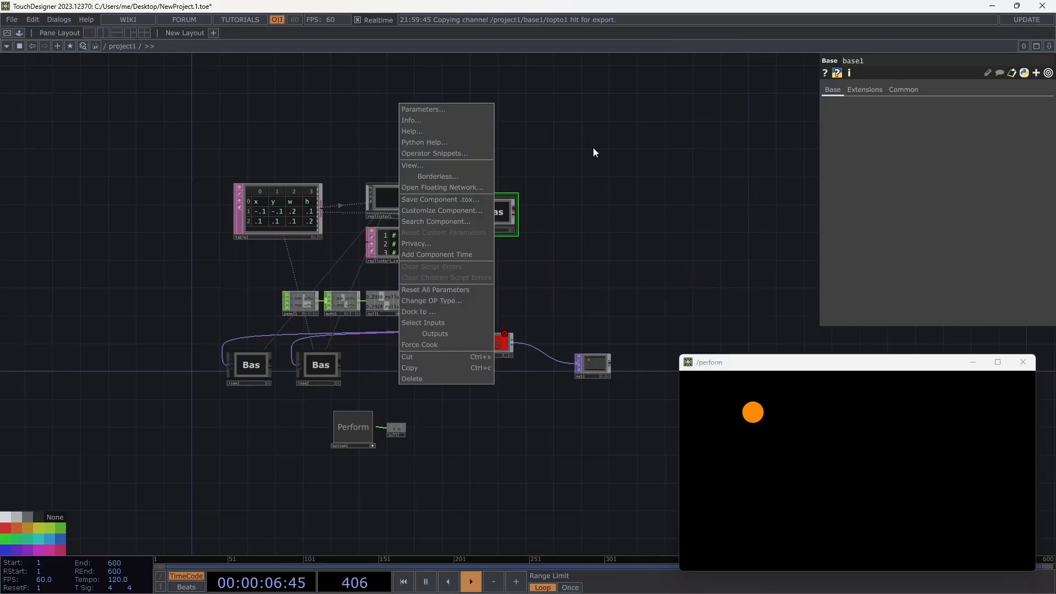
# Recreate all of replicator1's replicants from the updated base1 template.
pyautogui.click(389, 202)
pyautogui.click(937, 310)
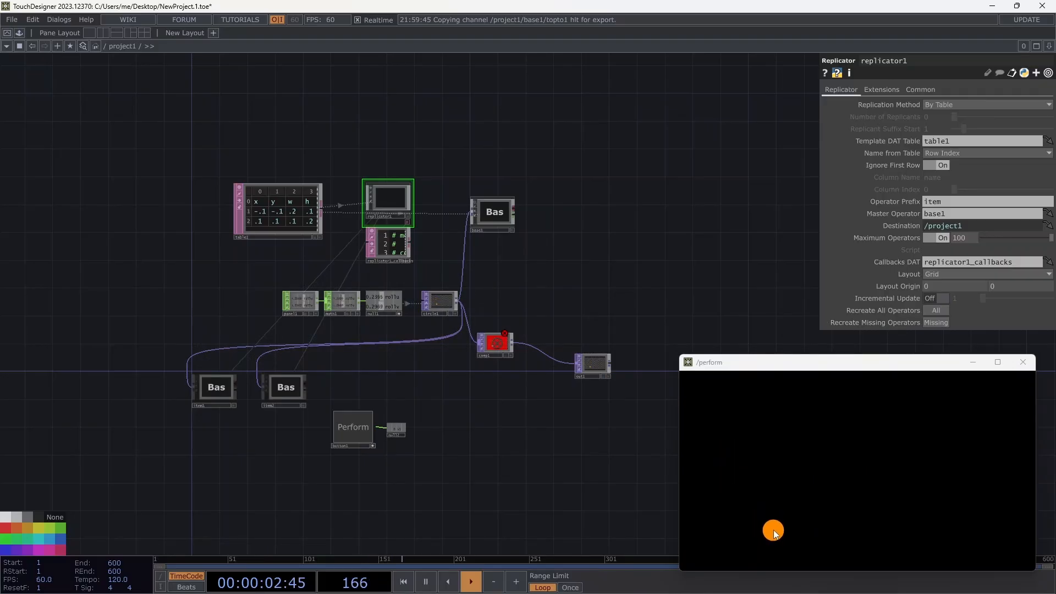
pyautogui.click(498, 214)
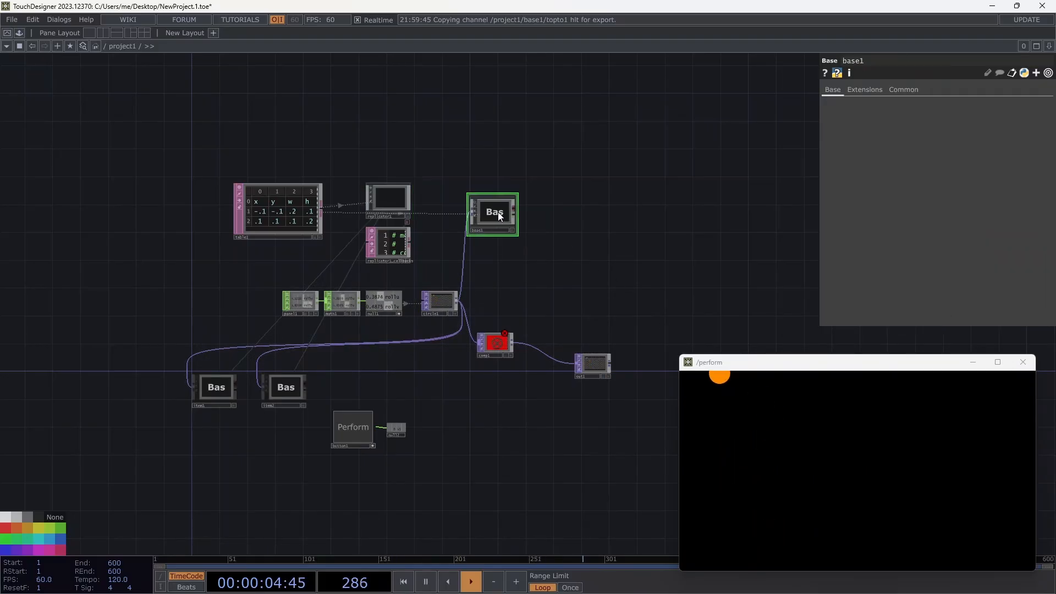
# Turn on item1 and item2 node viewers to show their white rectangles, then select comp1.
pyautogui.click(212, 389)
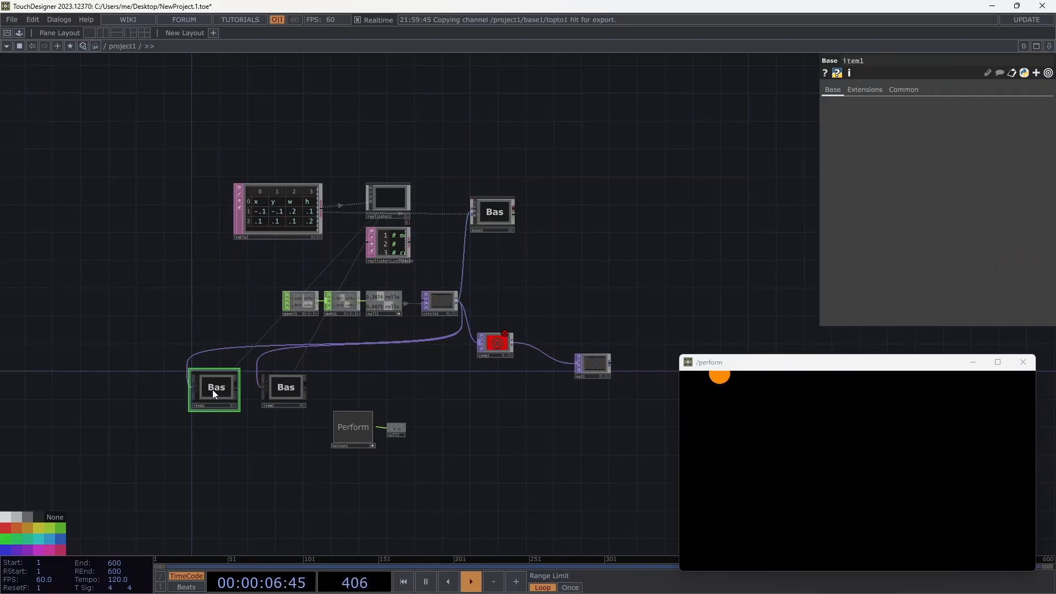
pyautogui.scroll(4, 212, 390)
pyautogui.click(183, 364)
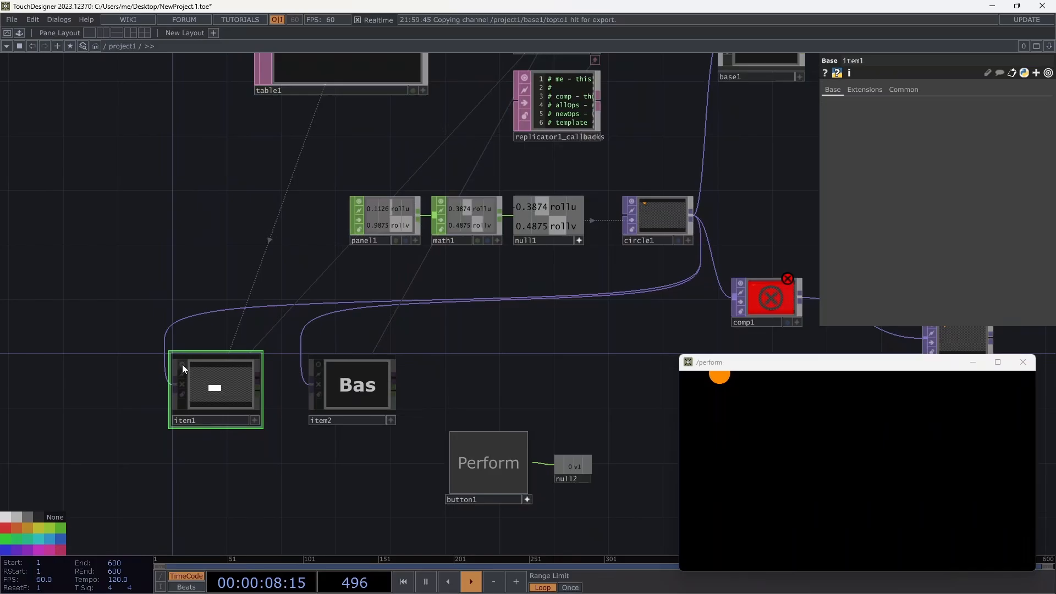
pyautogui.click(318, 363)
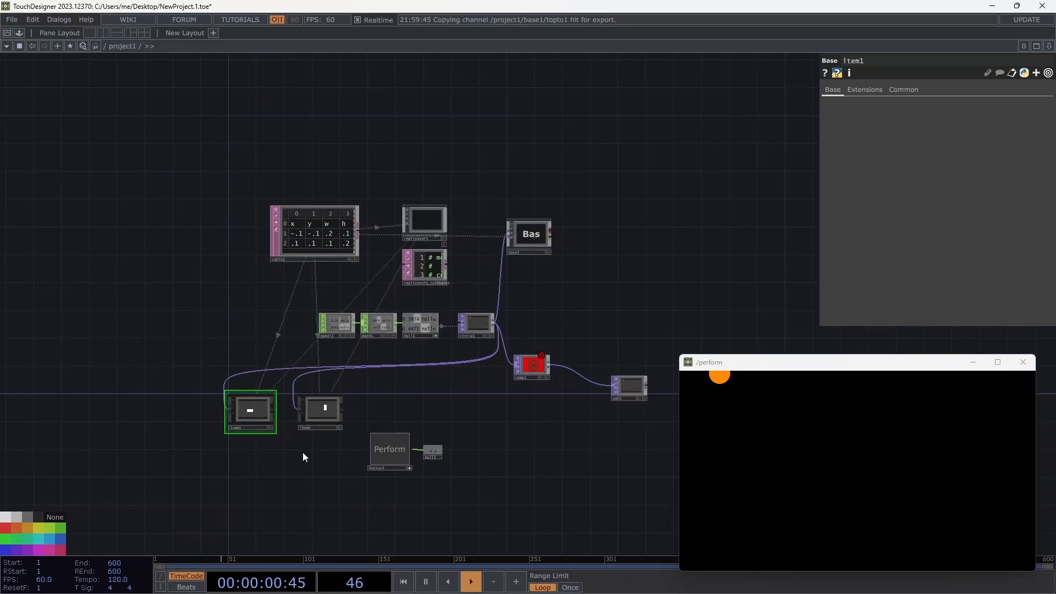
pyautogui.moveTo(311, 464); pyautogui.dragTo(539, 274)
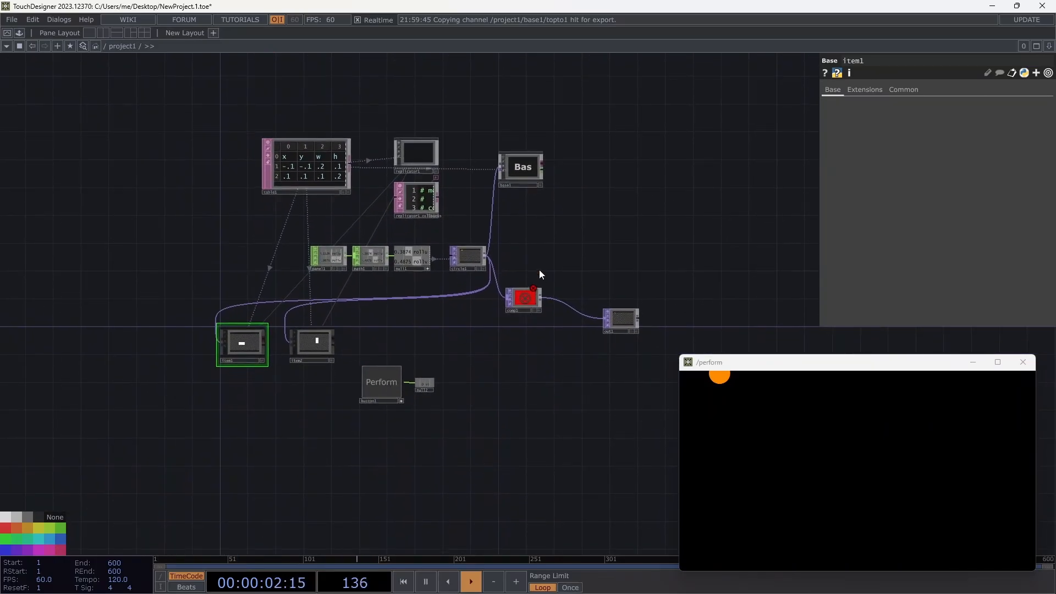
pyautogui.click(521, 302)
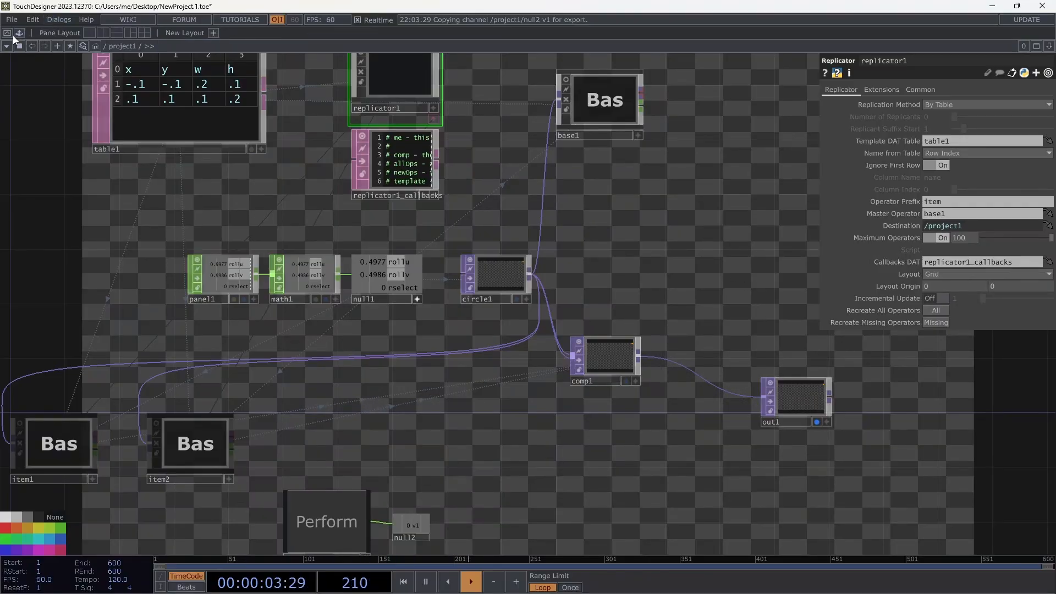
# Test the two white rectangles and circle in the perform window, close it, and select comp1.
pyautogui.click(342, 519)
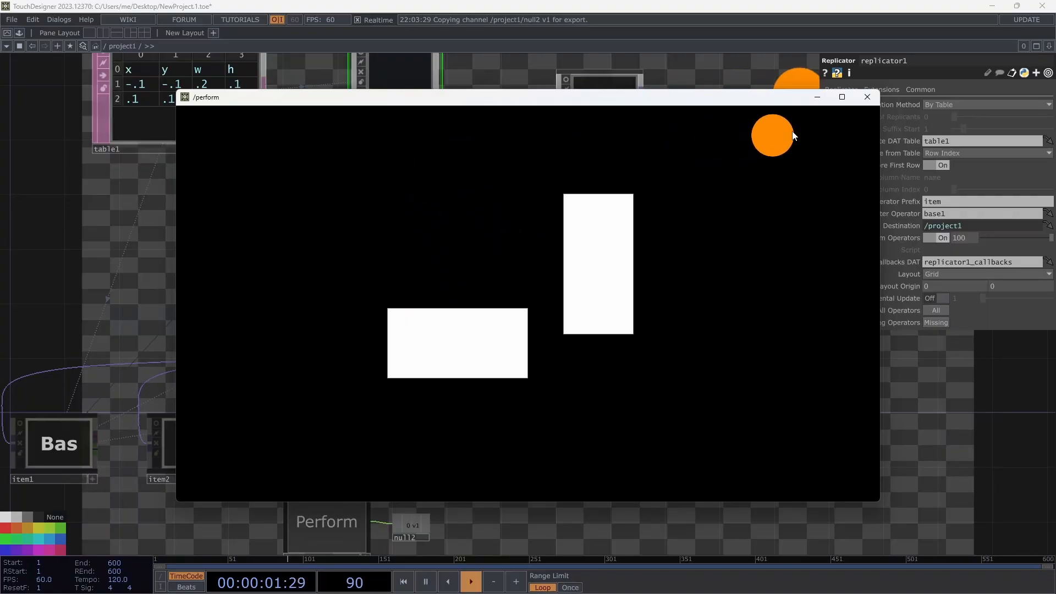
pyautogui.click(867, 98)
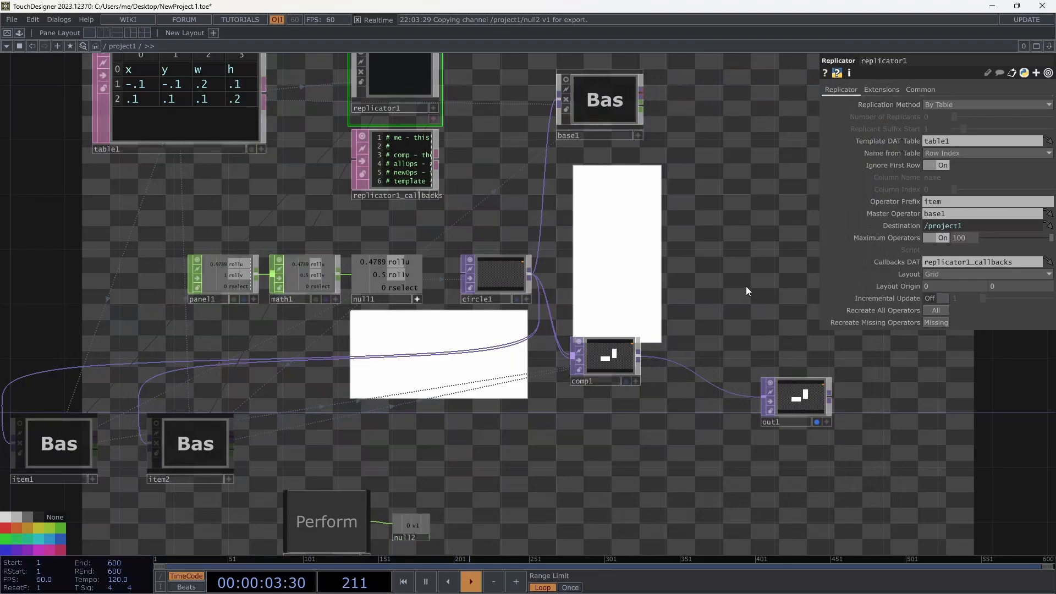
pyautogui.scroll(-3, 734, 285)
pyautogui.scroll(2, 711, 293)
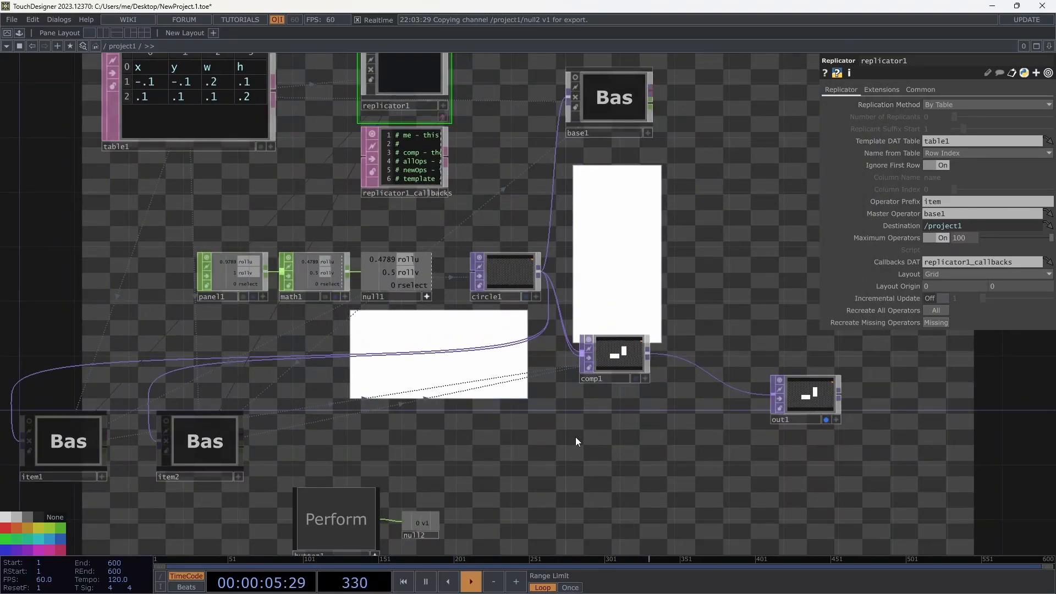
pyautogui.click(612, 358)
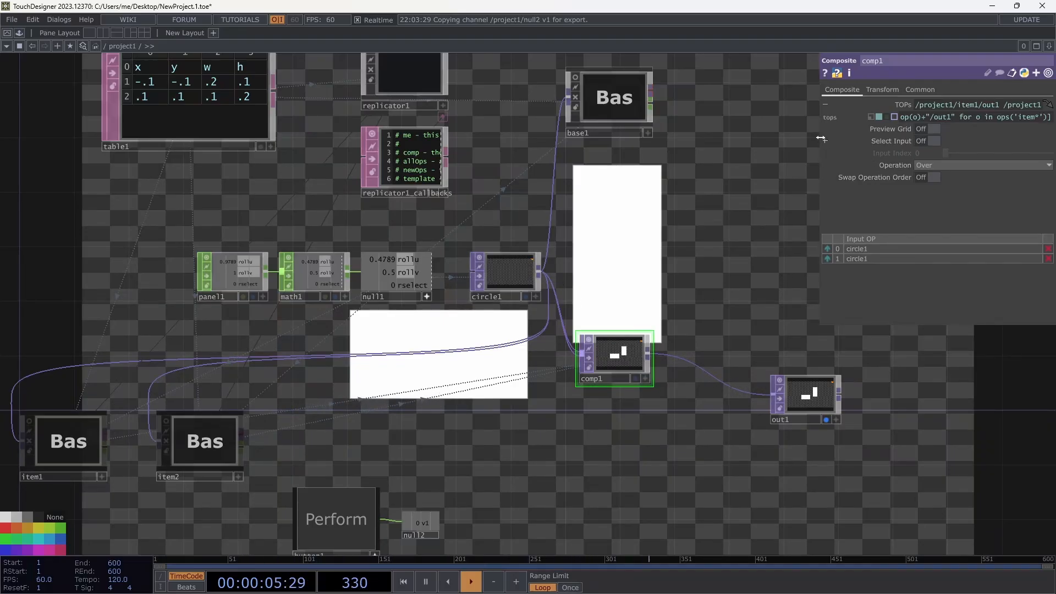
pyautogui.moveTo(820, 138); pyautogui.dragTo(525, 139)
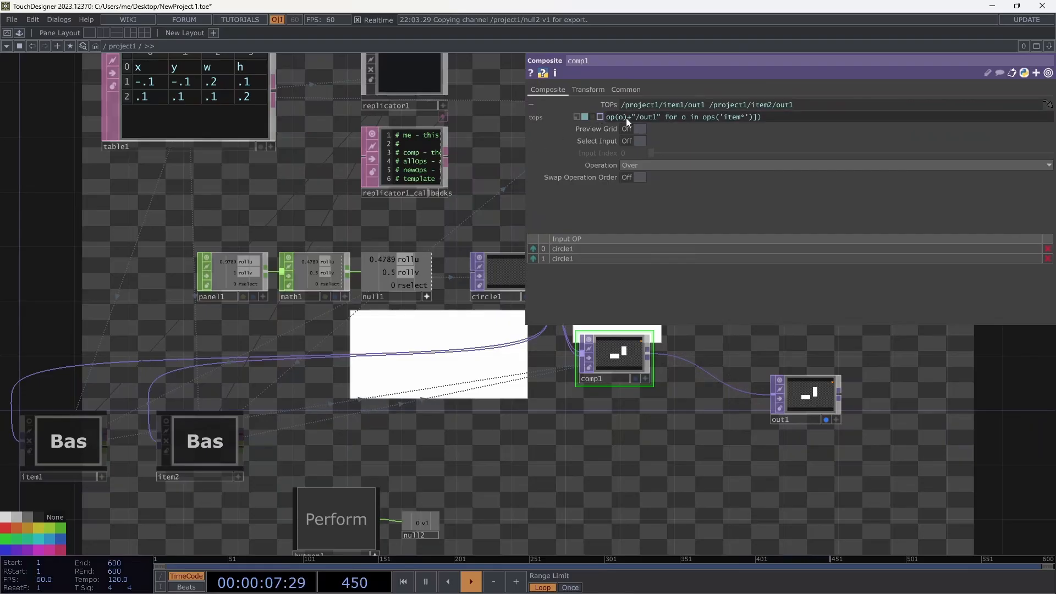
pyautogui.moveTo(628, 118); pyautogui.dragTo(586, 117)
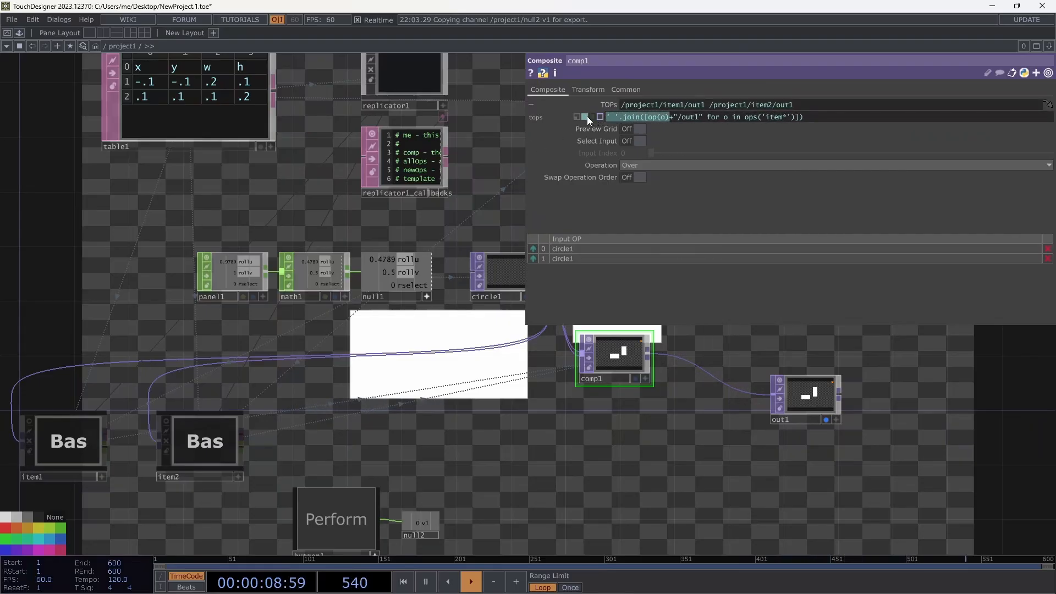
pyautogui.click(618, 118)
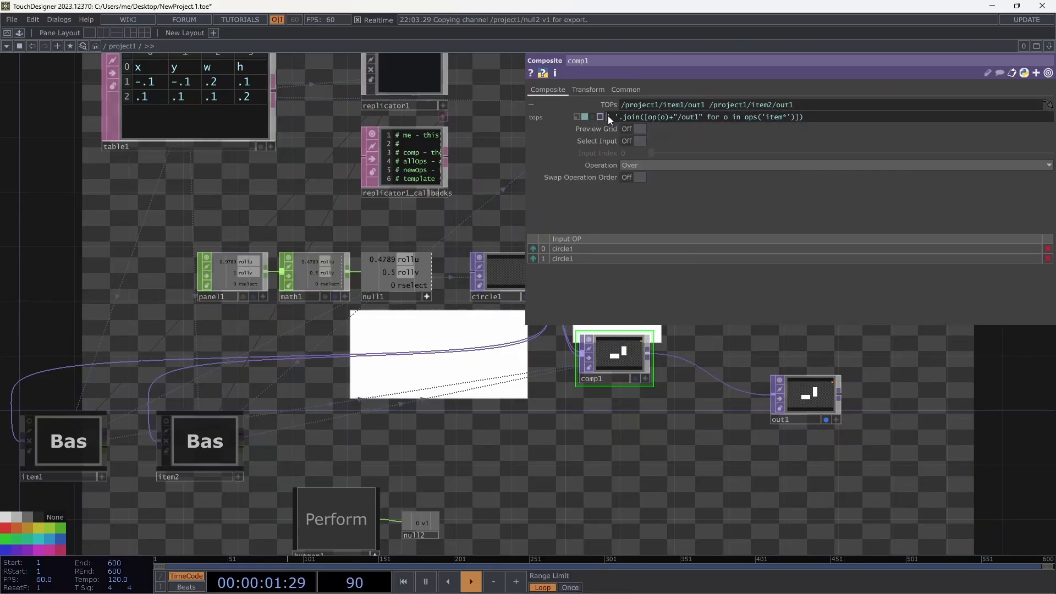
pyautogui.moveTo(607, 116); pyautogui.dragTo(619, 118)
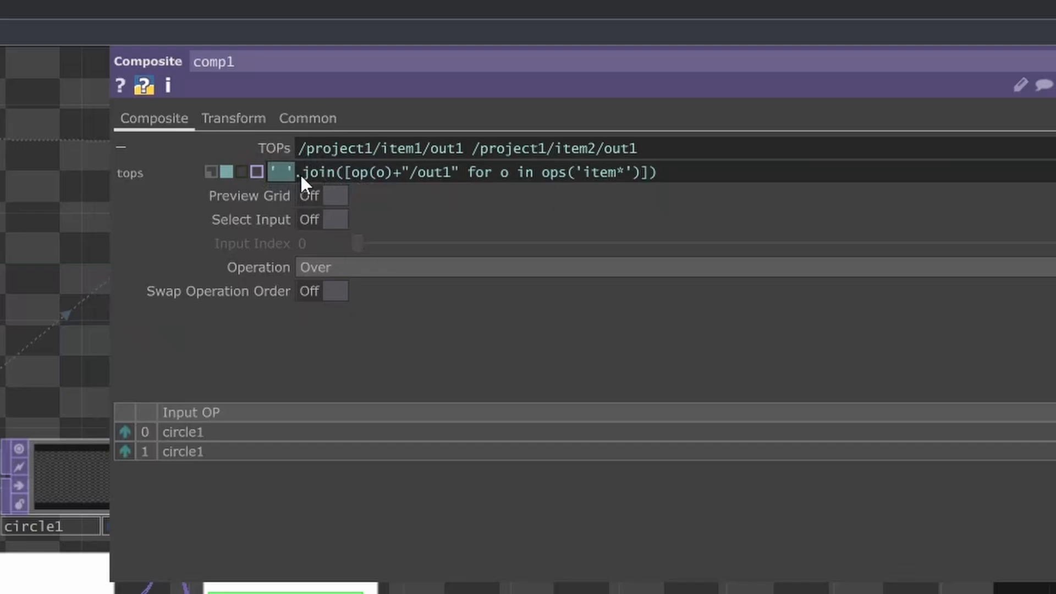
pyautogui.click(308, 174)
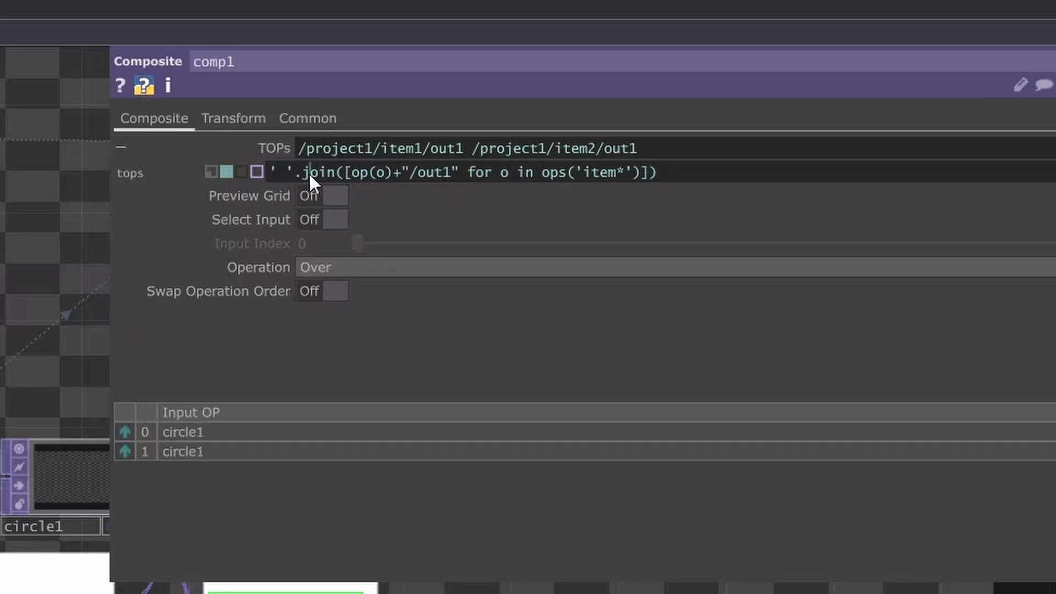
pyautogui.click(367, 174)
pyautogui.moveTo(381, 174); pyautogui.dragTo(525, 190)
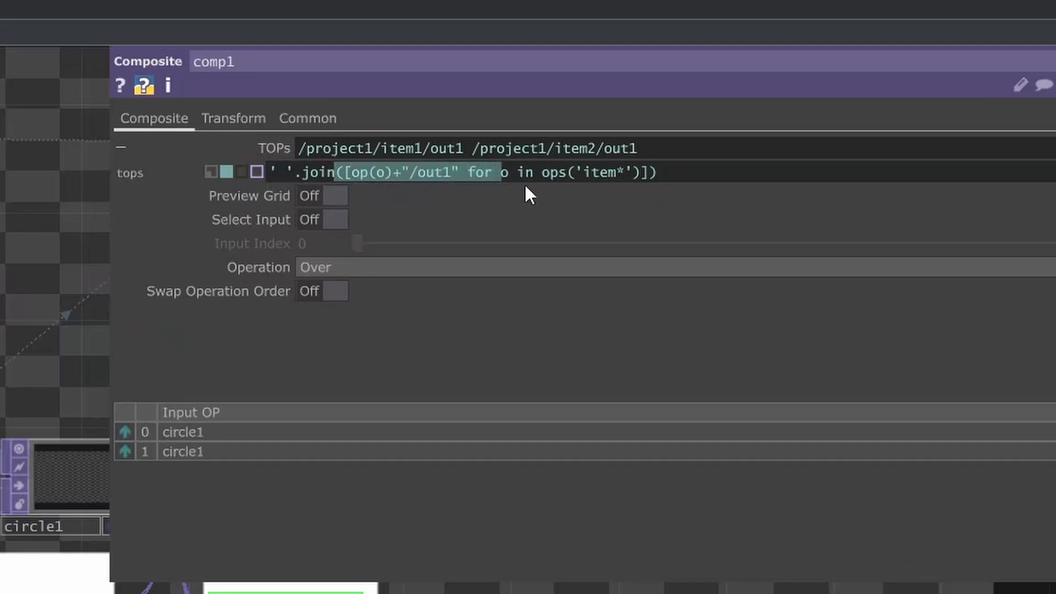
pyautogui.moveTo(595, 182); pyautogui.dragTo(629, 180)
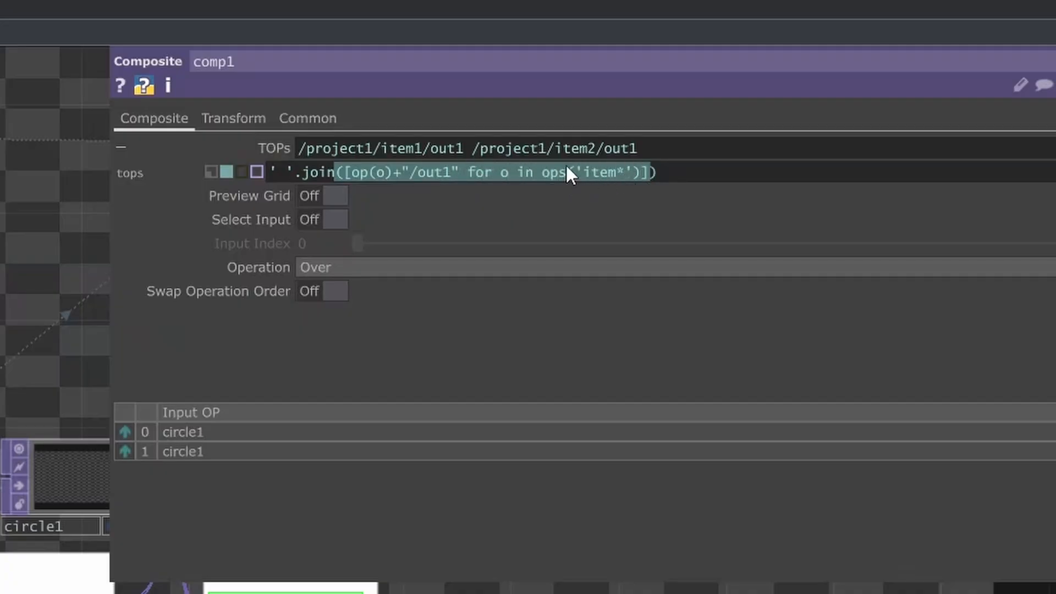
pyautogui.click(542, 173)
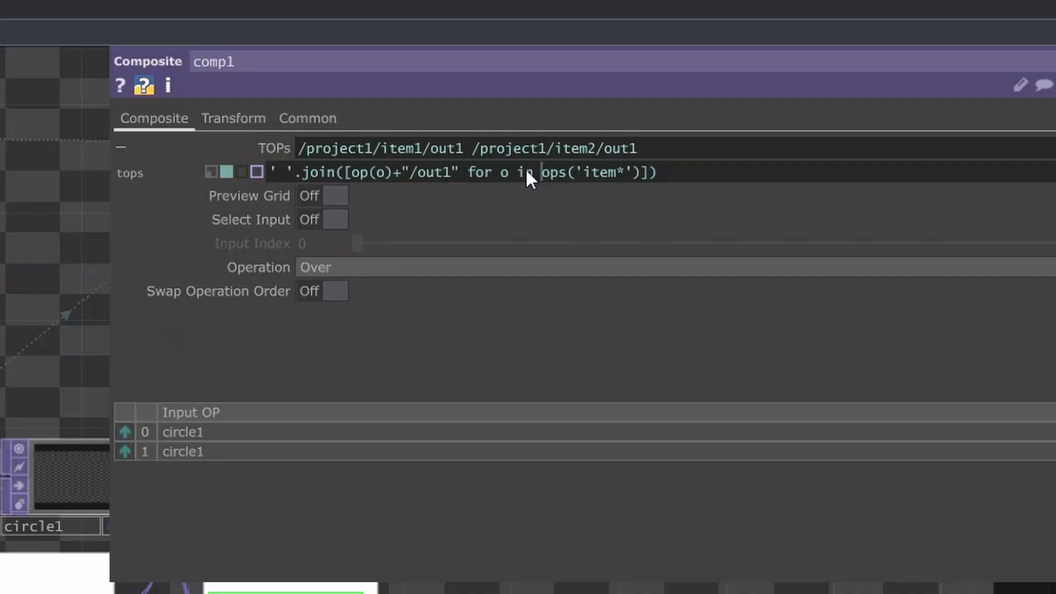
pyautogui.doubleClick(507, 173)
pyautogui.moveTo(541, 173); pyautogui.dragTo(575, 173)
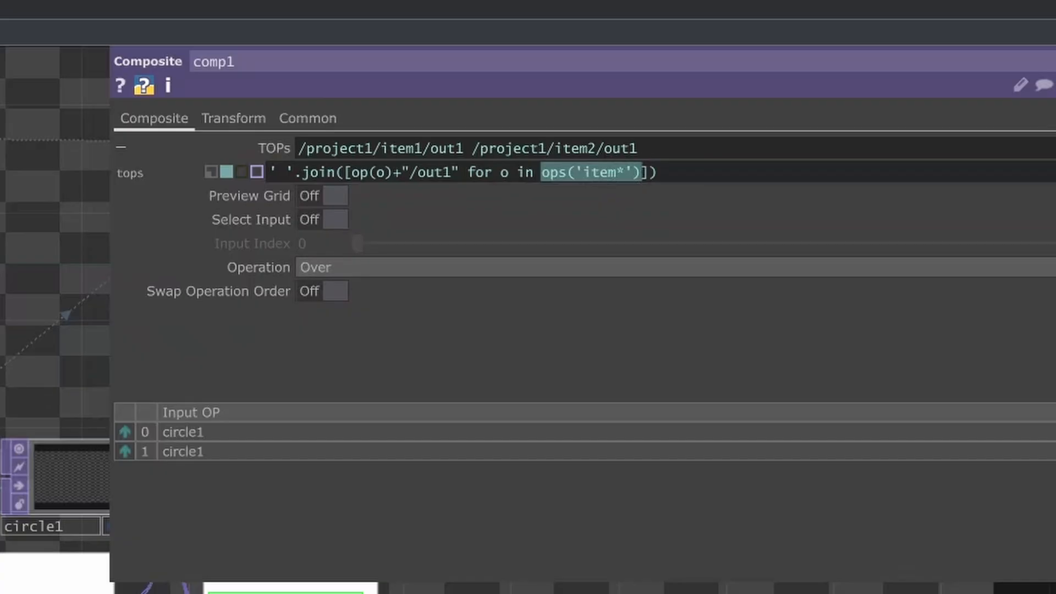
pyautogui.doubleClick(379, 172)
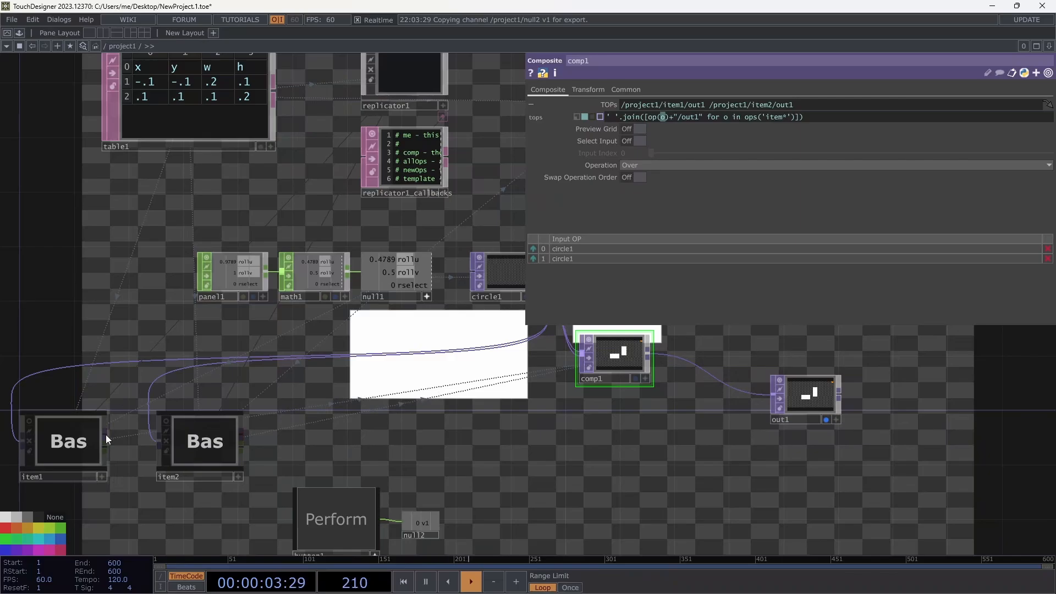
pyautogui.click(78, 446)
pyautogui.press('i')
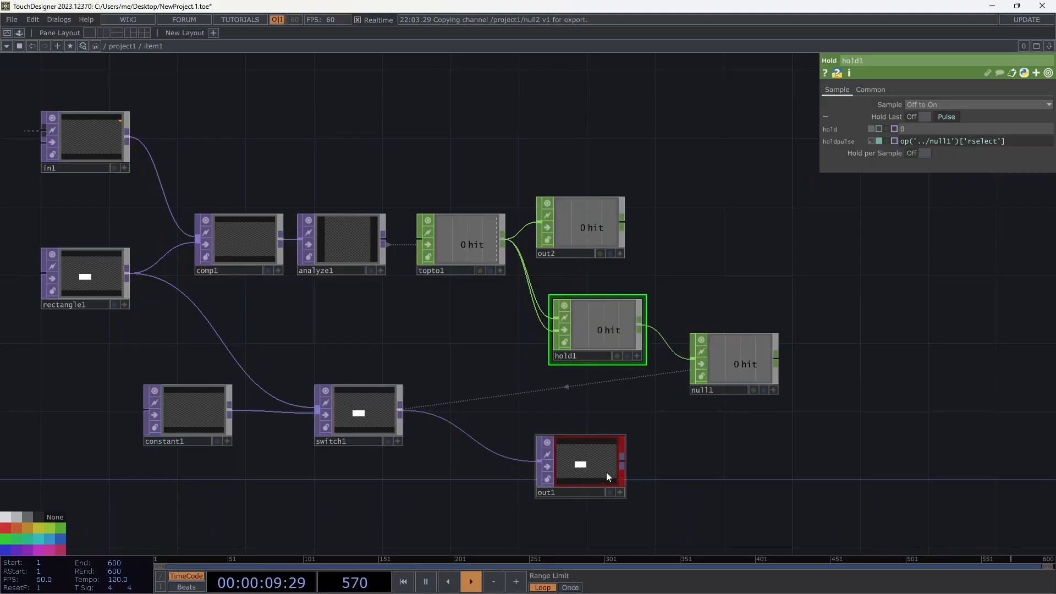
pyautogui.click(126, 46)
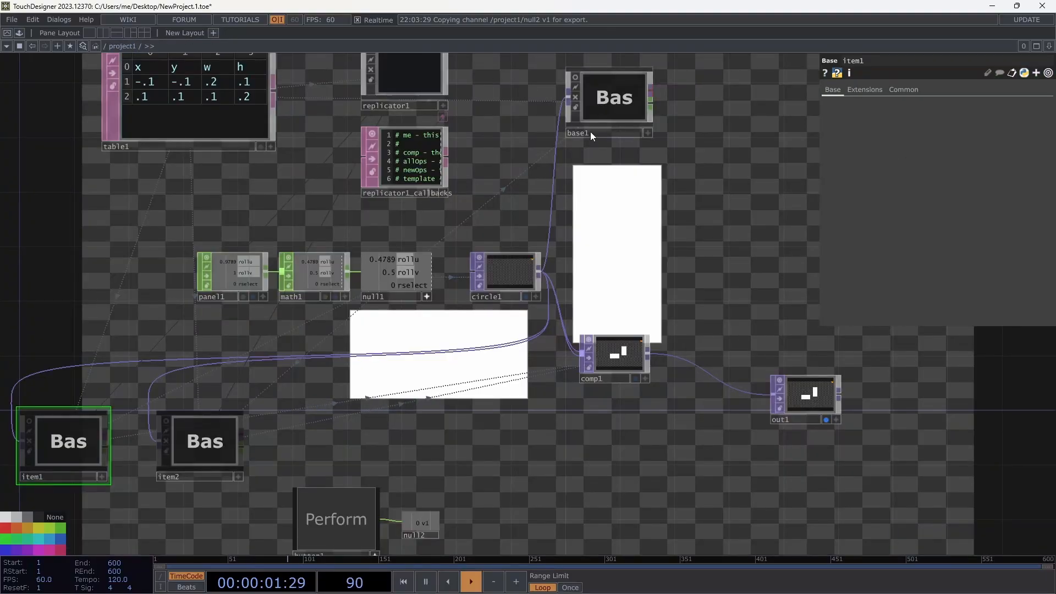
pyautogui.click(617, 357)
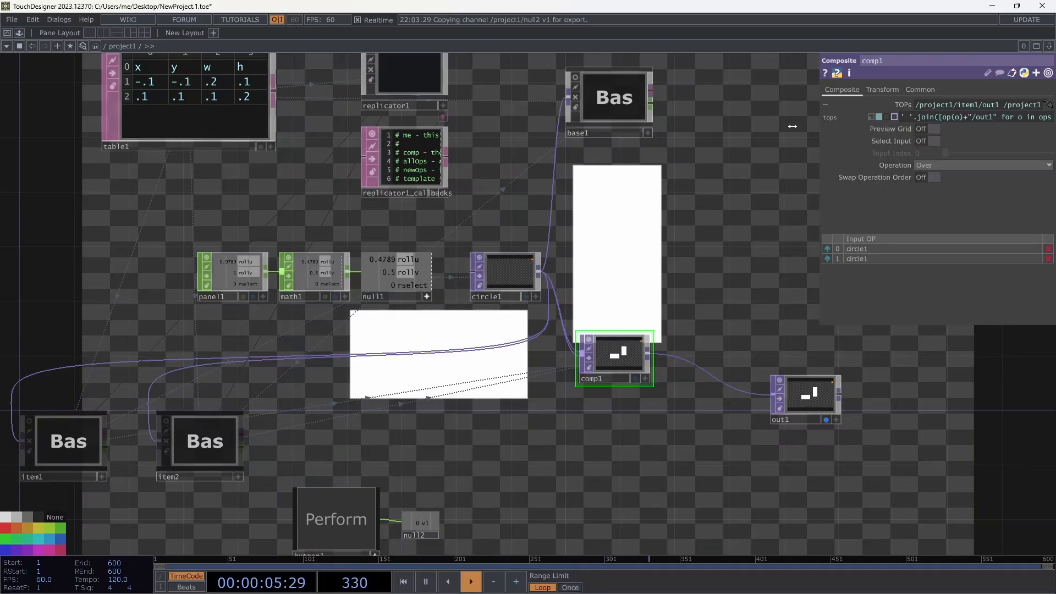
pyautogui.moveTo(817, 126); pyautogui.dragTo(637, 127)
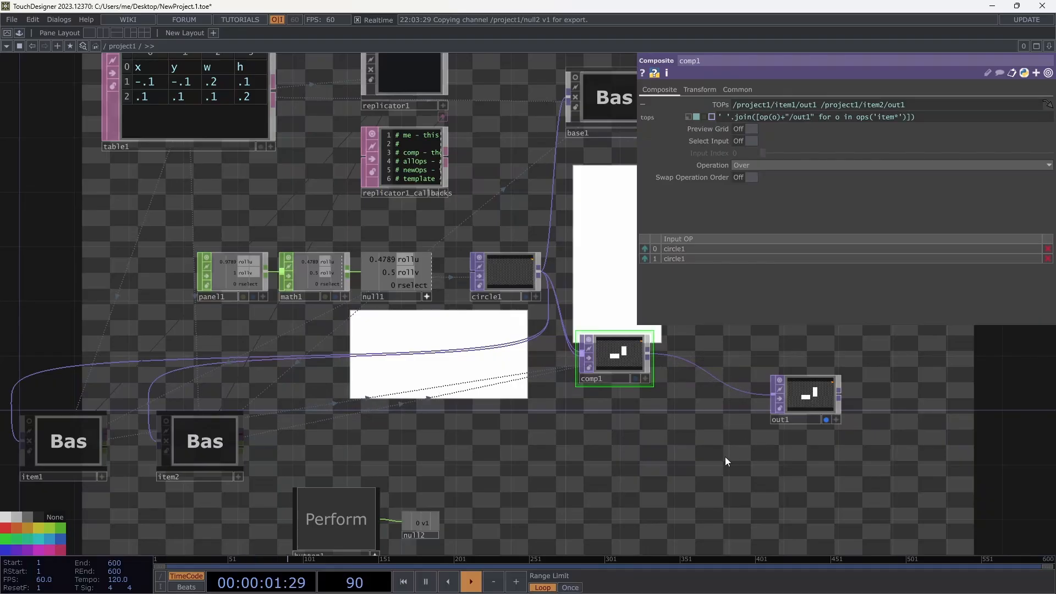
pyautogui.moveTo(675, 430); pyautogui.dragTo(588, 477)
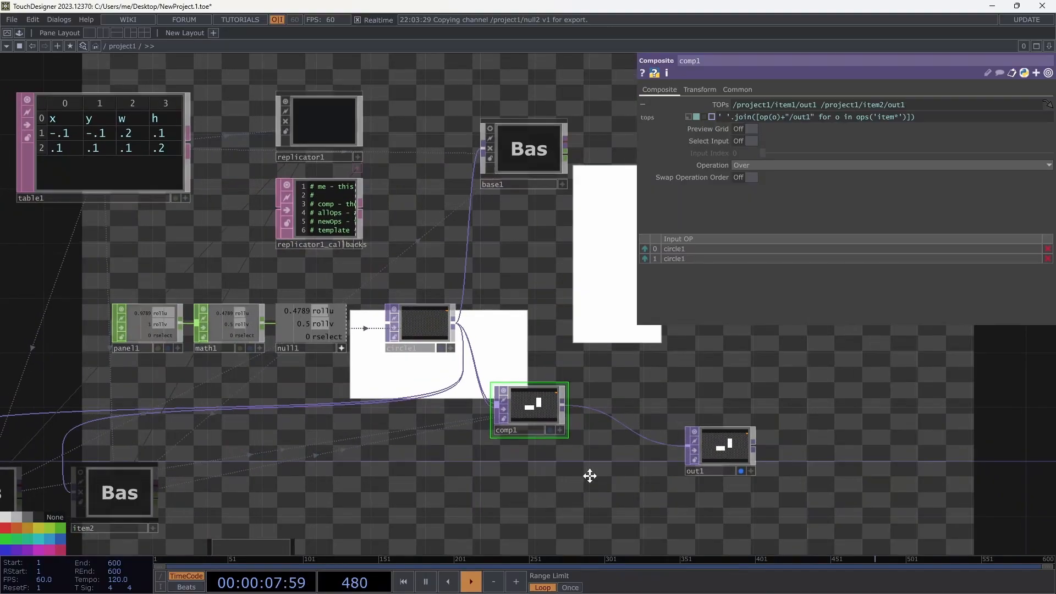
pyautogui.doubleClick(527, 160)
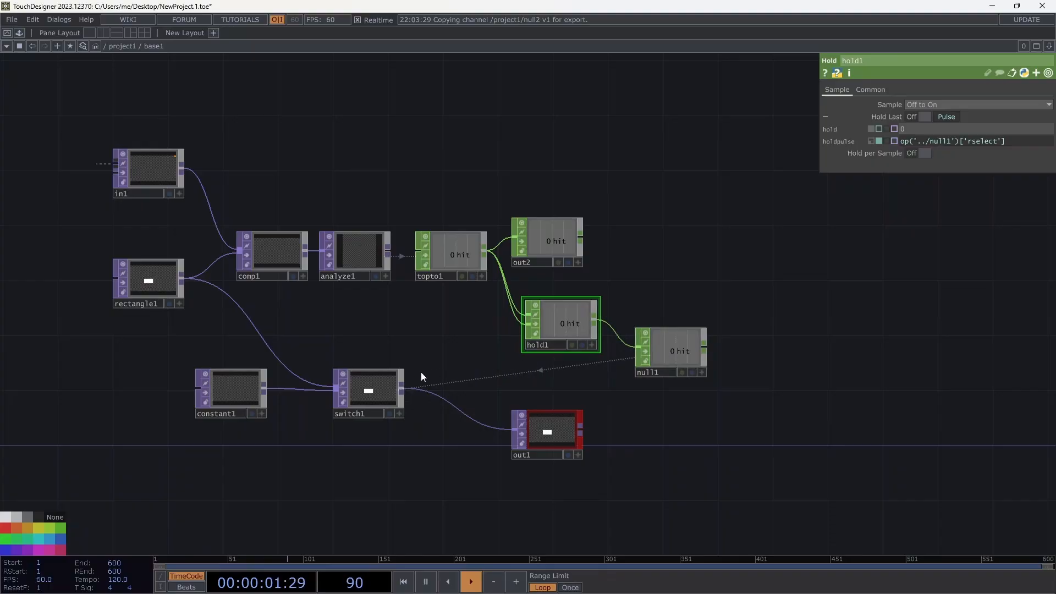
pyautogui.click(390, 385)
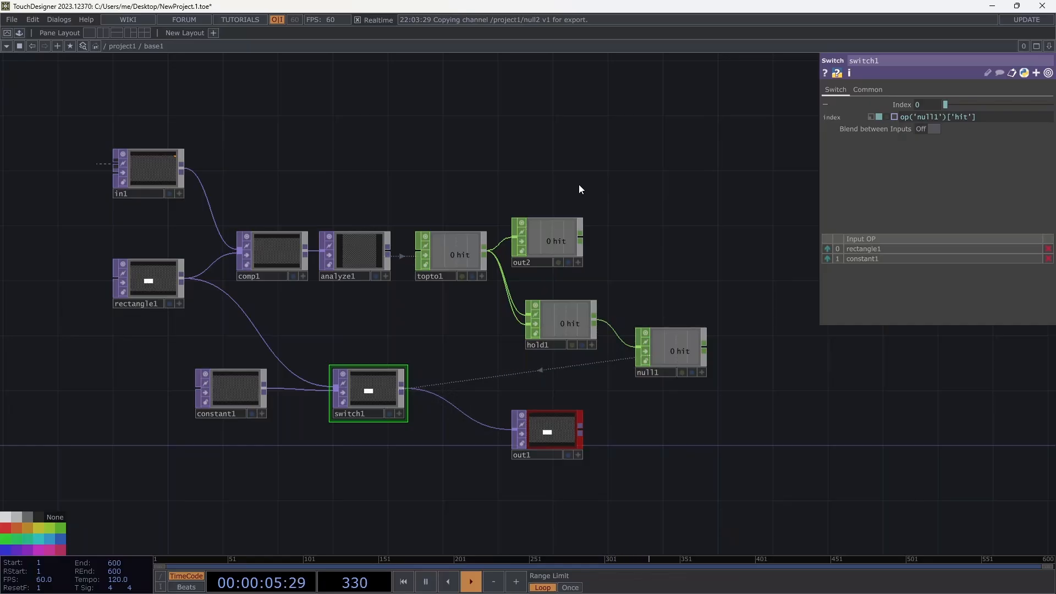
pyautogui.click(130, 47)
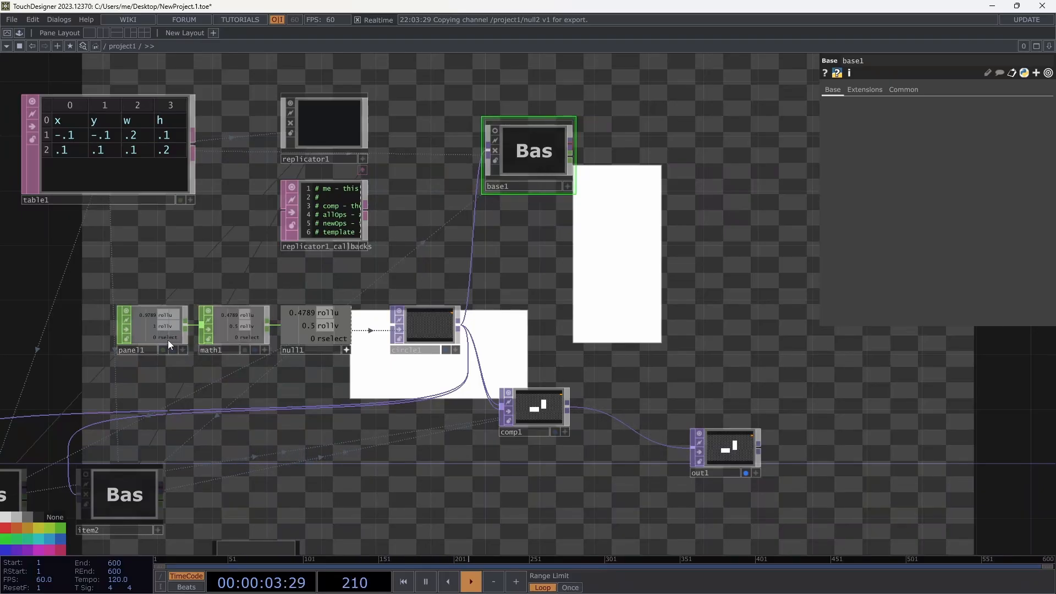
# Select math1 and review its Common page: rollu rollv scope and DAT Table by Index export.
pyautogui.scroll(5, 167, 340)
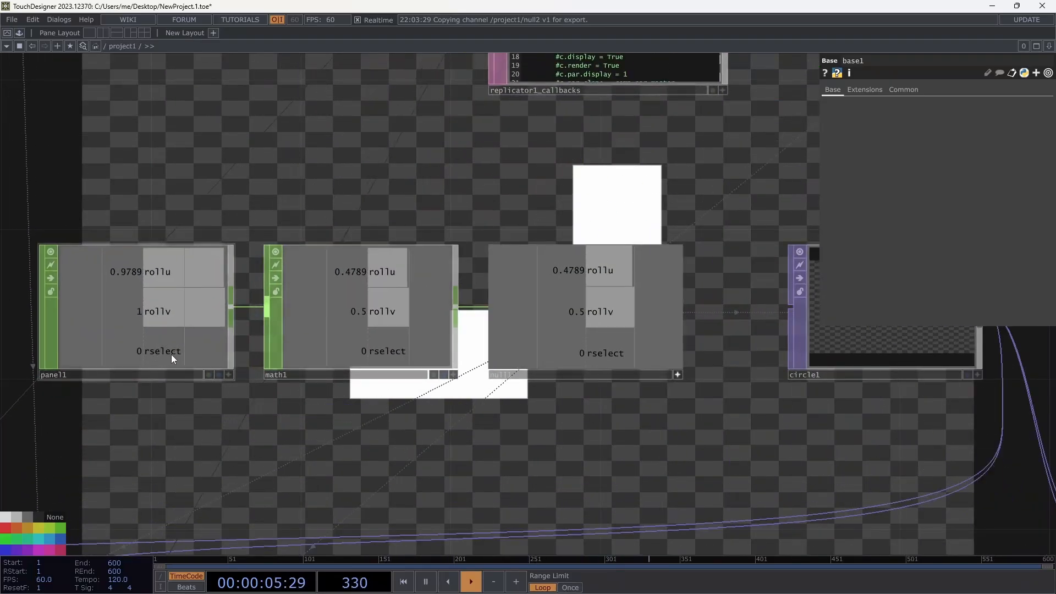
pyautogui.scroll(-3, 179, 354)
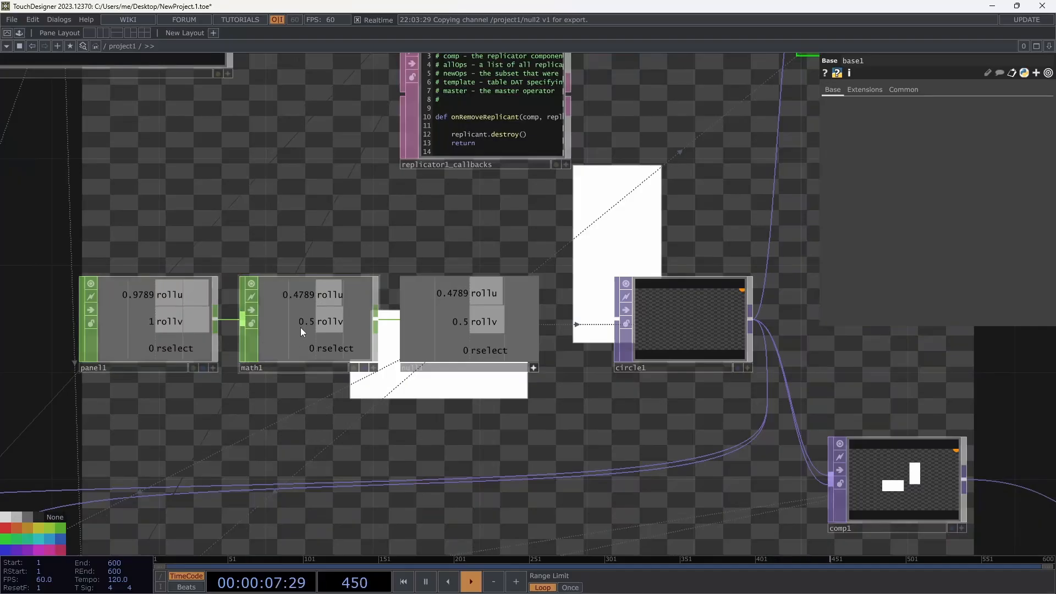
pyautogui.click(292, 344)
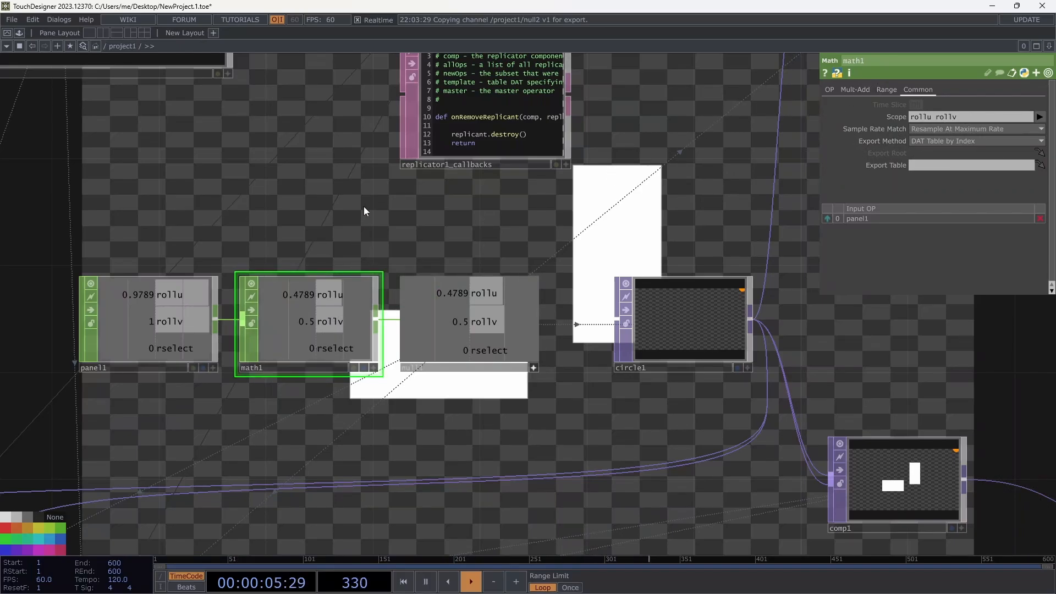
pyautogui.scroll(-3, 346, 212)
pyautogui.scroll(-2, 440, 374)
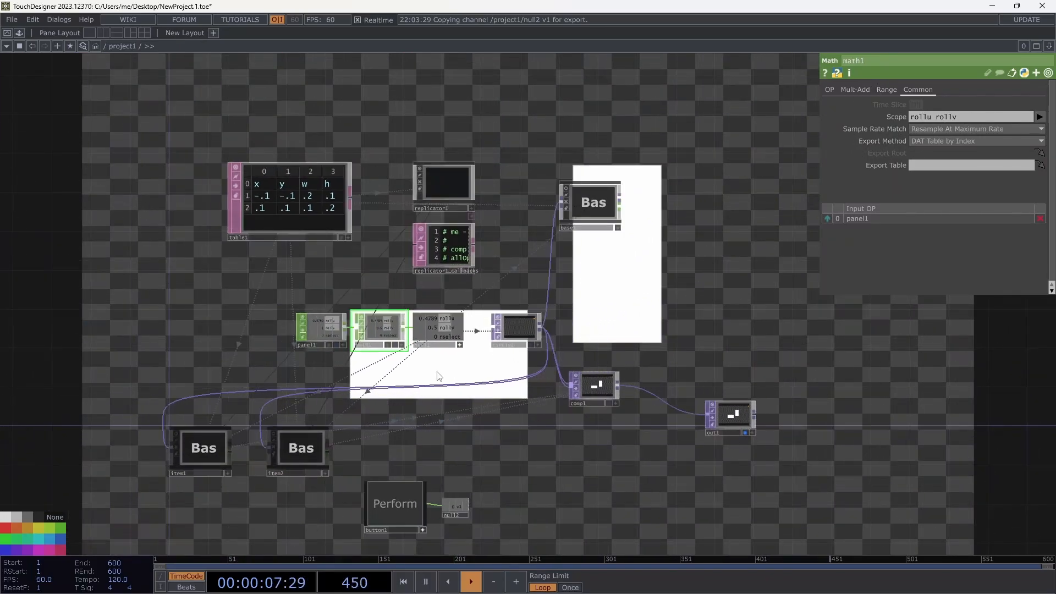
pyautogui.scroll(3, 440, 373)
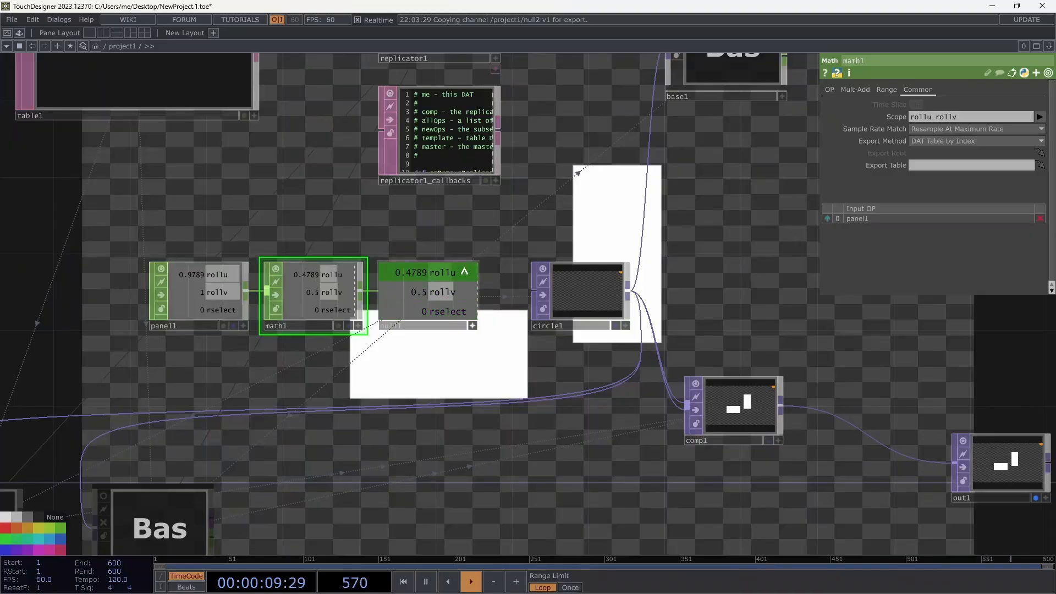
pyautogui.scroll(-3, 731, 177)
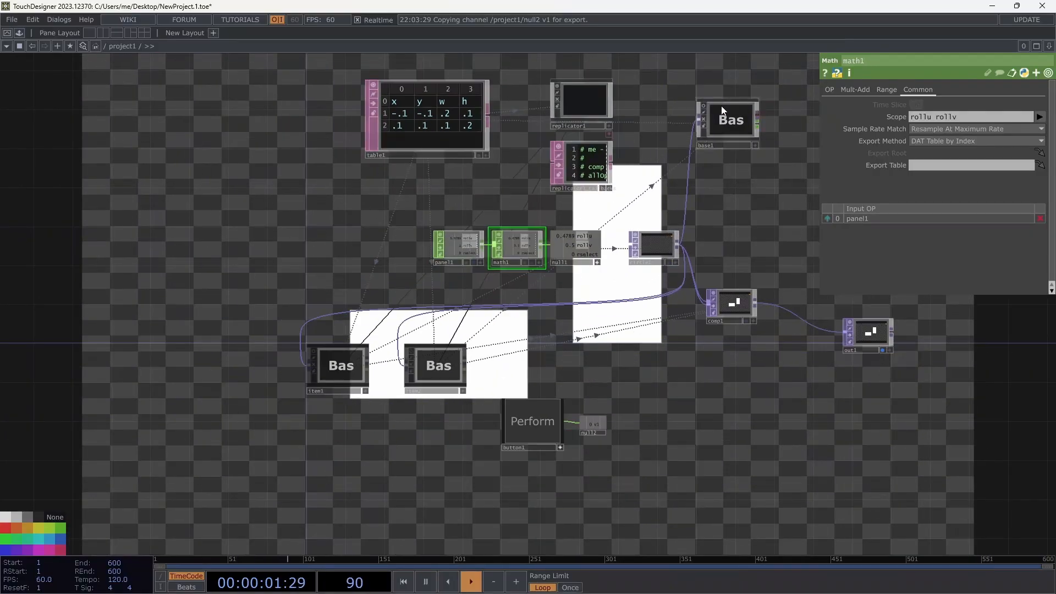
pyautogui.doubleClick(731, 124)
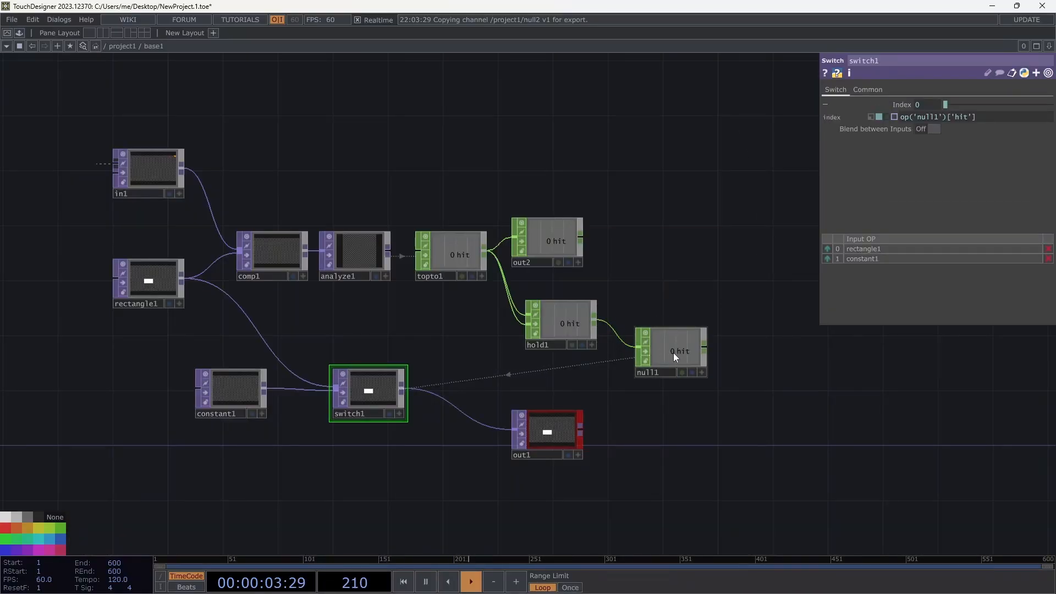
pyautogui.click(566, 320)
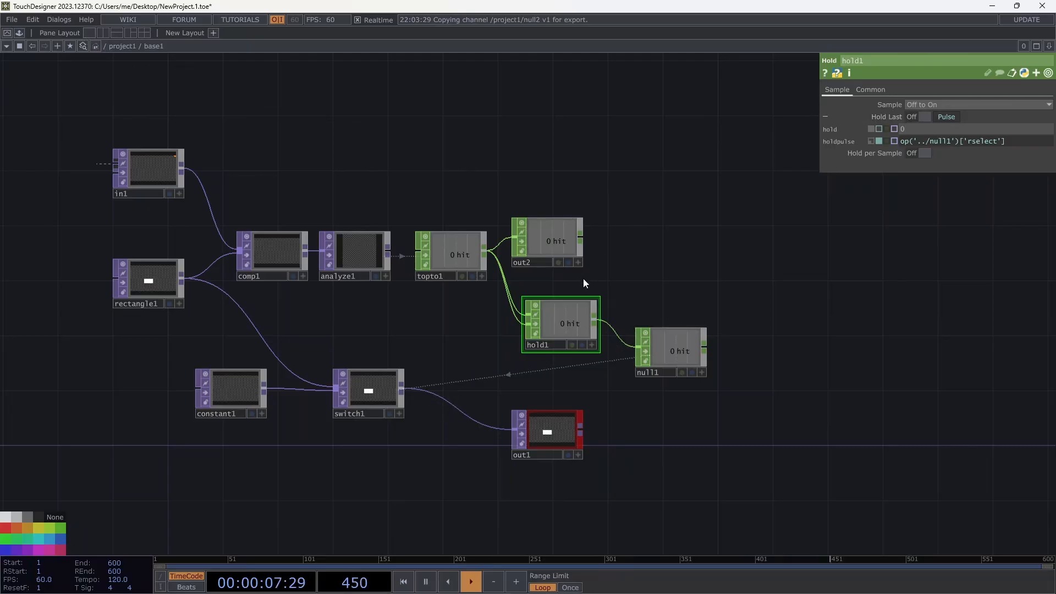
pyautogui.click(123, 47)
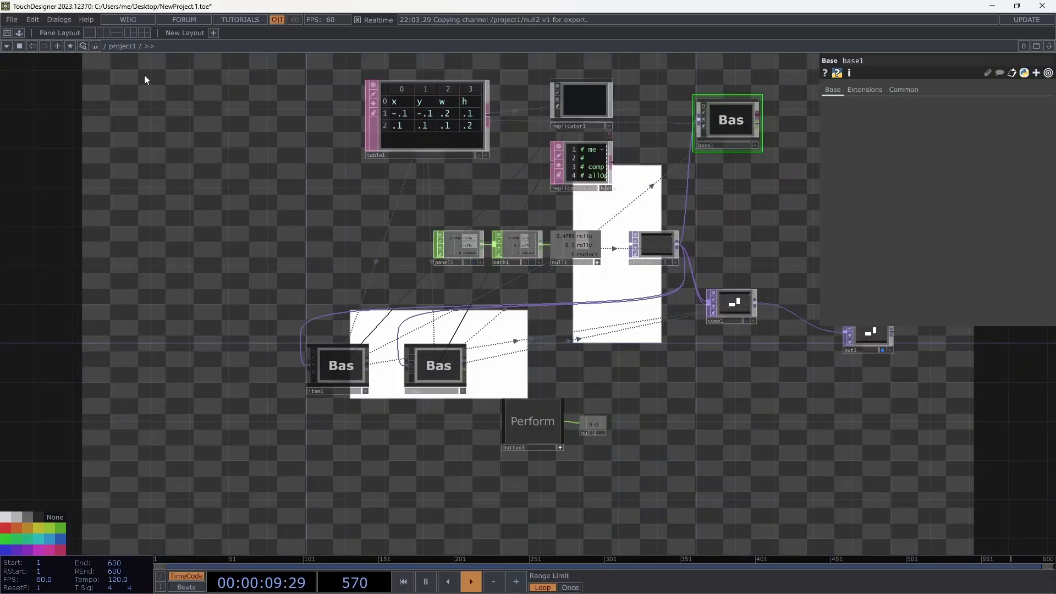
pyautogui.moveTo(236, 173); pyautogui.dragTo(152, 236, button='middle')
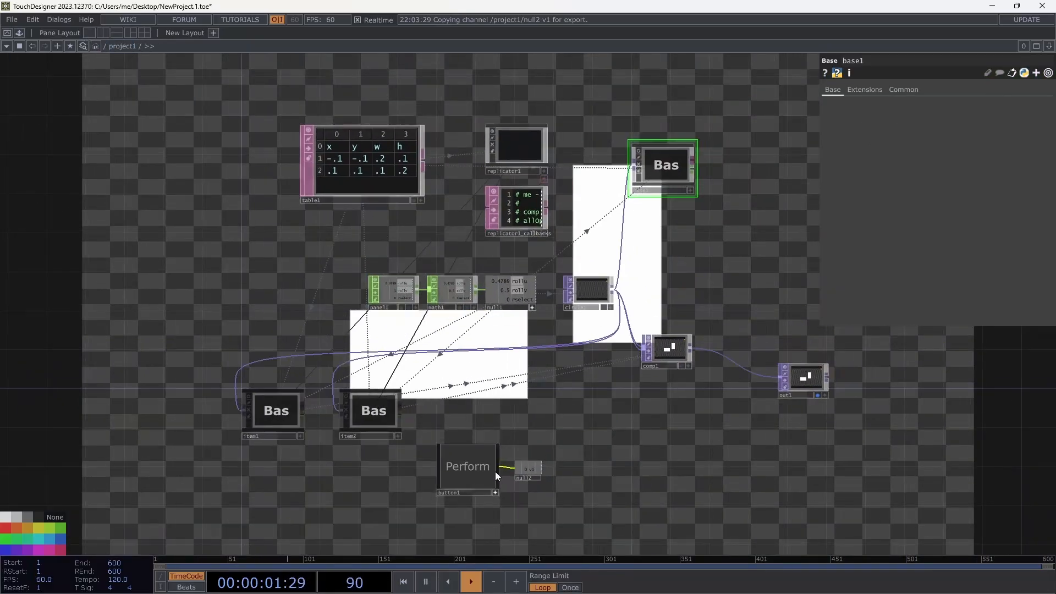
pyautogui.click(479, 464)
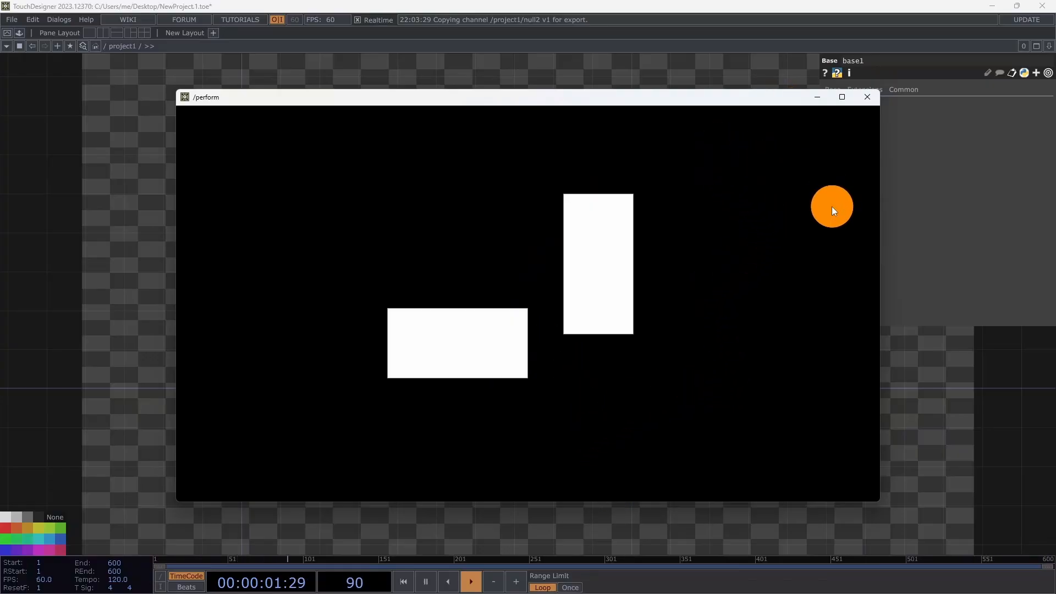
pyautogui.click(866, 98)
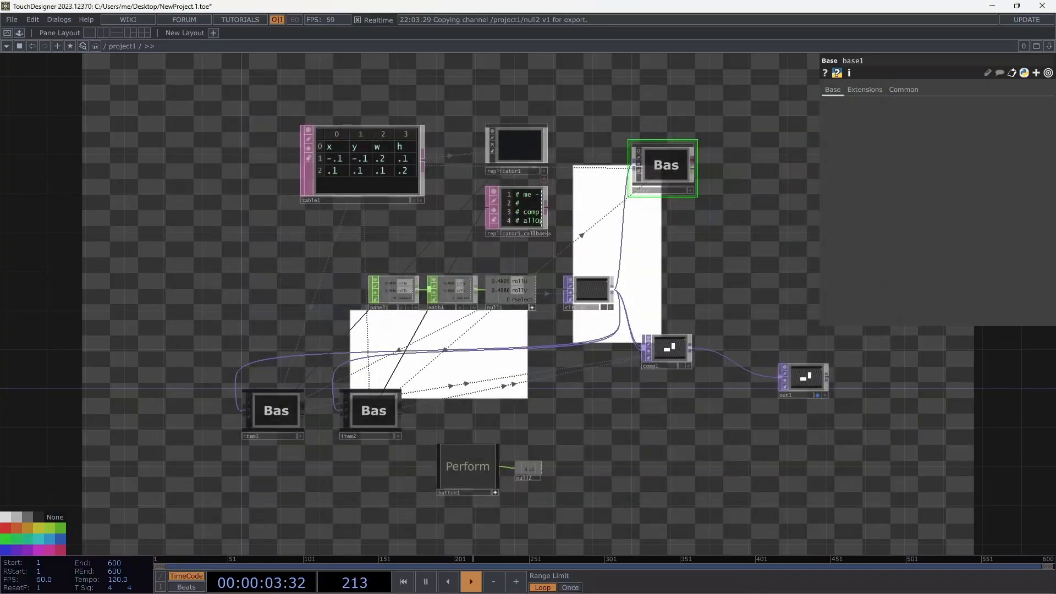